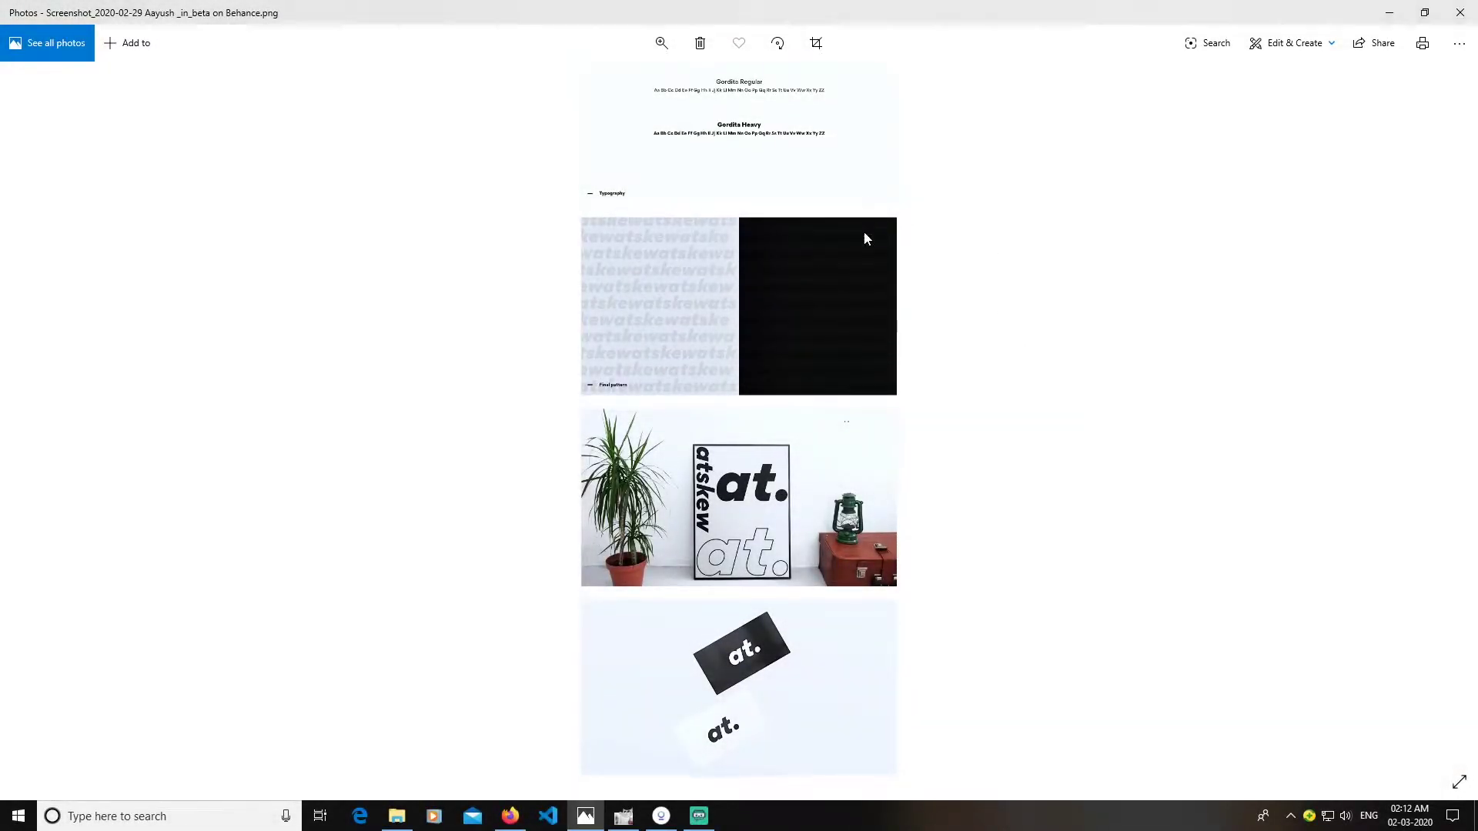
- Look through the atskew branding presentation image from its title section down to the typography section
scroll(805, 244, "up", 5)
scroll(806, 356, "up", 5)
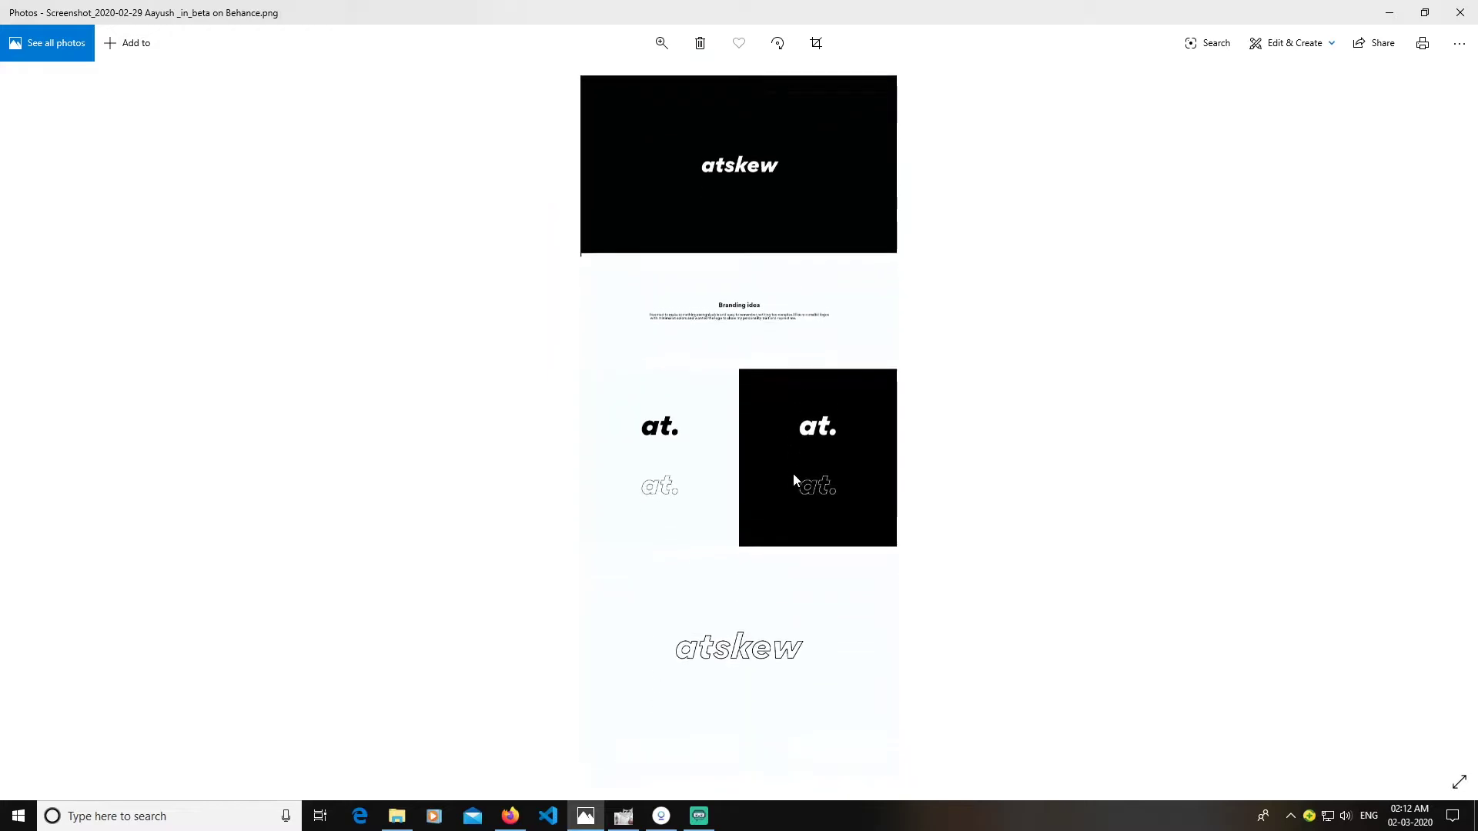
scroll(814, 501, "down", 2)
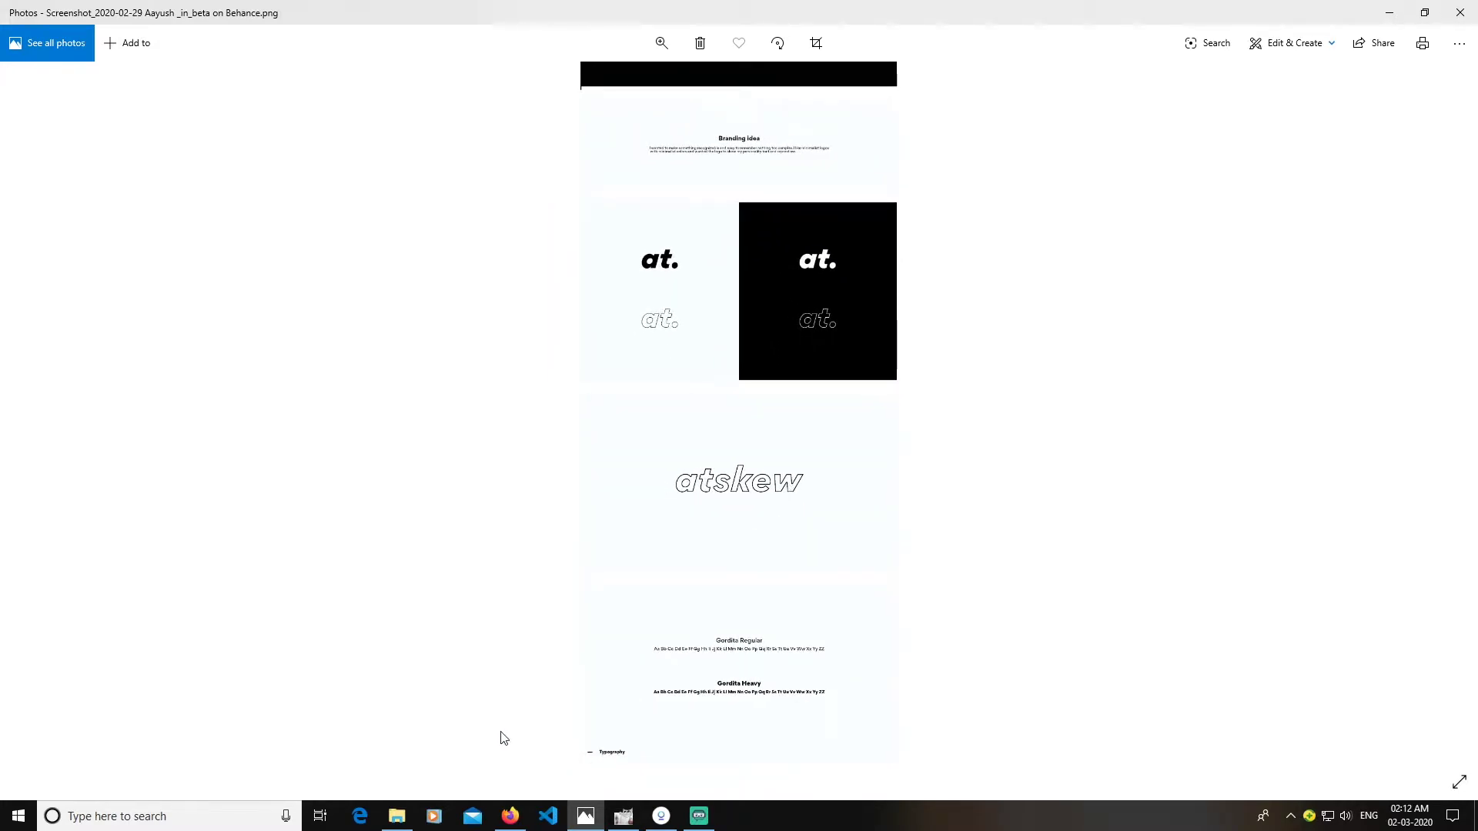
- Switch to Firefox and open the Mock-Ups category on the GraphicBurger site
left_click(506, 815)
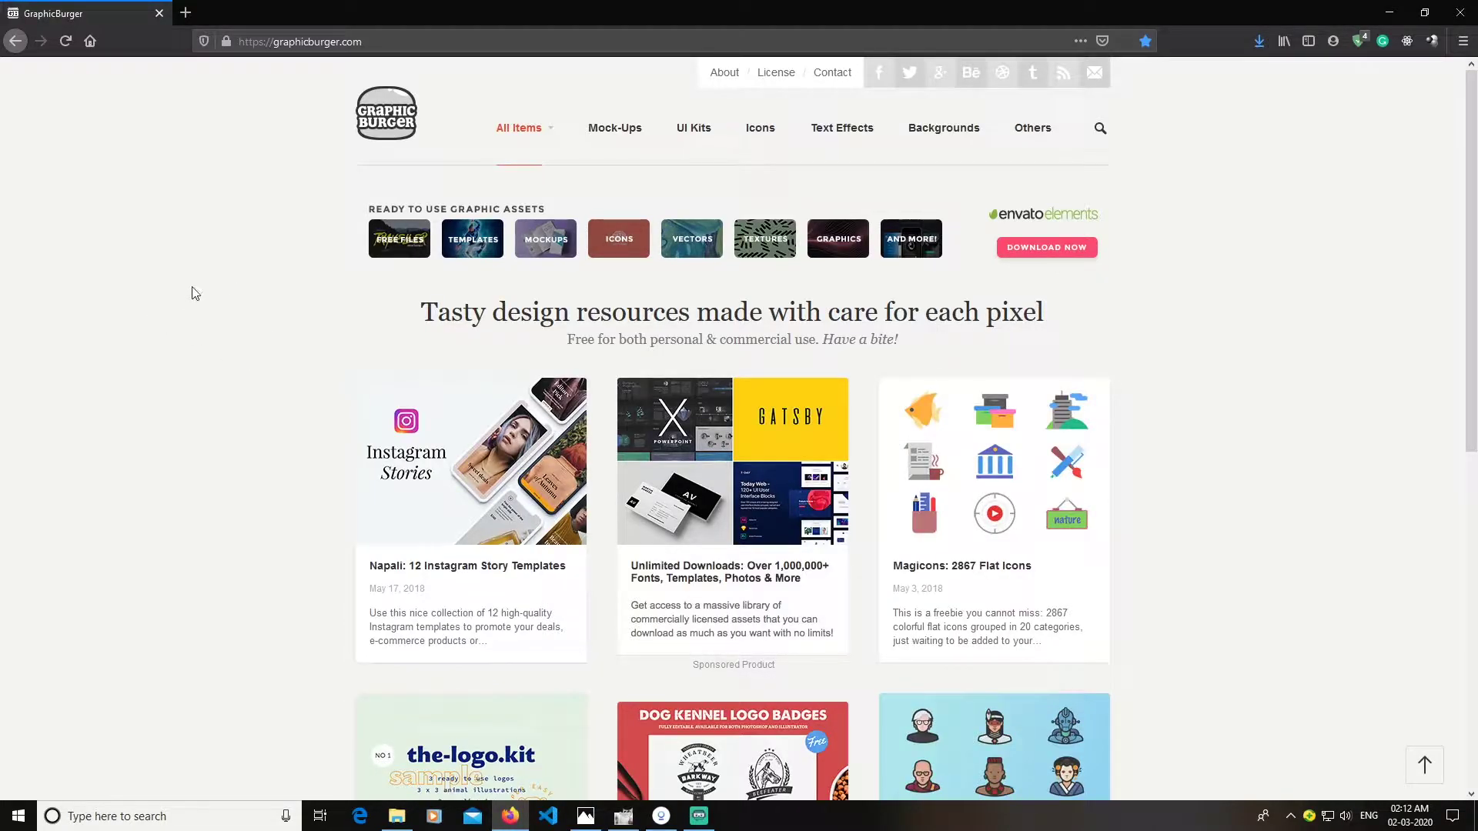
left_click(405, 42)
left_click(611, 136)
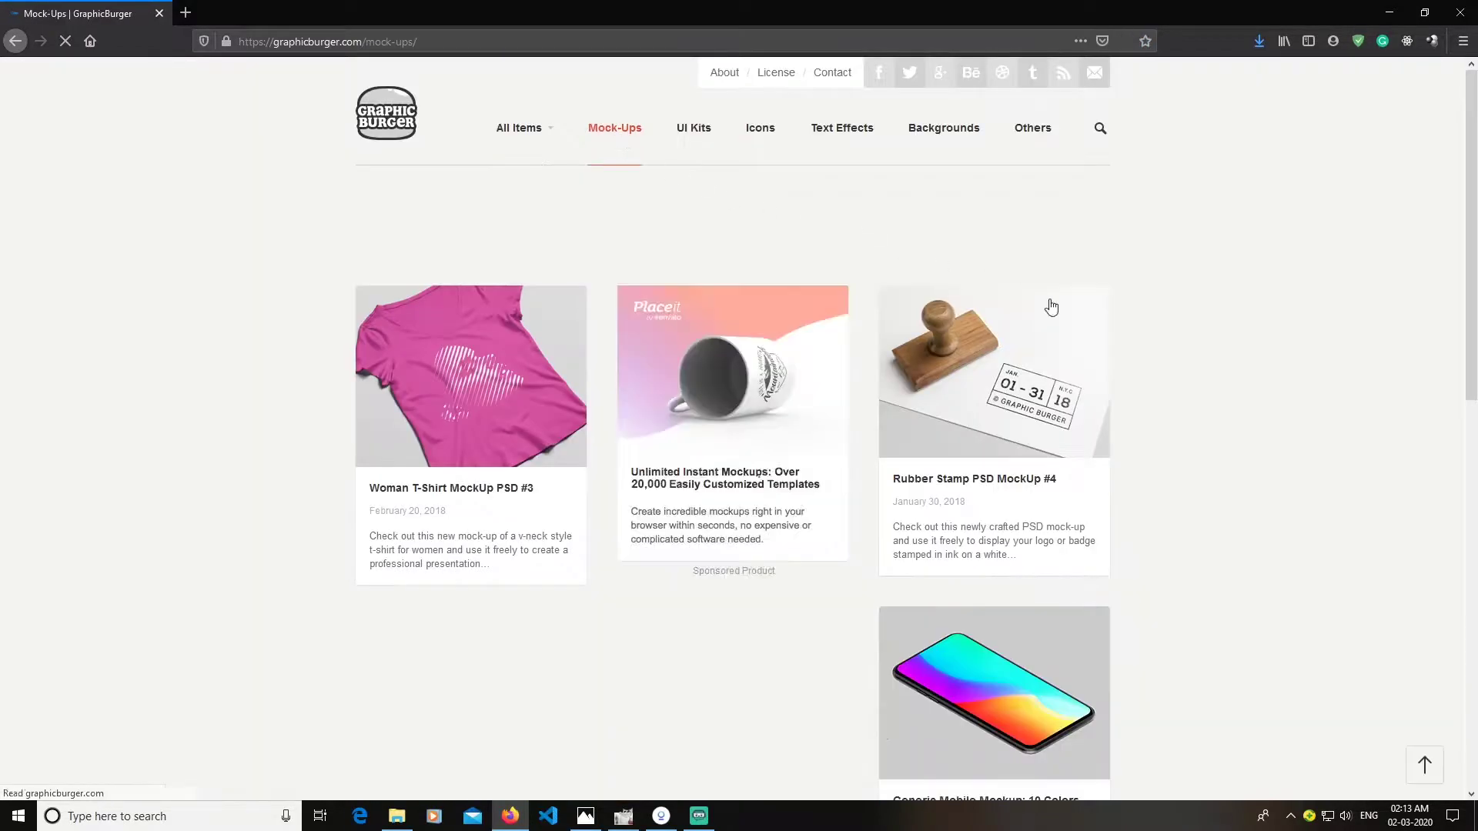
- Browse the free mock-ups offered in the GraphicBurger Mock-Ups category, from t-shirts and posters to hoodies and vans
scroll(1199, 427, "down", 1)
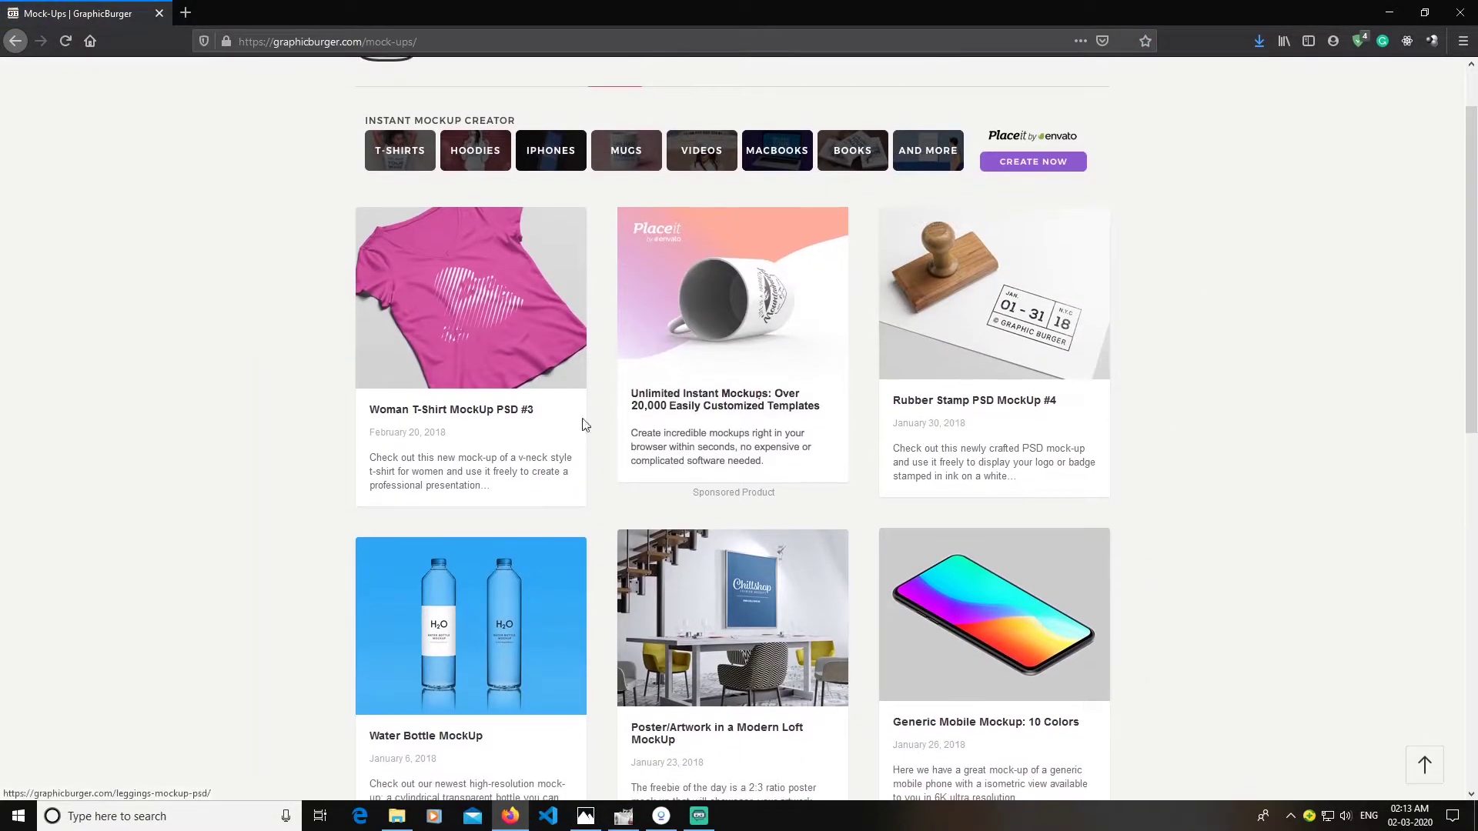
scroll(1115, 386, "down", 1)
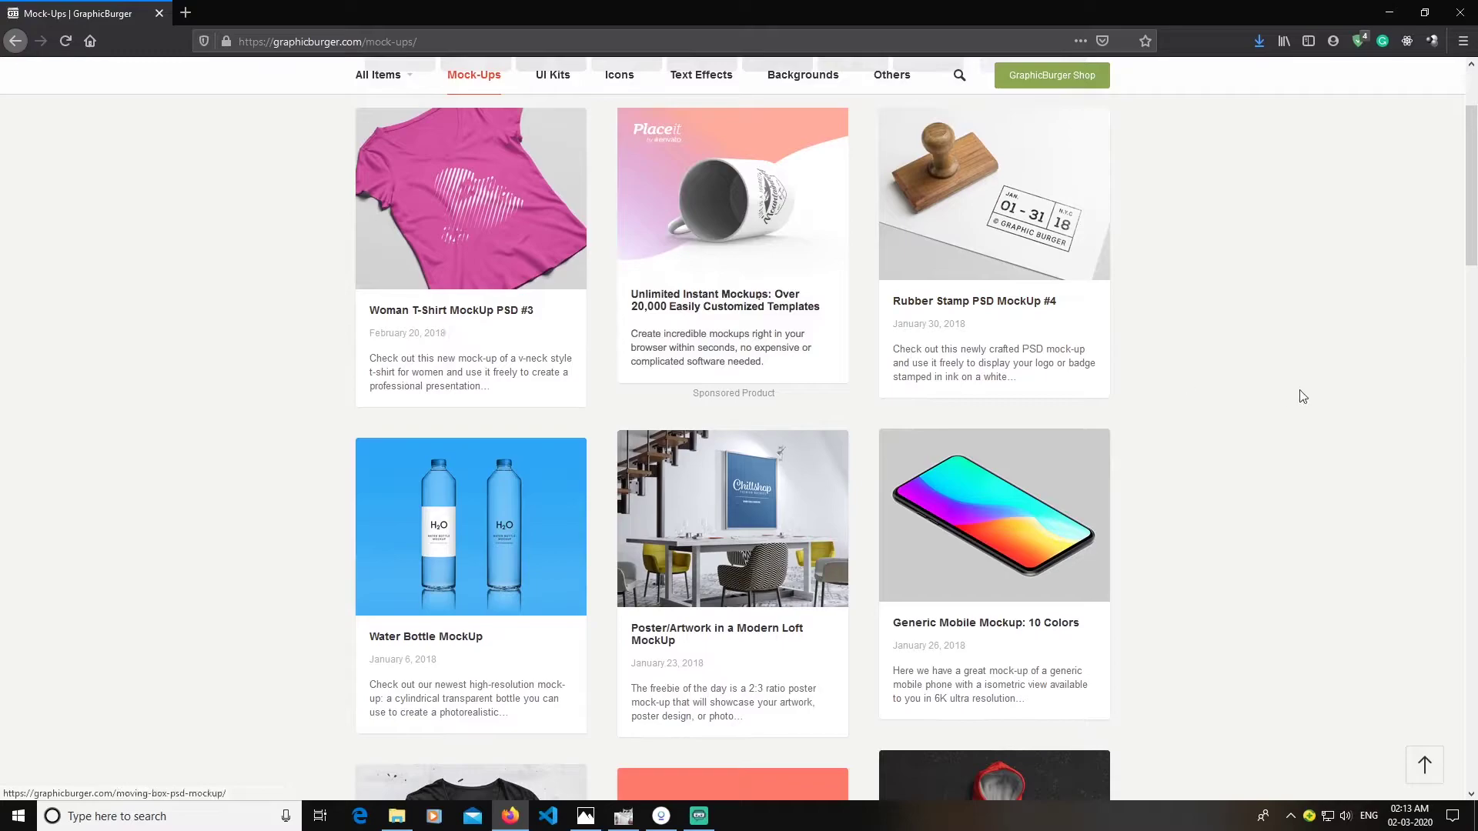
scroll(1192, 457, "up", 1)
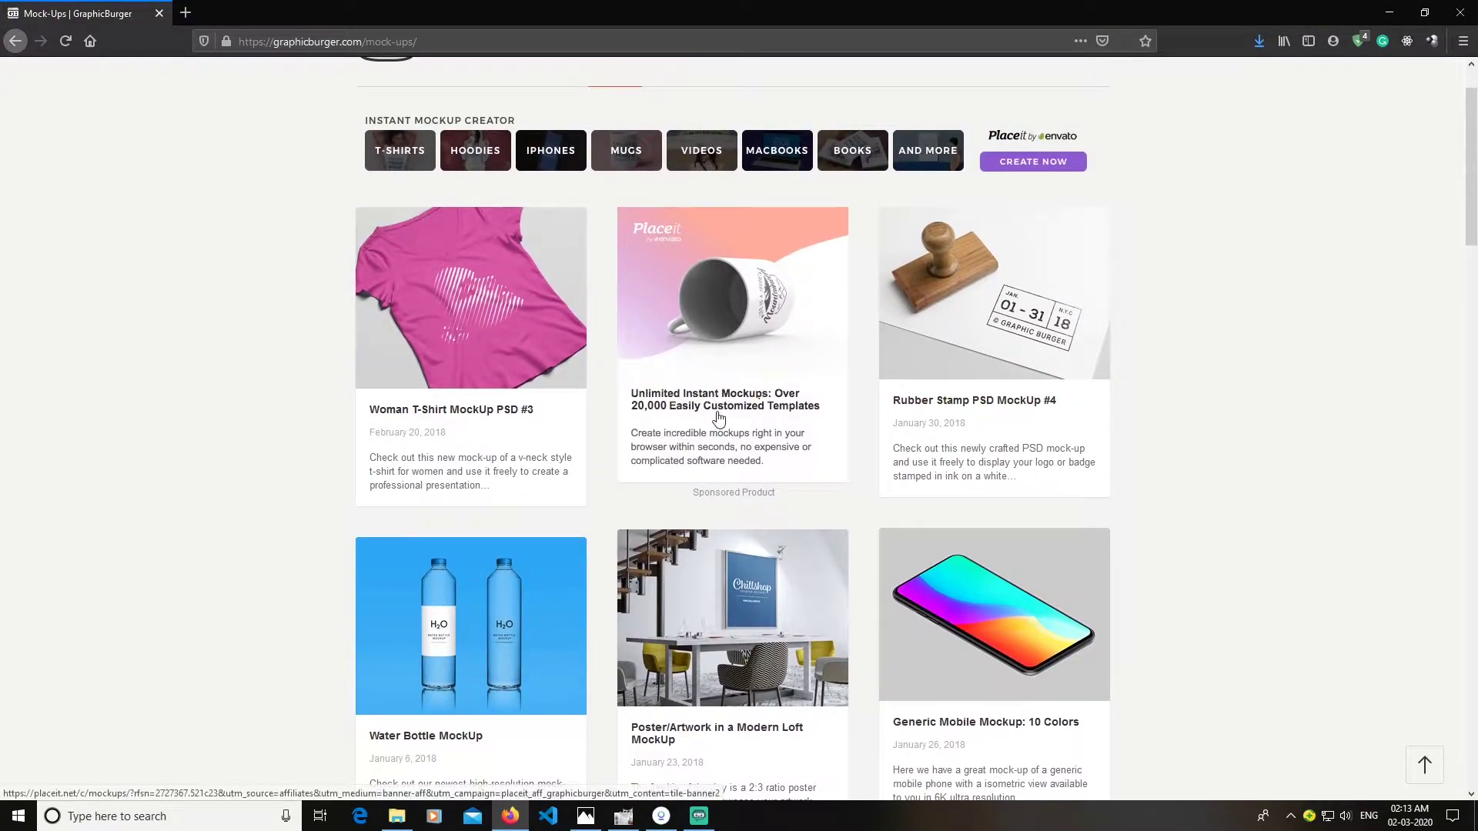
scroll(1227, 420, "down", 2)
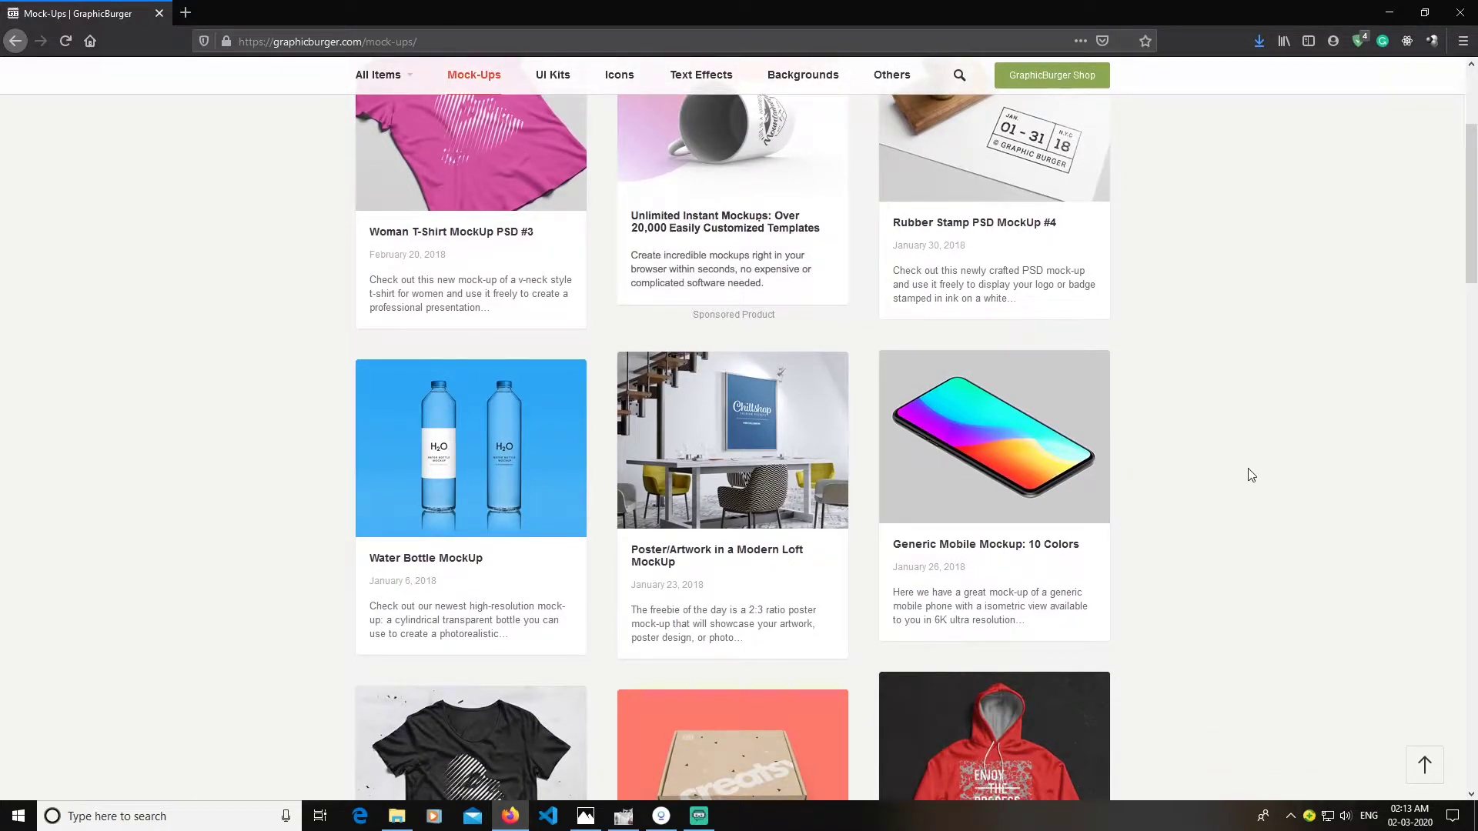
scroll(1239, 484, "down", 3)
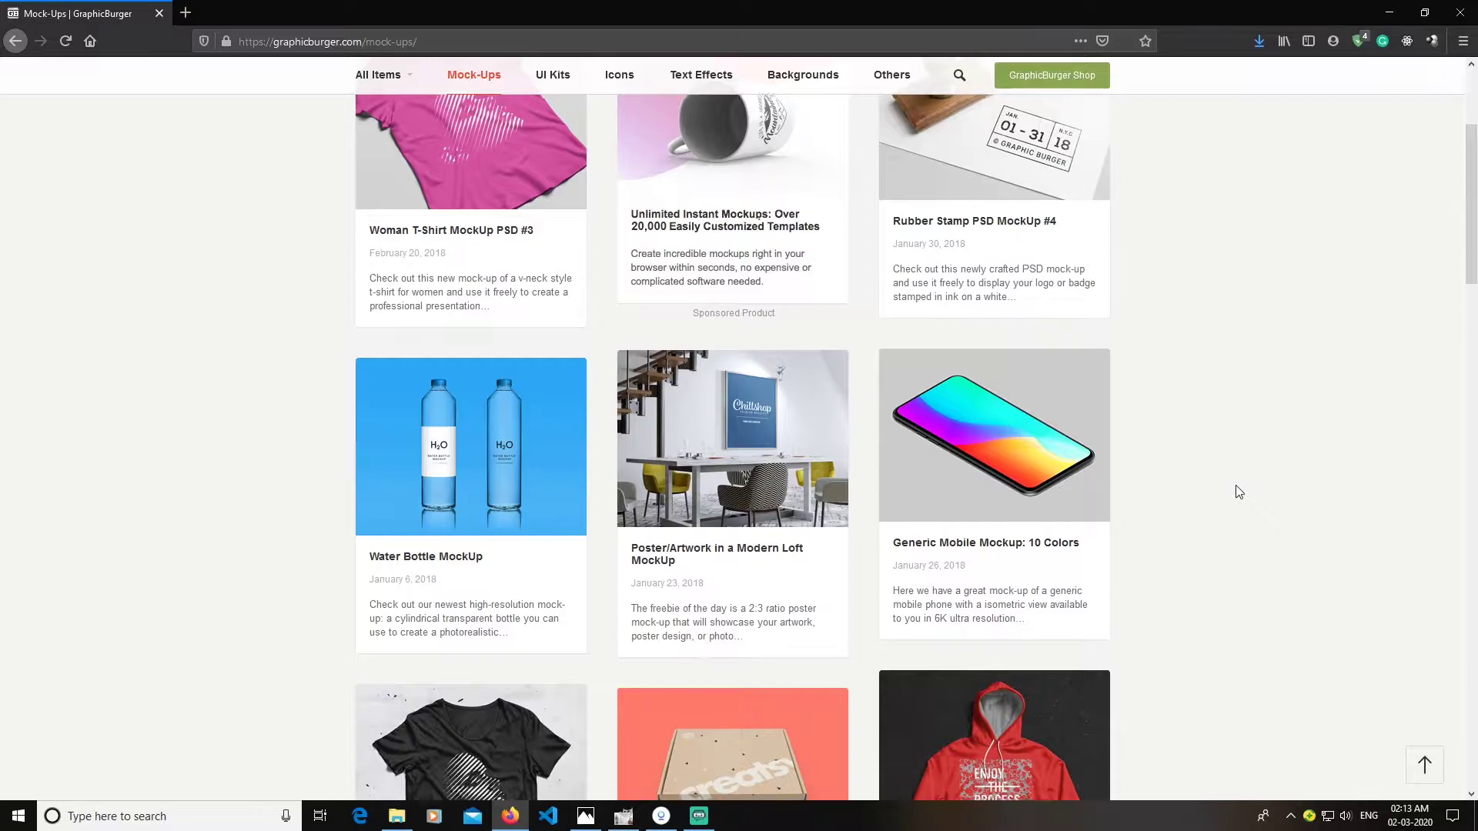
scroll(1232, 504, "down", 2)
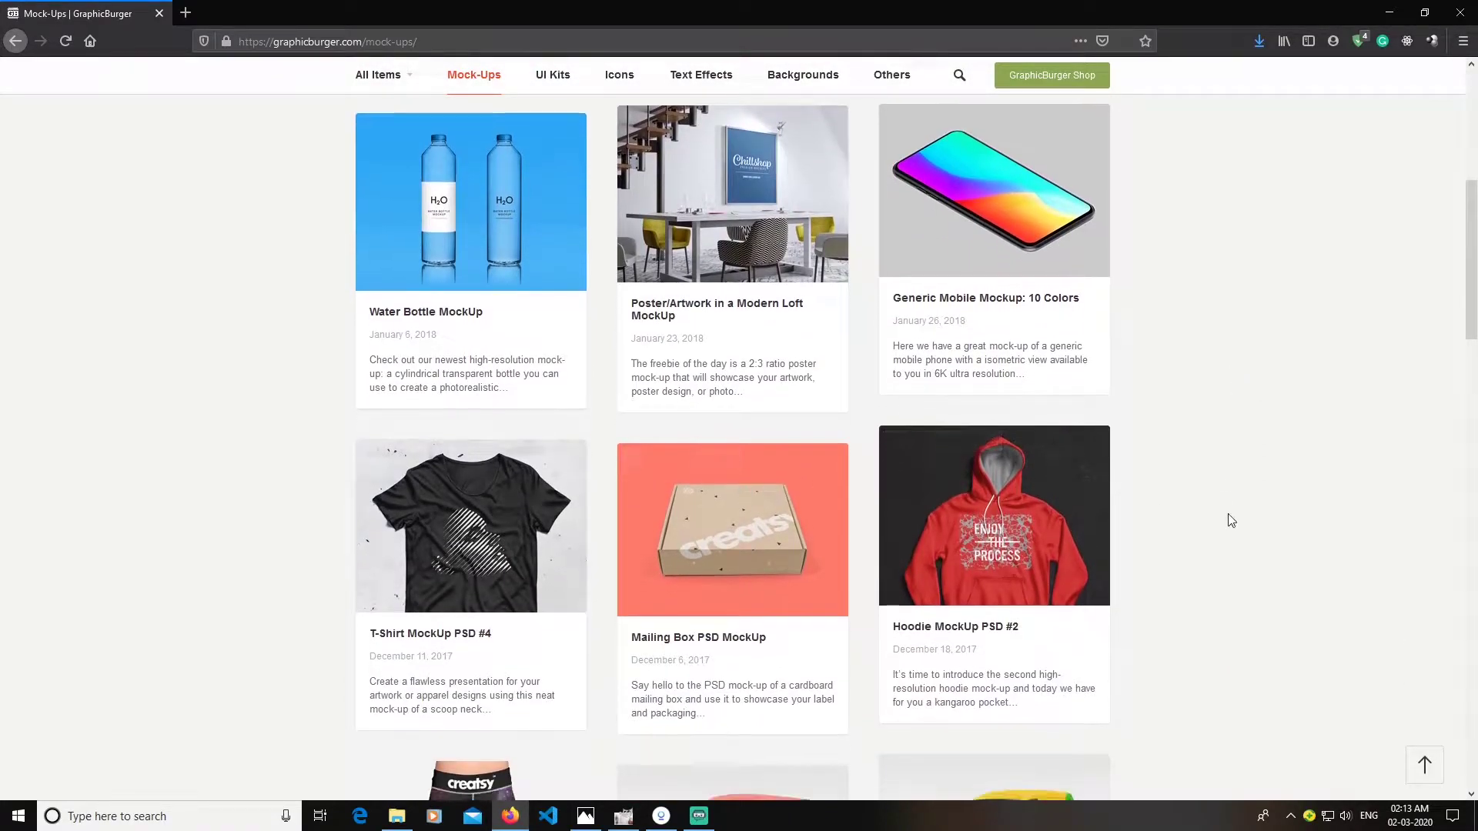
scroll(1231, 518, "down", 1)
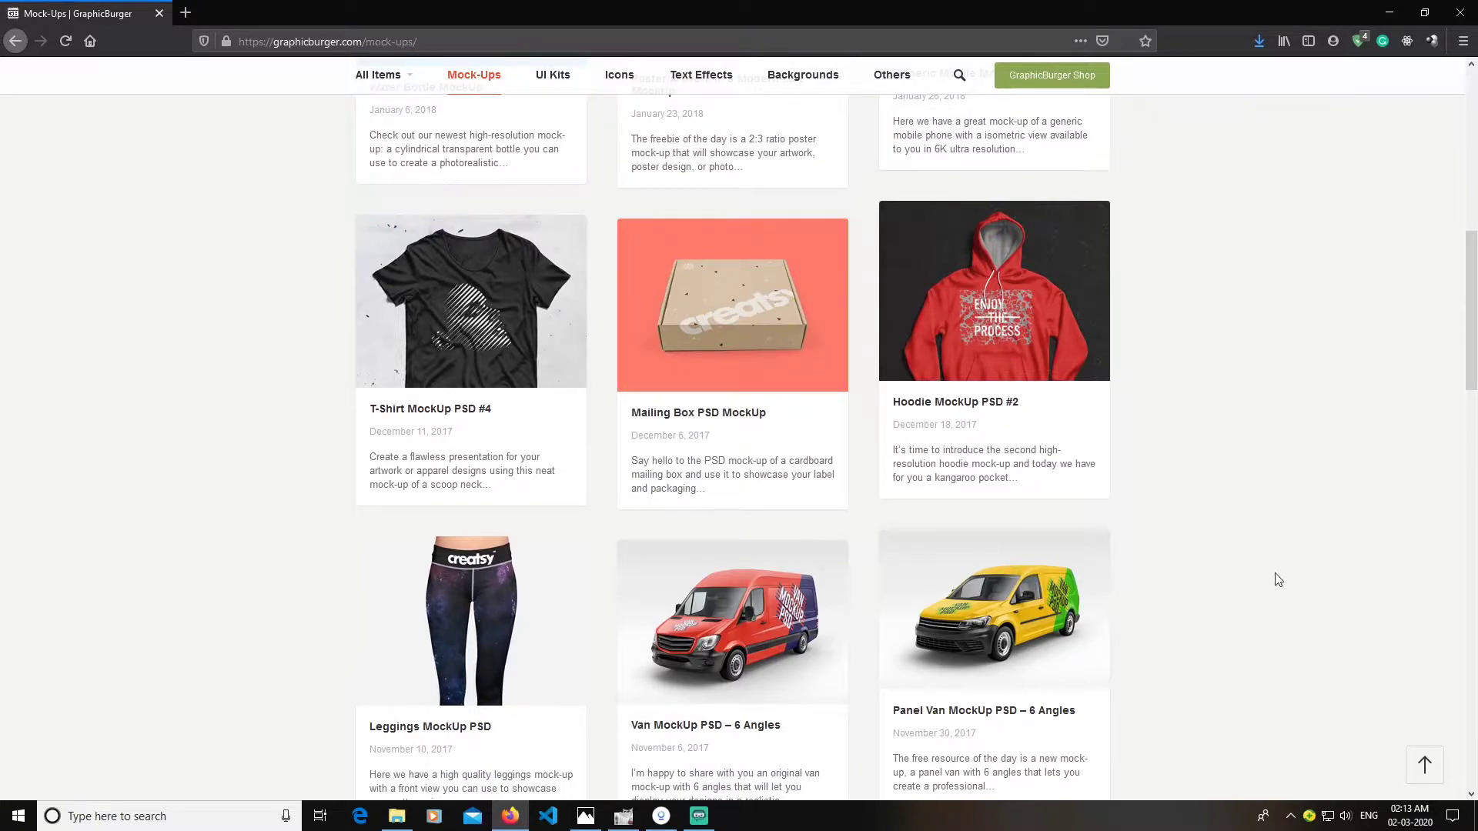
- Switch to GIMP, expand the Poster layer group and turn its Light and Shadow layers off and on
left_click(624, 816)
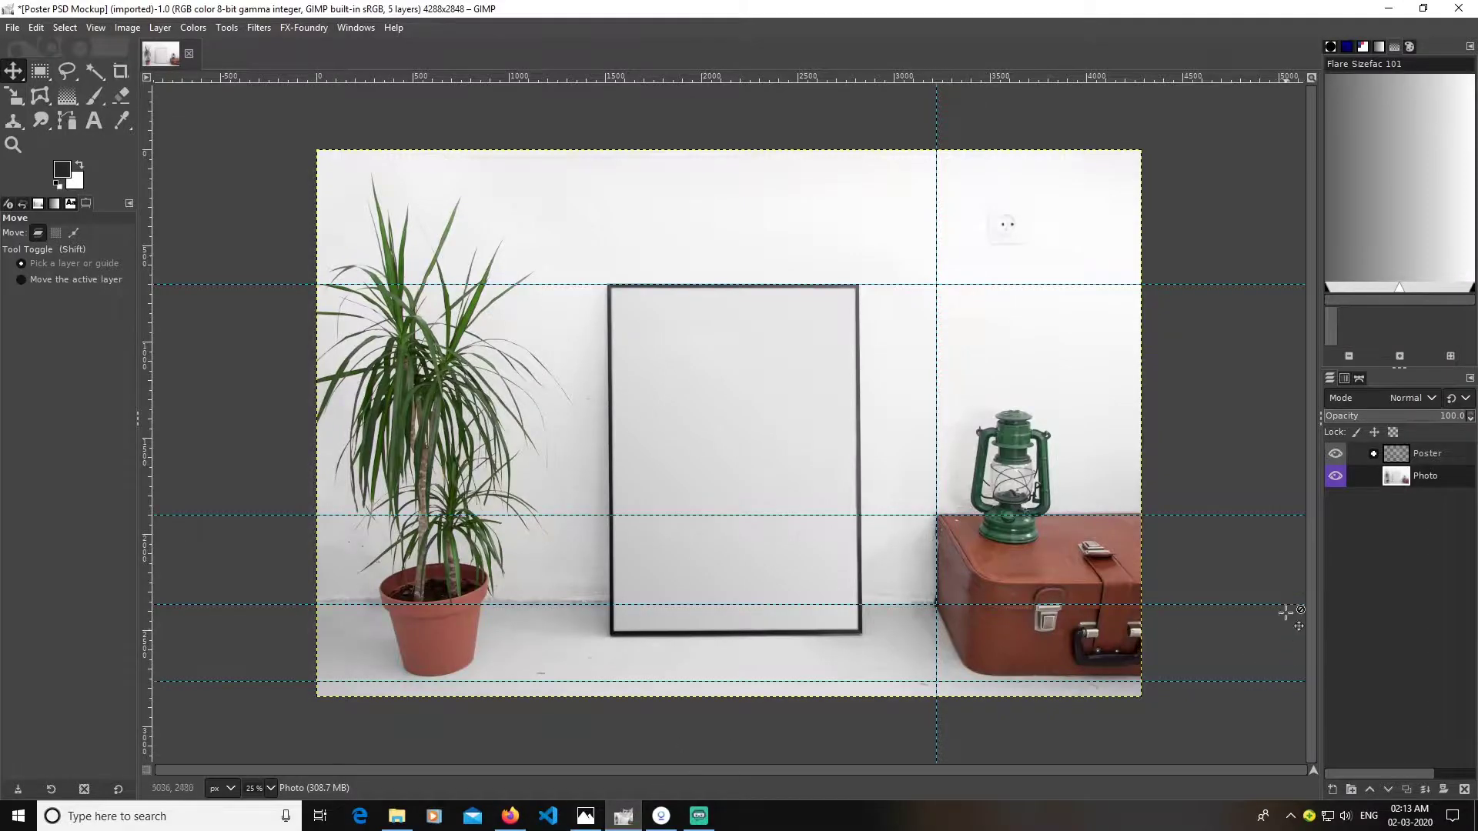
left_click(1373, 454)
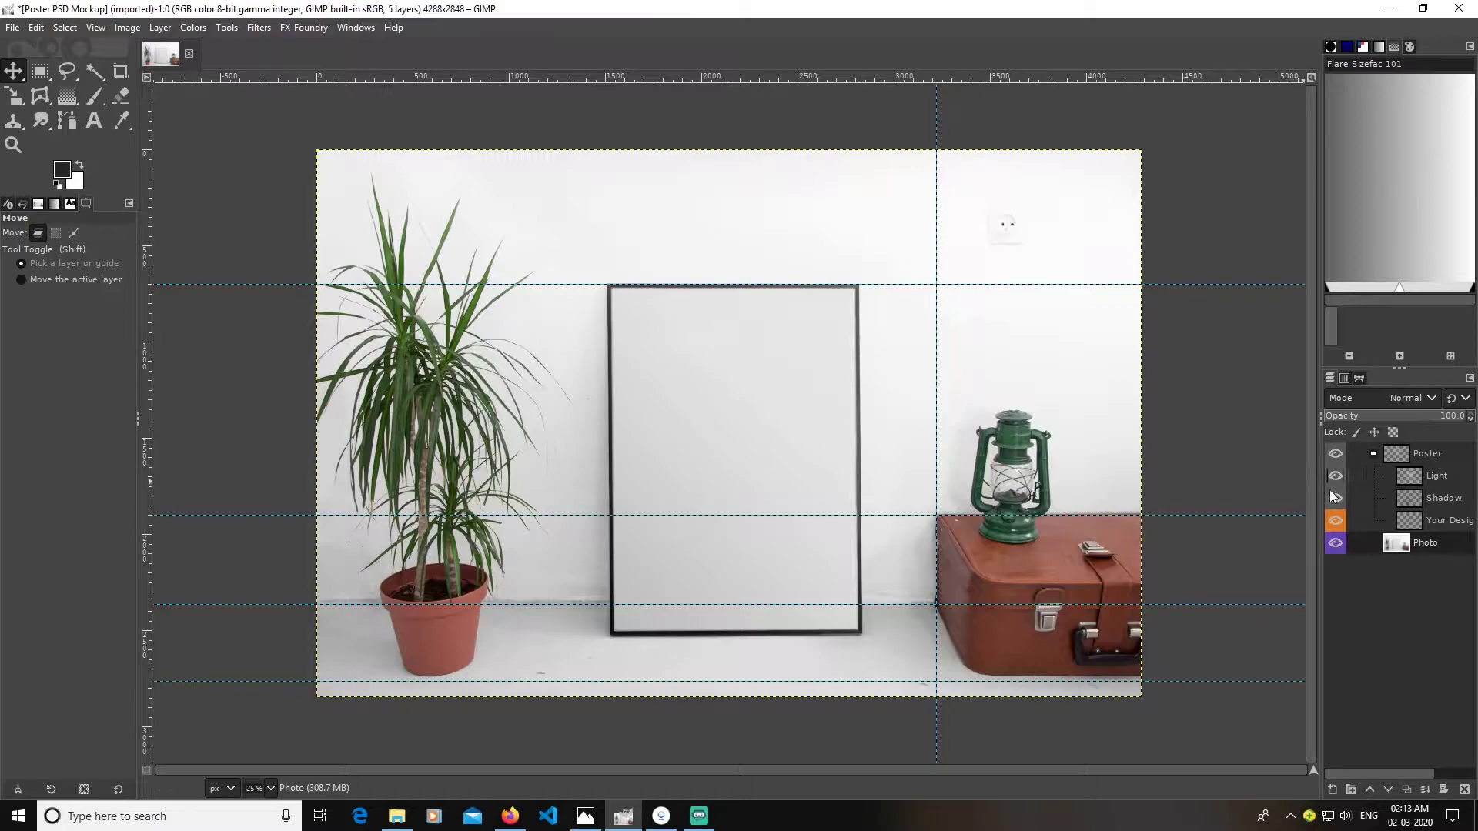
left_click(1336, 474)
left_click(1336, 474)
left_click(1337, 498)
left_click(1336, 498)
- Add the text "at." inside the poster frame above the Your Design layer, in Gordita weight=960 at 200 px
left_click(1410, 521)
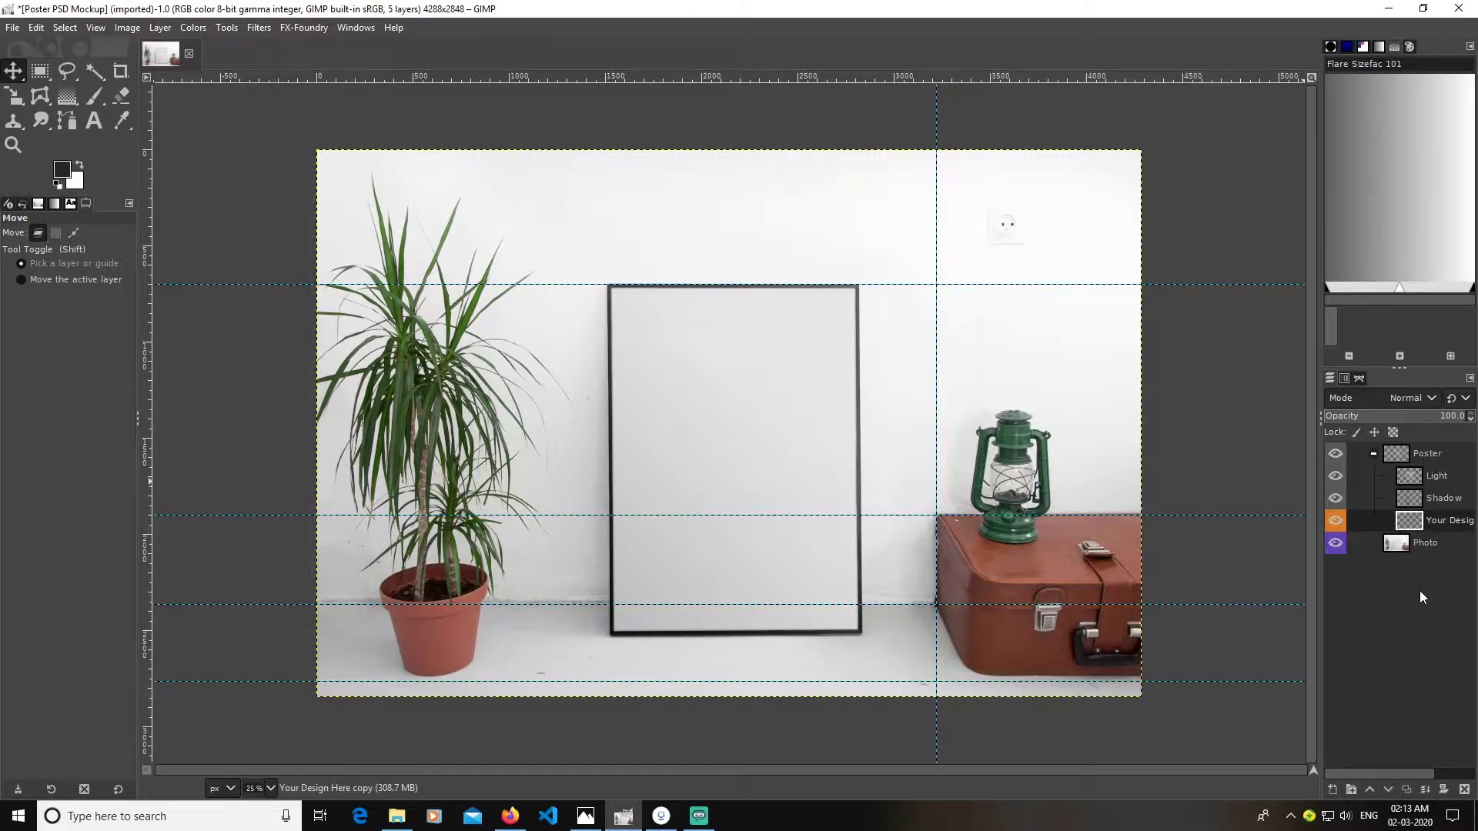
left_click(94, 120)
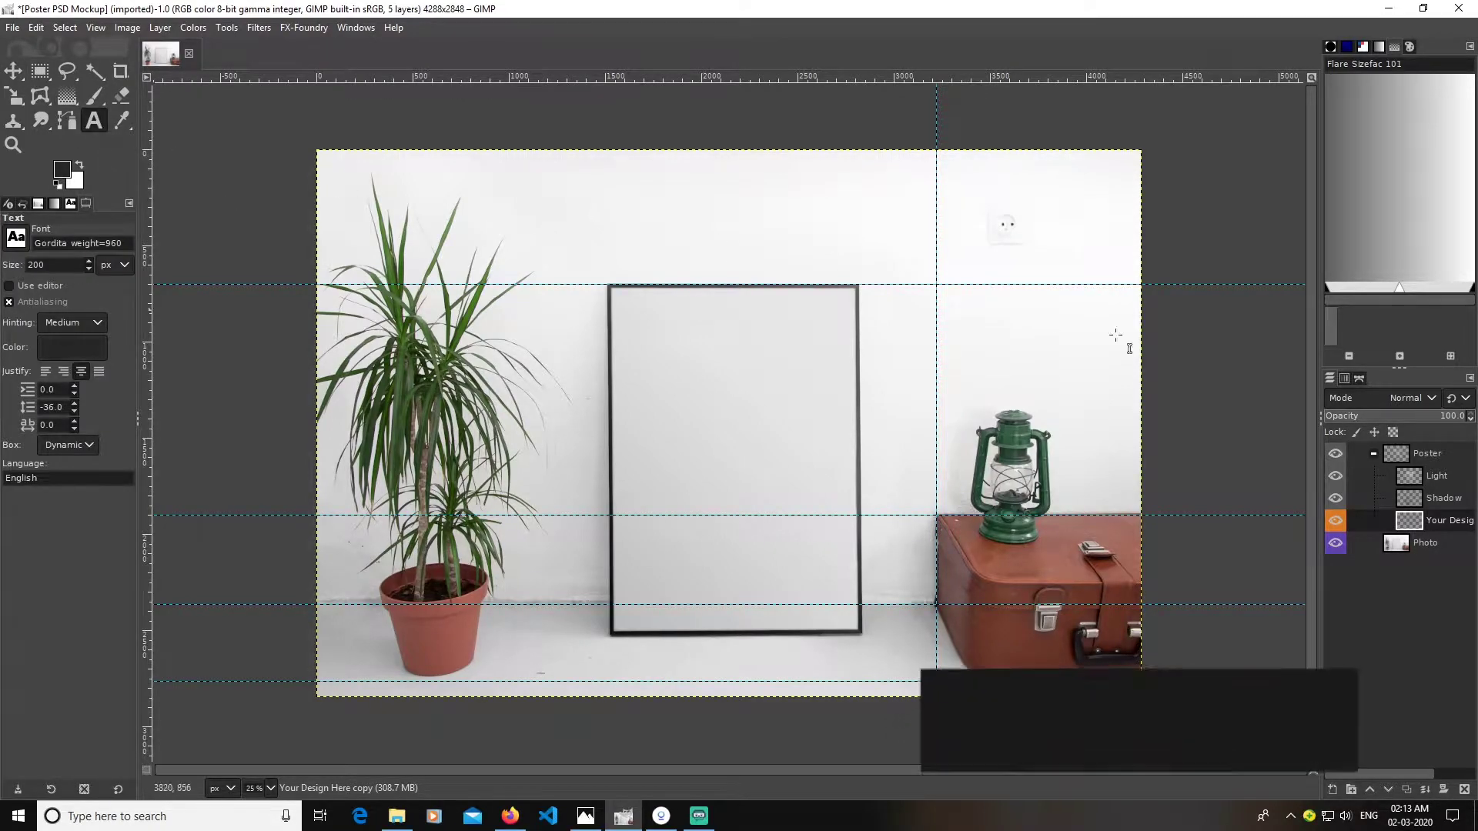
left_click(662, 428)
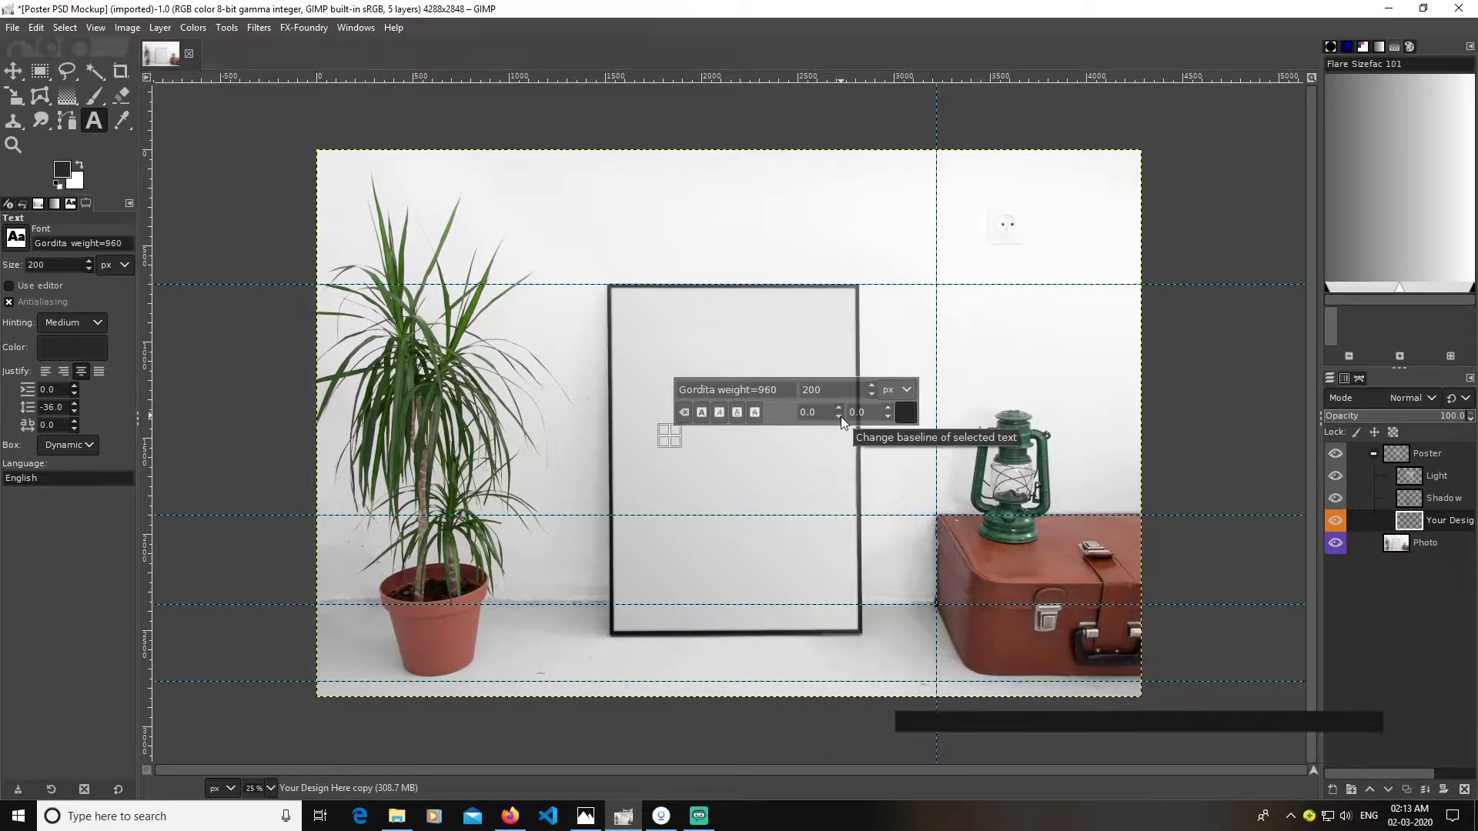
type("AT.")
key("BackSpace")
key("BackSpace")
key("BackSpace")
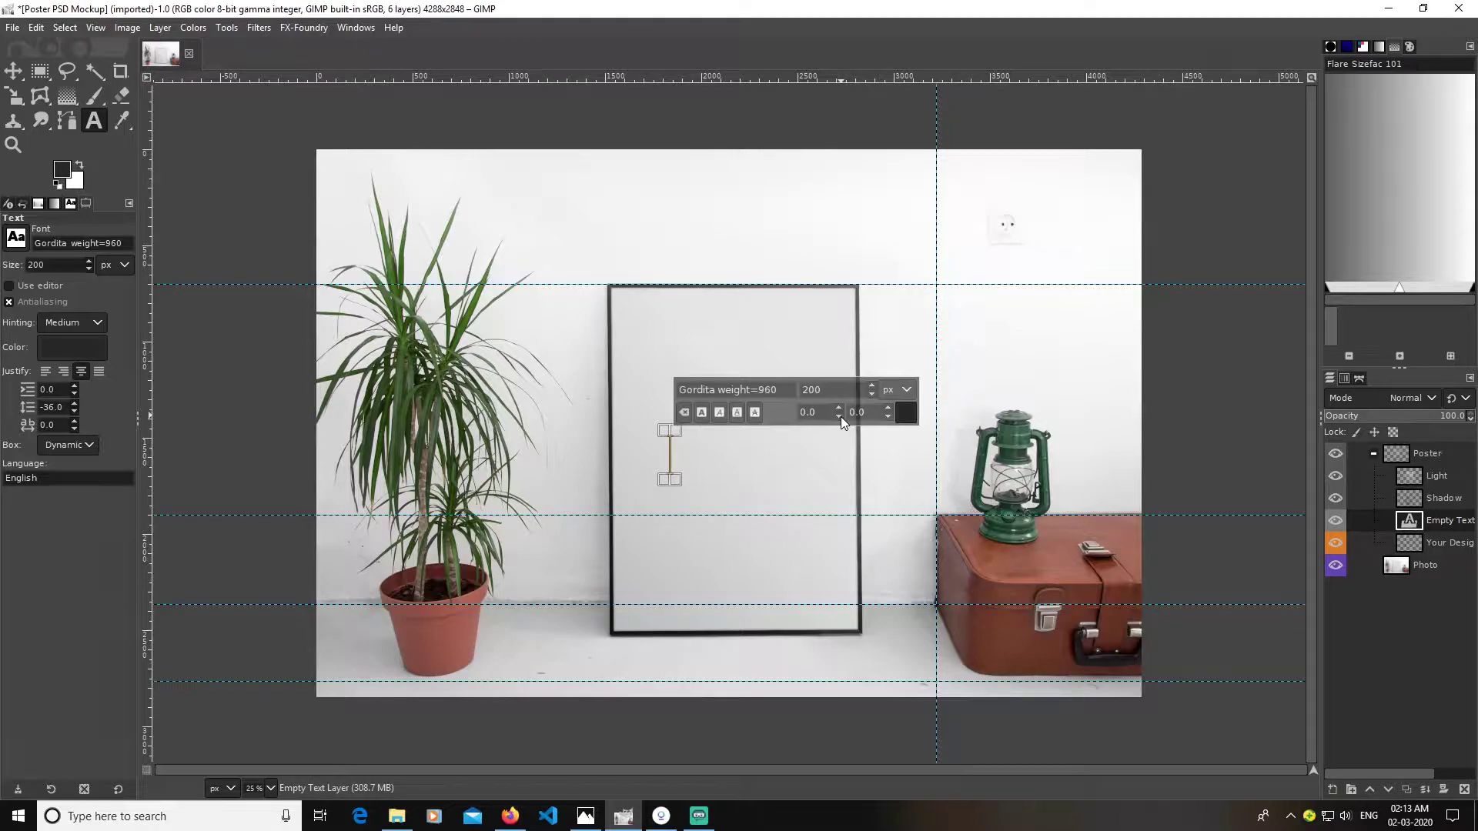
type("at")
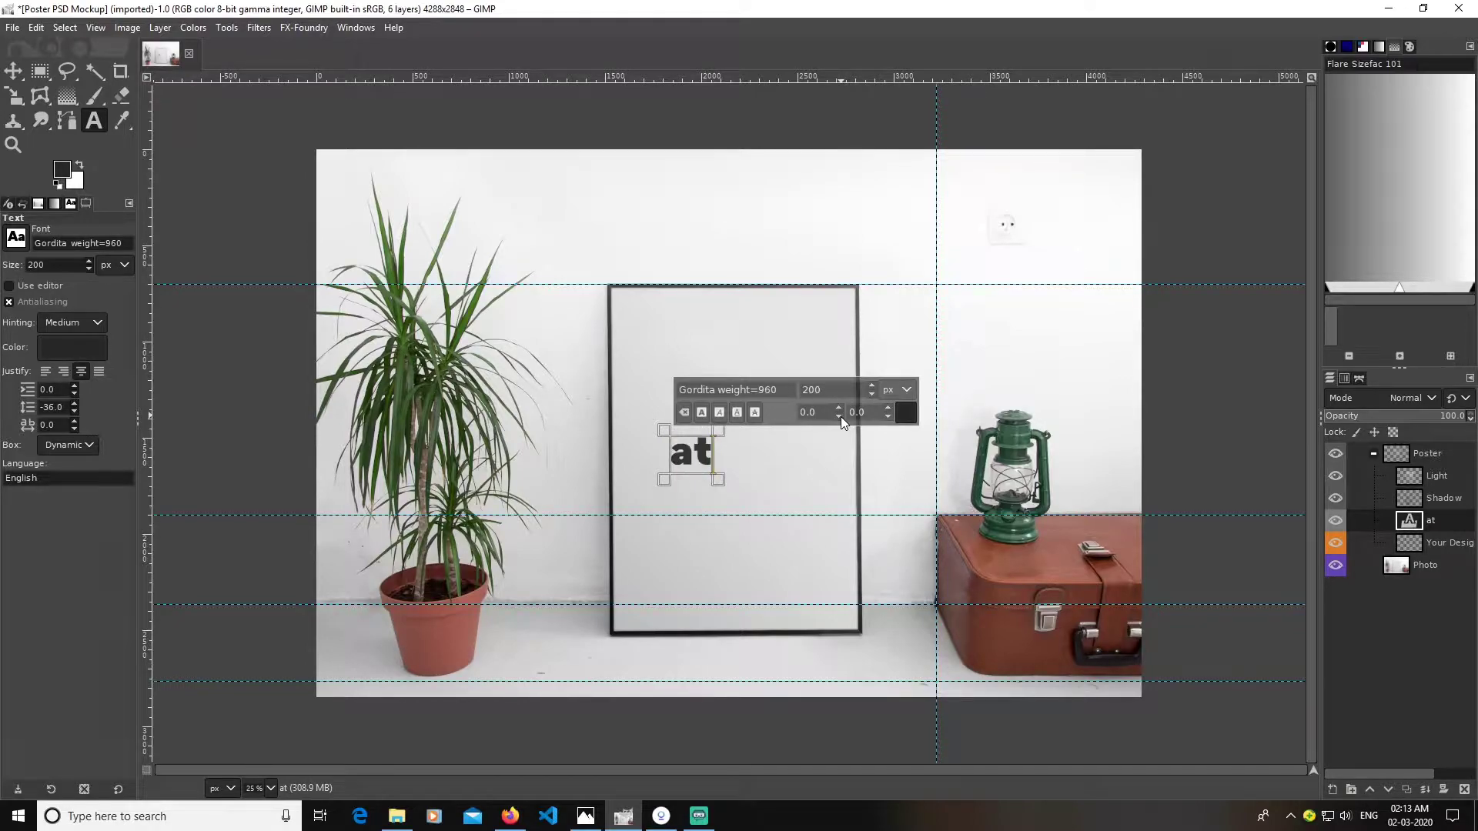
type("..")
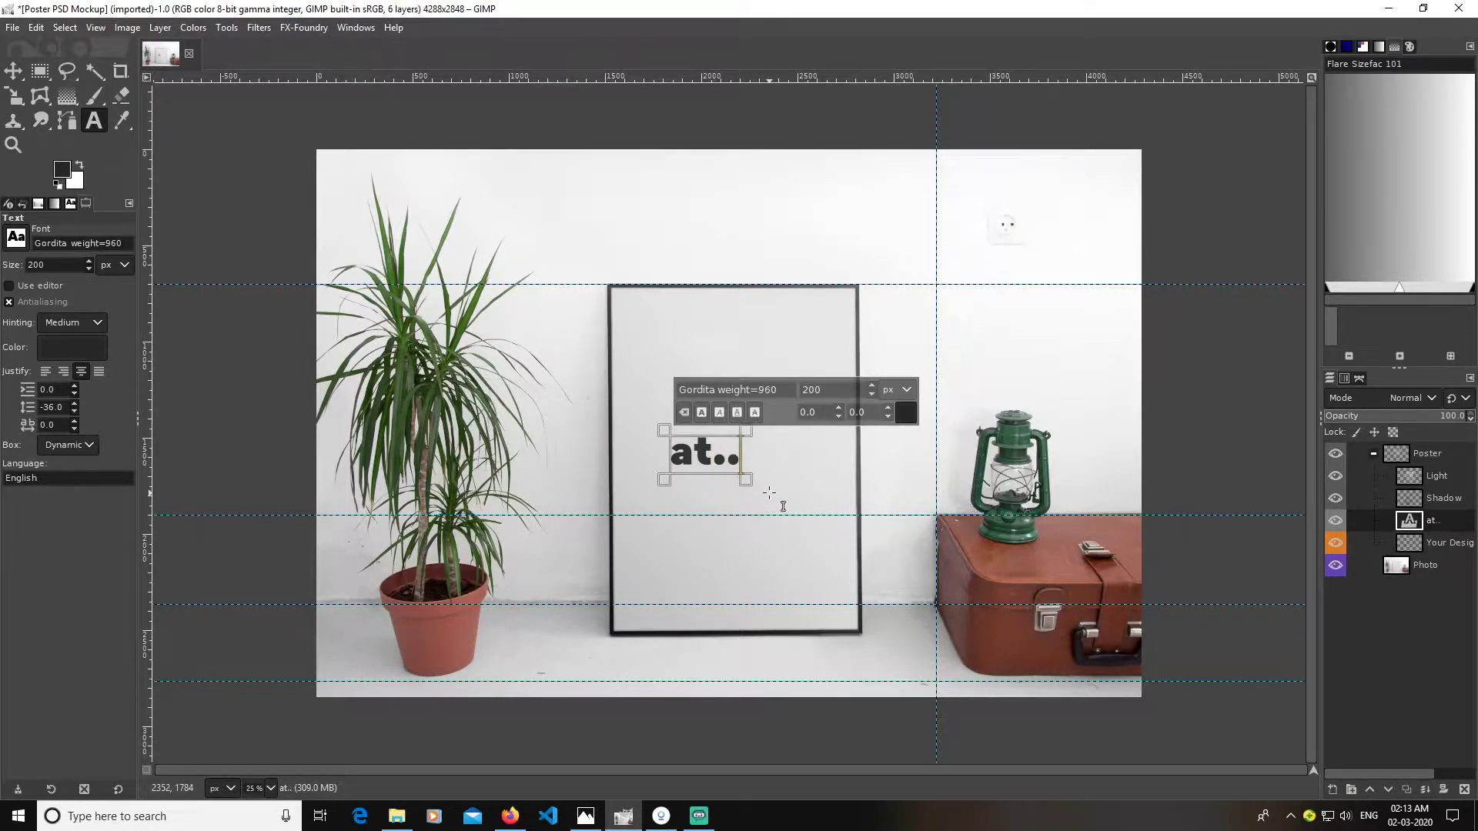
key("BackSpace")
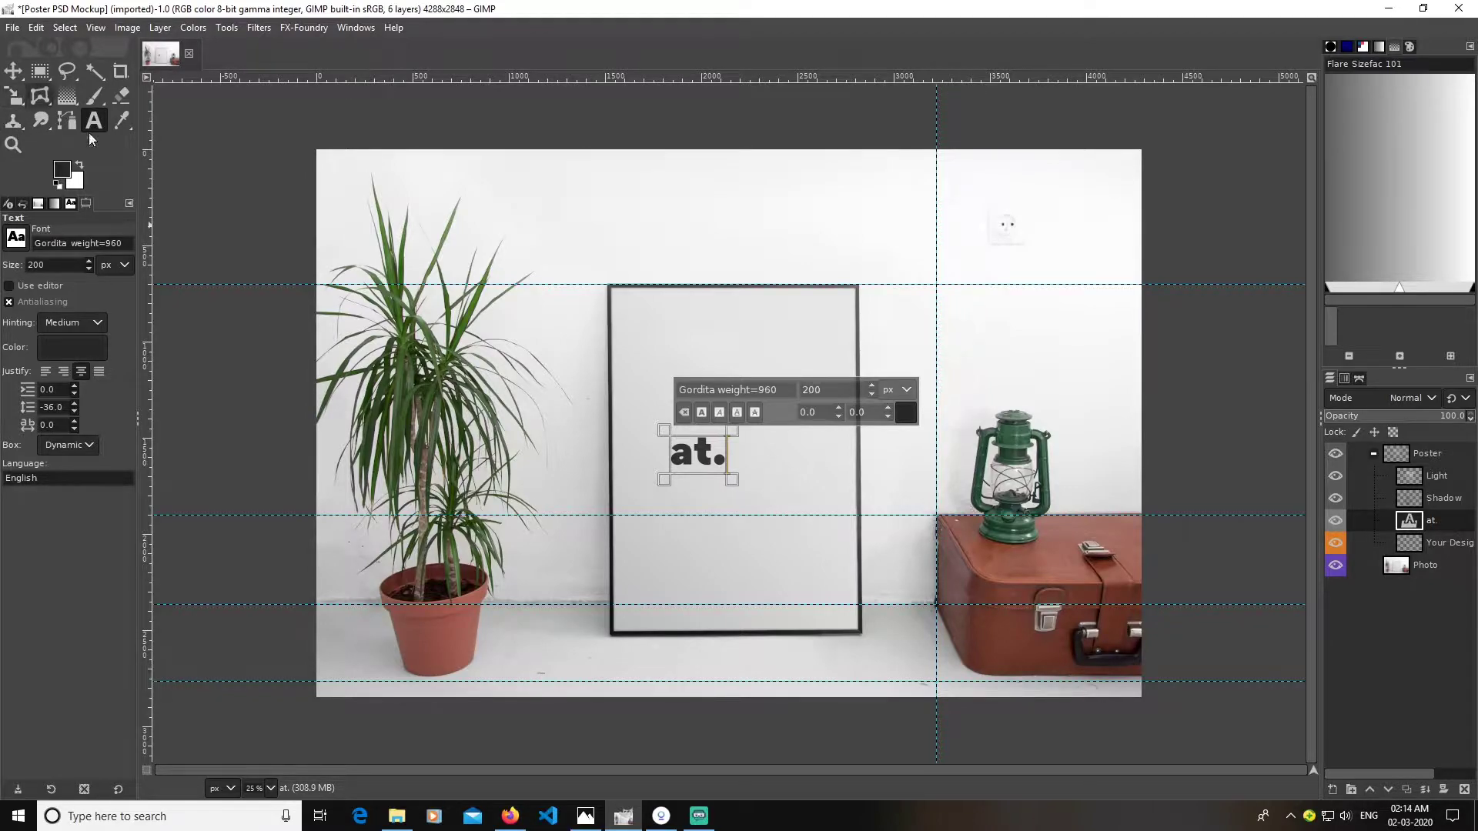
- Enlarge the "at." text beyond 400 px and move it to the middle of the poster frame
double_click(35, 265)
key("BackSpace")
type("6")
key("BackSpace")
type("400")
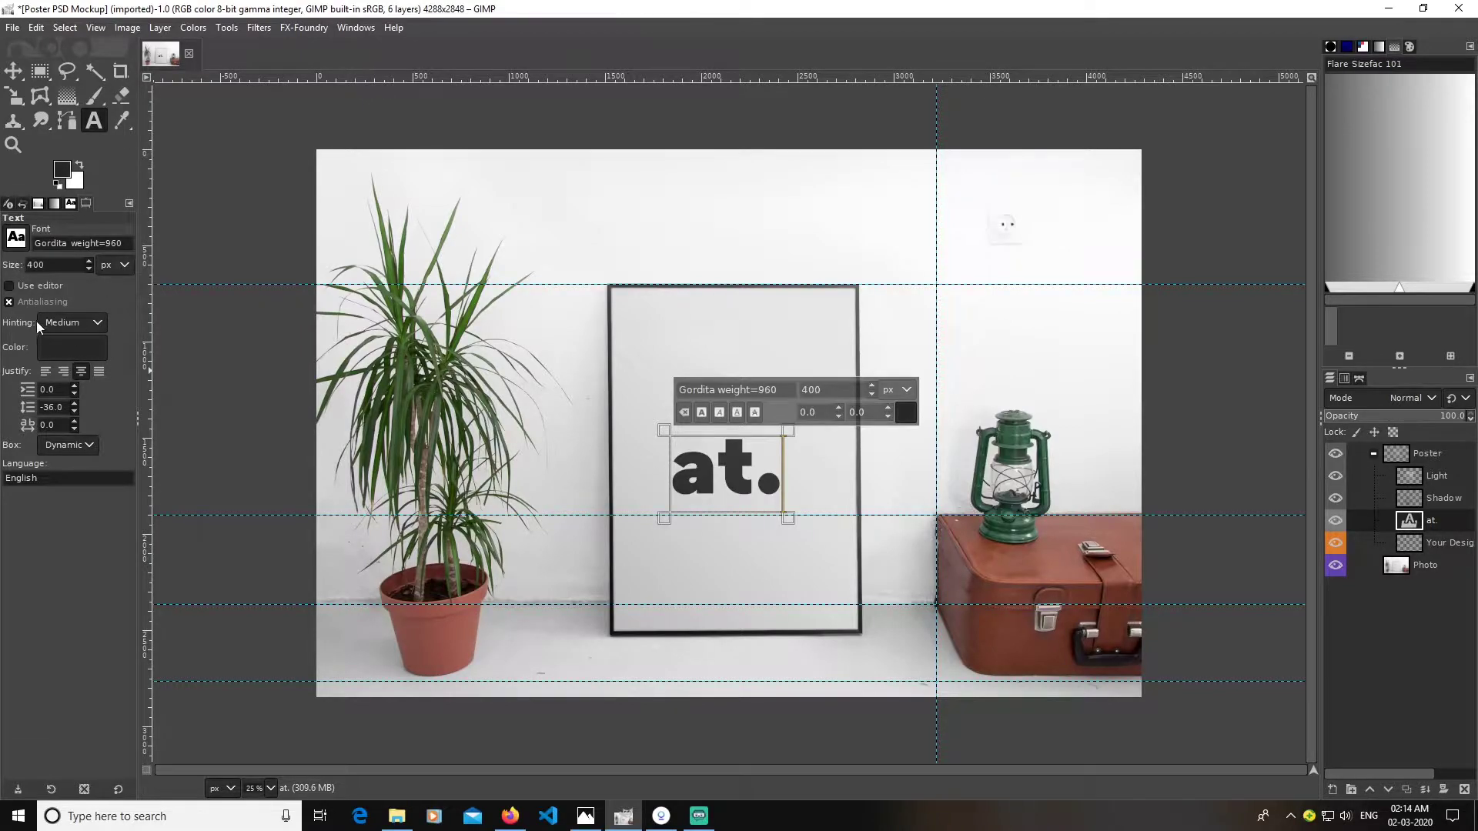
key("BackSpace")
key("BackSpace")
key("BackSpace")
left_click(23, 81)
left_click_drag(769, 473, 736, 425)
- Compare the "at." text with and without the Light and Shadow layers by repeatedly hiding and showing them
left_click(1336, 476)
left_click(1336, 476)
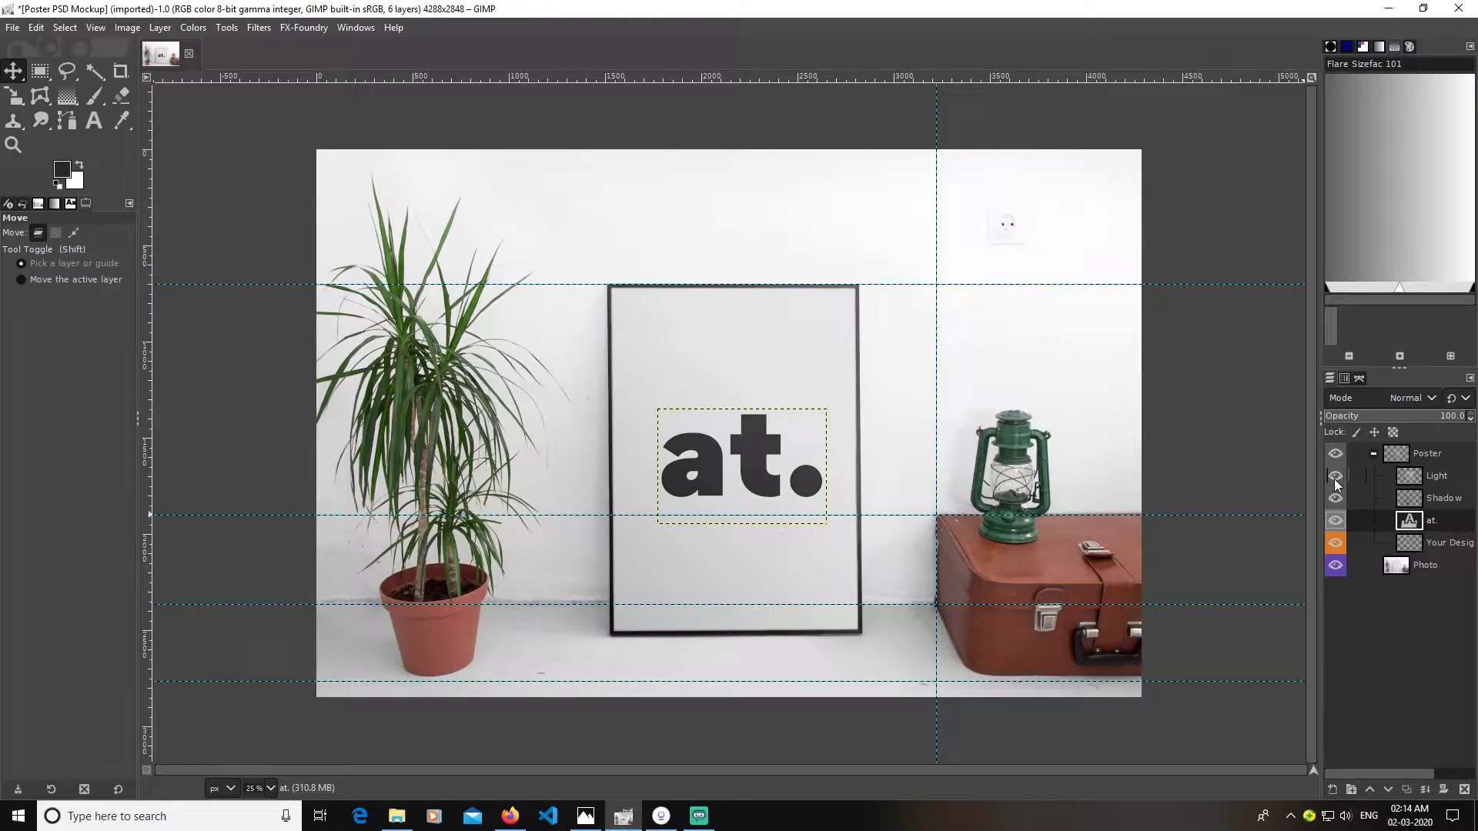
left_click(1335, 477)
left_click(1336, 499)
left_click(1337, 479)
left_click(1338, 479)
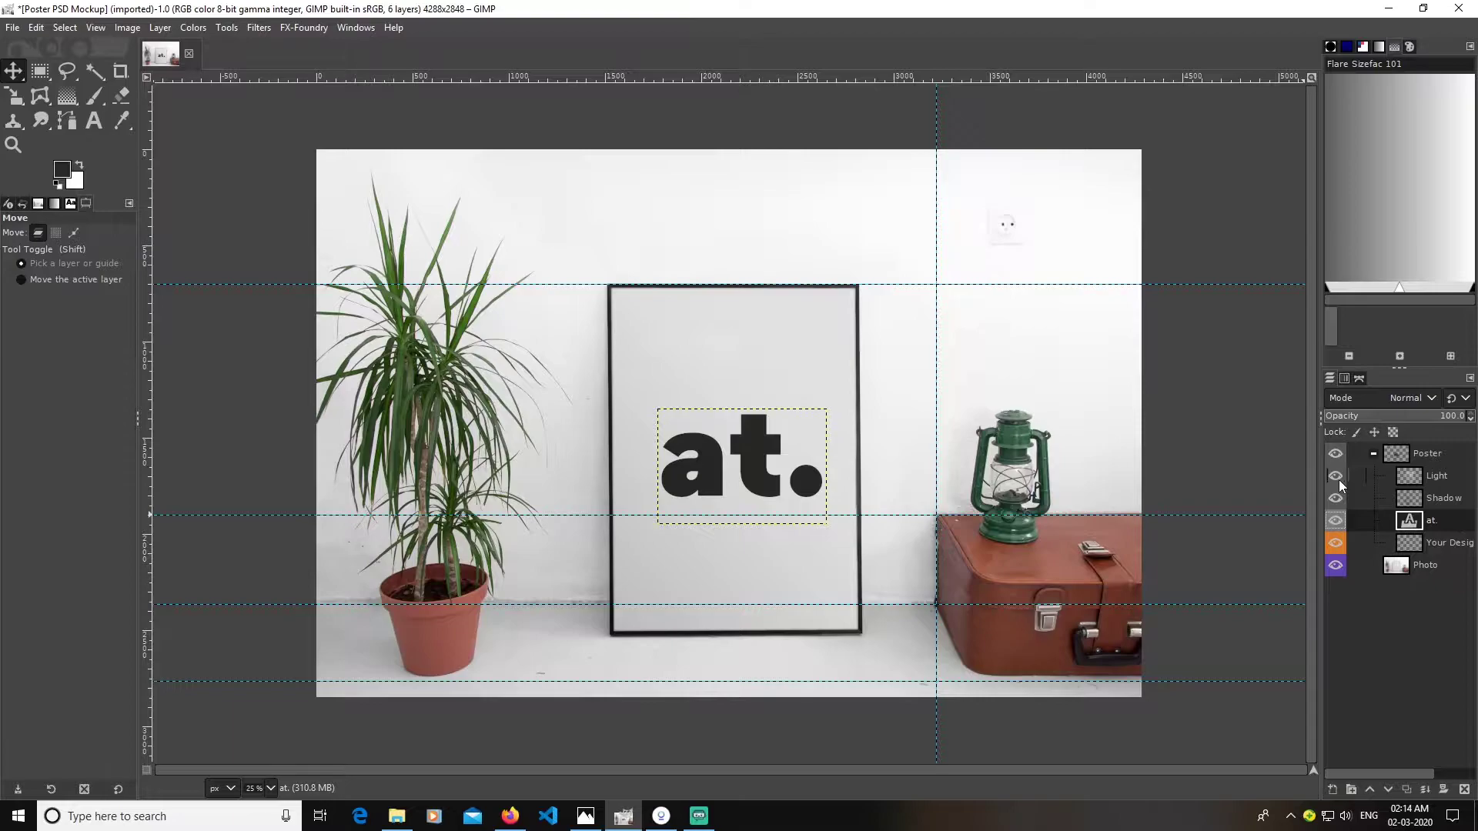
left_click(1337, 477)
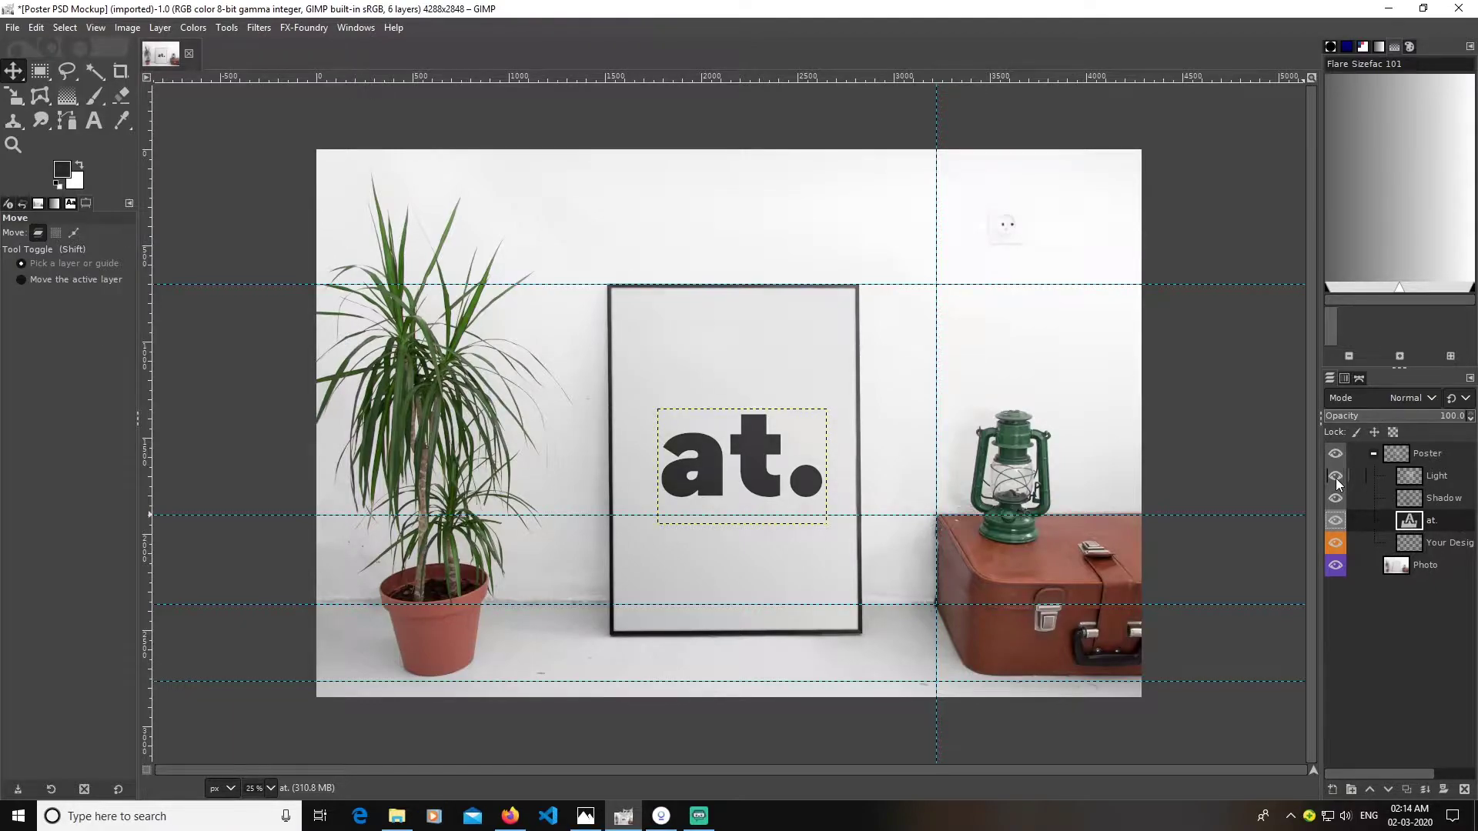
left_click(1337, 478)
left_click(1337, 478)
left_click(1337, 498)
left_click(1336, 498)
left_click(1337, 478)
left_click(1337, 497)
left_click(1335, 477)
left_click(1336, 497)
- Outline a crop area over the mockup image and try to set its size to 1920 × 1080 px
left_click(120, 74)
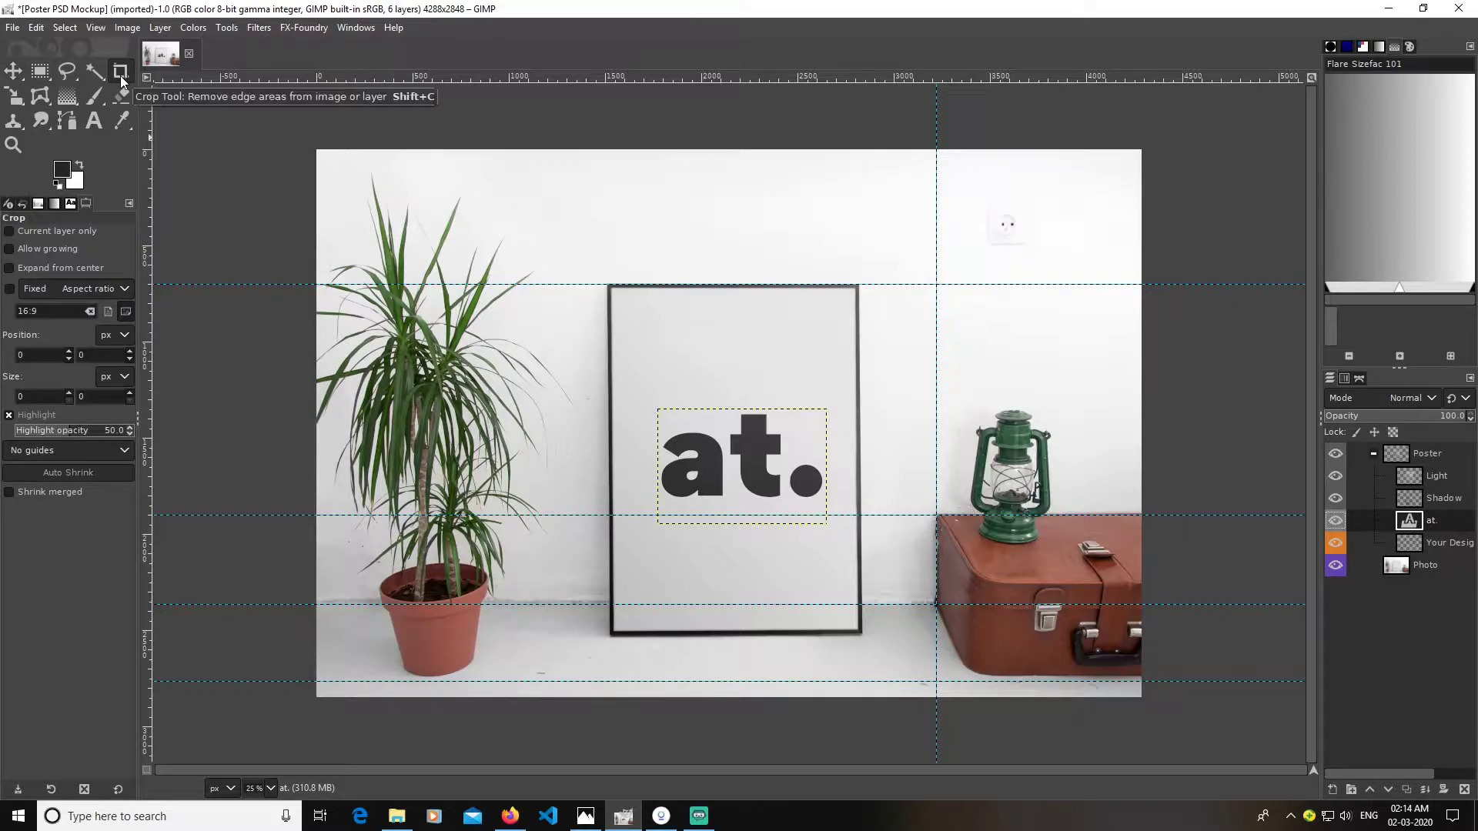
mouse_move(321, 151)
left_mouse_down()
mouse_move(770, 500)
mouse_move(1147, 694)
left_mouse_up()
left_click_drag(40, 396, 2, 397)
key("BackSpace")
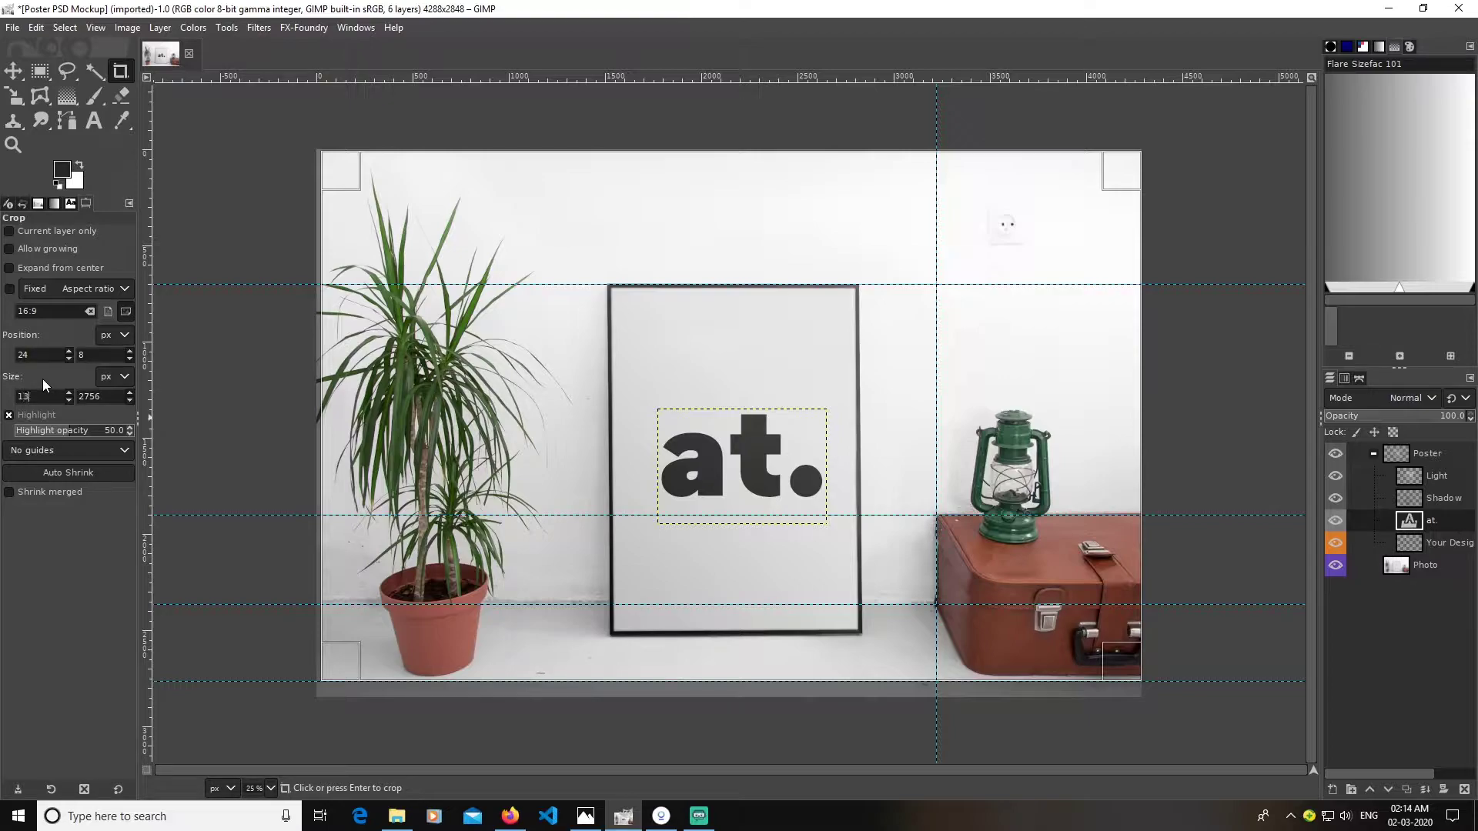
type("1300")
key("Tab")
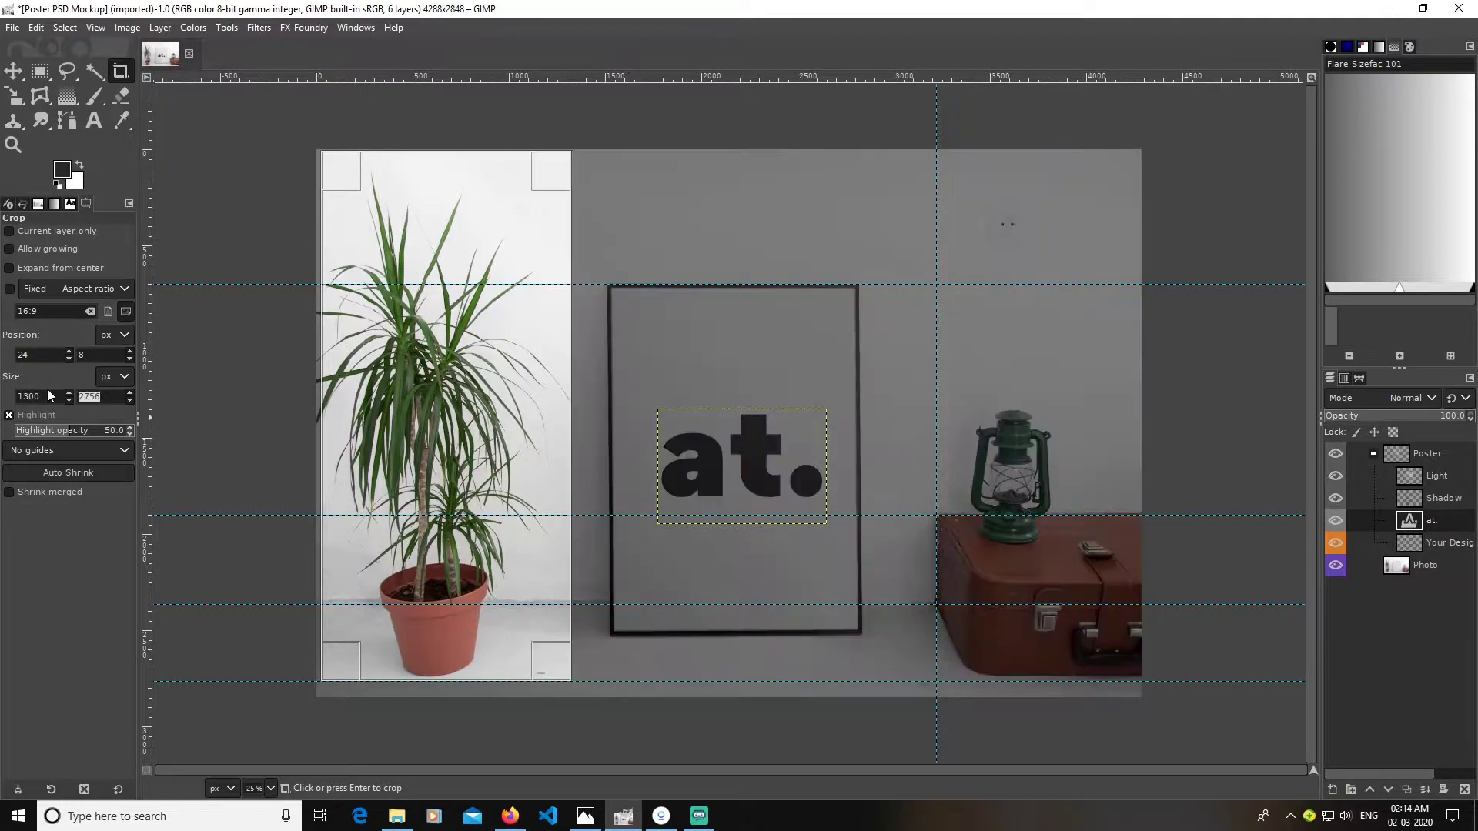
key("shift+Tab")
key("BackSpace")
key("Tab")
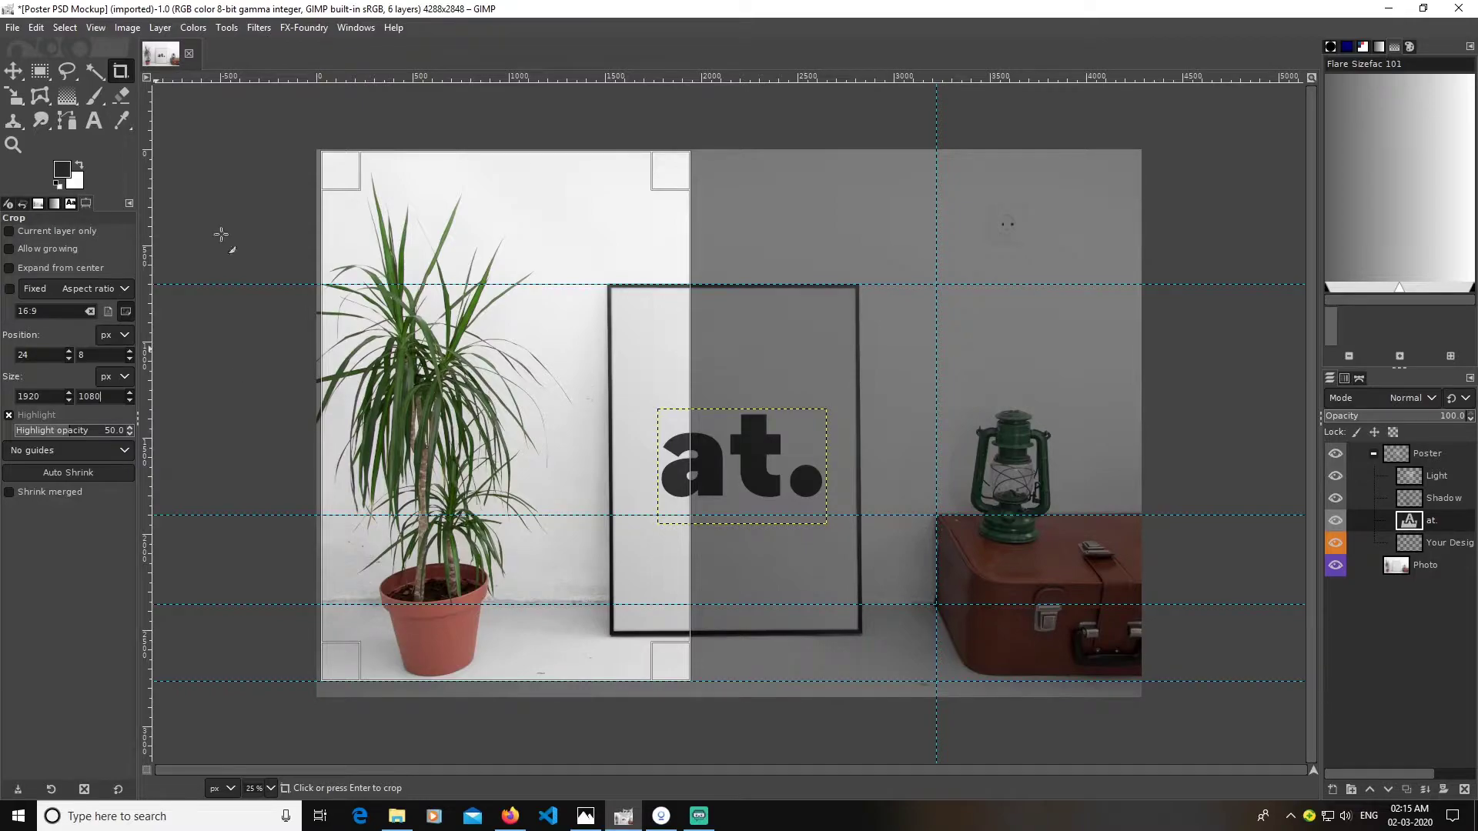
- Reshape the crop area around the poster to about 3148 × 1728 px
left_click_drag(486, 368, 1091, 683)
left_click_drag(504, 395, 393, 289)
left_click_drag(1089, 682, 1030, 595)
left_click_drag(403, 288, 454, 291)
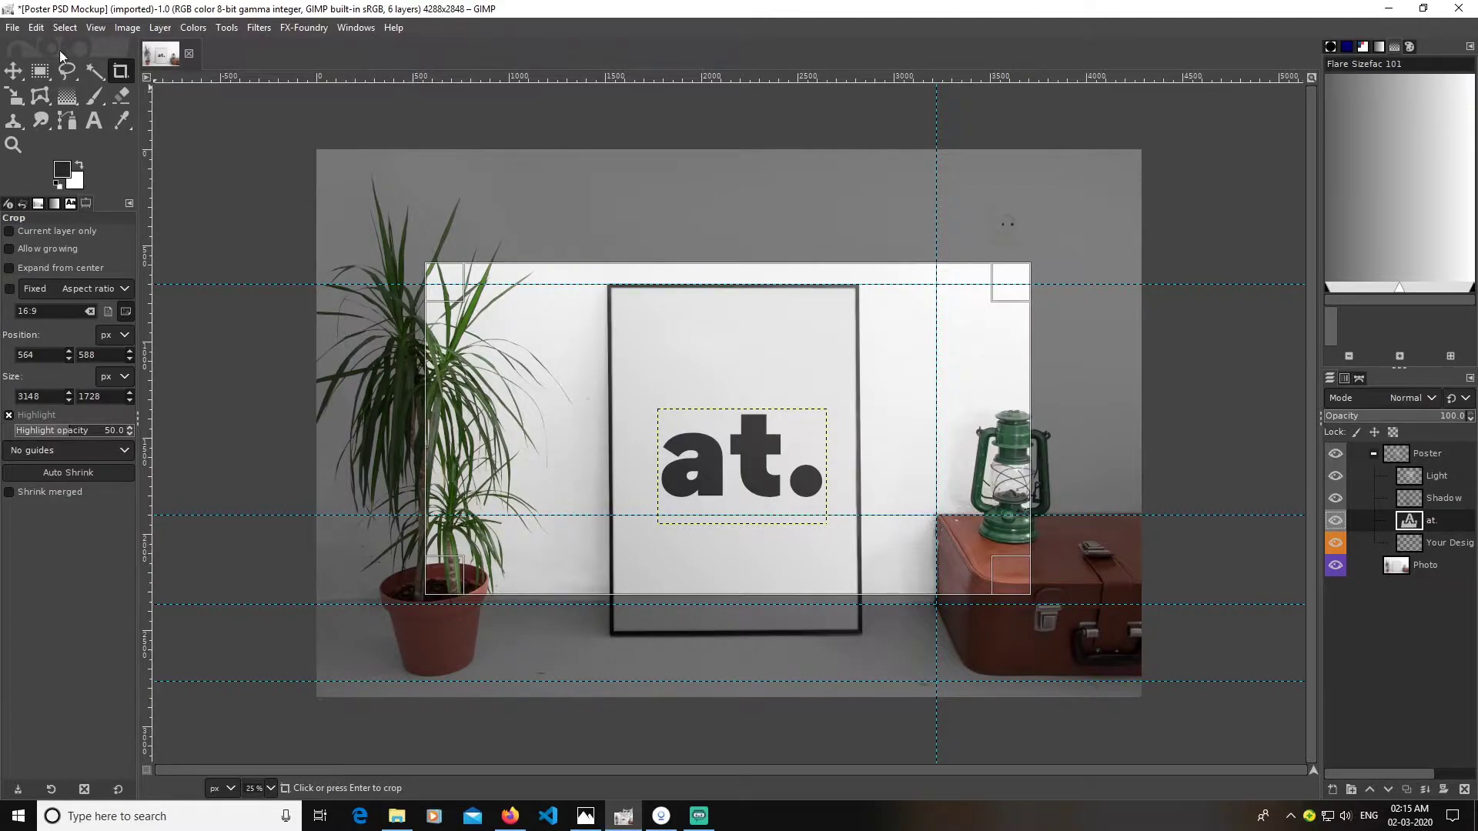
- Create a new image 1920 px wide and 1080 px high
left_click(13, 29)
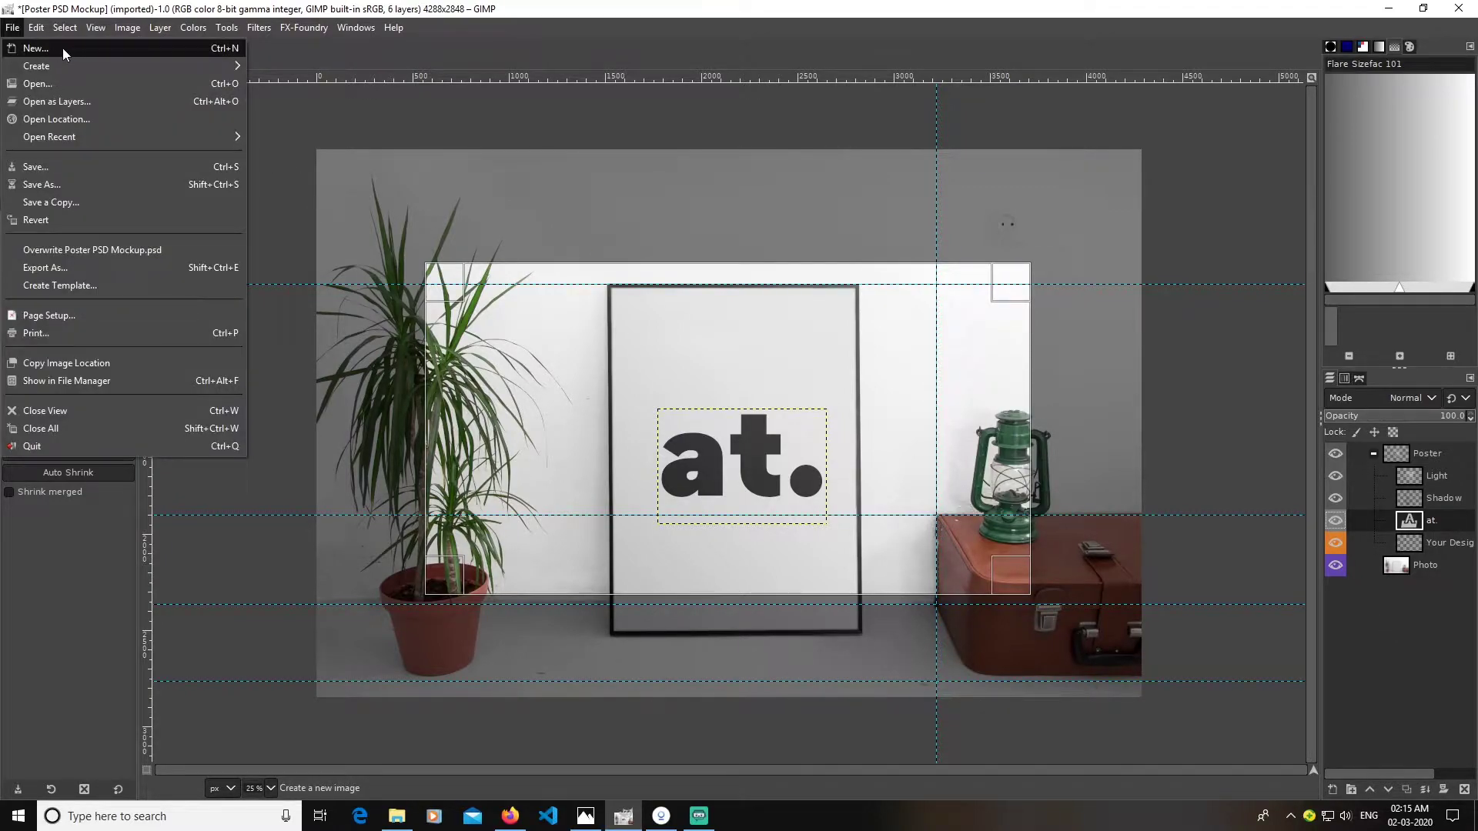
left_click(69, 48)
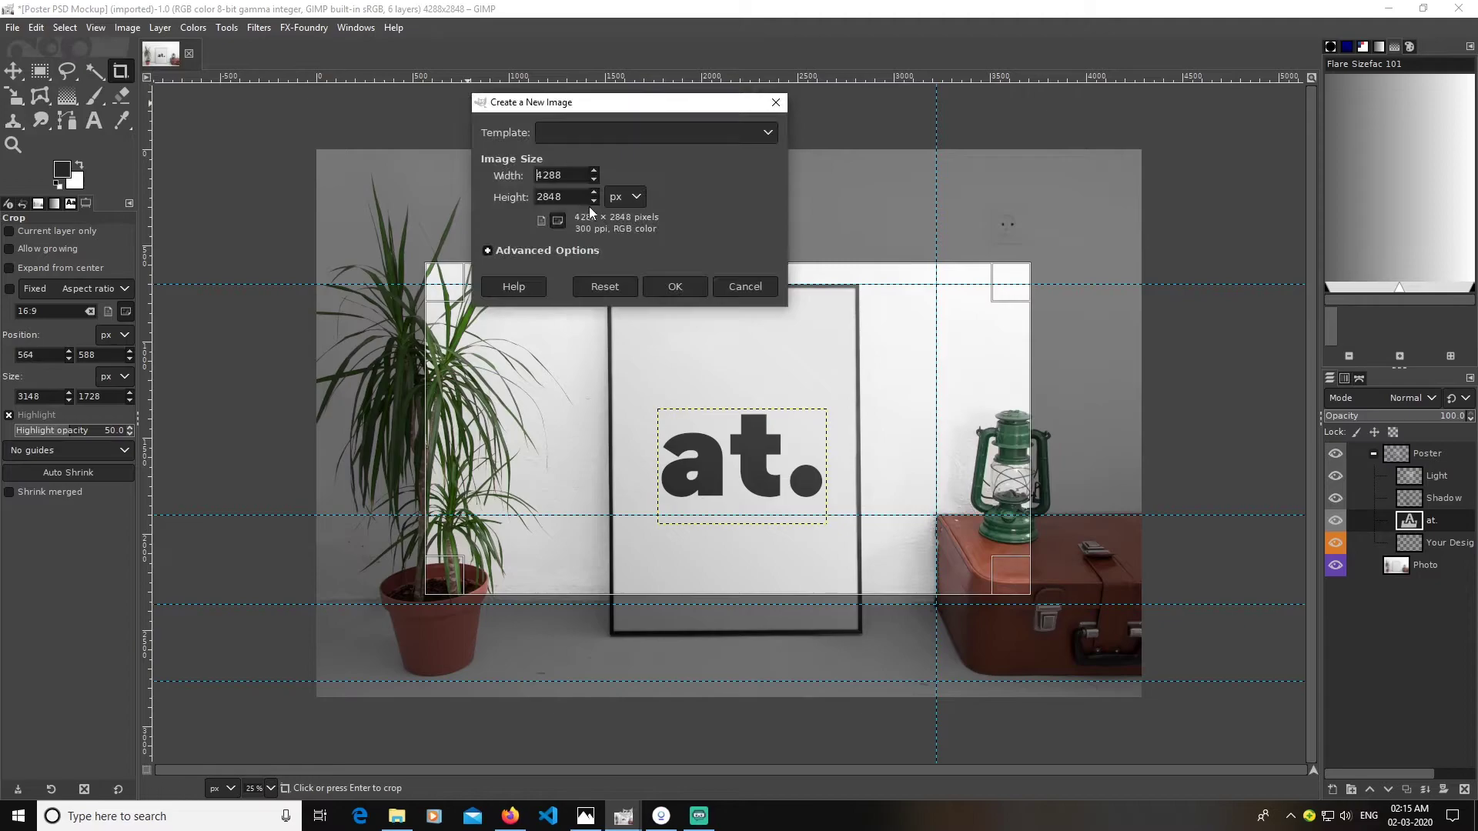
double_click(579, 177)
key("BackSpace")
type("1920")
key("Tab")
key("BackSpace")
type("1080")
key("Return")
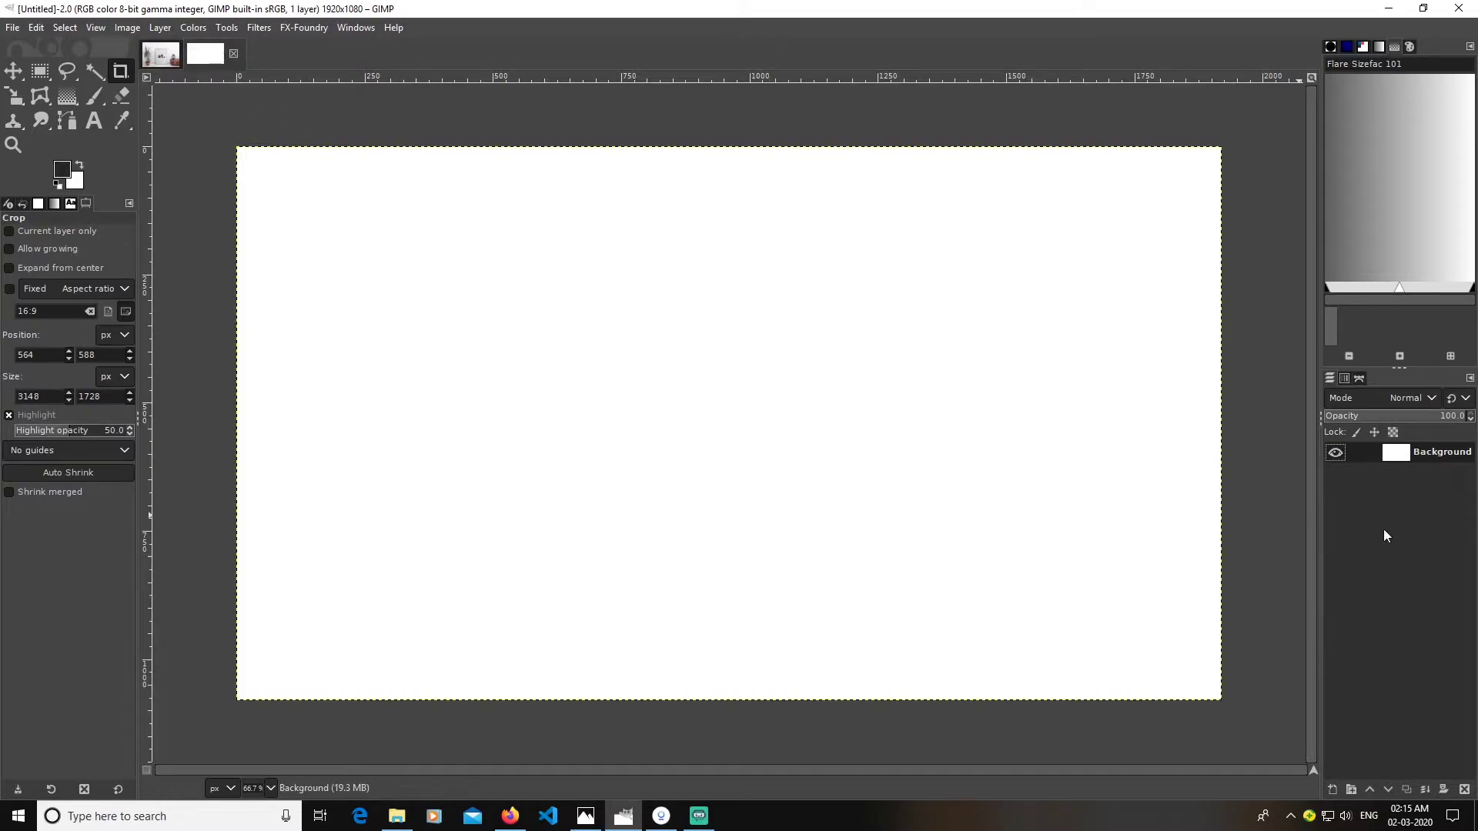
- Add branding6.png as a layer in the new image and activate the Scale tool
key("super+e")
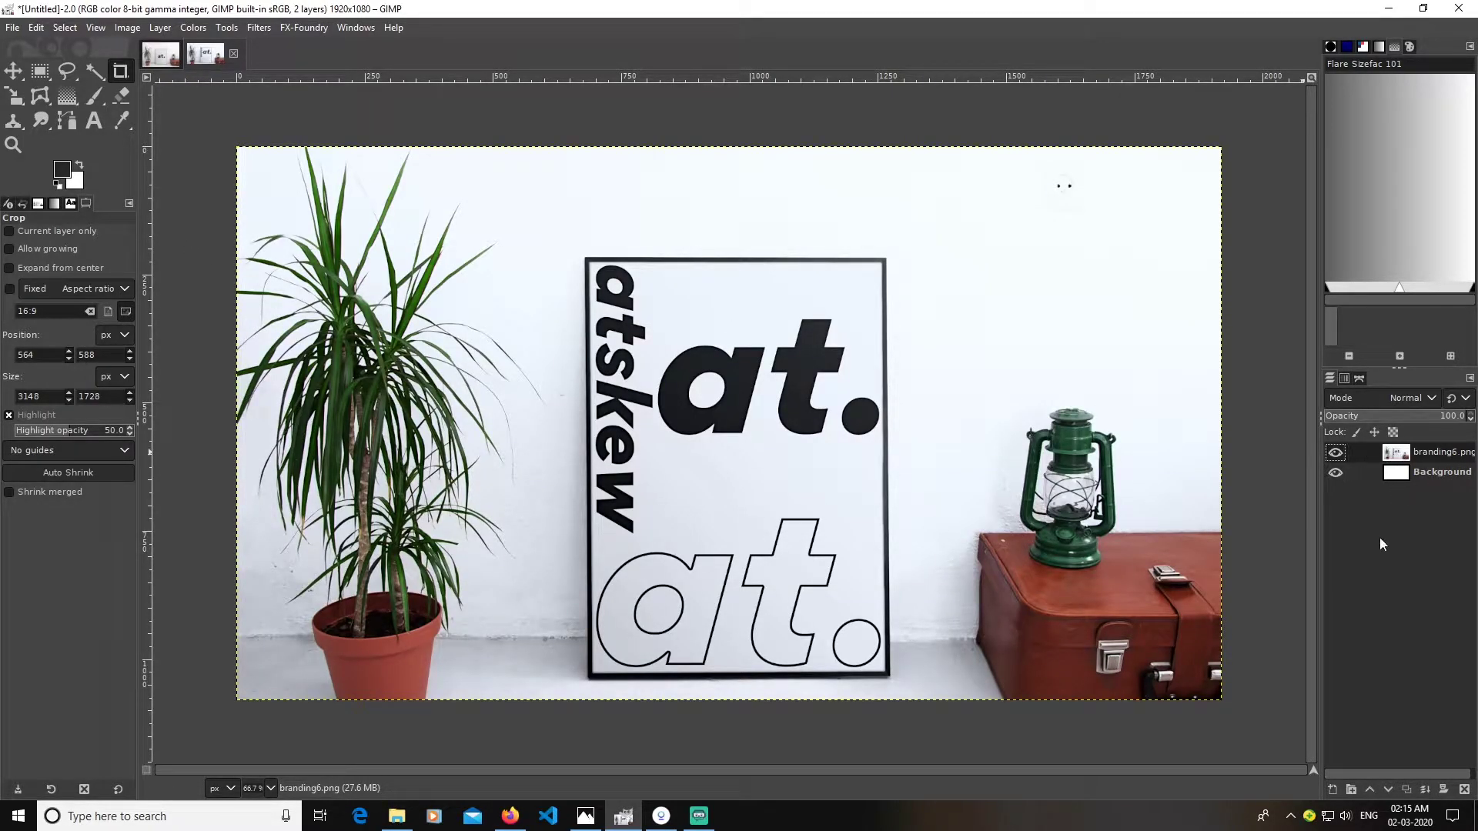
left_click(17, 101)
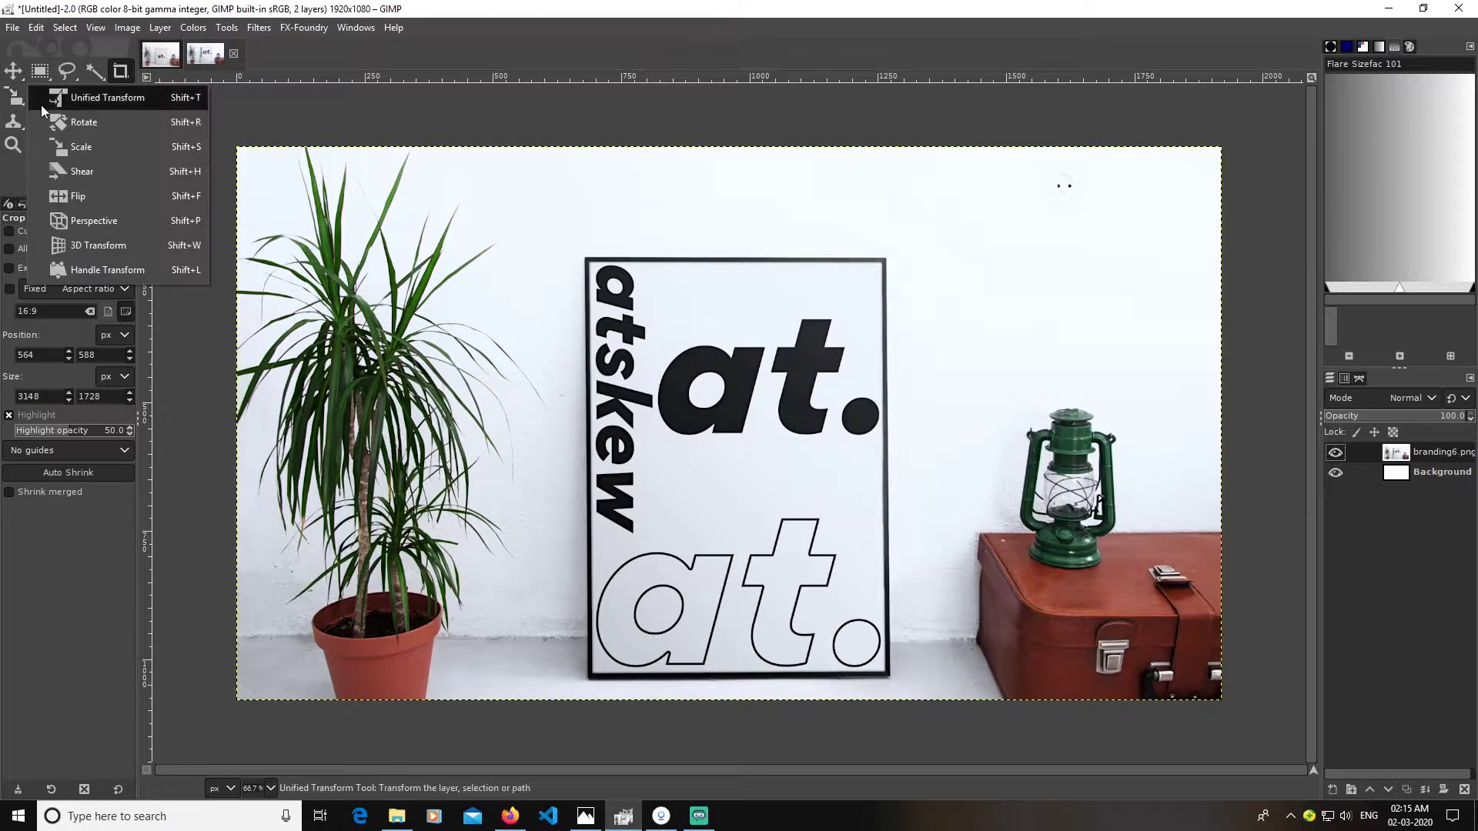
left_click(71, 149)
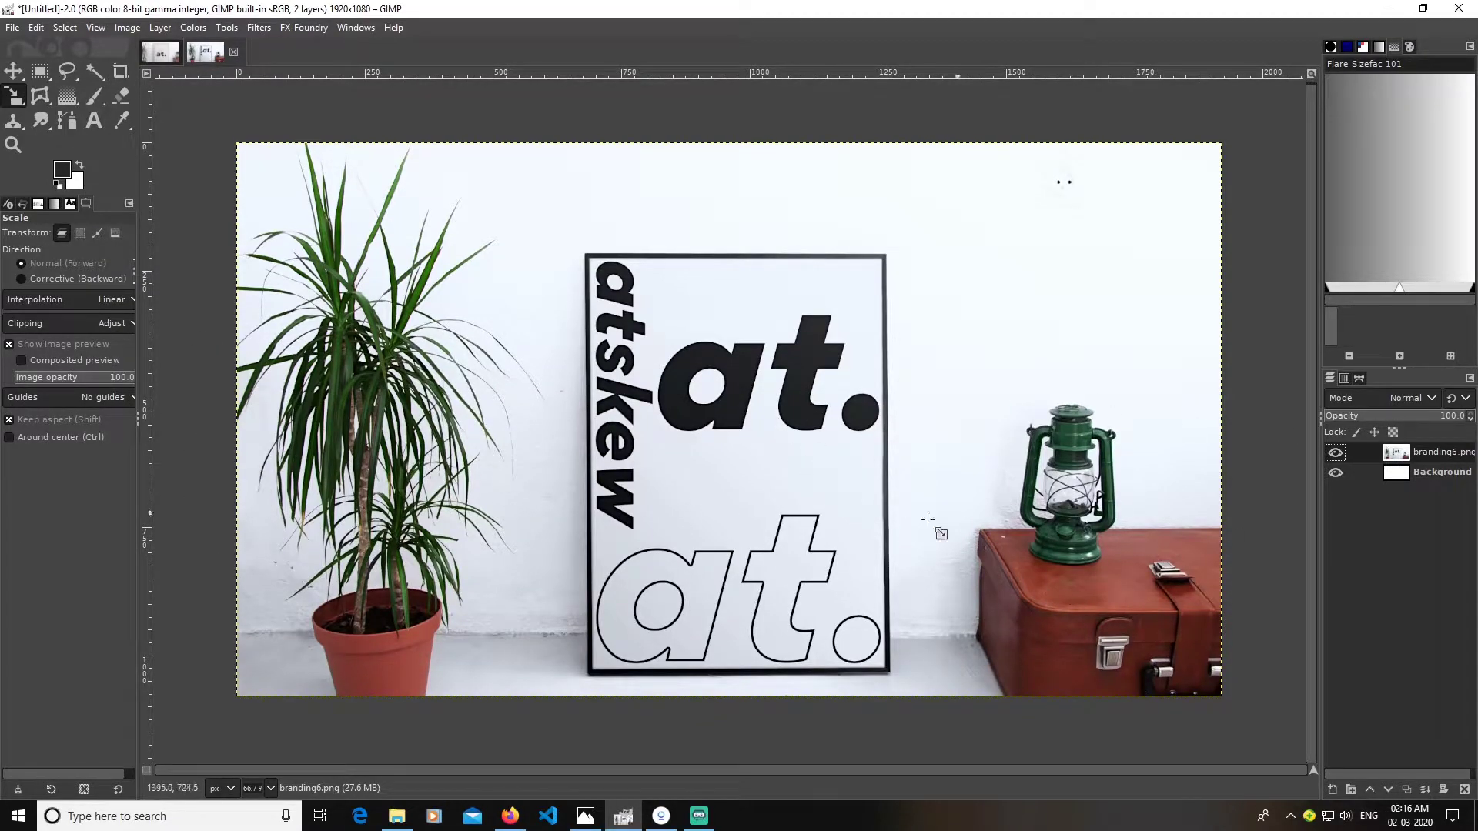
- Scale the branding6.png layer to about 1916 × 1078 px so it fits the canvas
left_click_drag(1055, 631, 1248, 738)
key("minus")
key("minus")
key("minus")
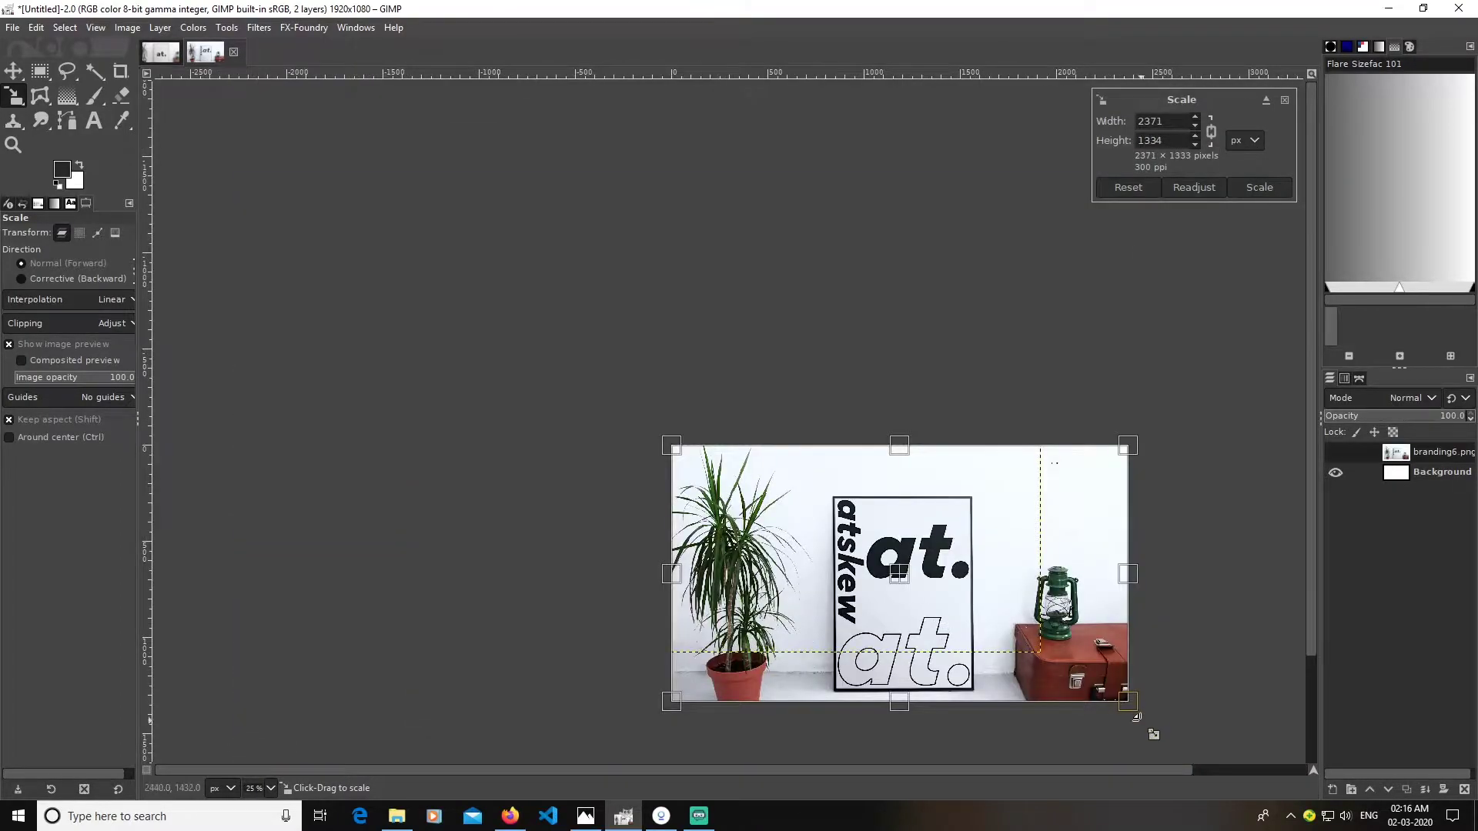
left_click_drag(1128, 700, 1045, 647)
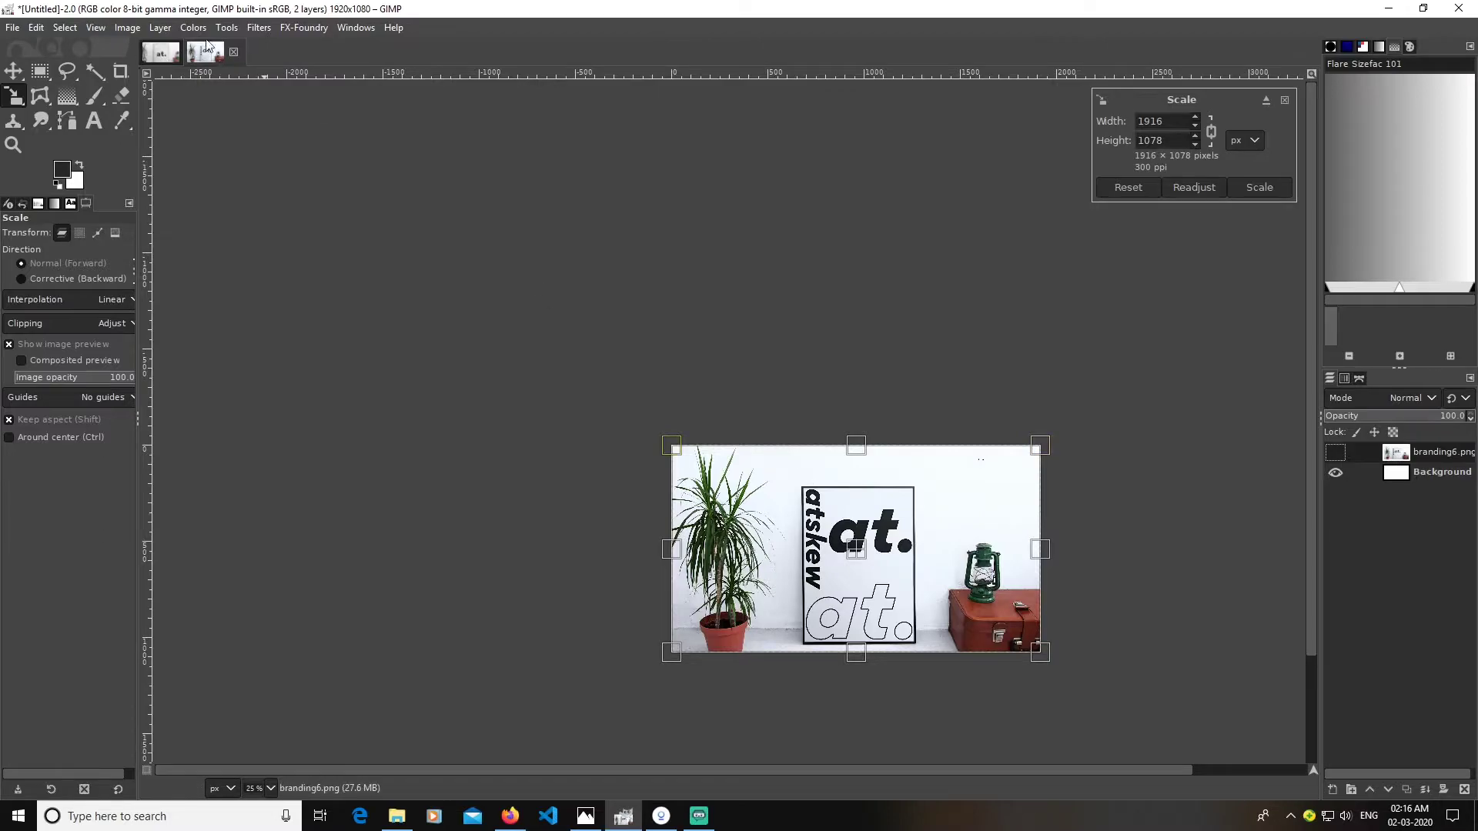
- Close the untitled 1920 × 1080 image and discard its changes
left_click(233, 52)
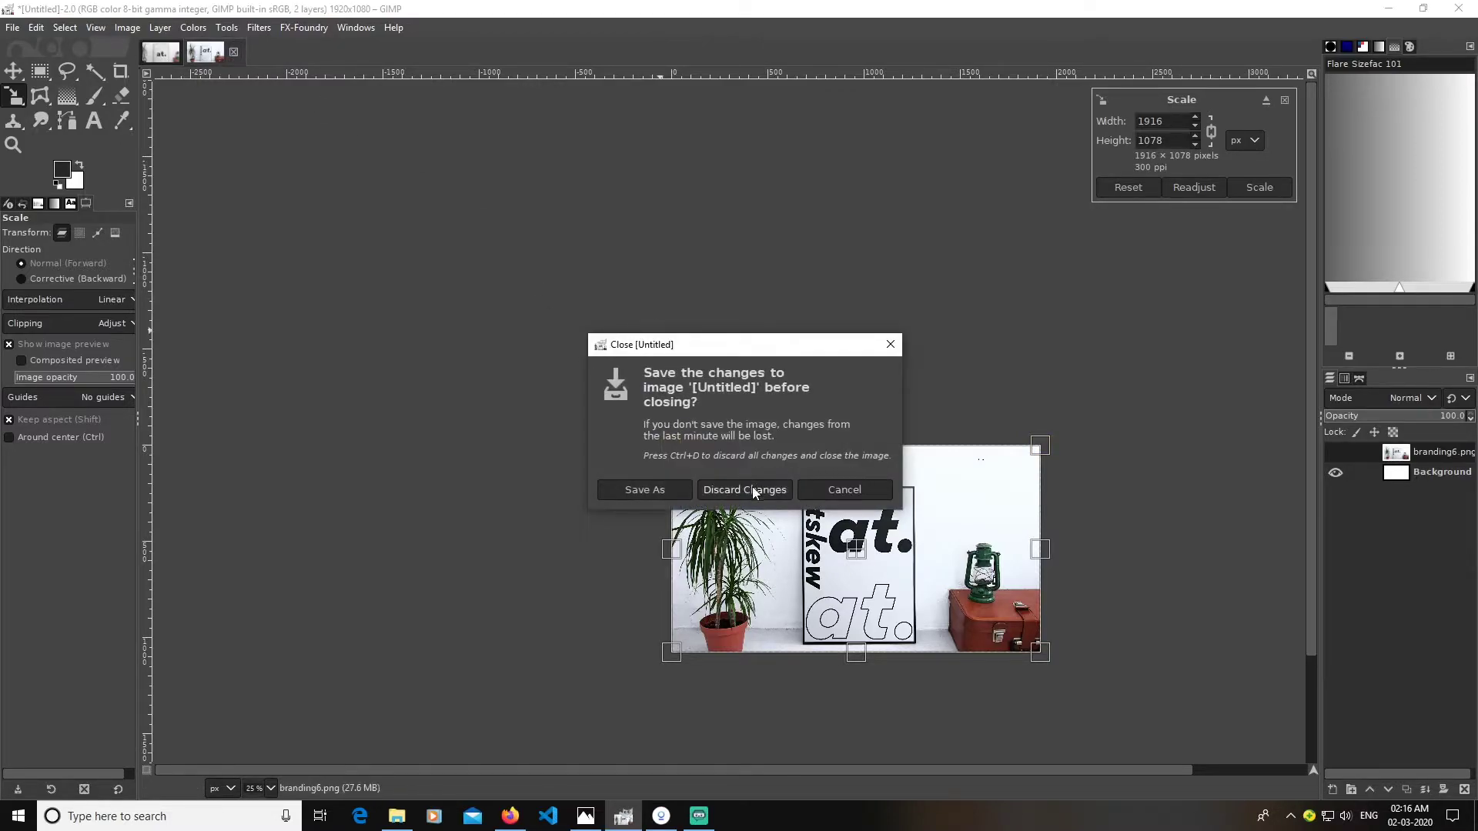
left_click(752, 487)
left_click(12, 27)
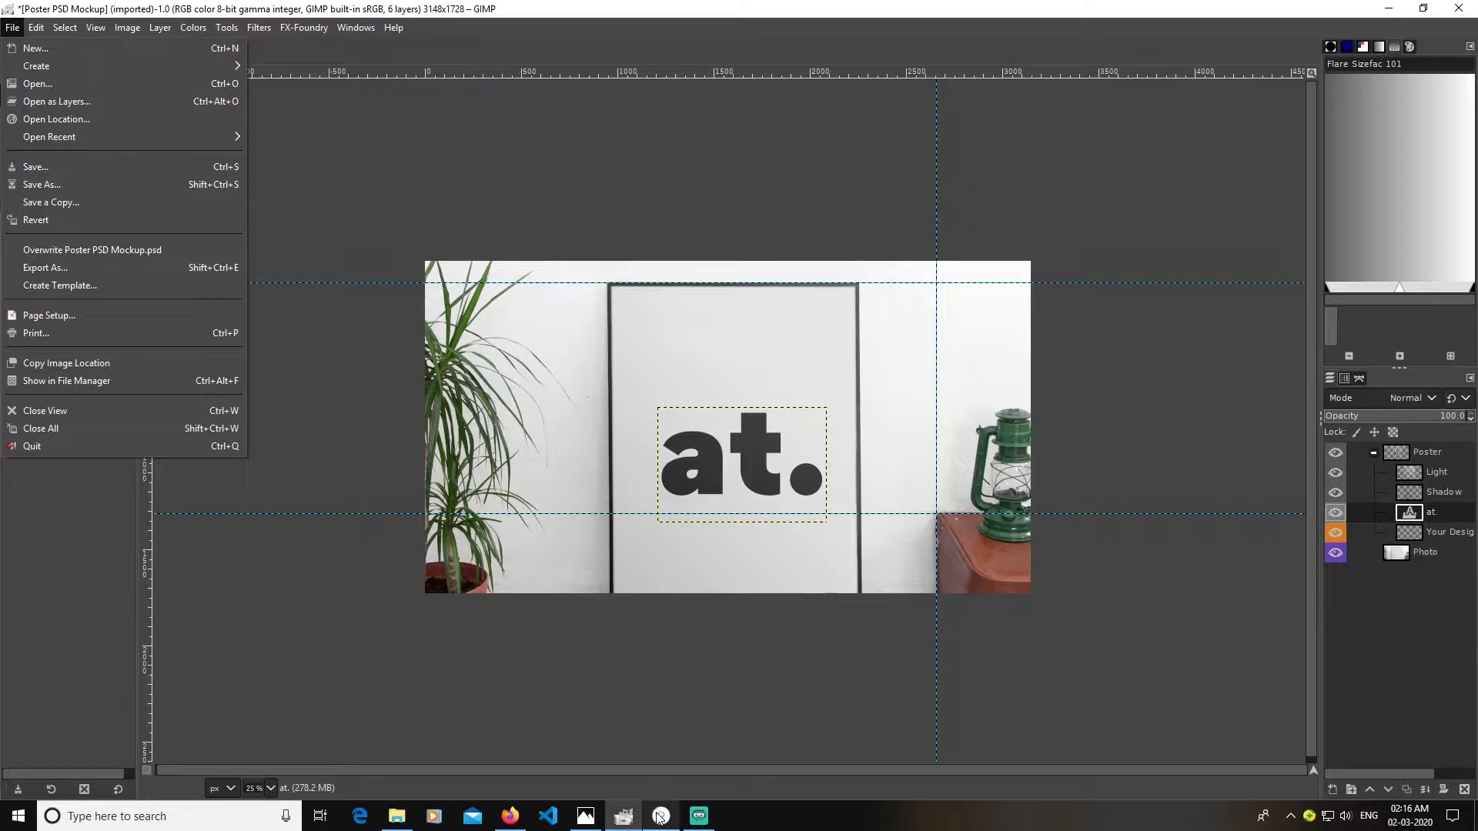
- Switch to Behance in Station and search its projects for "branding"
mouse_move(661, 821)
left_click(660, 770)
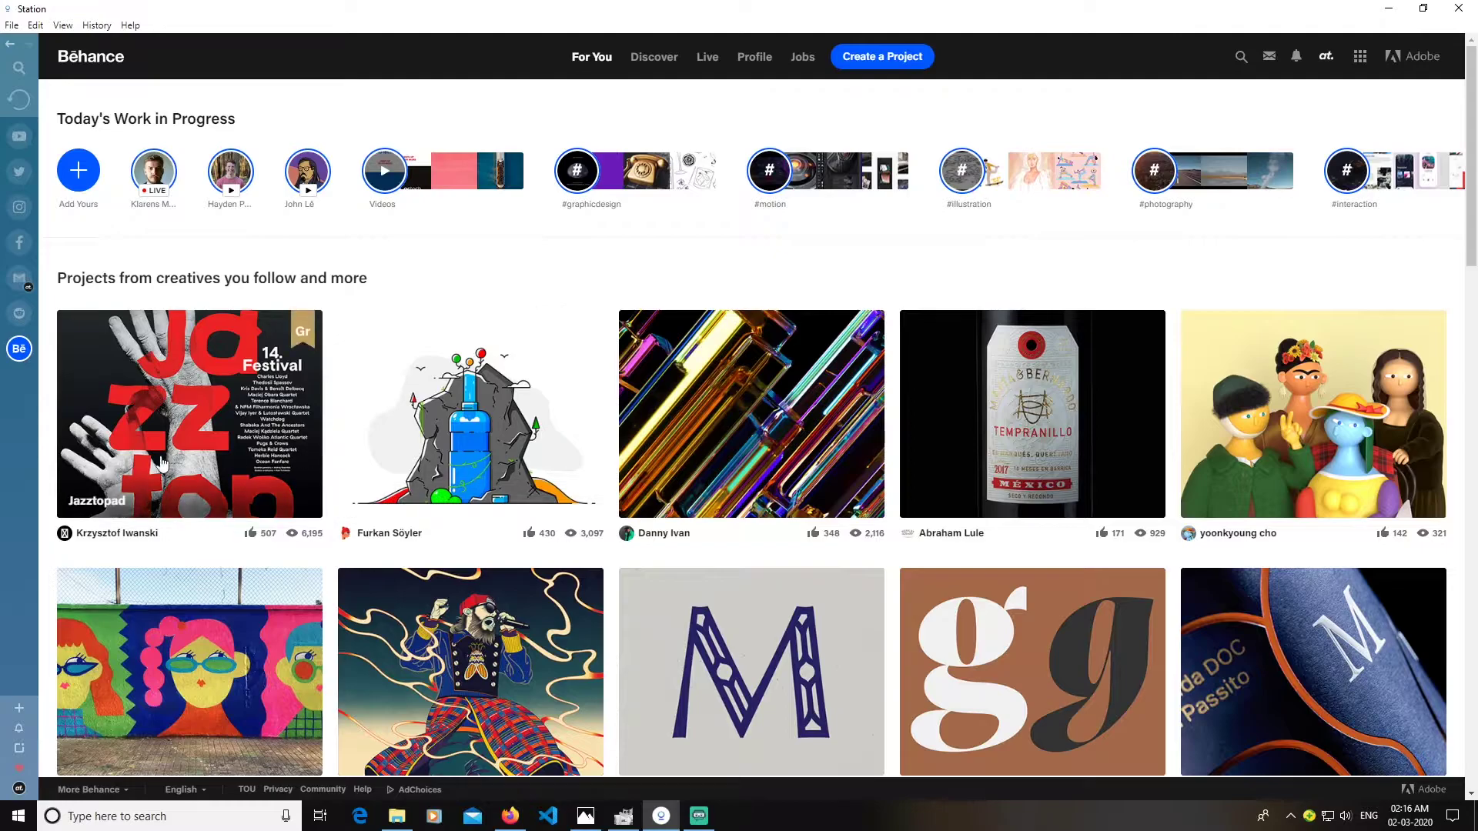
scroll(356, 353, "down", 6)
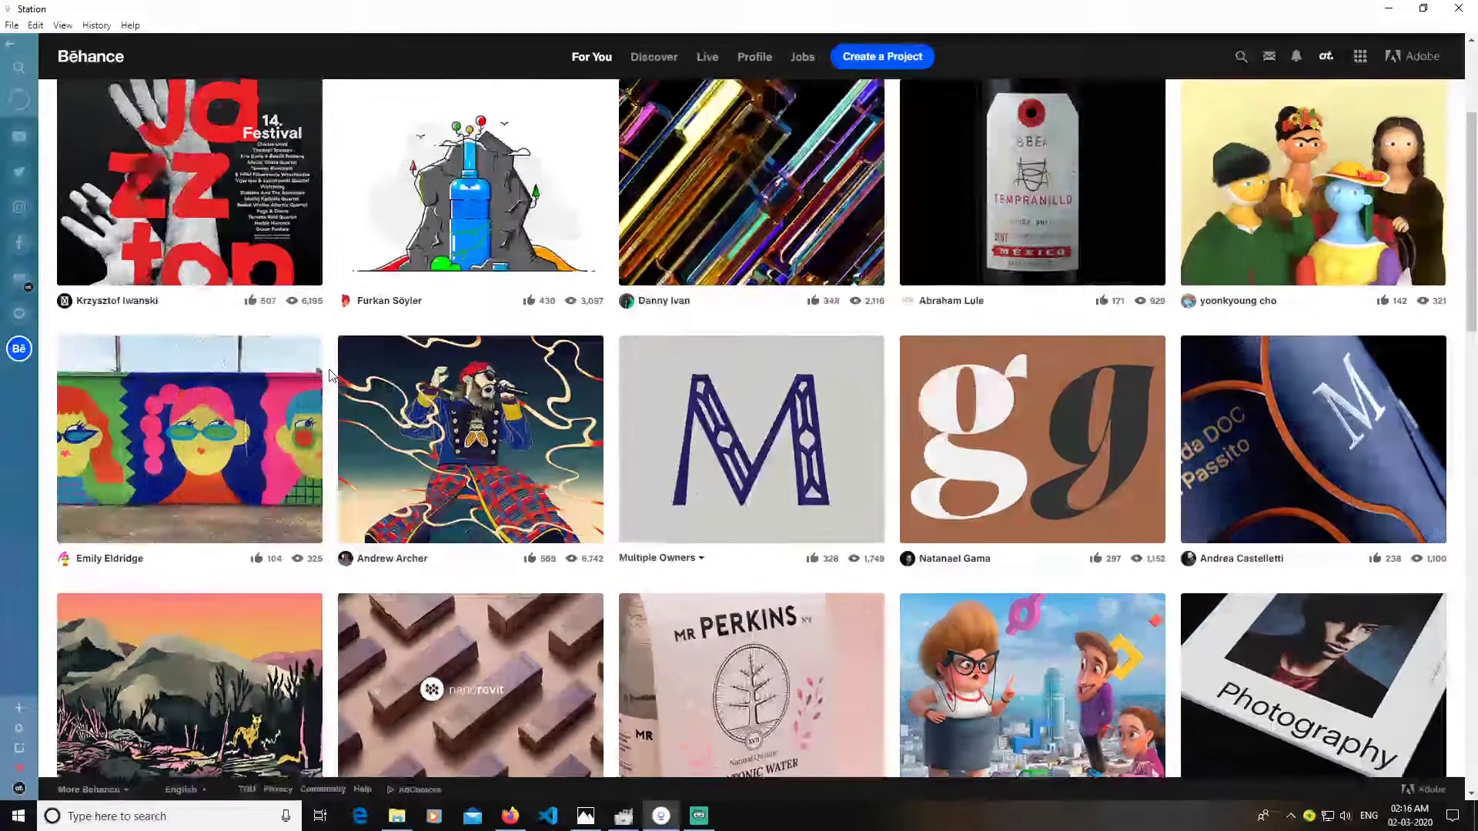
scroll(667, 353, "down", 1)
scroll(1270, 230, "down", 1)
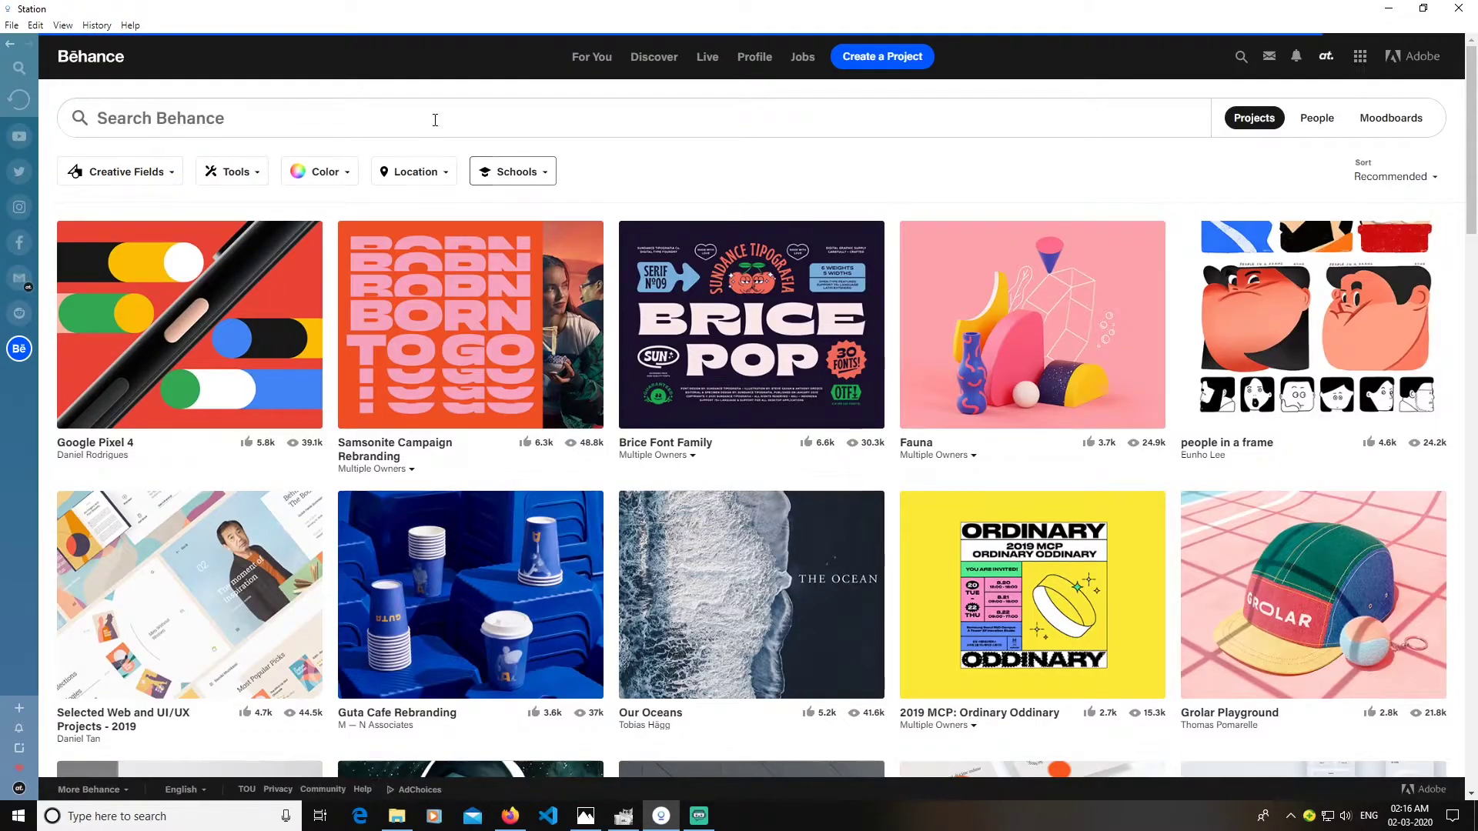
type("branding")
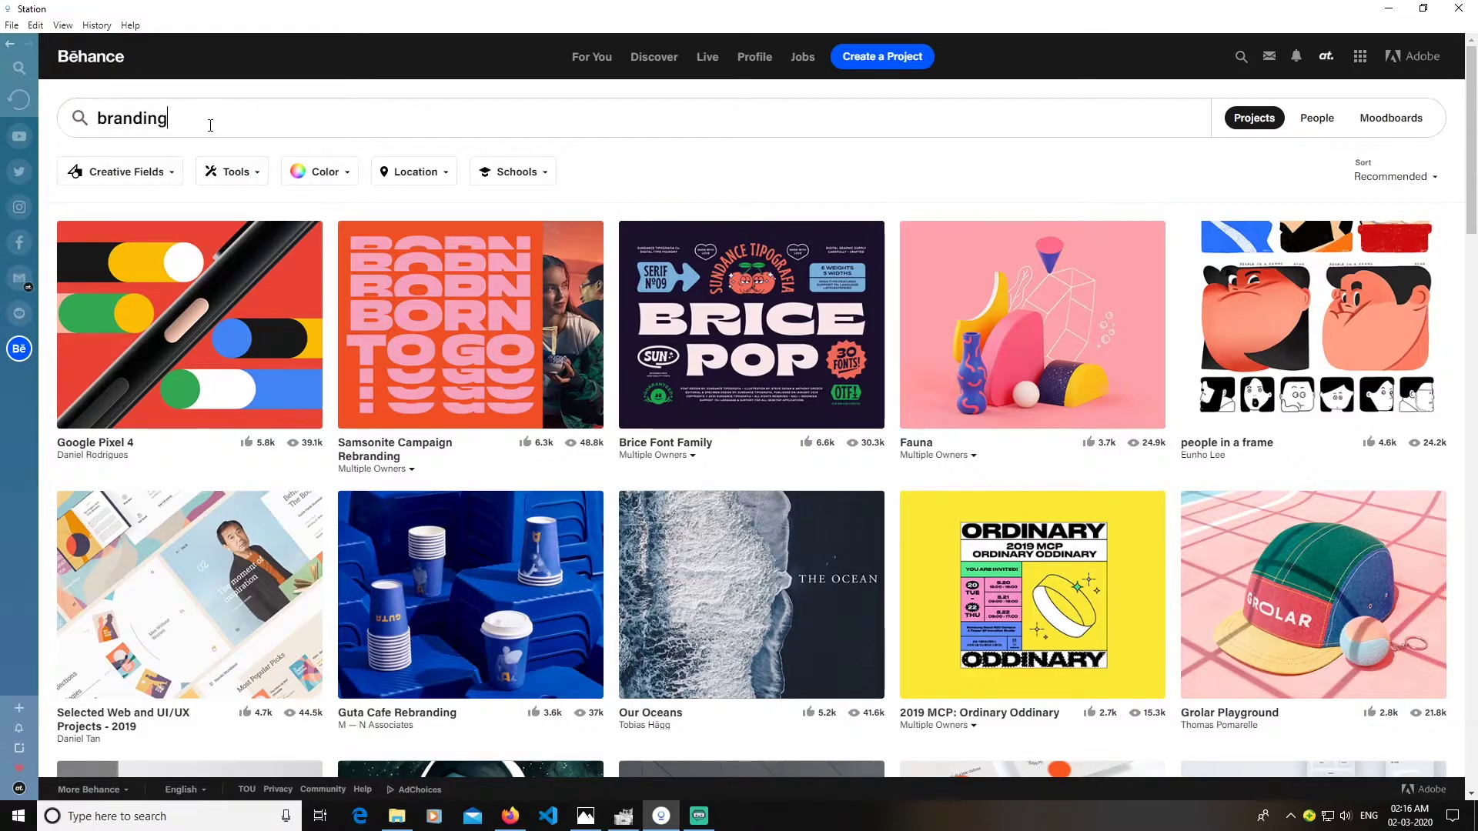
key("Return")
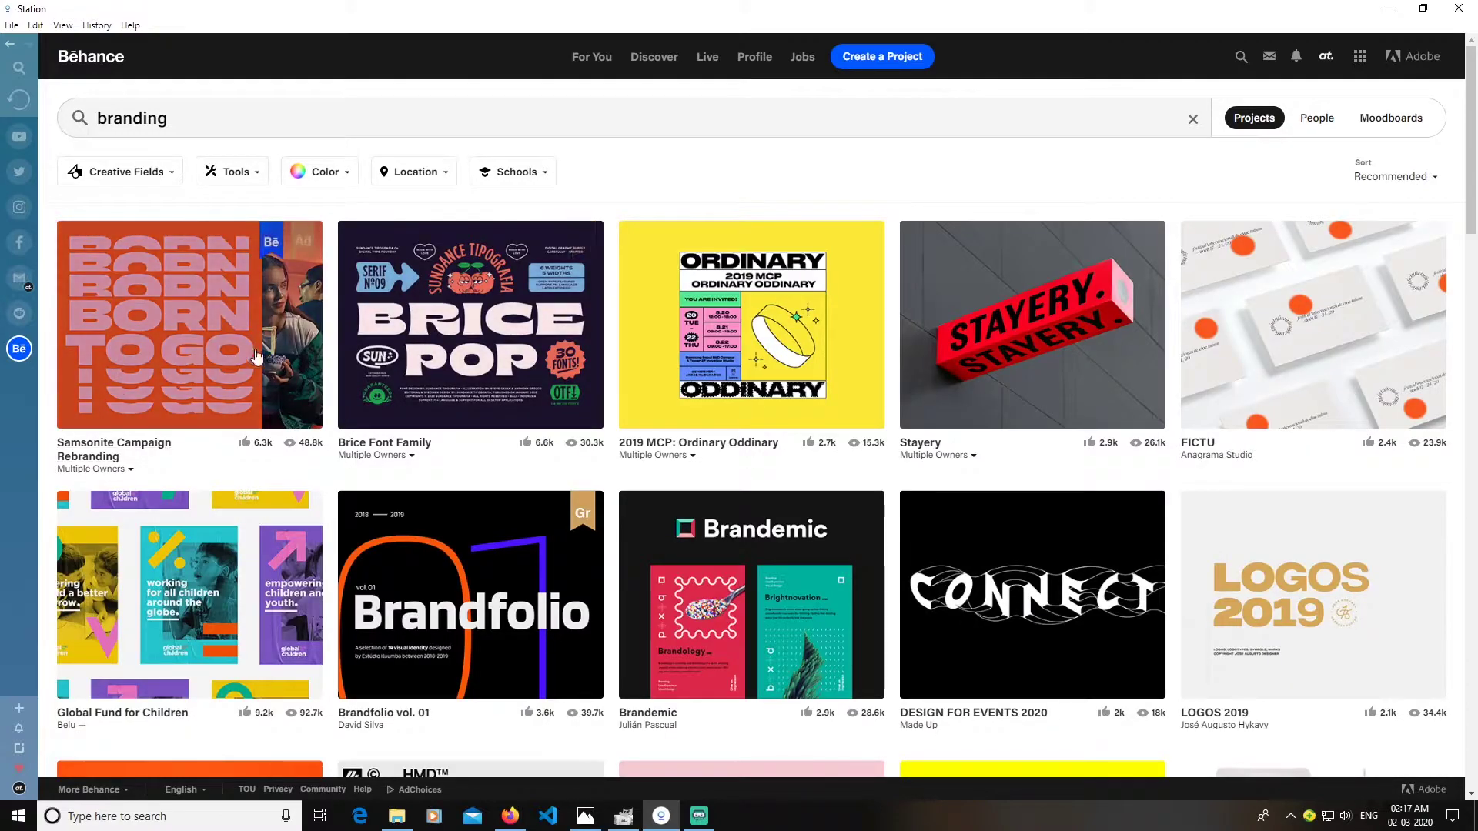
- Open the FICTU project, examine how its brand mockups and text sections are laid out, and close it
left_click(1236, 398)
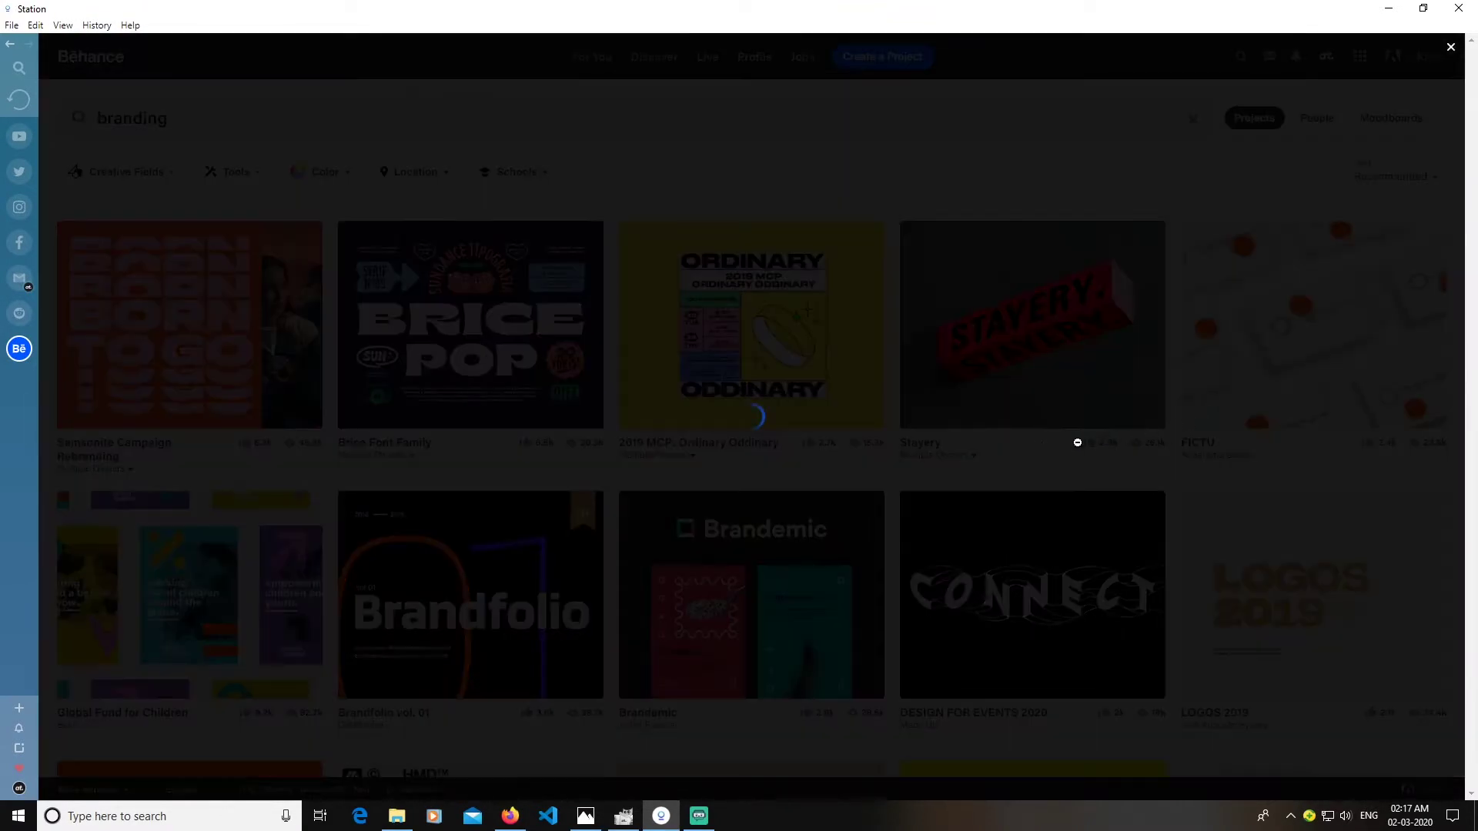
scroll(801, 585, "down", 15)
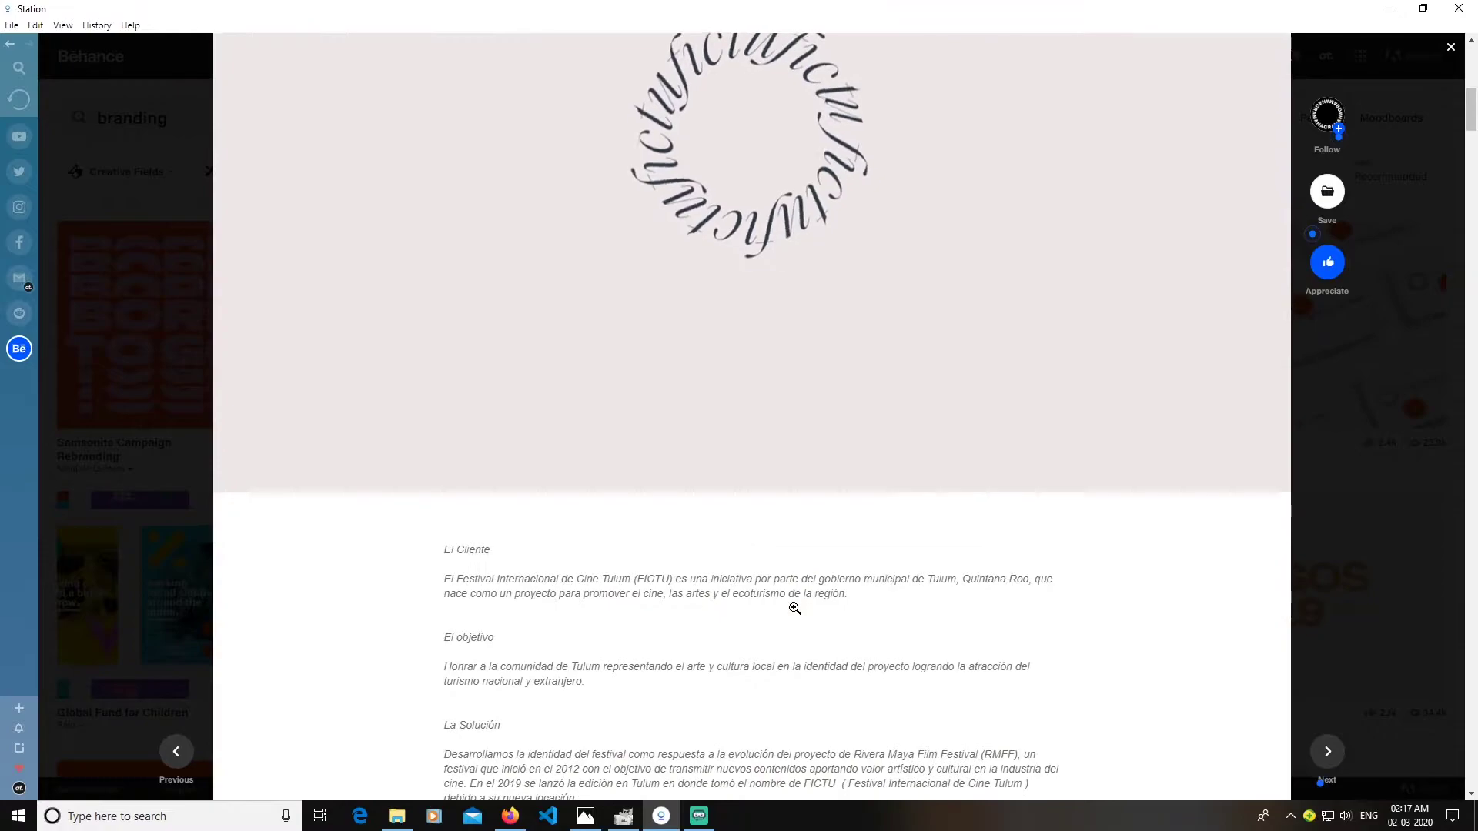
scroll(795, 608, "down", 4)
scroll(788, 601, "up", 11)
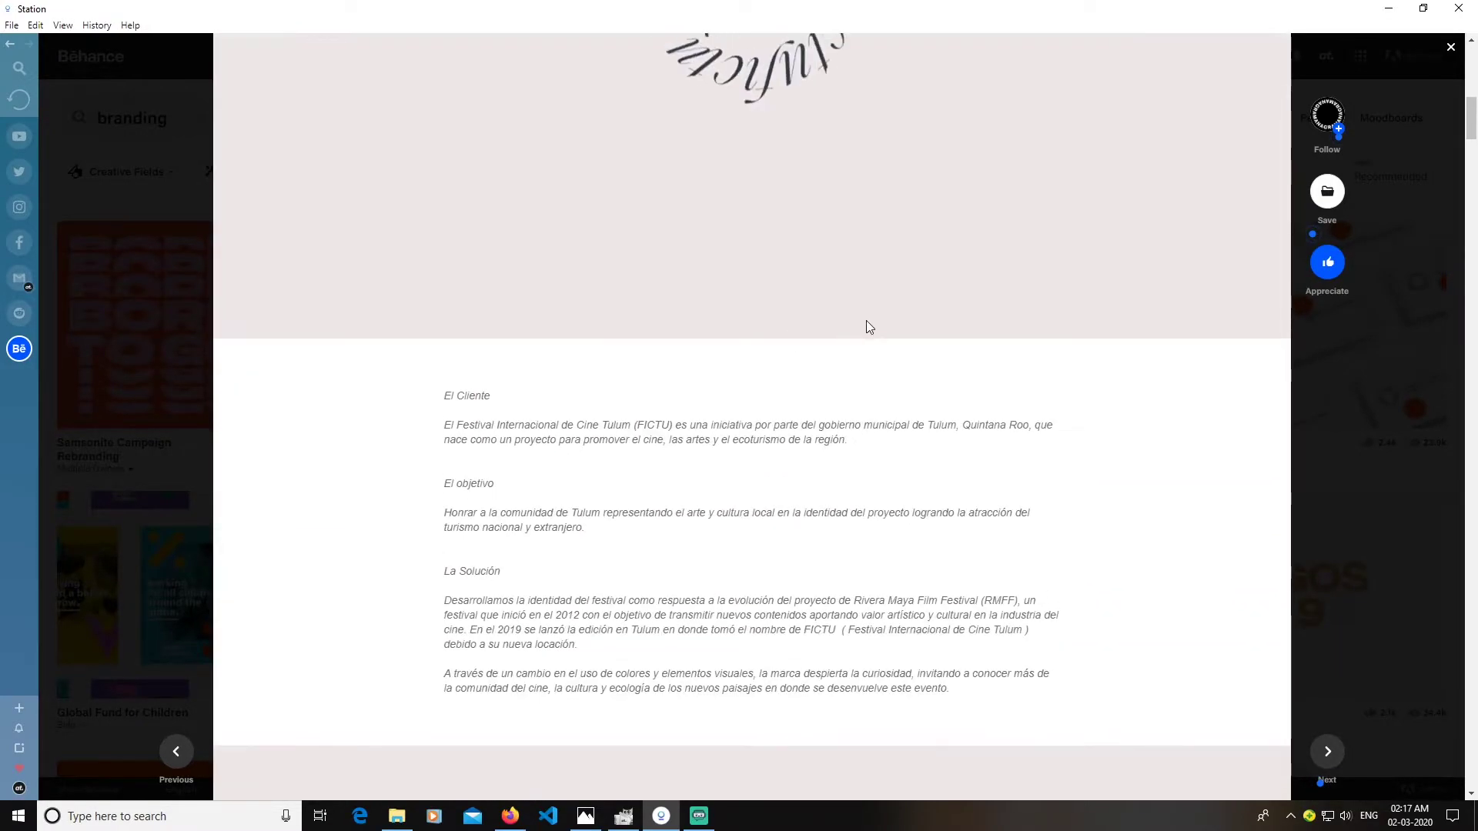
scroll(894, 382, "down", 15)
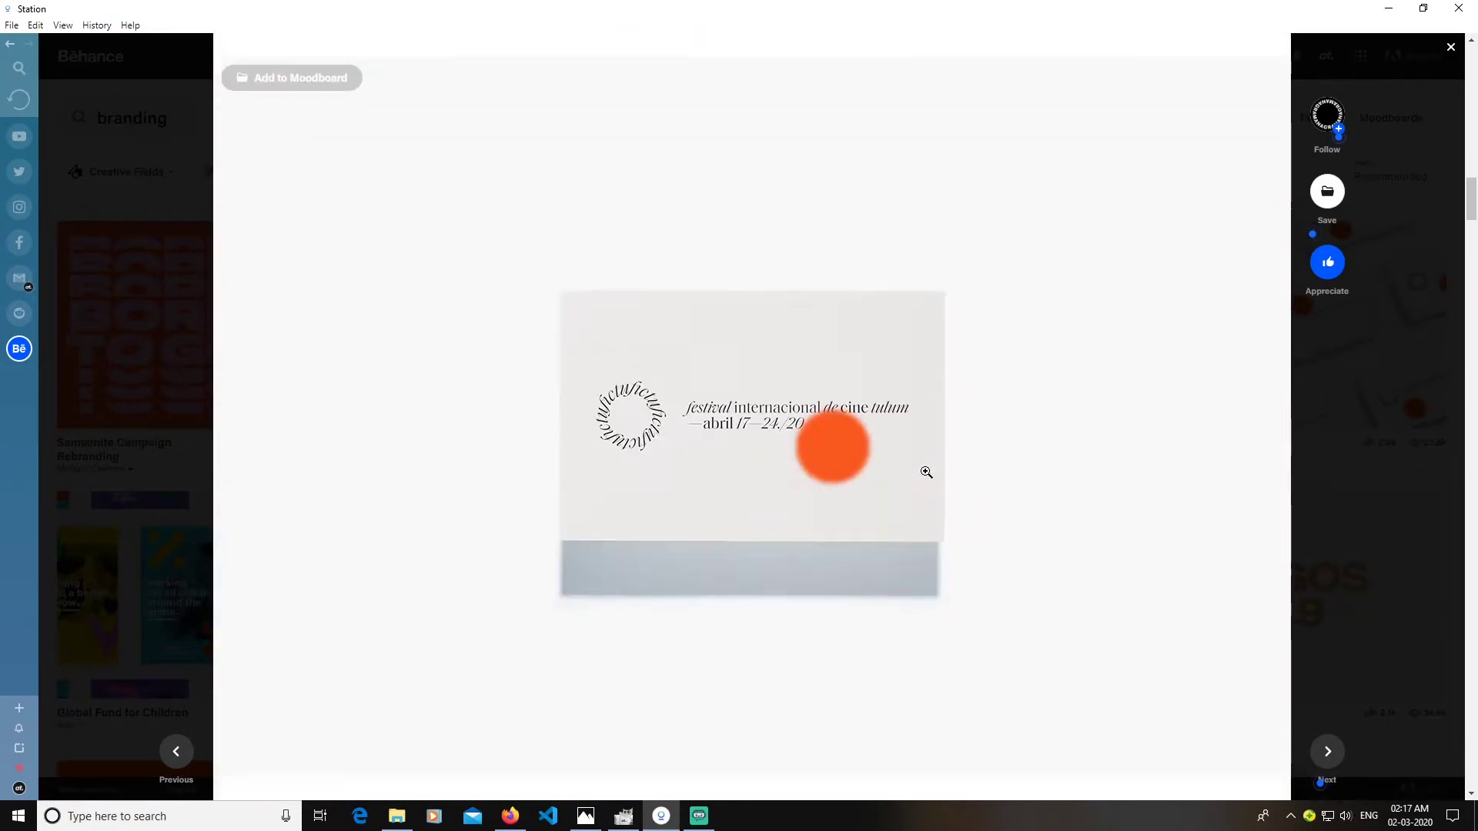
scroll(926, 472, "down", 15)
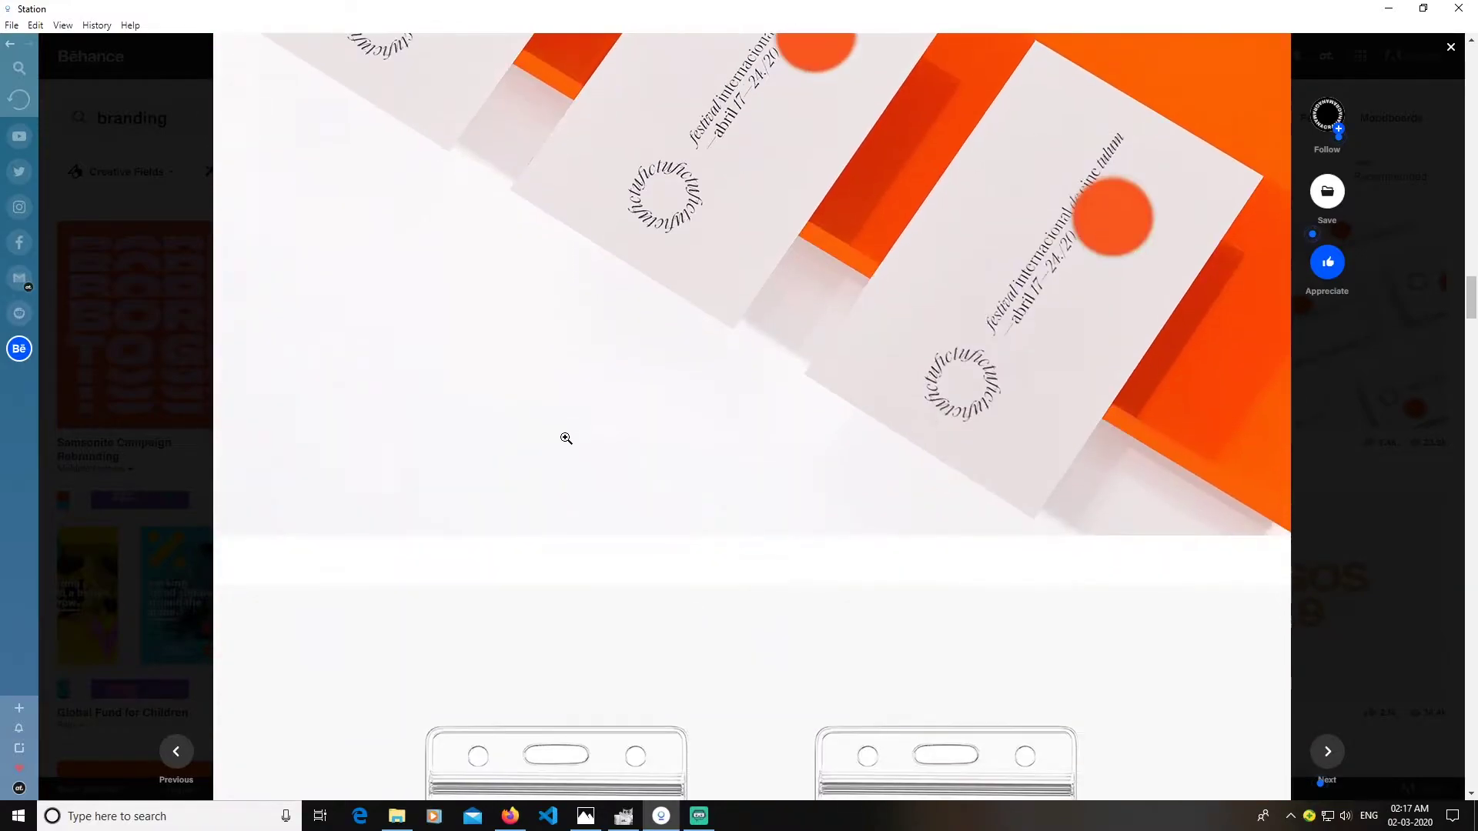
scroll(849, 619, "down", 15)
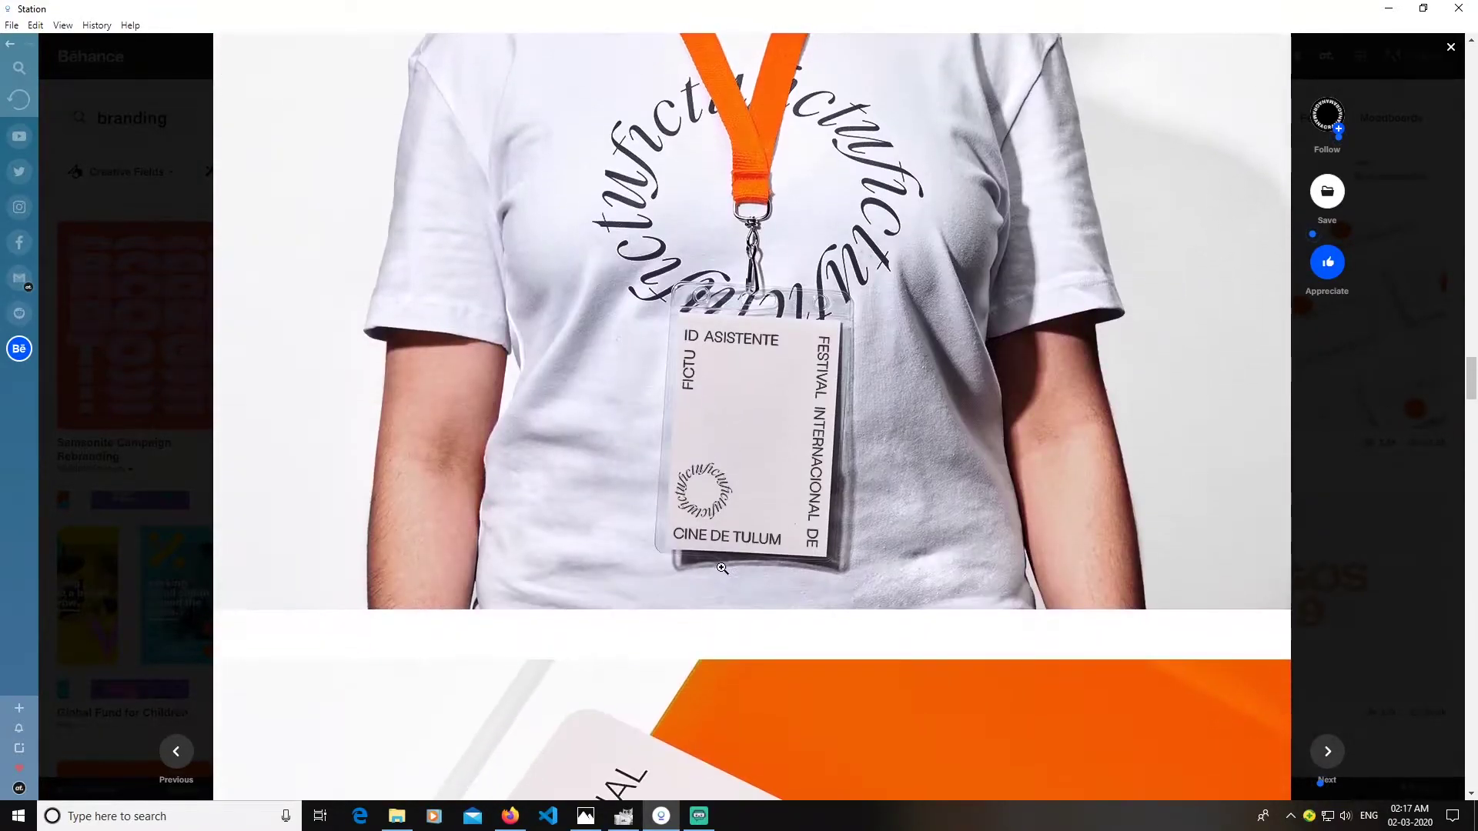
scroll(736, 524, "down", 6)
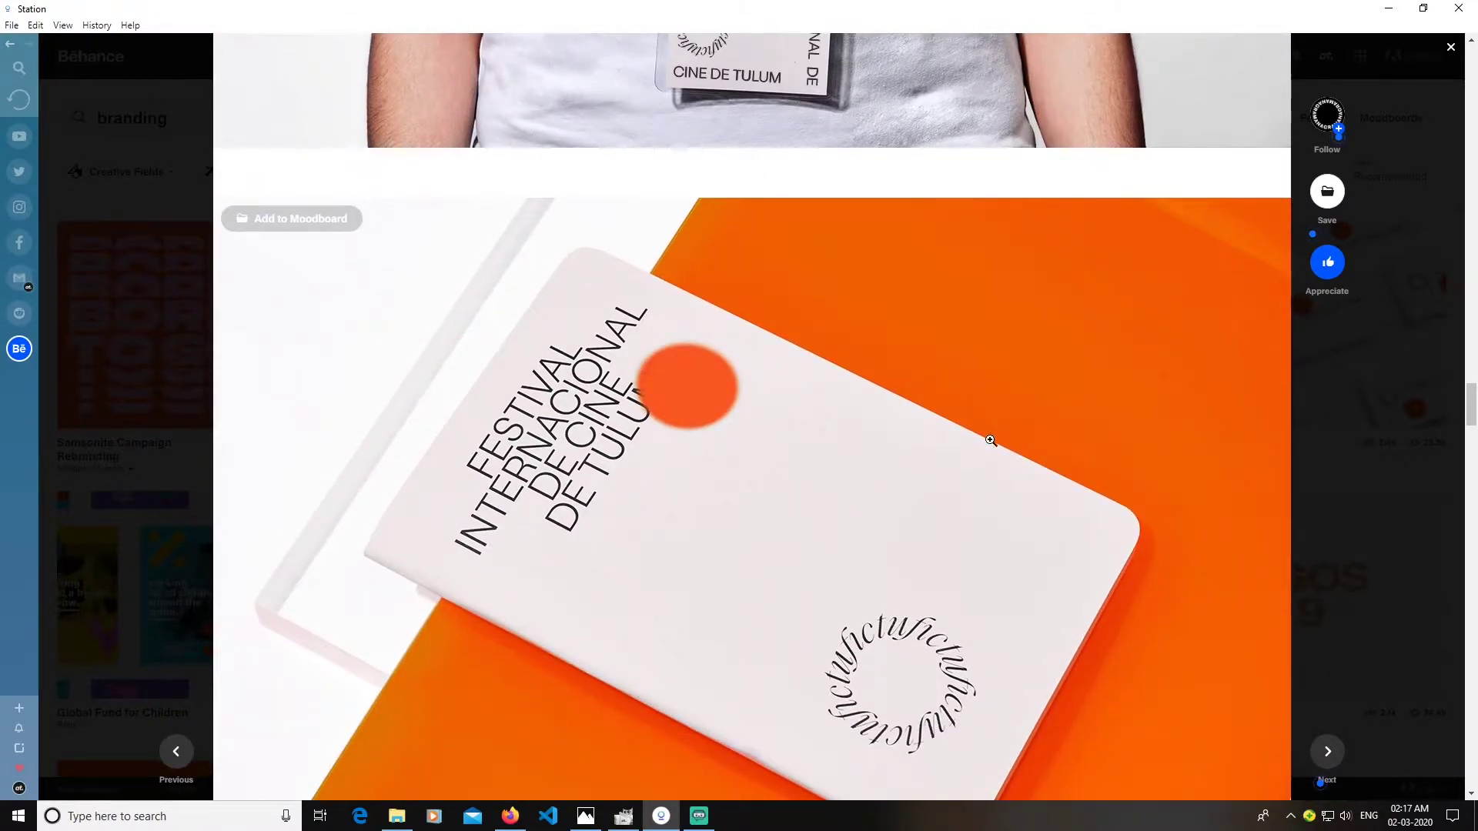
scroll(1026, 301, "down", 12)
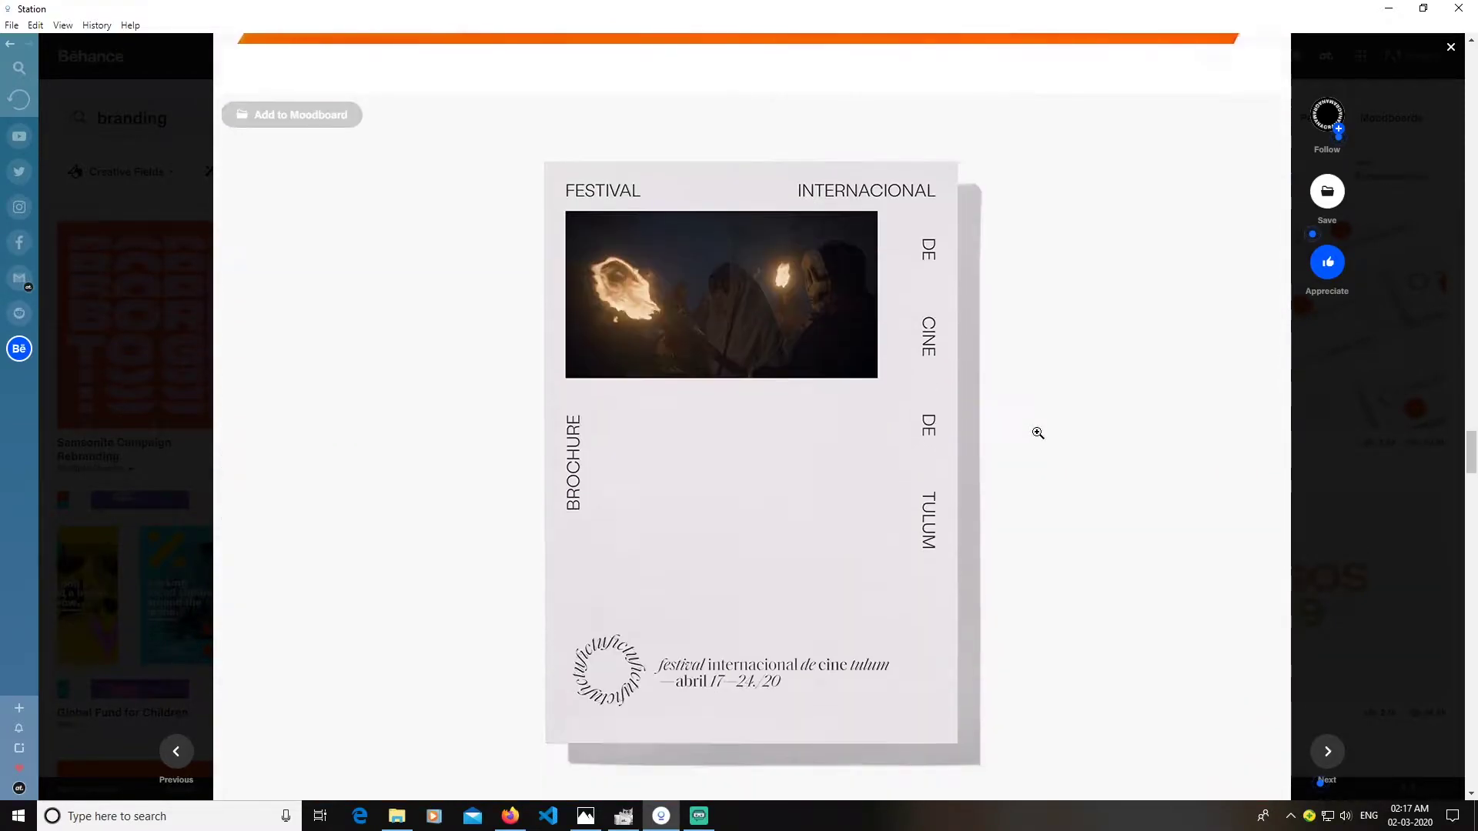
left_click(1451, 47)
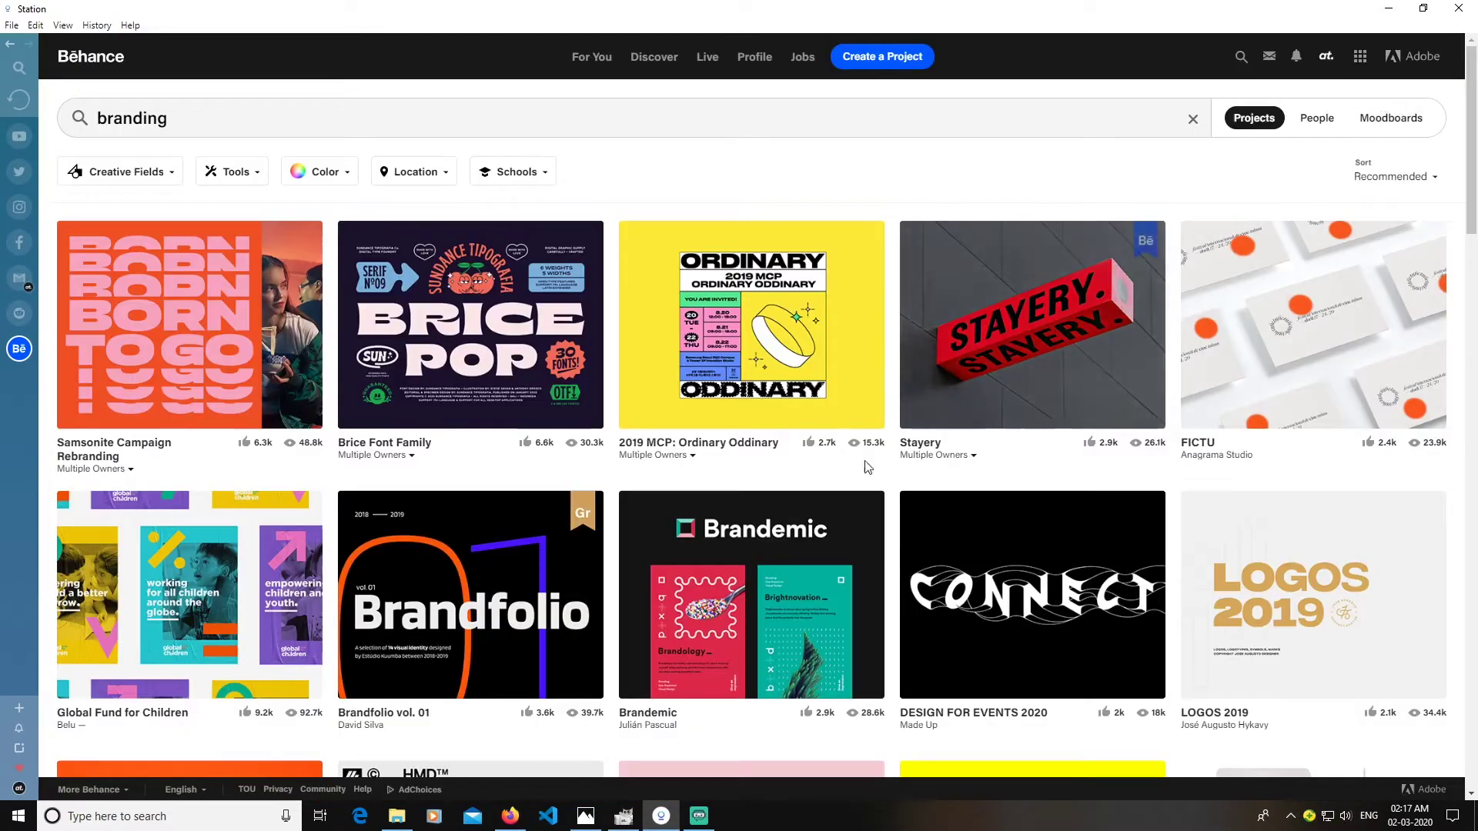
- Switch back to GIMP and open the settings for a new image
left_click(510, 816)
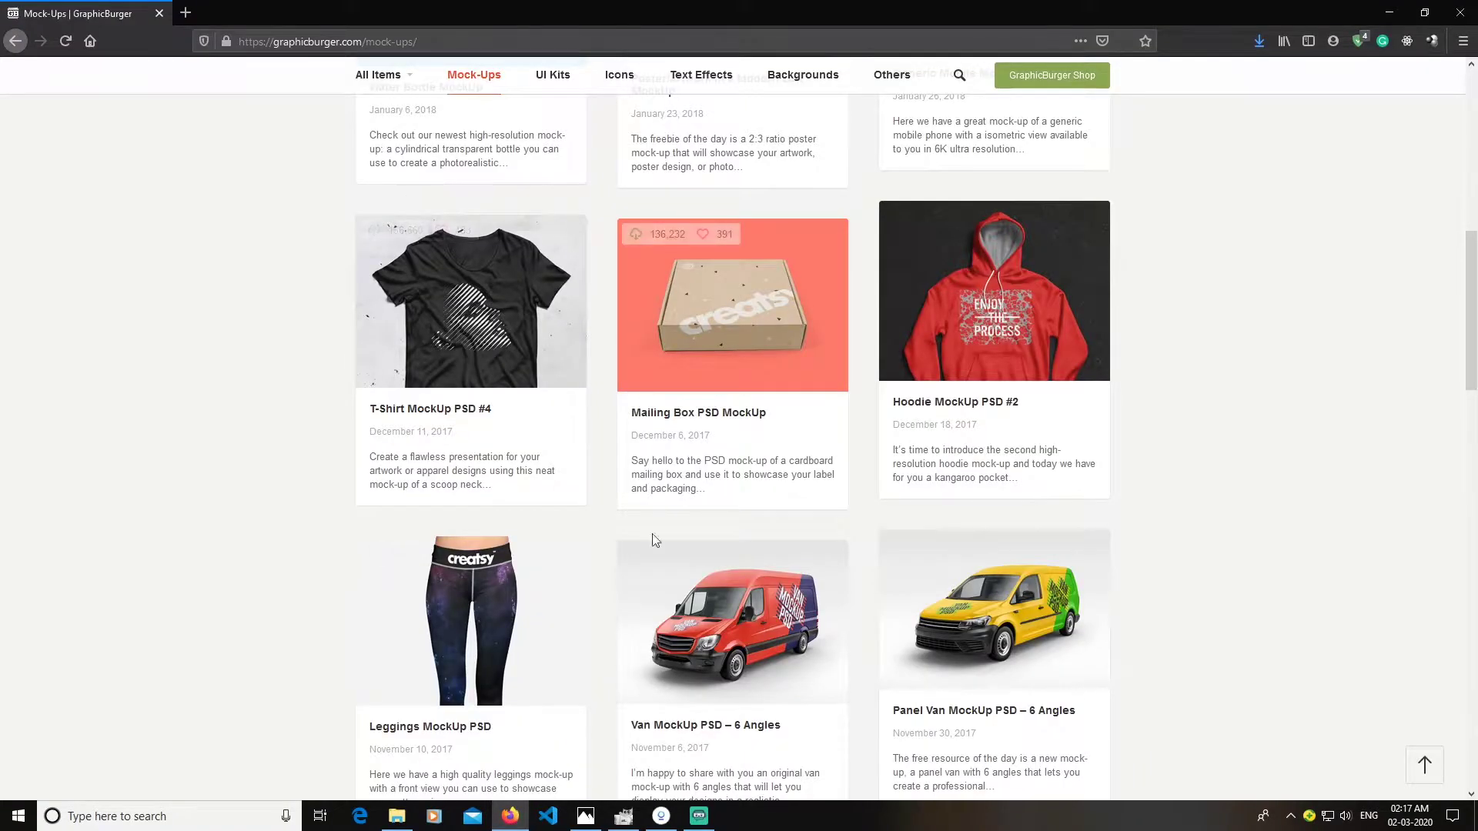
mouse_move(587, 822)
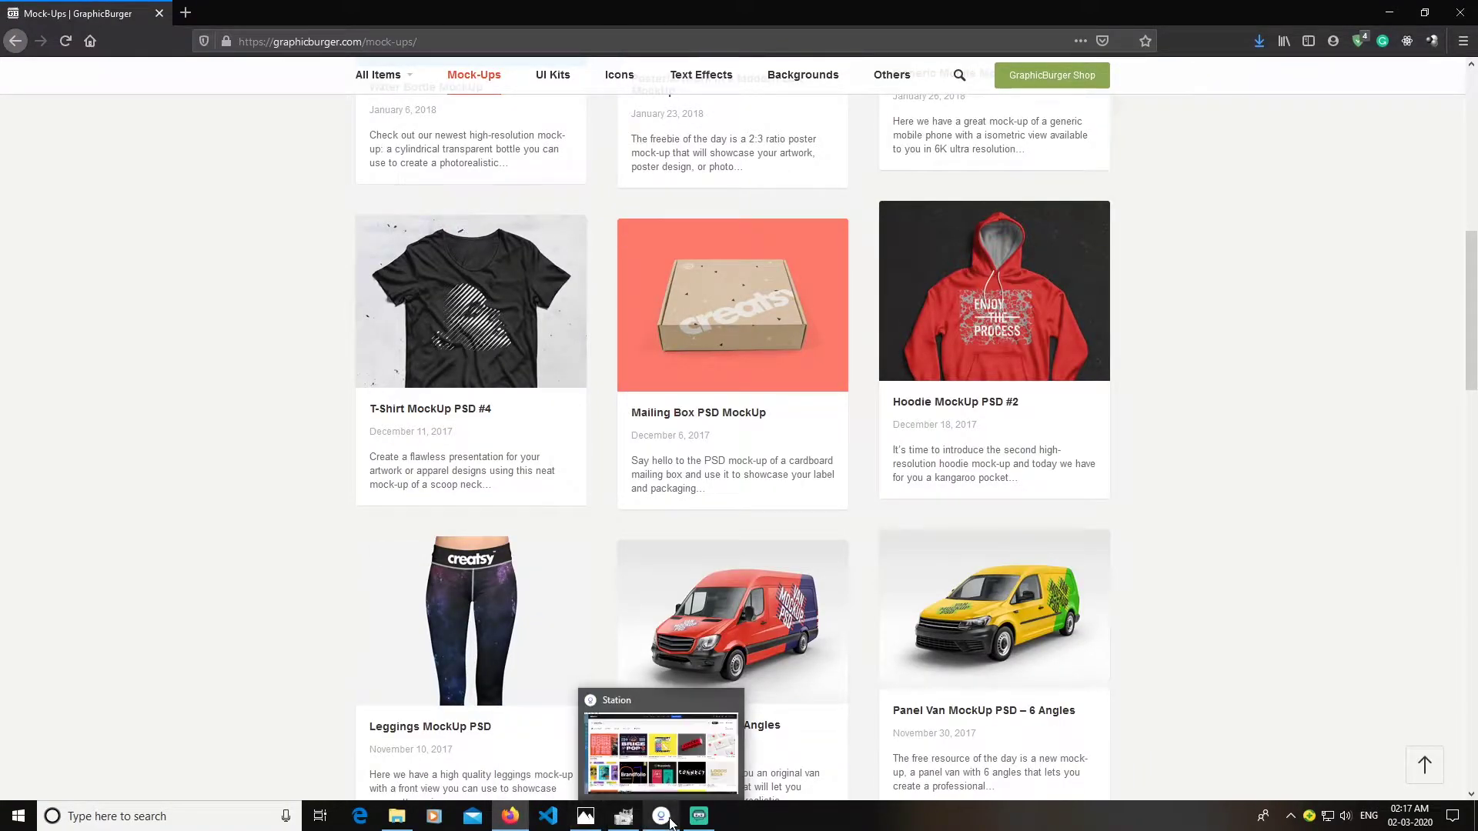
left_click(624, 818)
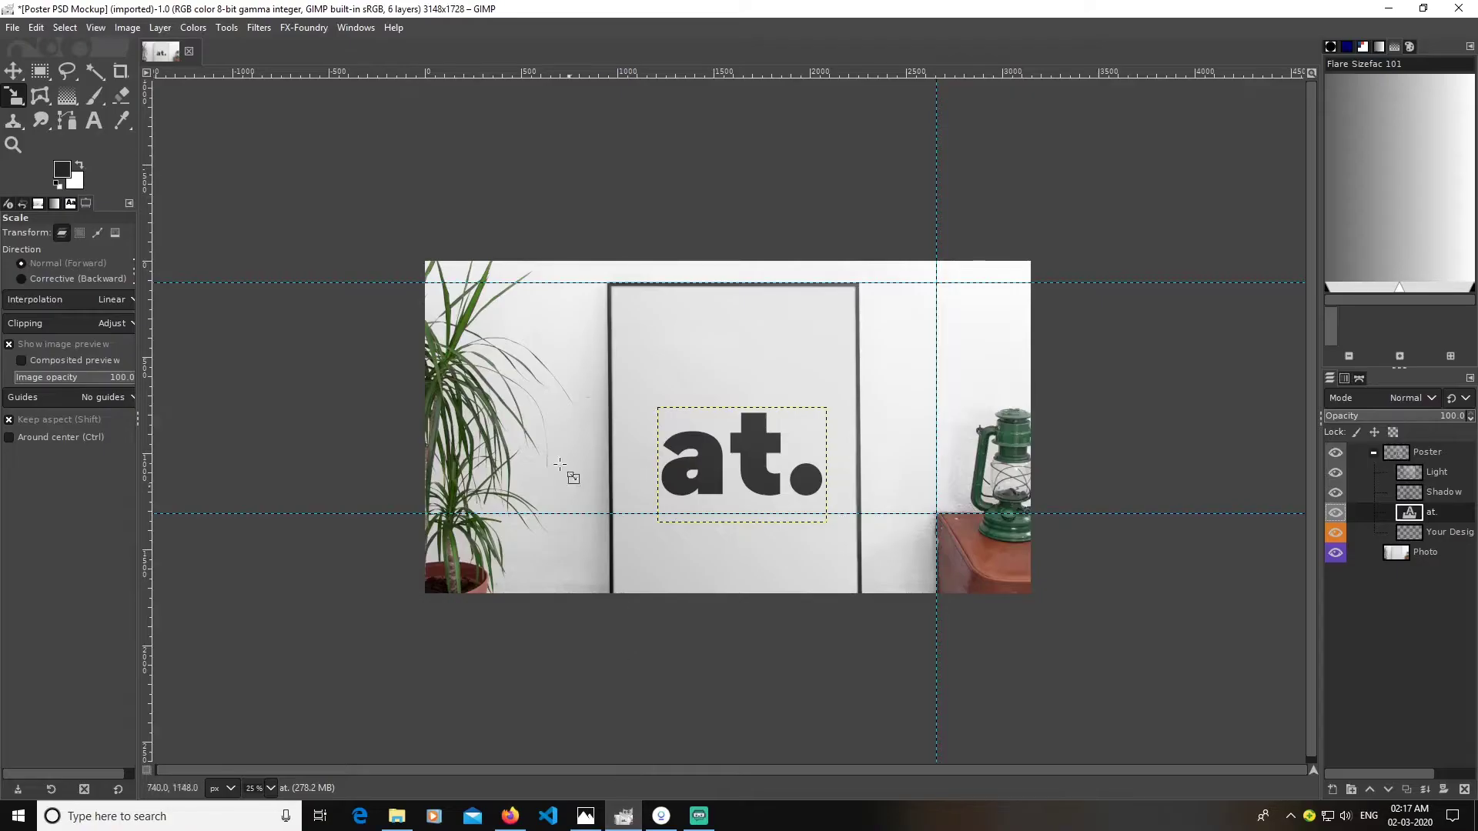
left_click(14, 28)
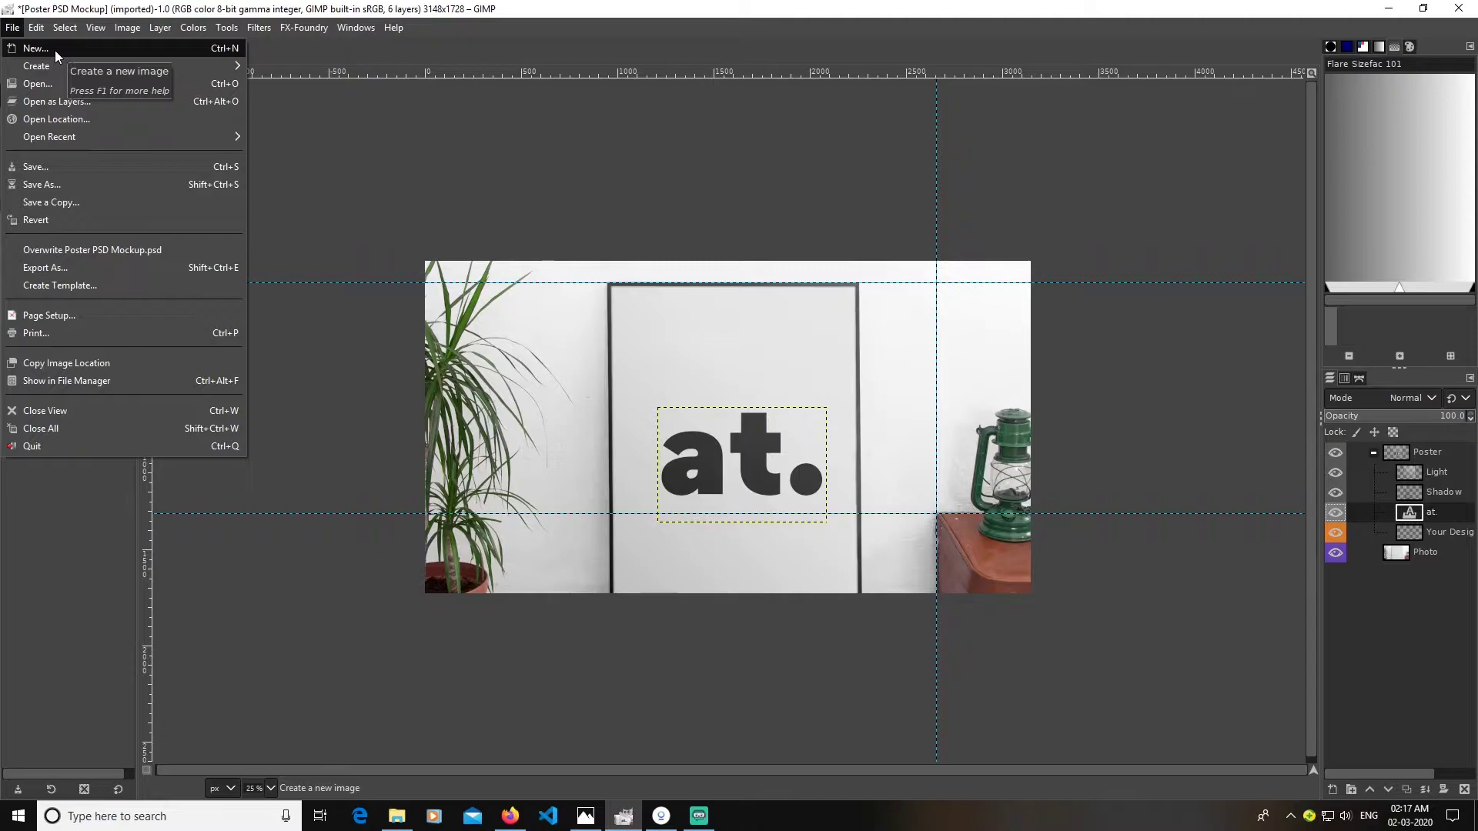
left_click(54, 49)
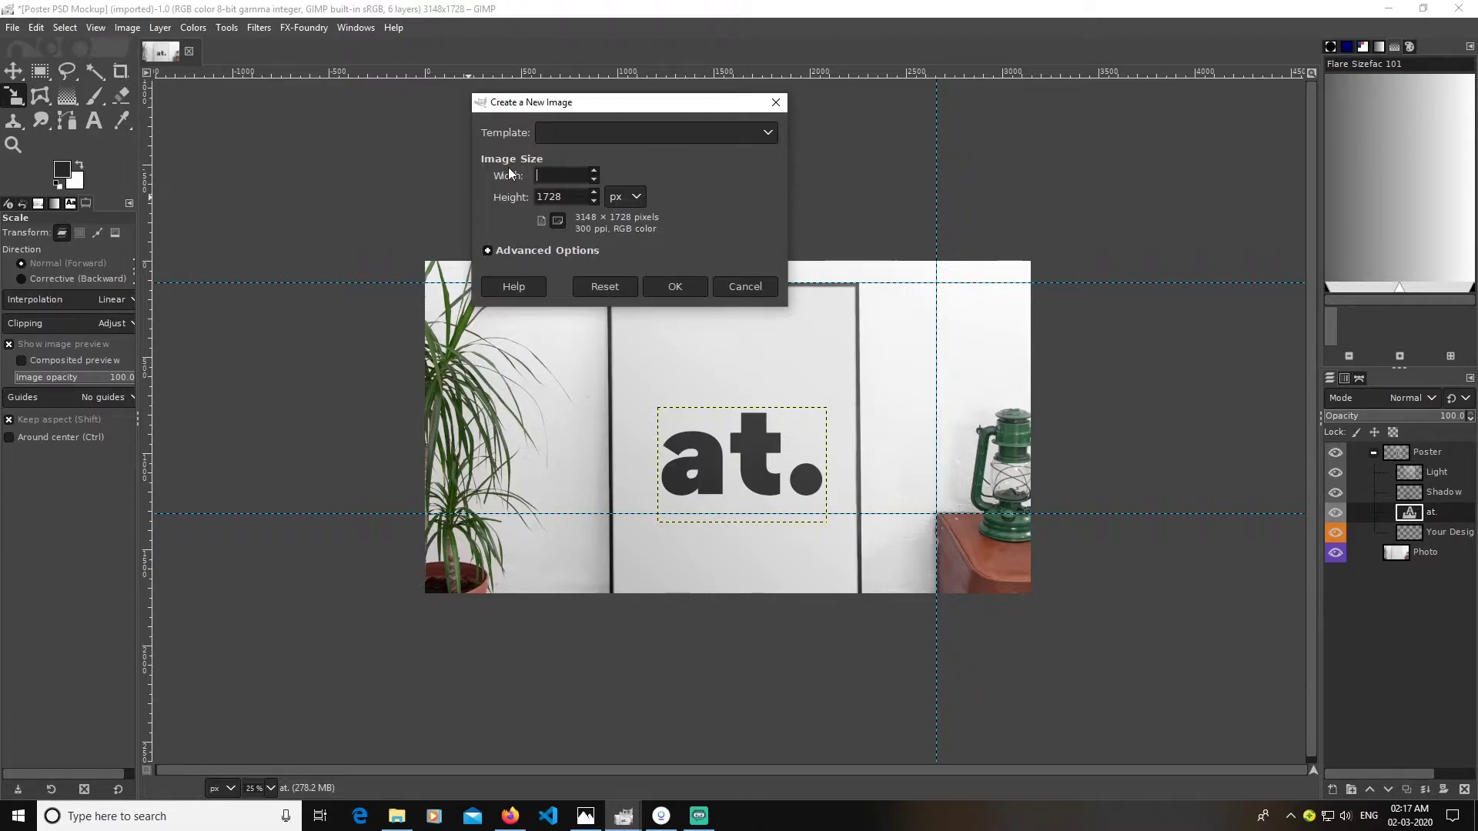
- Switch to Photos and examine the section order and layout of the finished atskew branding presentation
left_click(585, 816)
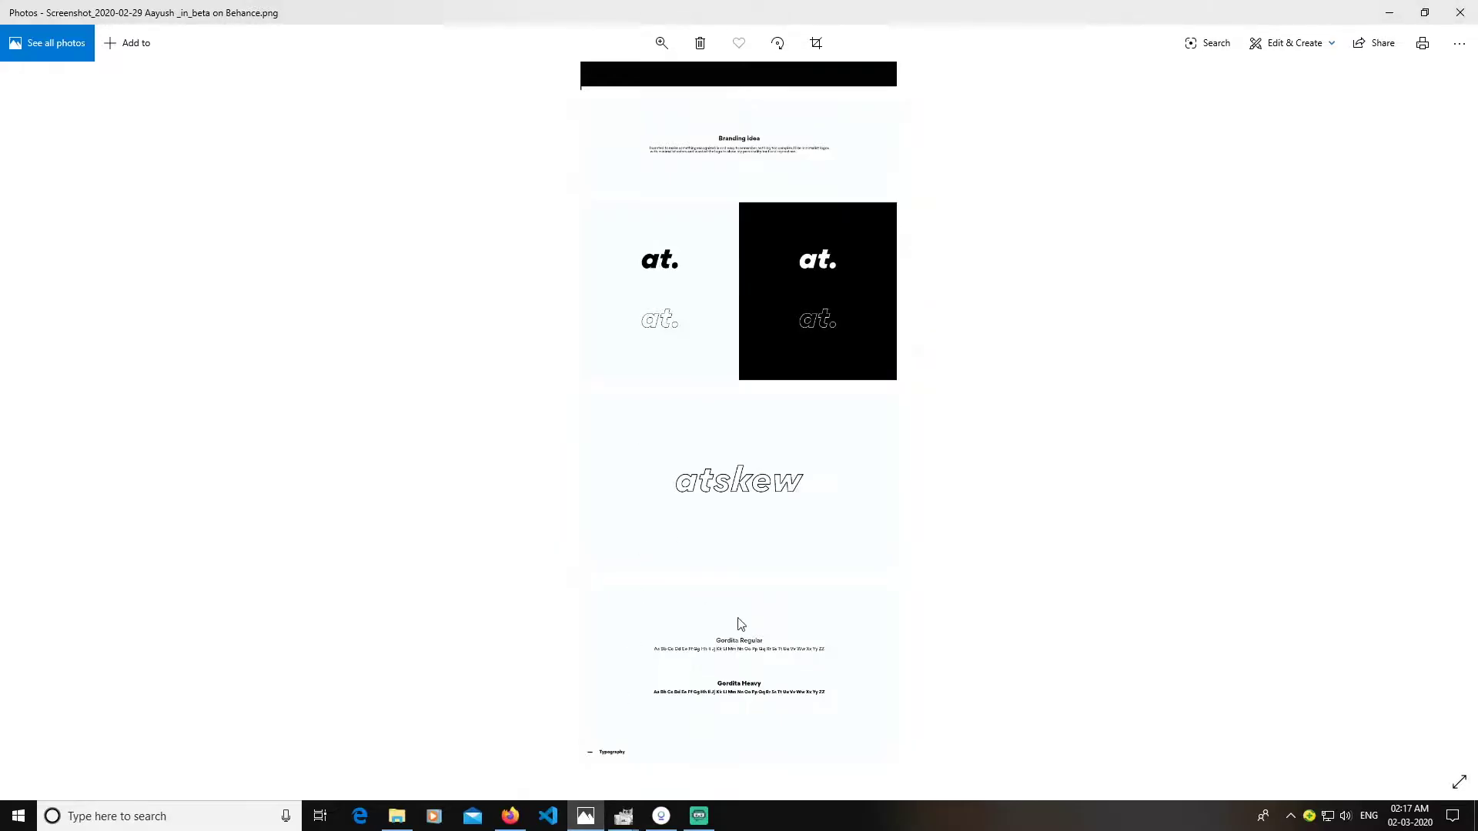
scroll(805, 642, "down", 6)
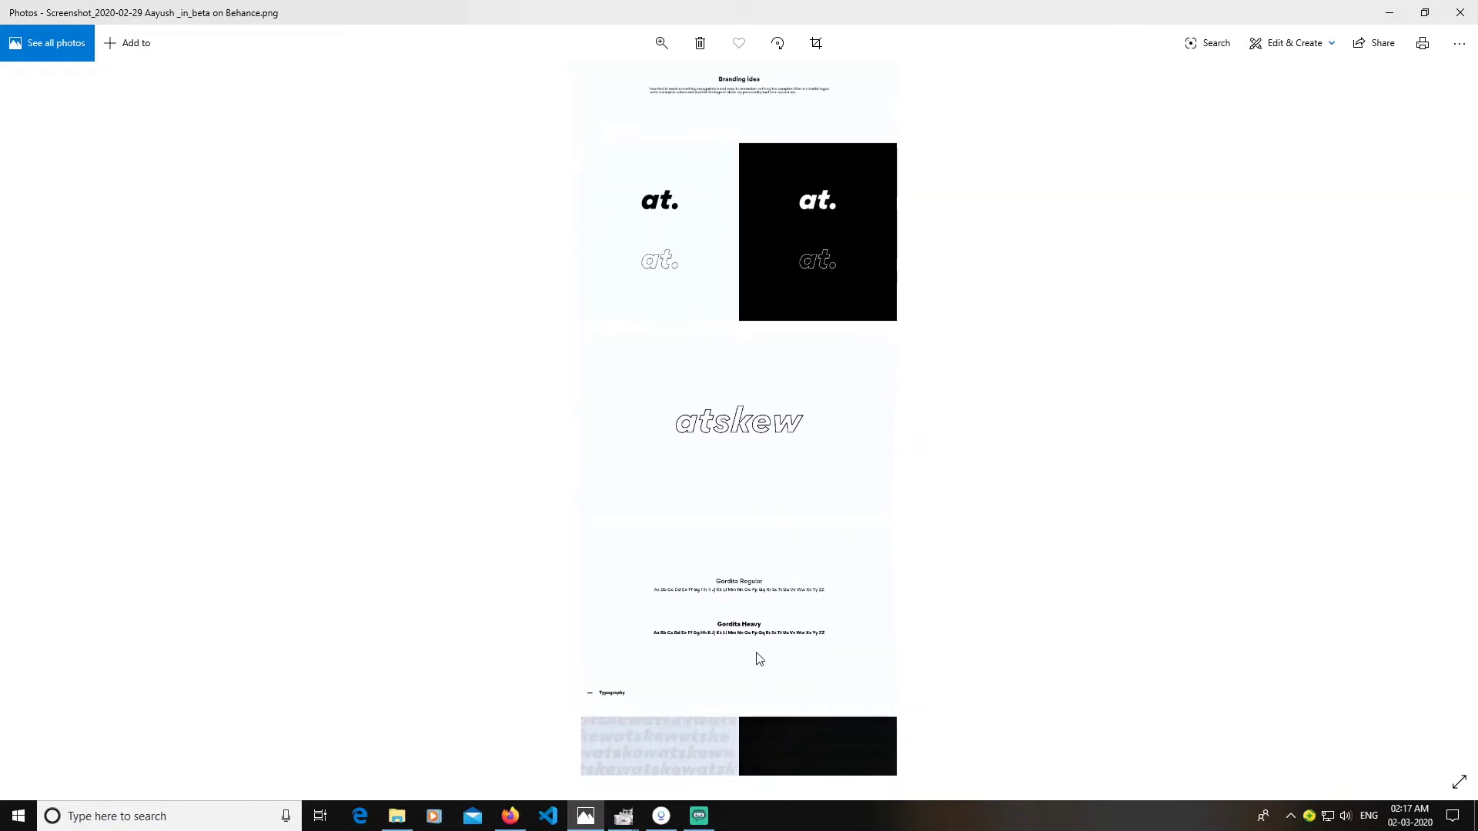
scroll(743, 649, "down", 3)
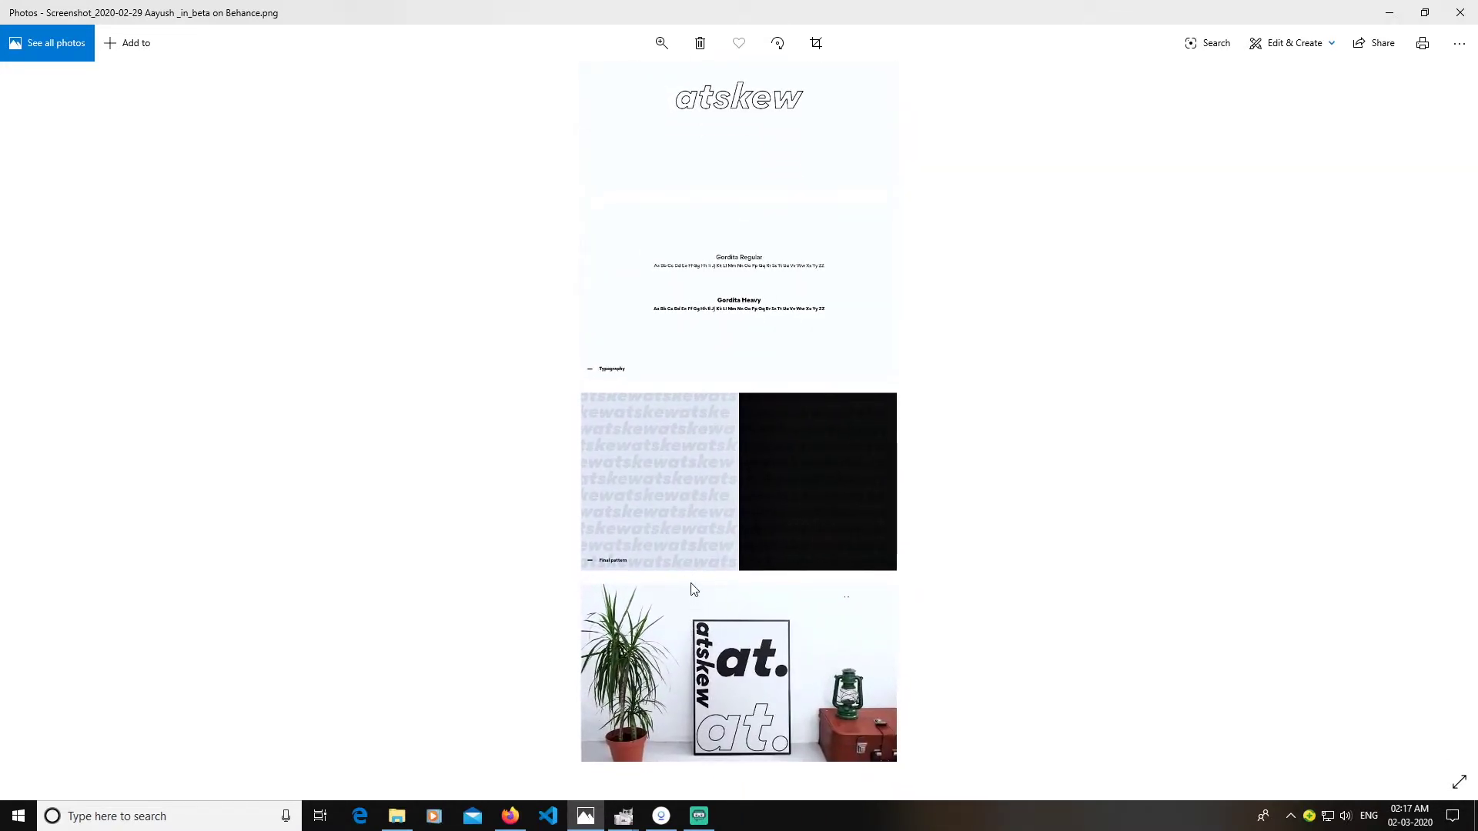
scroll(692, 601, "up", 2)
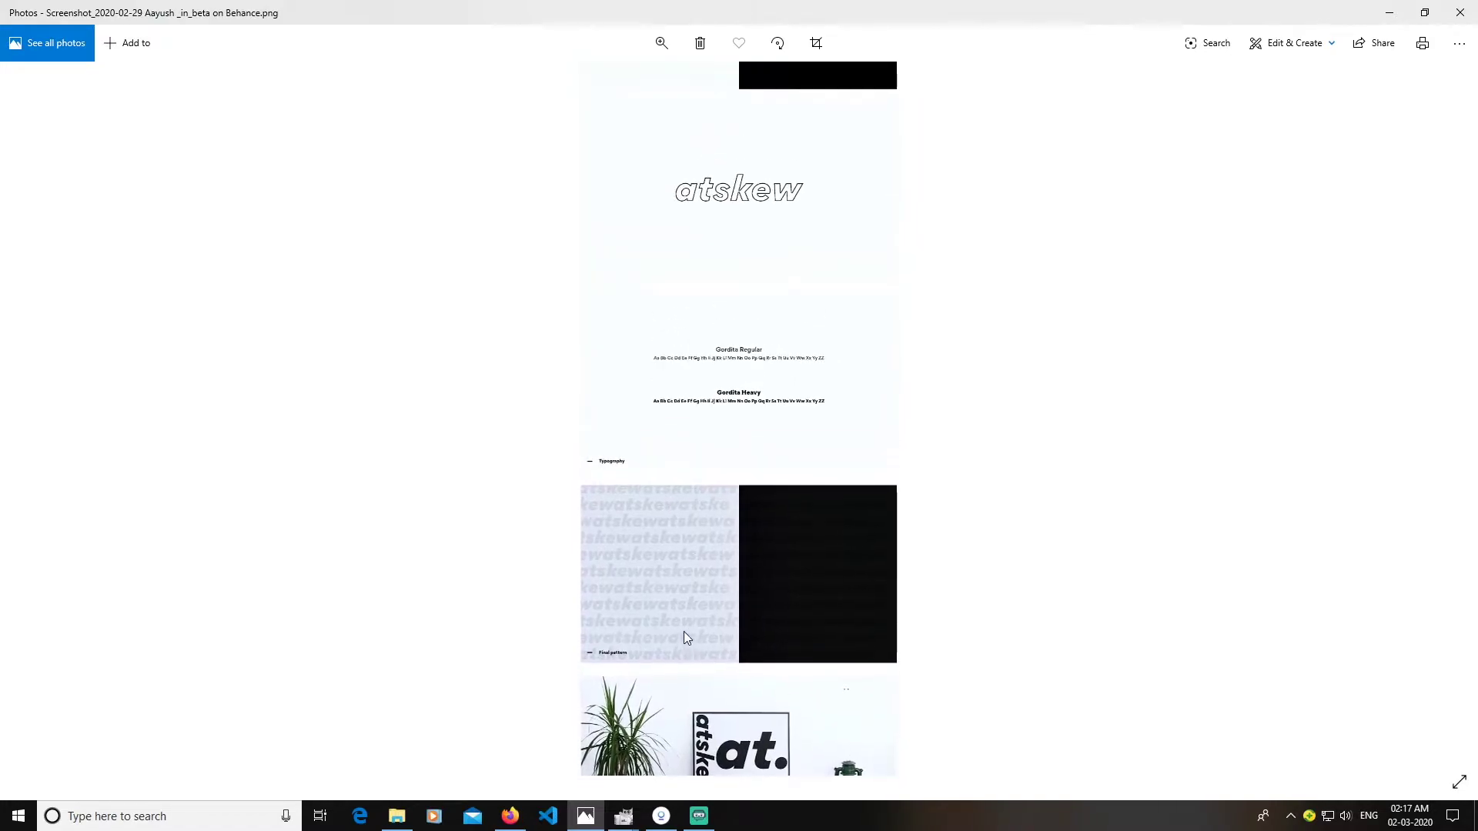
scroll(685, 639, "up", 5)
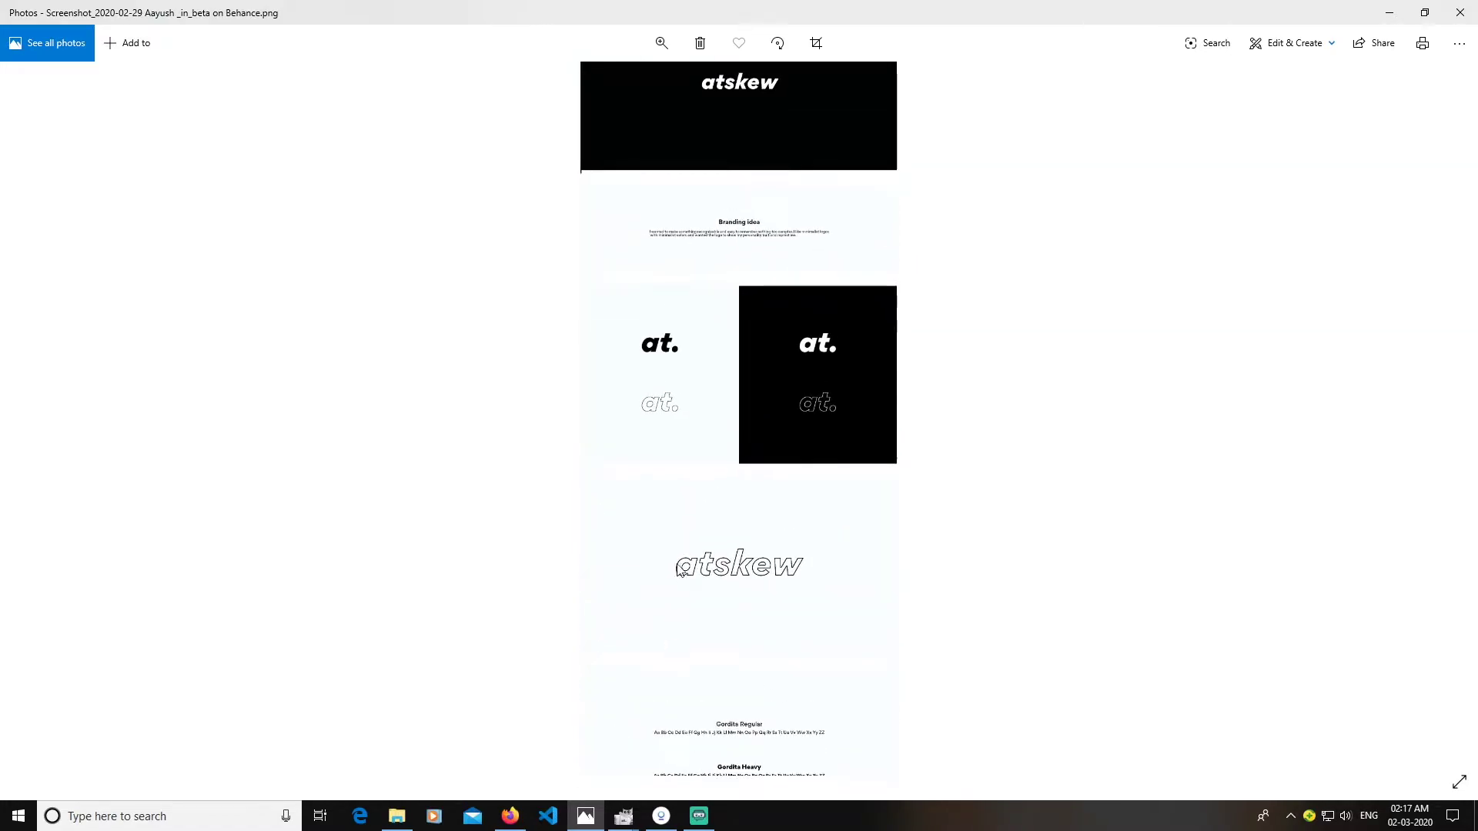
scroll(699, 462, "up", 3)
scroll(701, 549, "down", 2)
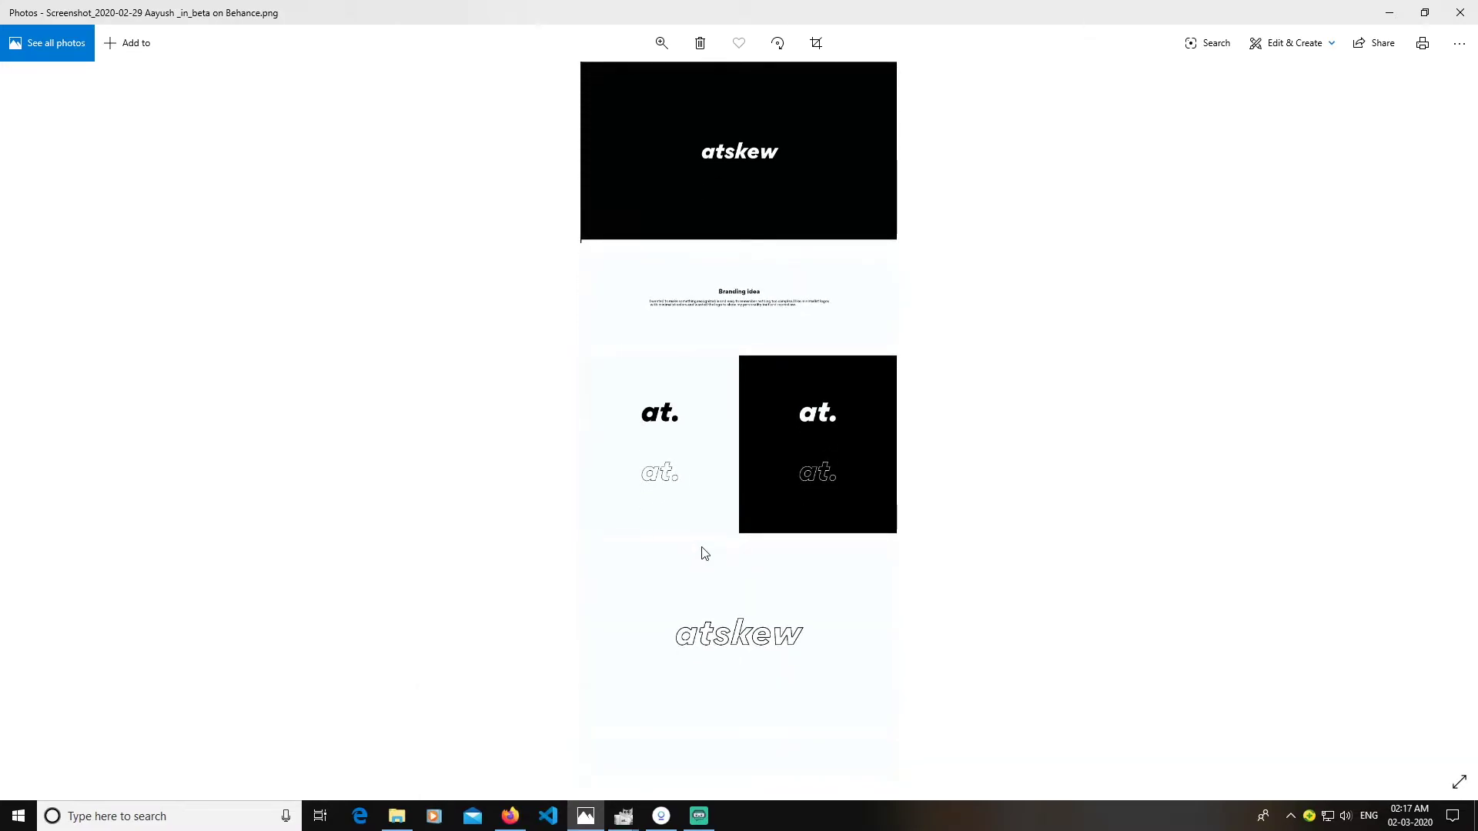
- Return to GIMP and create a new image 1920 px wide and 10800 px high
left_click(511, 816)
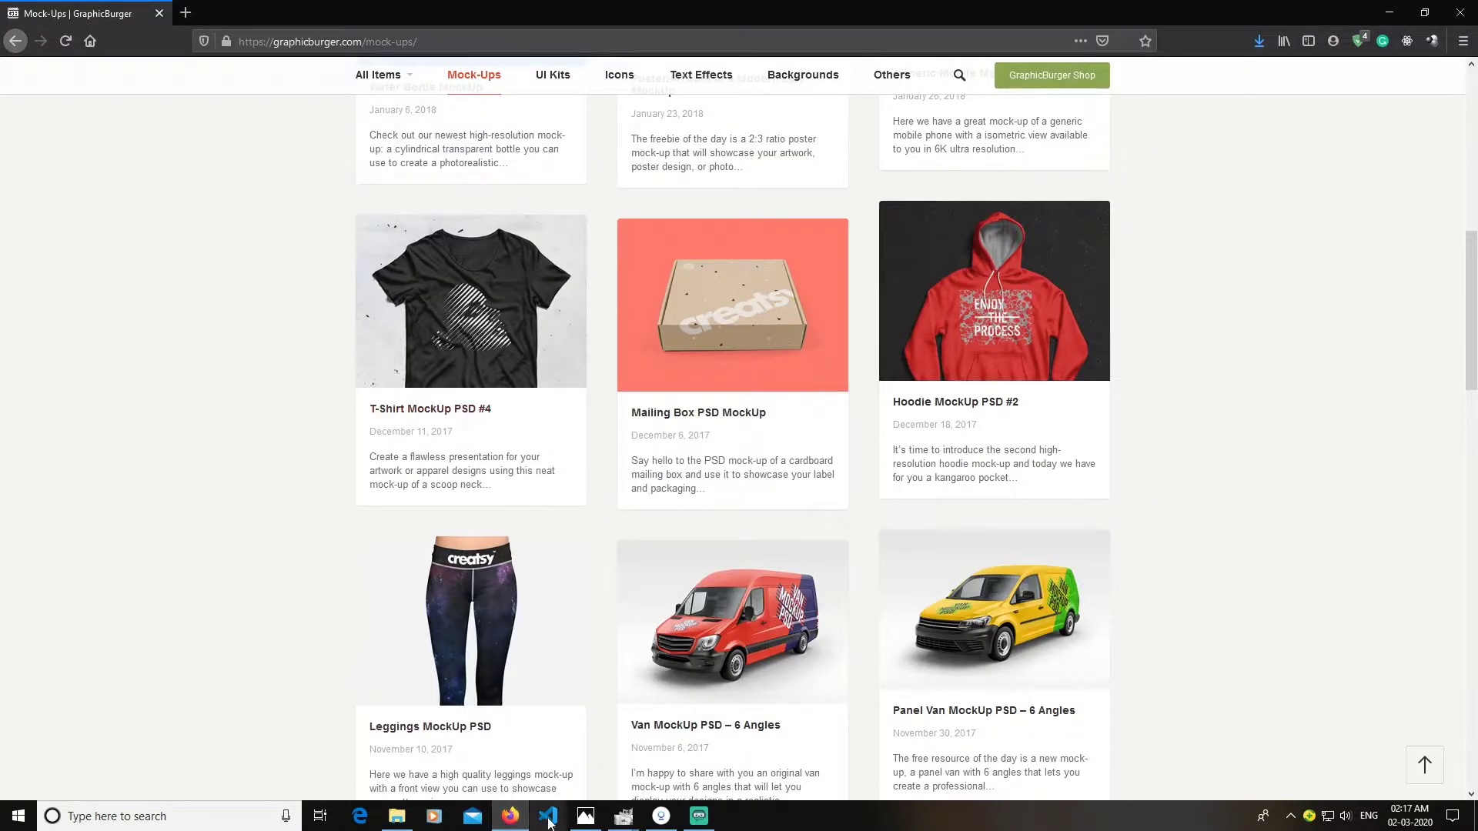
mouse_move(625, 818)
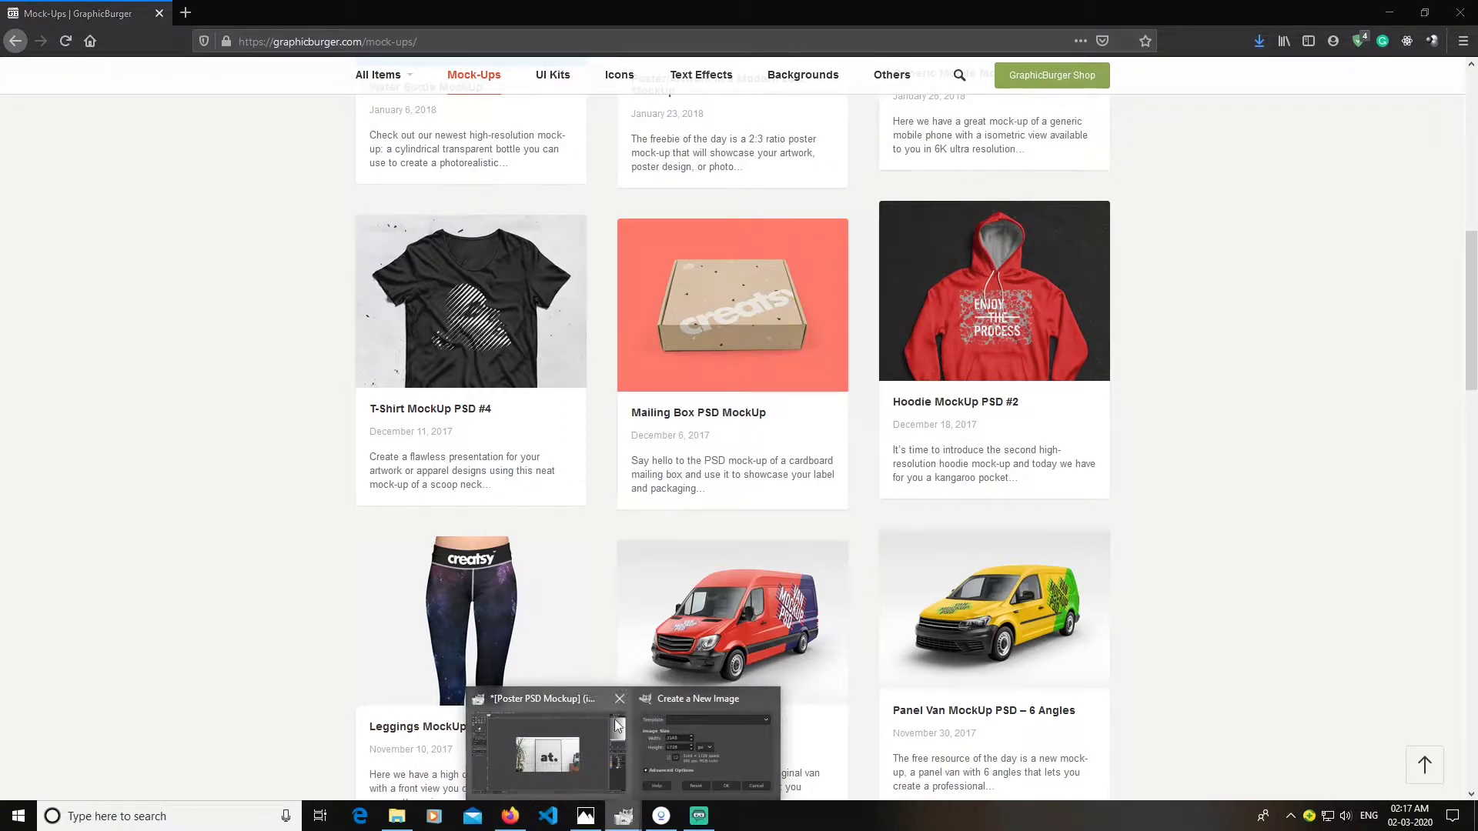
left_click(677, 754)
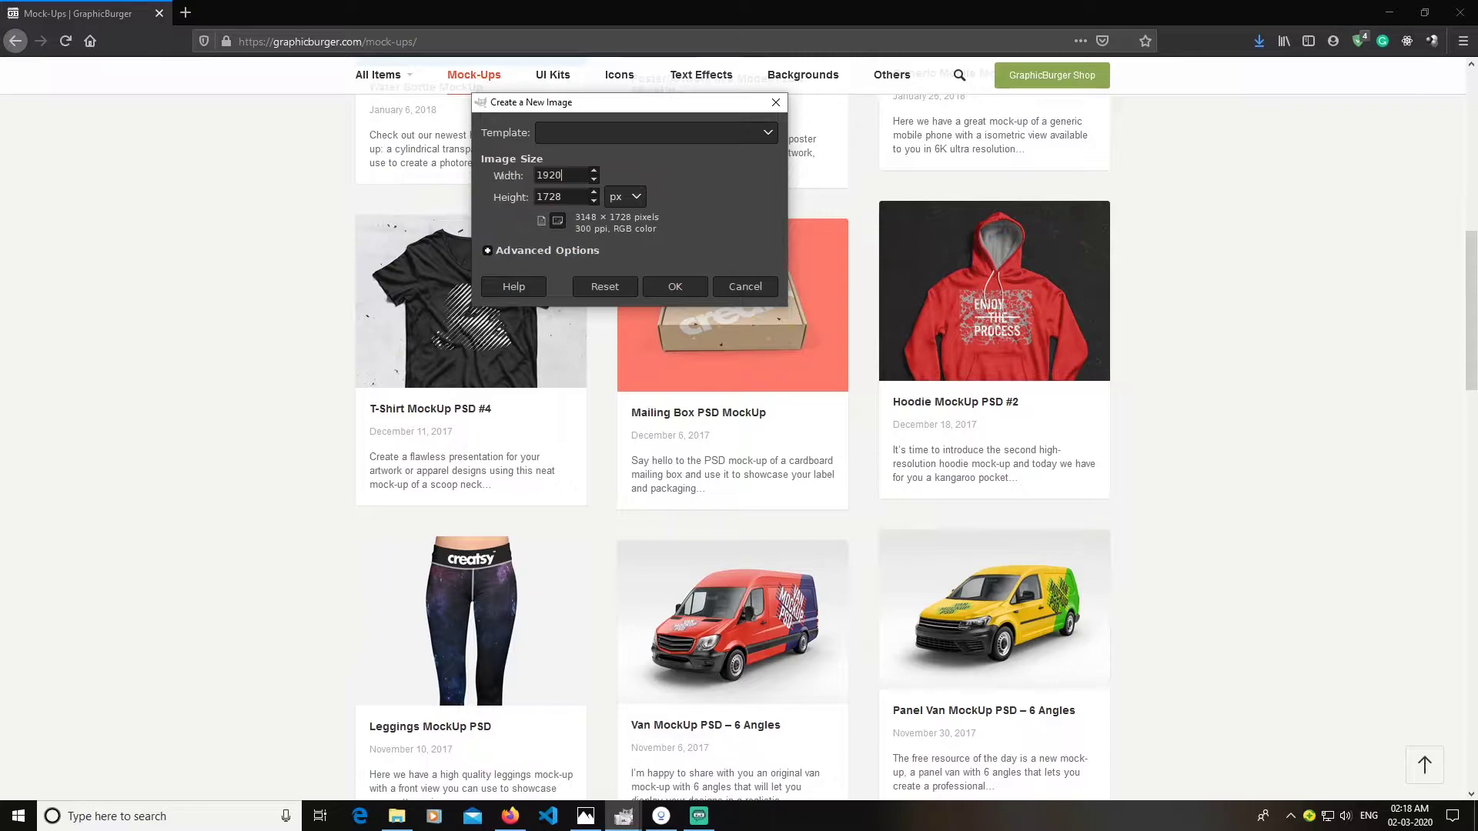
key("Tab")
key("BackSpace")
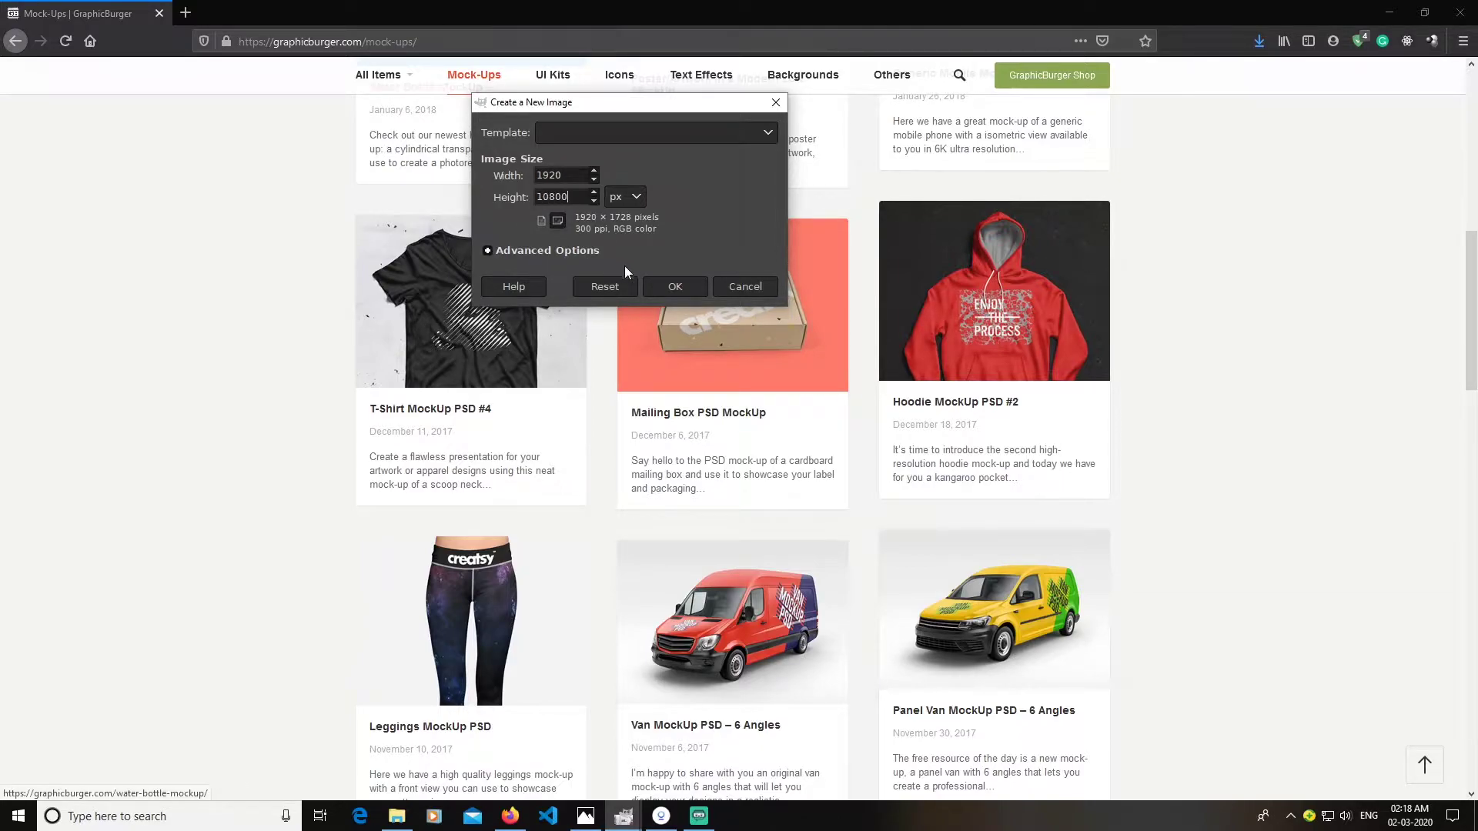
left_click(674, 286)
left_click(686, 277)
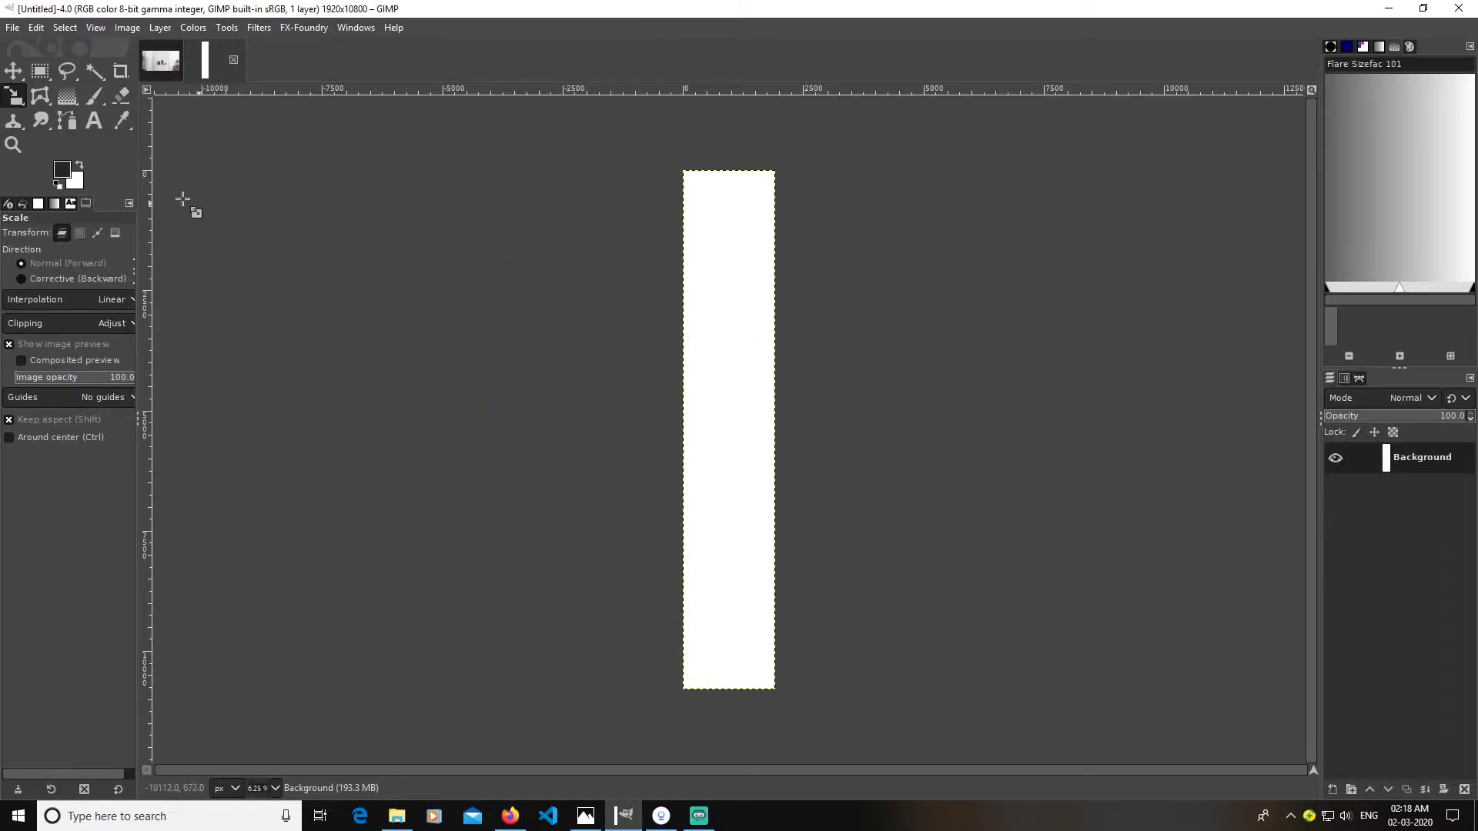
scroll(667, 243, "up", 2, "ctrl")
scroll(793, 263, "up", 3, "ctrl")
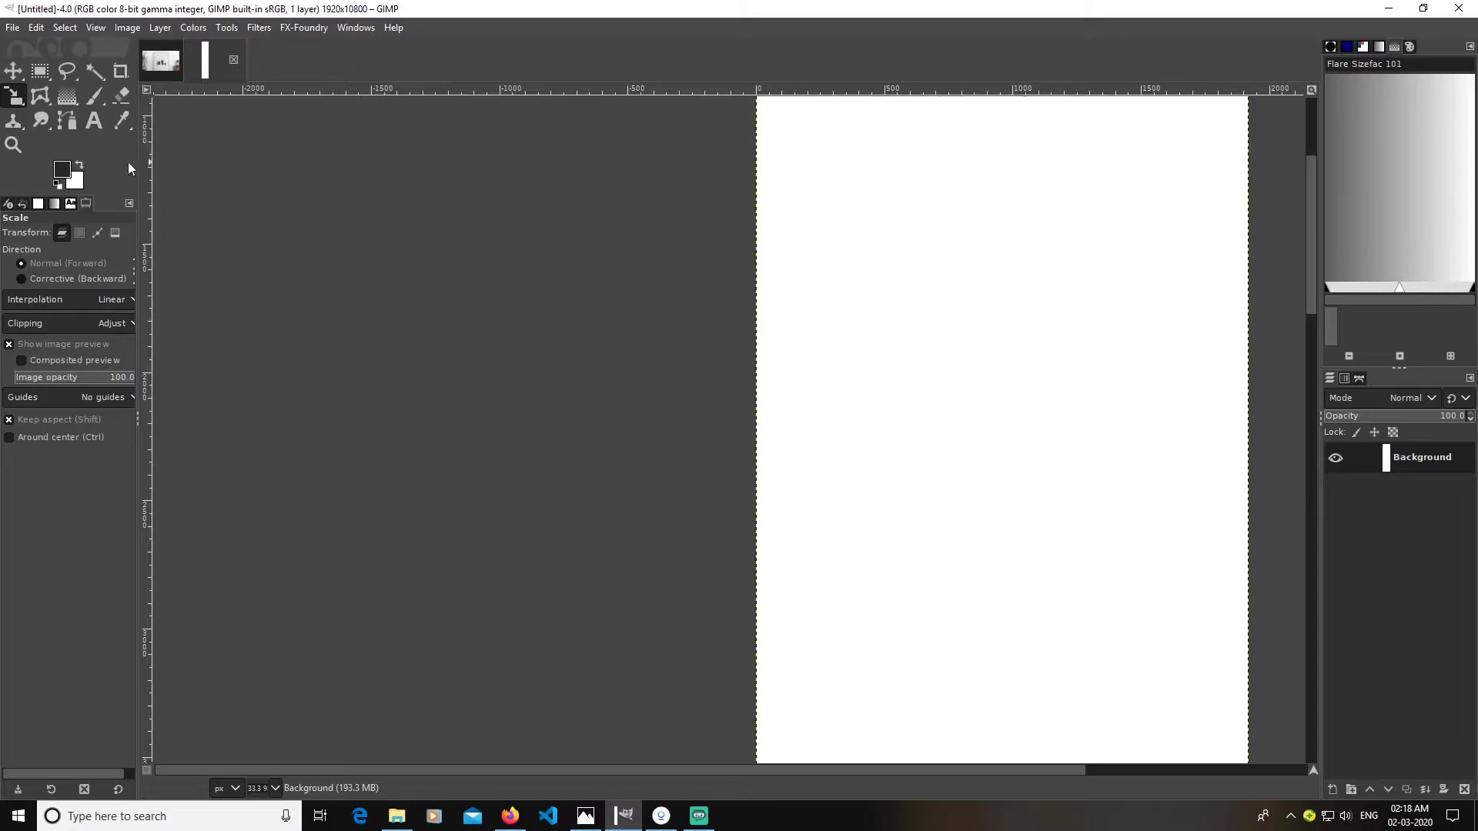
- Select a full-width rectangle about 1137 px tall at the top of the canvas and fill it with the dark foreground colour
left_click(74, 179)
left_click(307, 287)
left_click(40, 71)
scroll(1018, 577, "right", 3)
scroll(725, 293, "up", 1)
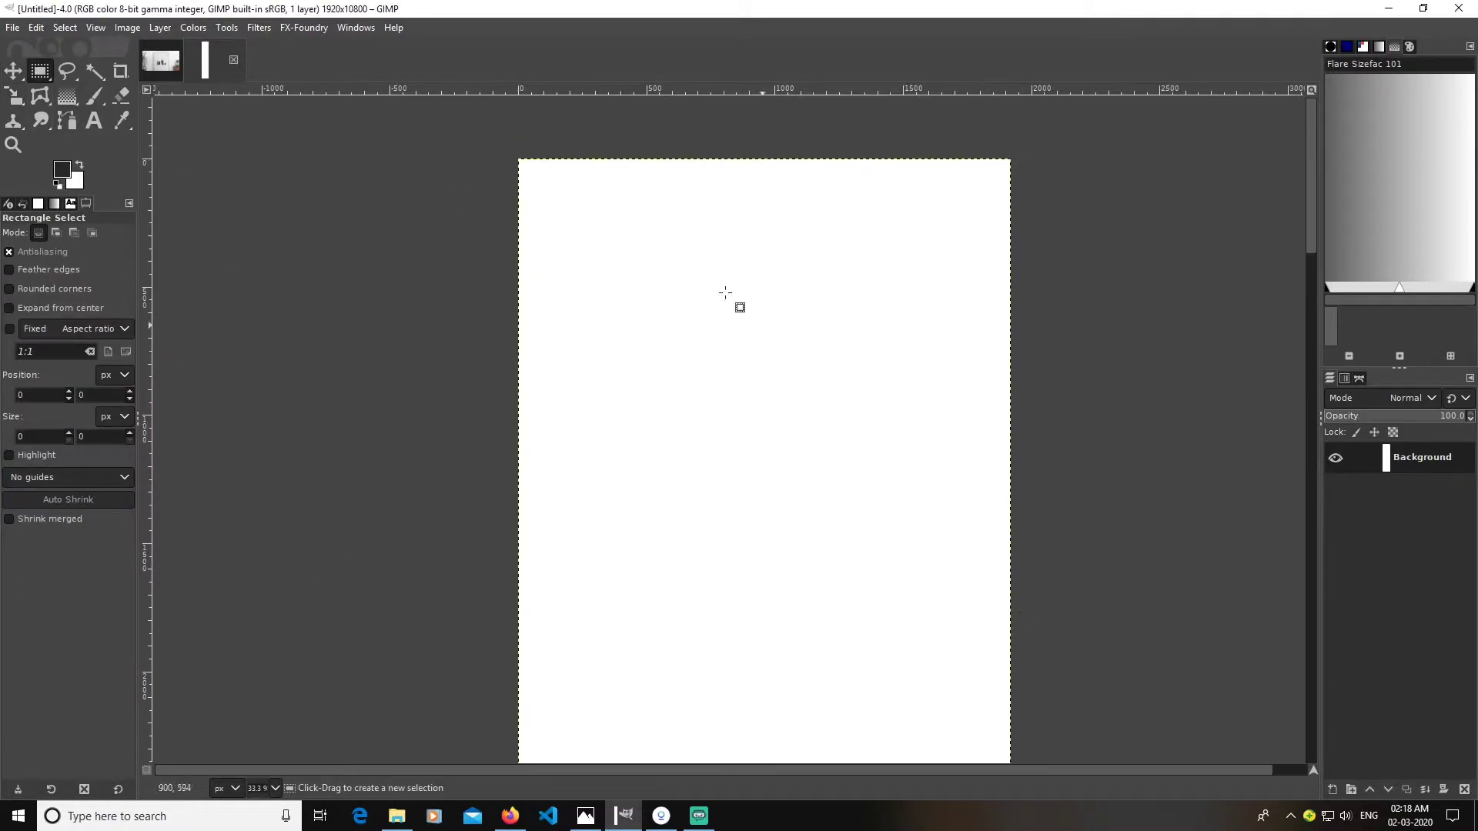
left_click_drag(519, 162, 1013, 464)
left_click_drag(670, 181, 670, 180)
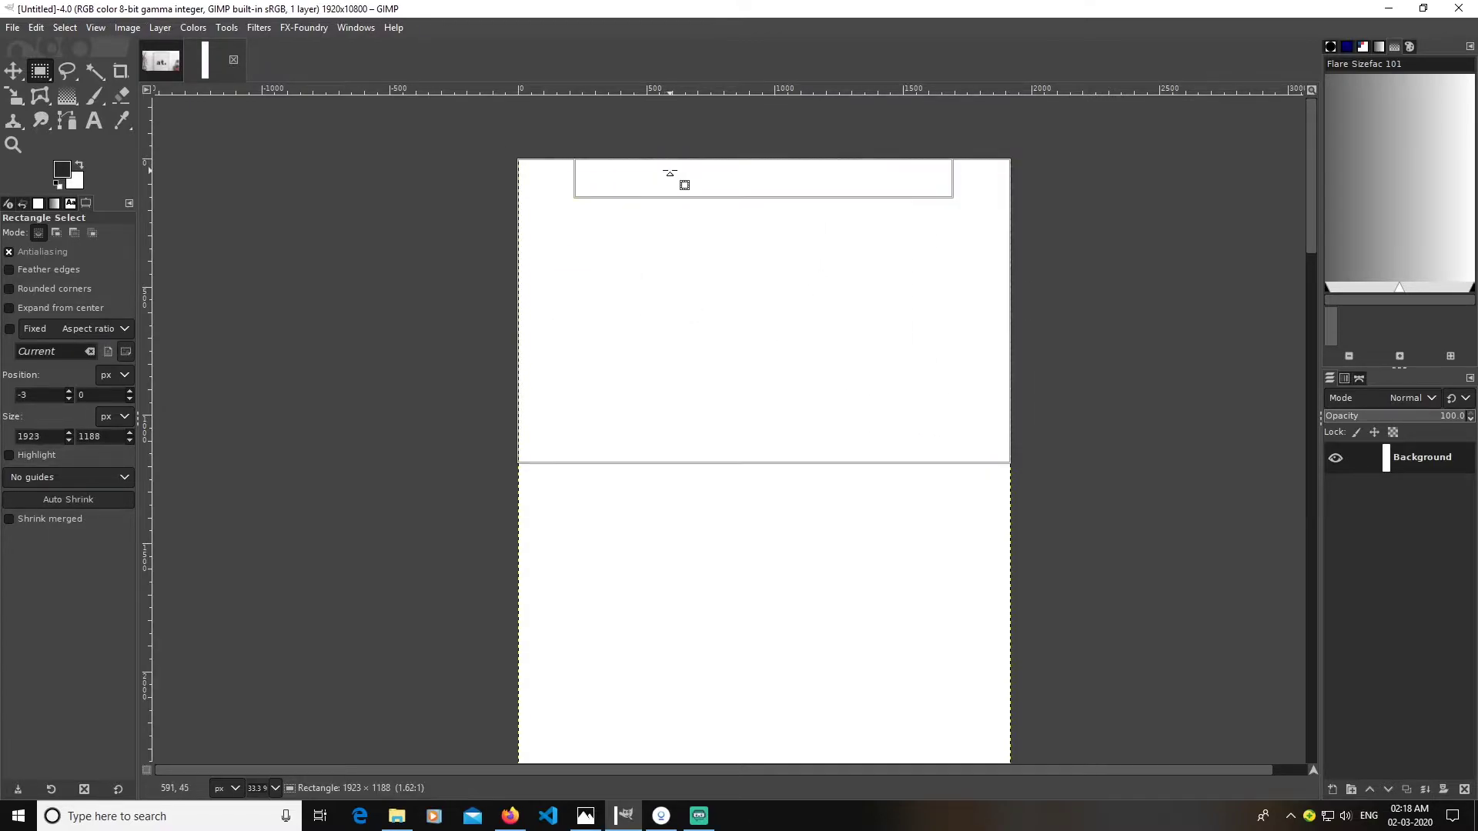
mouse_move(763, 465)
left_mouse_down()
mouse_move(778, 462)
mouse_move(746, 449)
left_mouse_up()
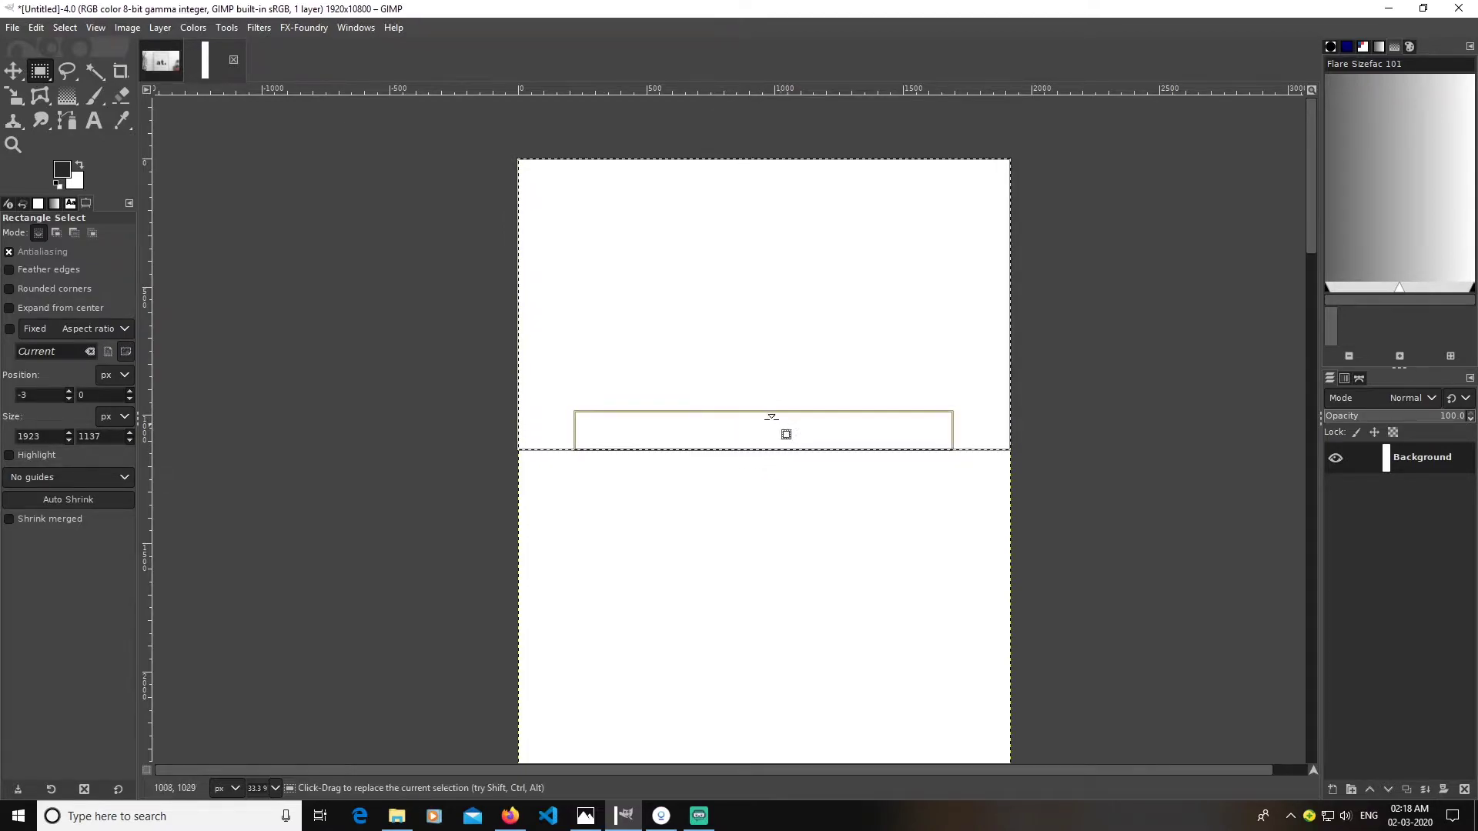
left_click(38, 27)
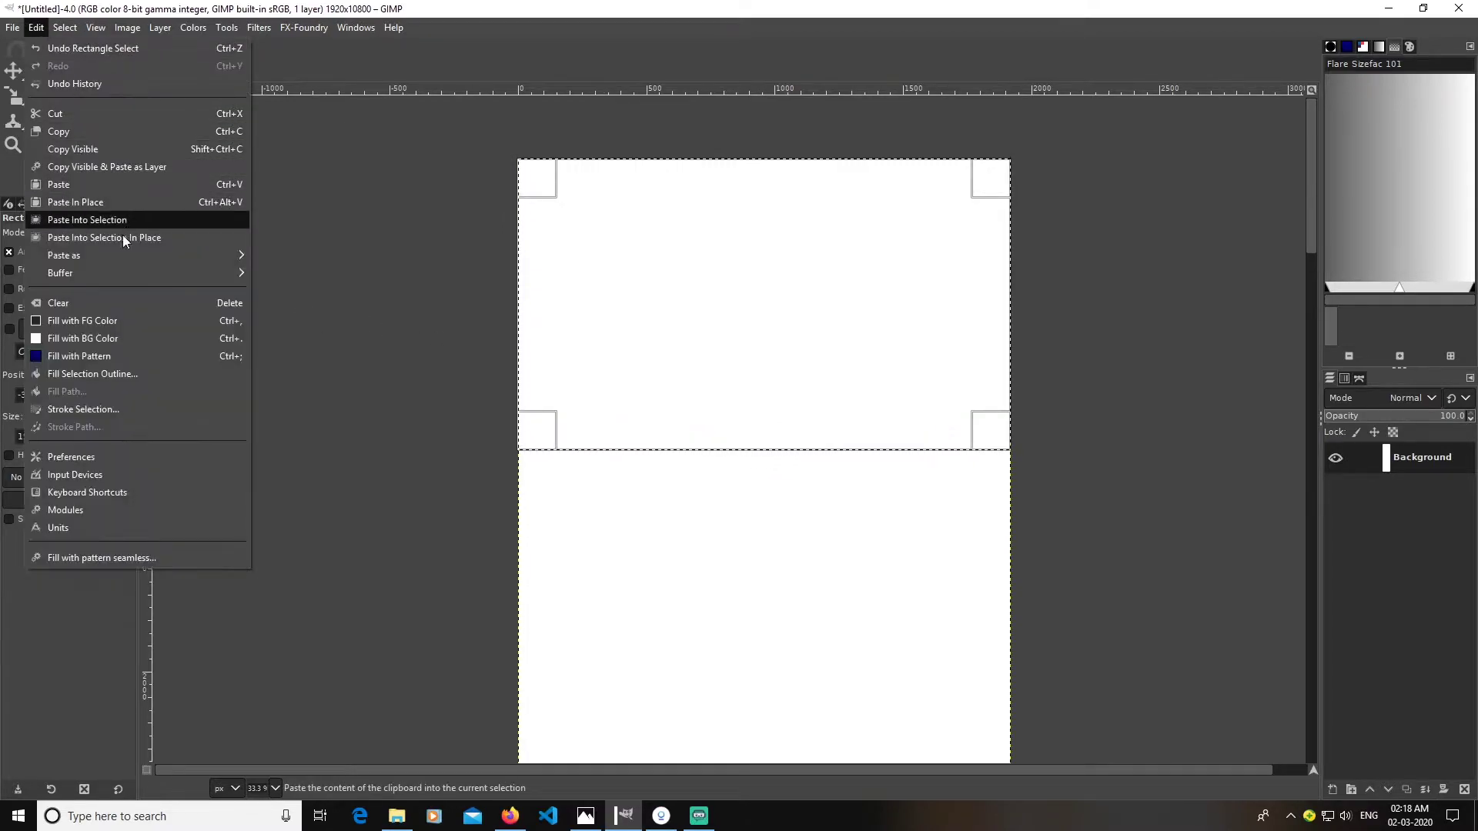
left_click(109, 322)
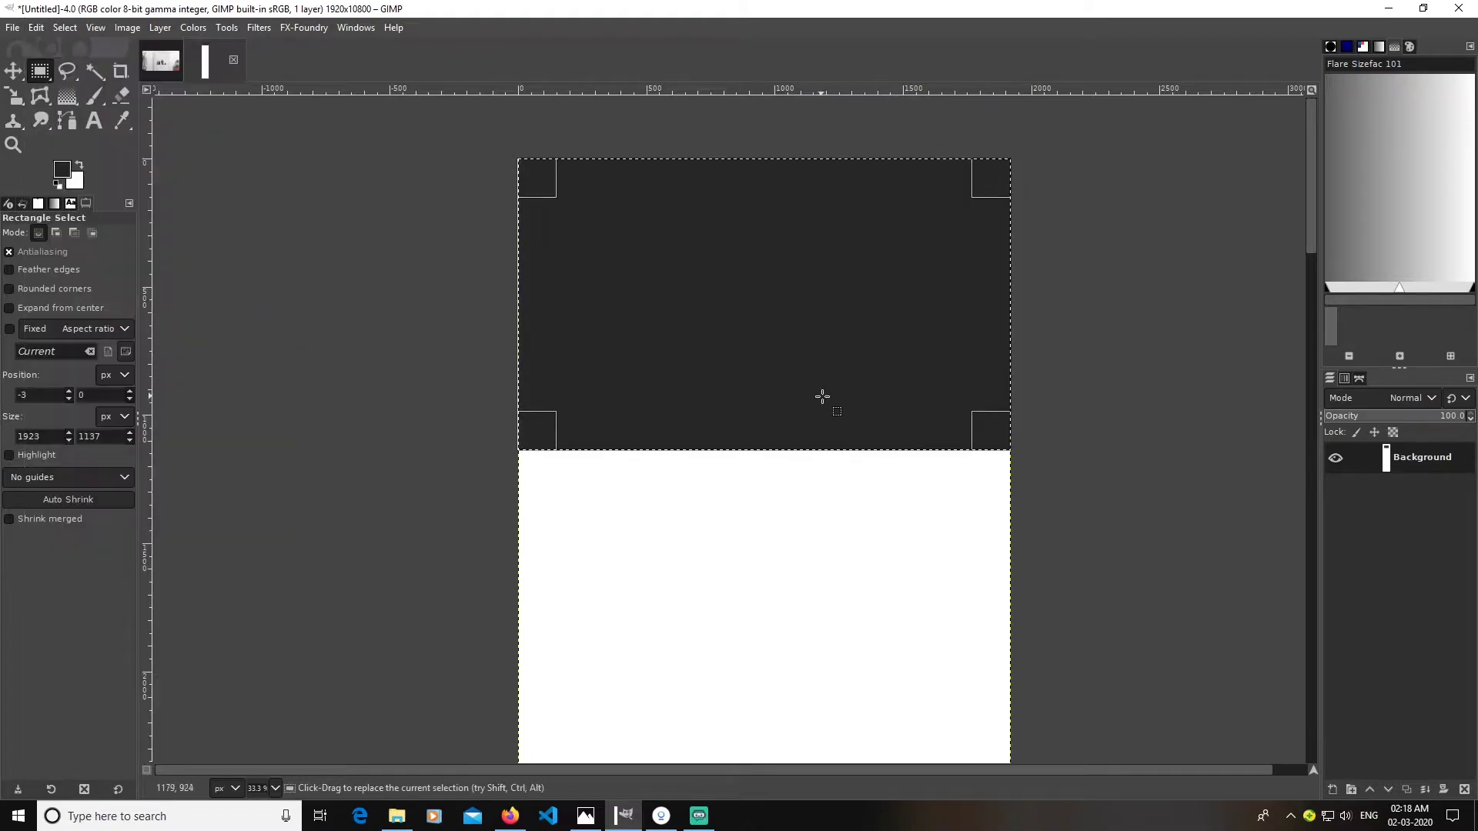
- Add the text "atskew" in Gordita at 600 px on the dark section and colour it white (ffffff)
left_click(93, 120)
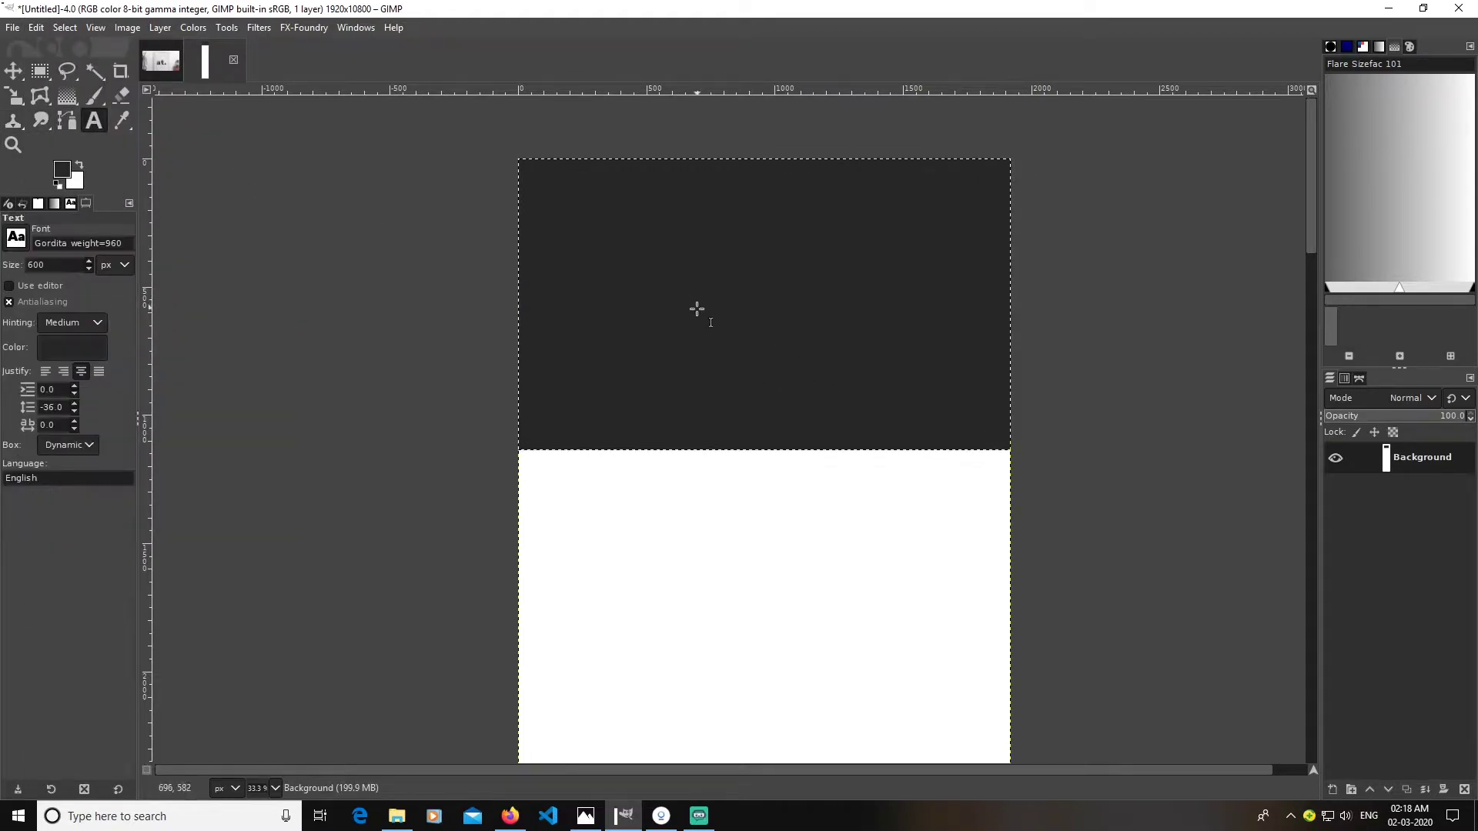
left_click(697, 309)
type("atskew")
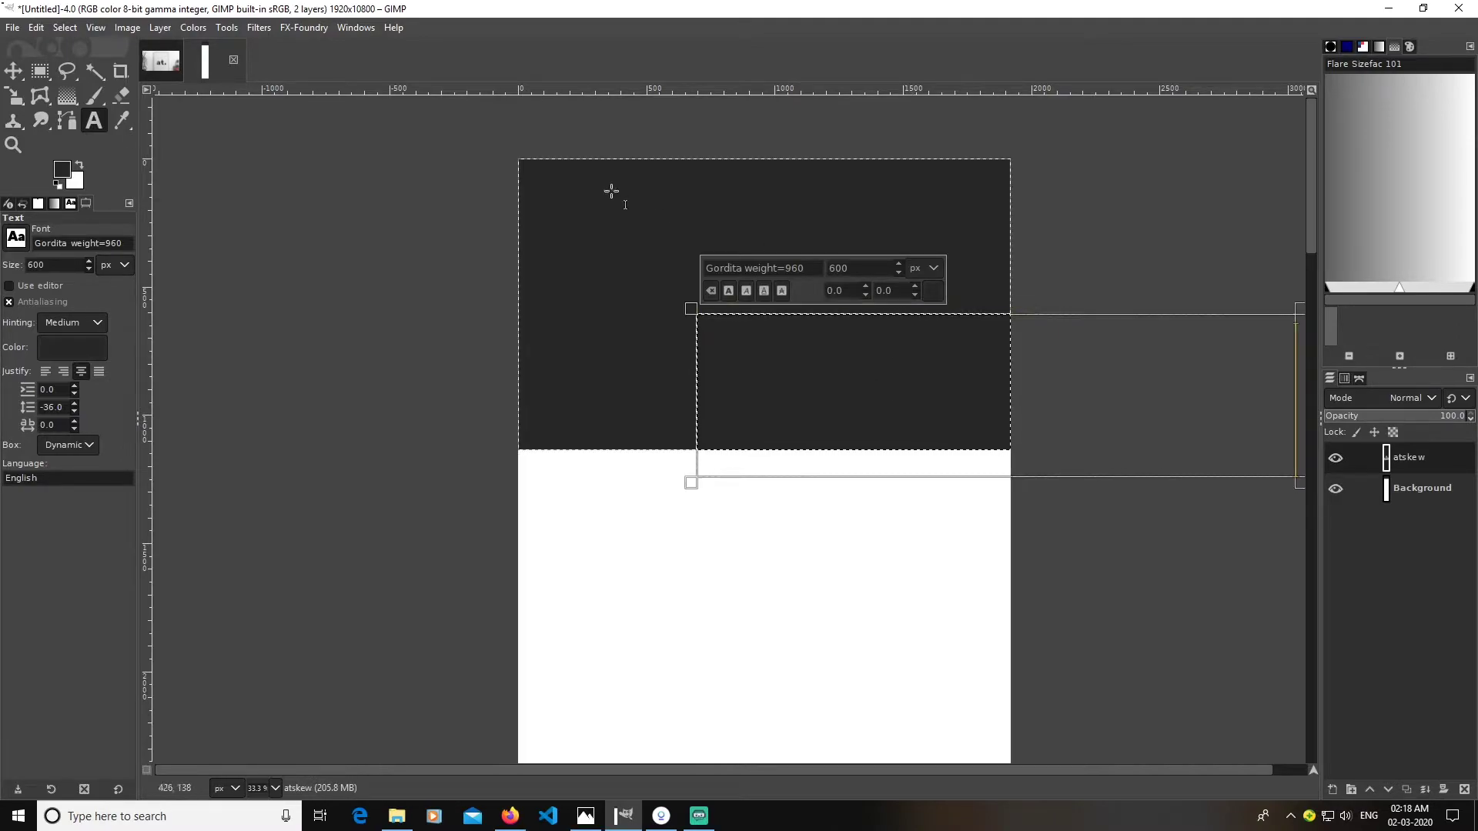
left_click(72, 347)
left_click(214, 416)
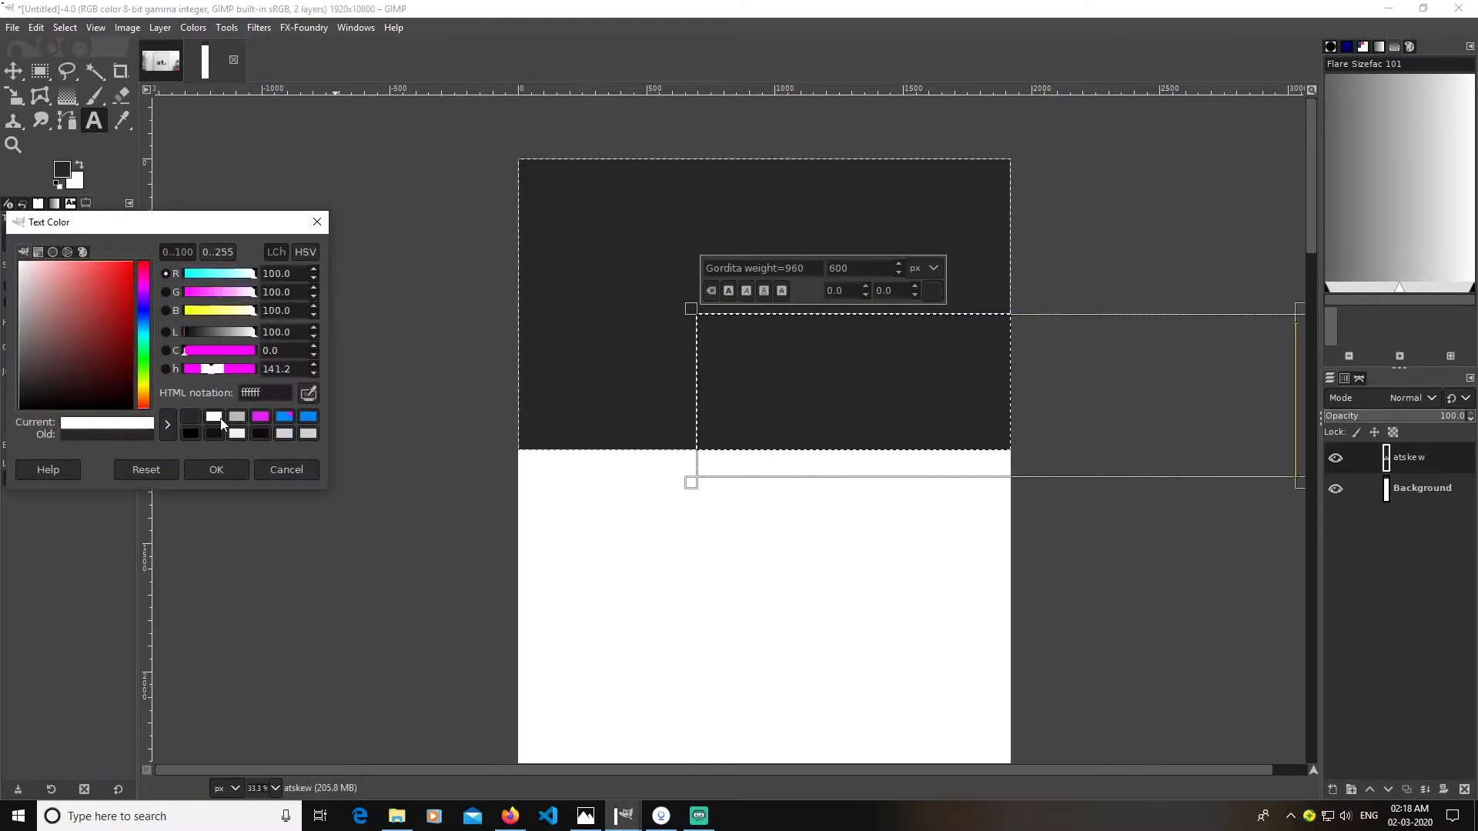
left_click(215, 469)
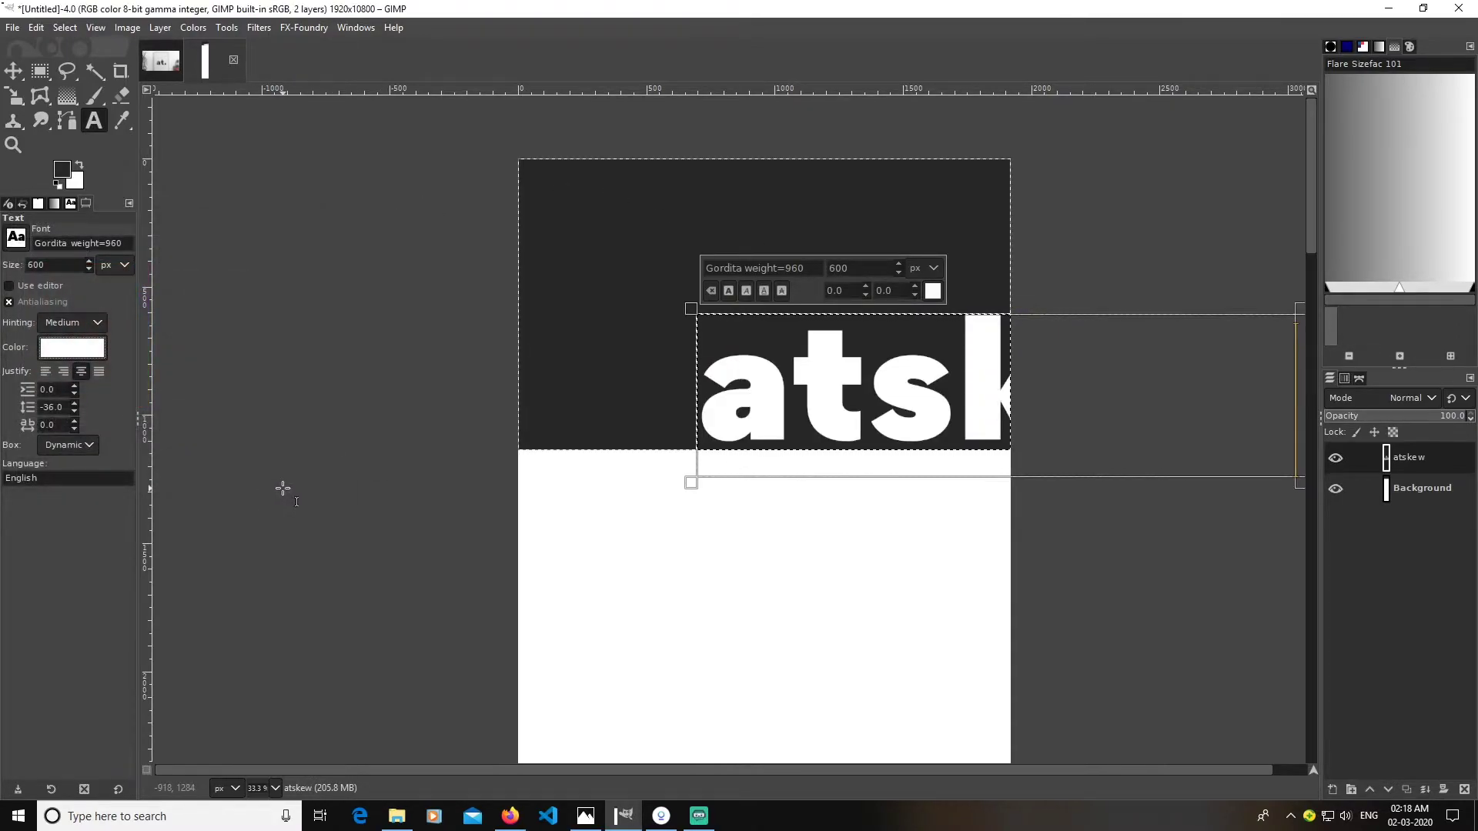
- Move the atskew text up and left so it starts near the left edge of the dark section
left_click(13, 71)
left_click_drag(843, 403, 709, 331)
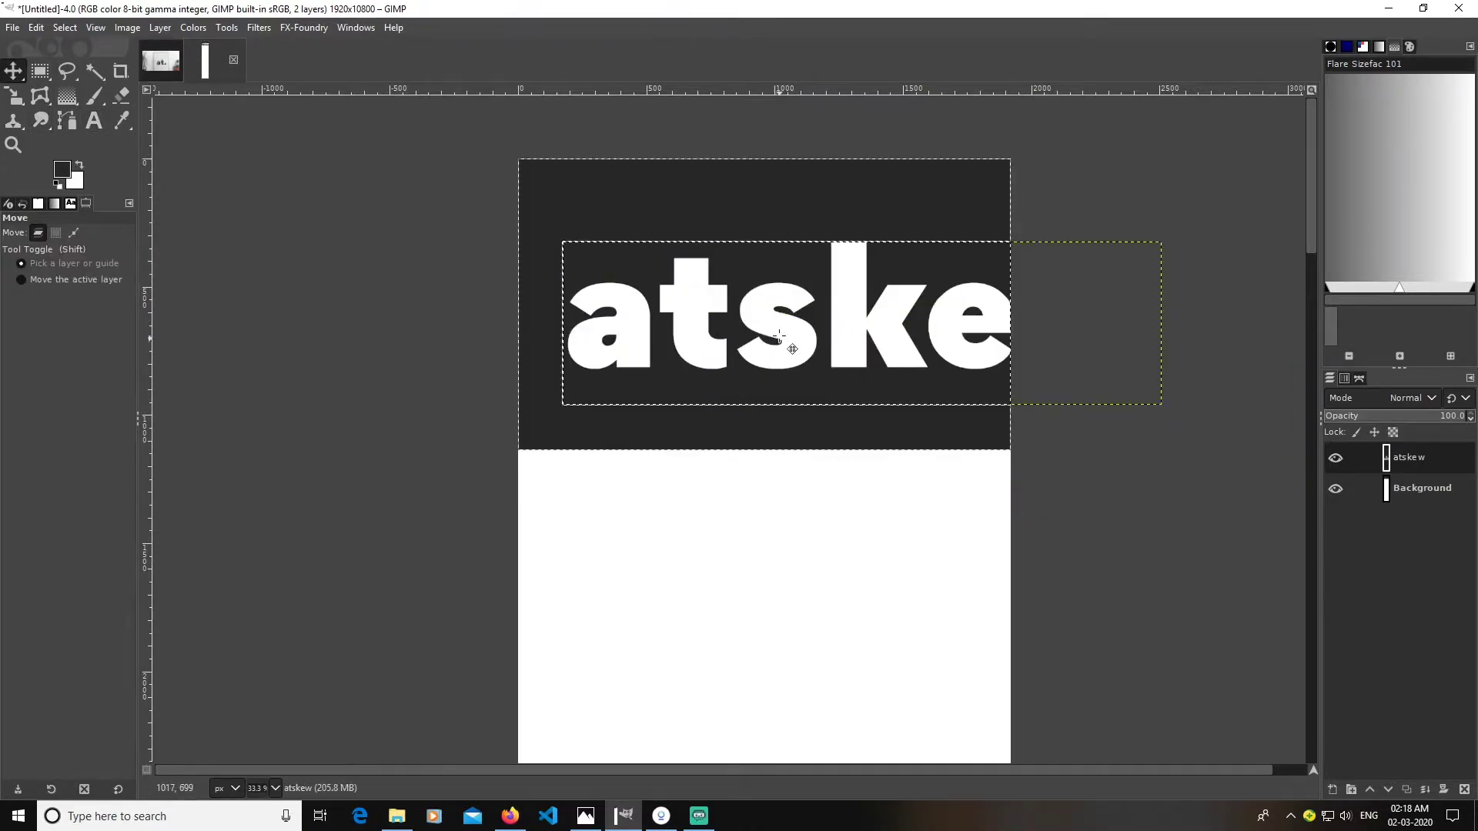
left_click_drag(847, 318, 786, 323)
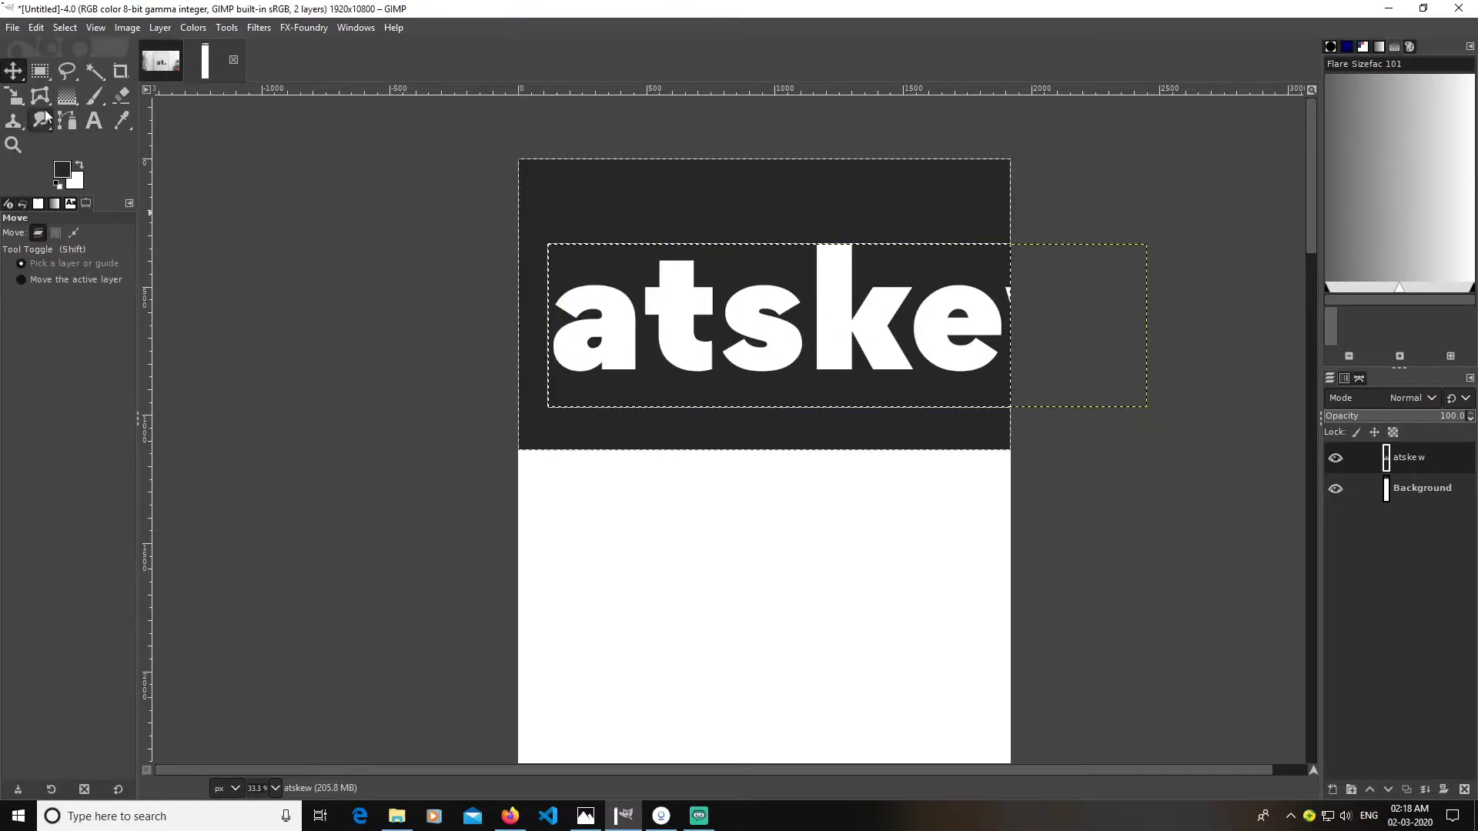
- Set the atskew text's size to 300 px and switch to the Move tool
left_click(93, 120)
left_click(881, 315)
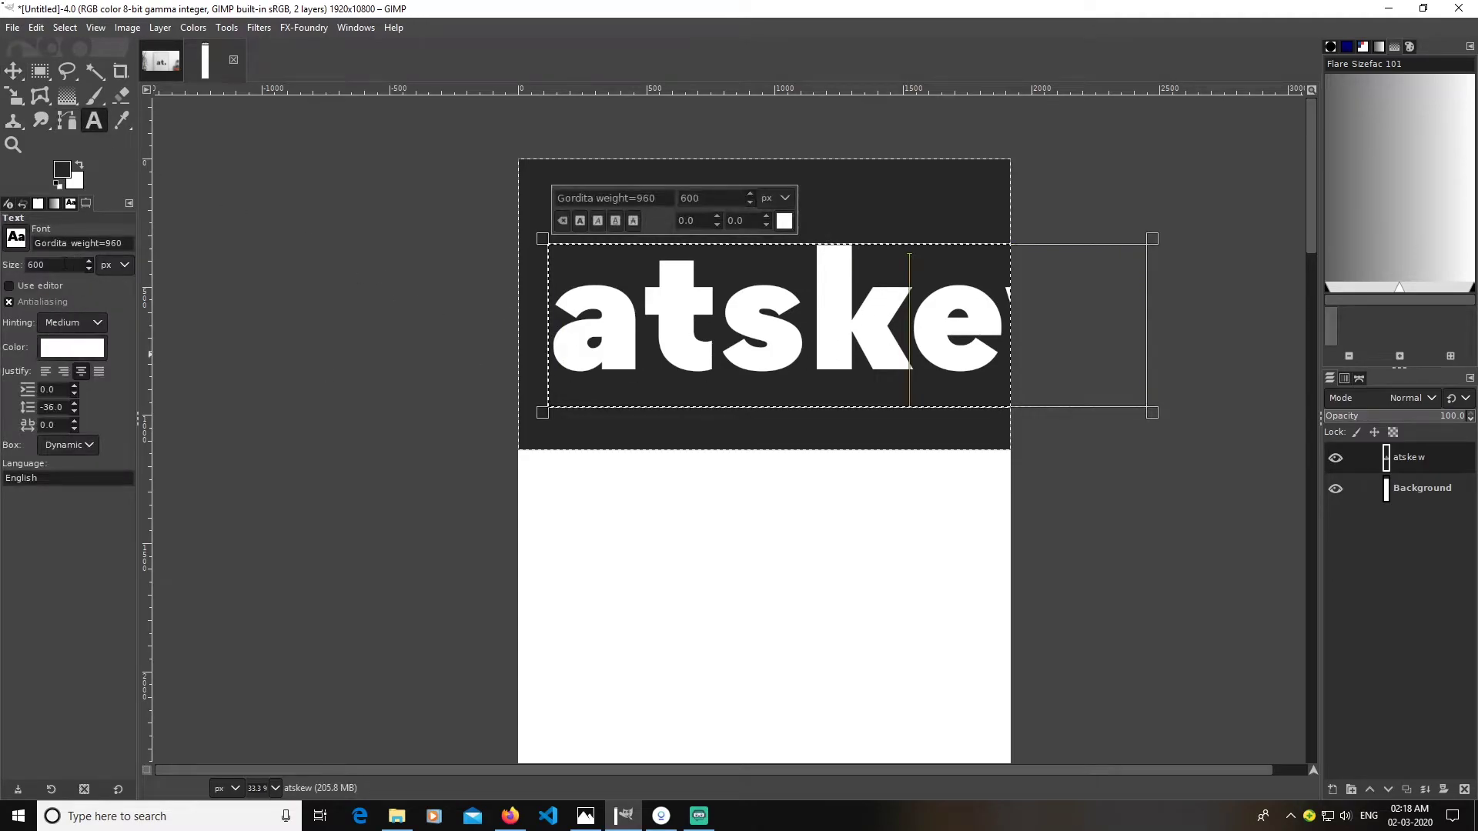
type("40")
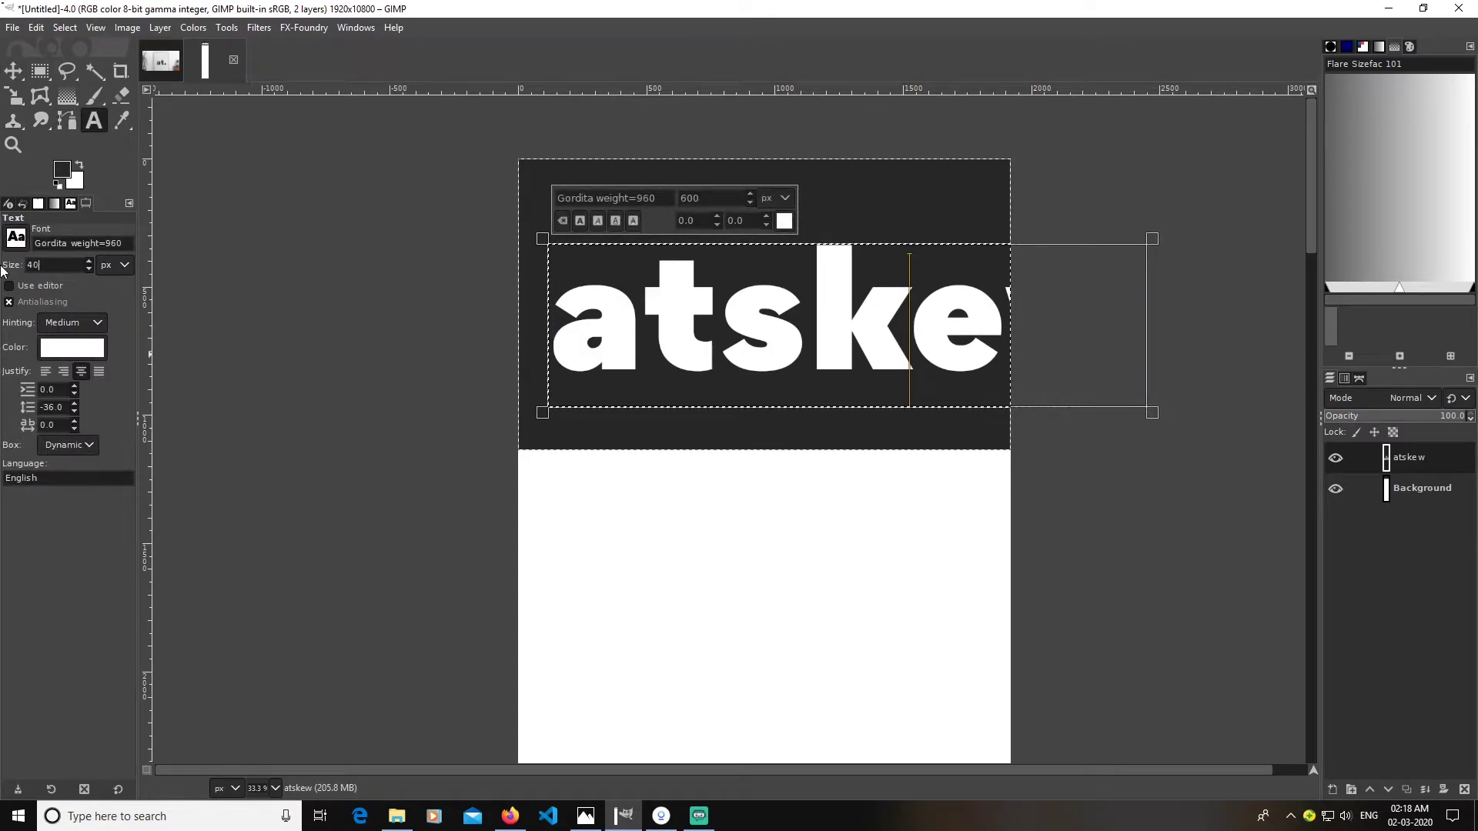
type("0")
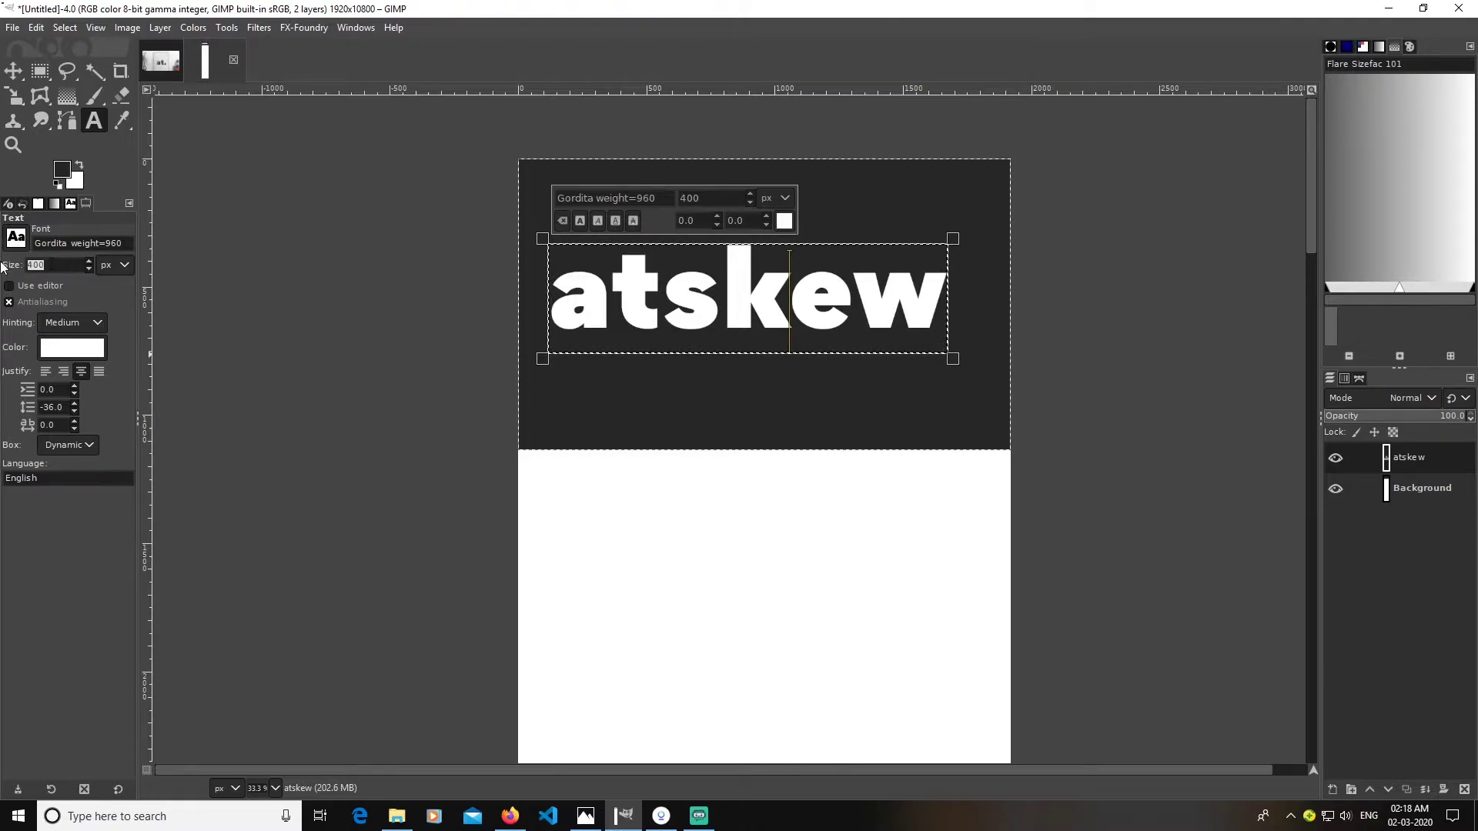
type("300")
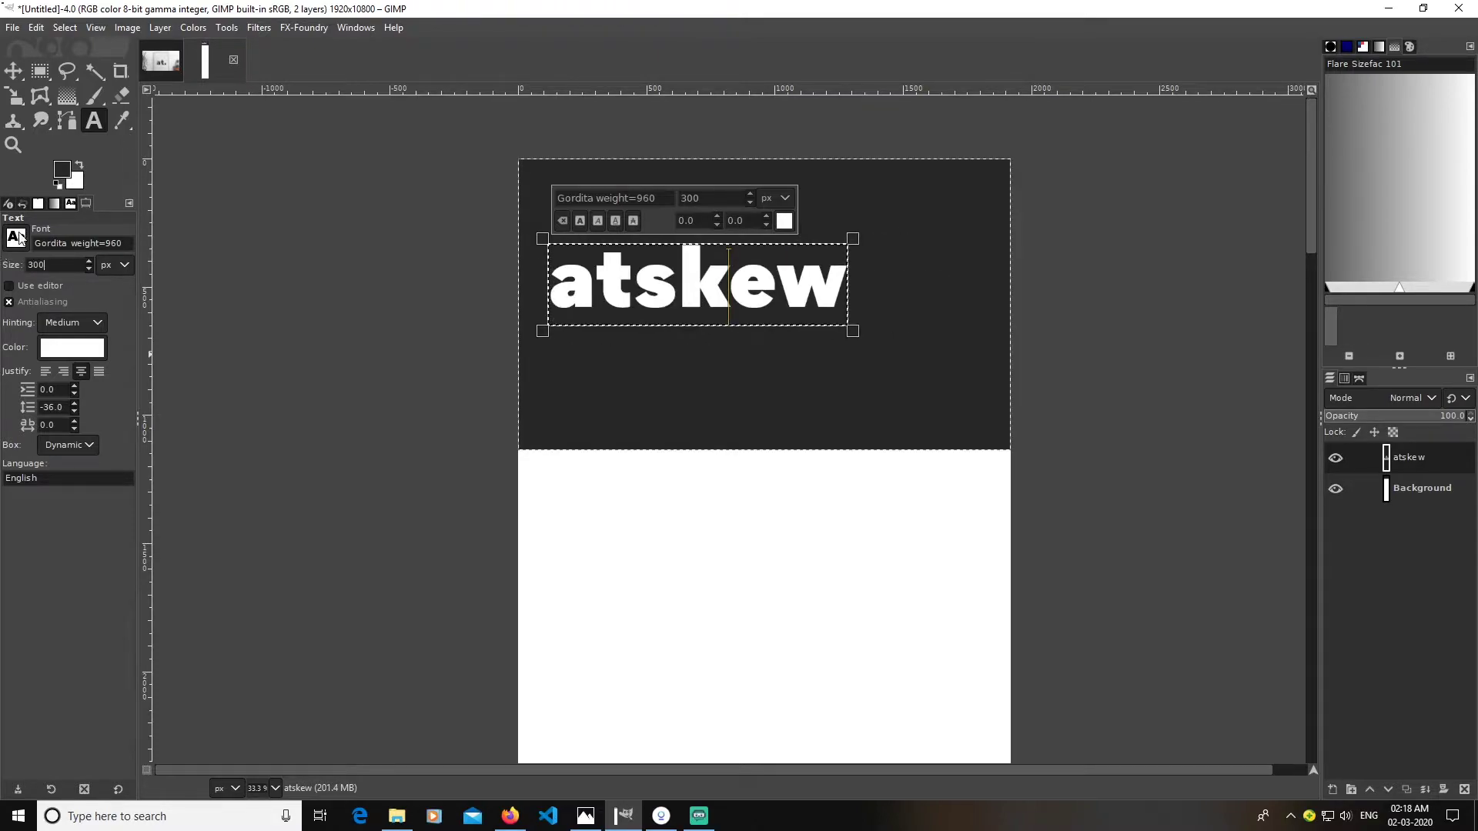
left_click(13, 71)
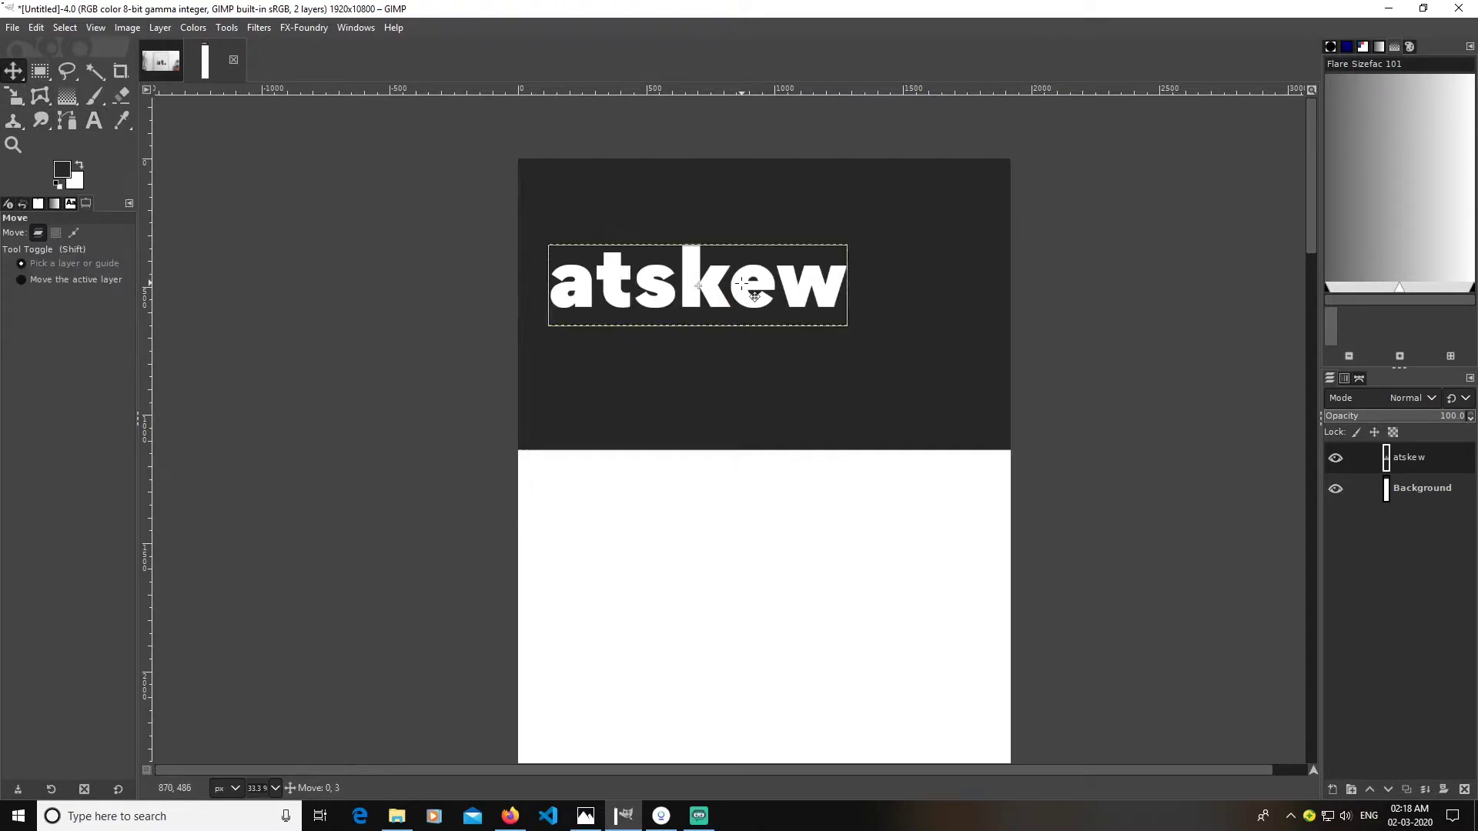
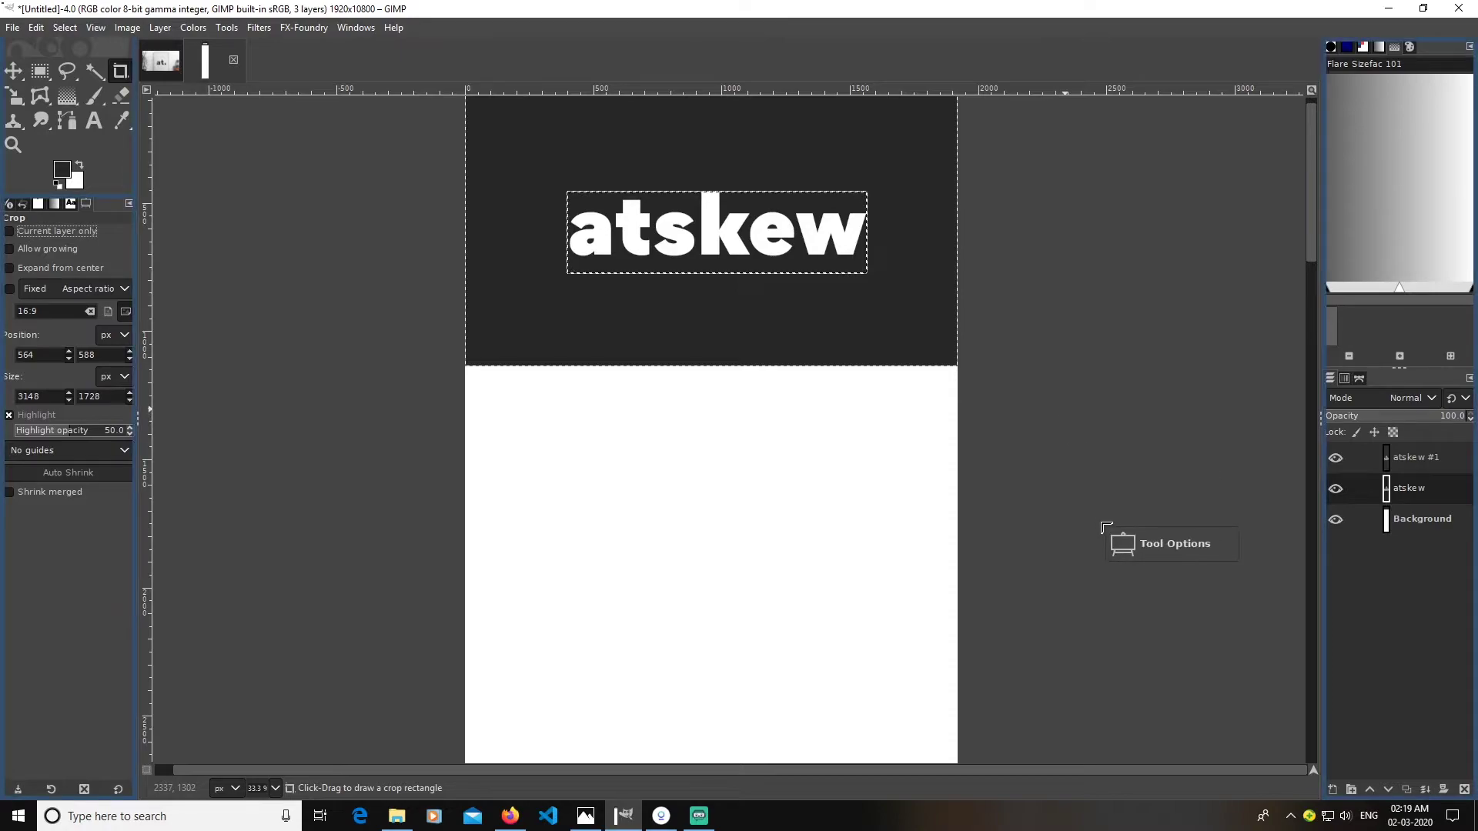
- Clear the selection and draw a crop area about 1167 × 319 px around the atskew text, limited to the current layer
left_click(1091, 471)
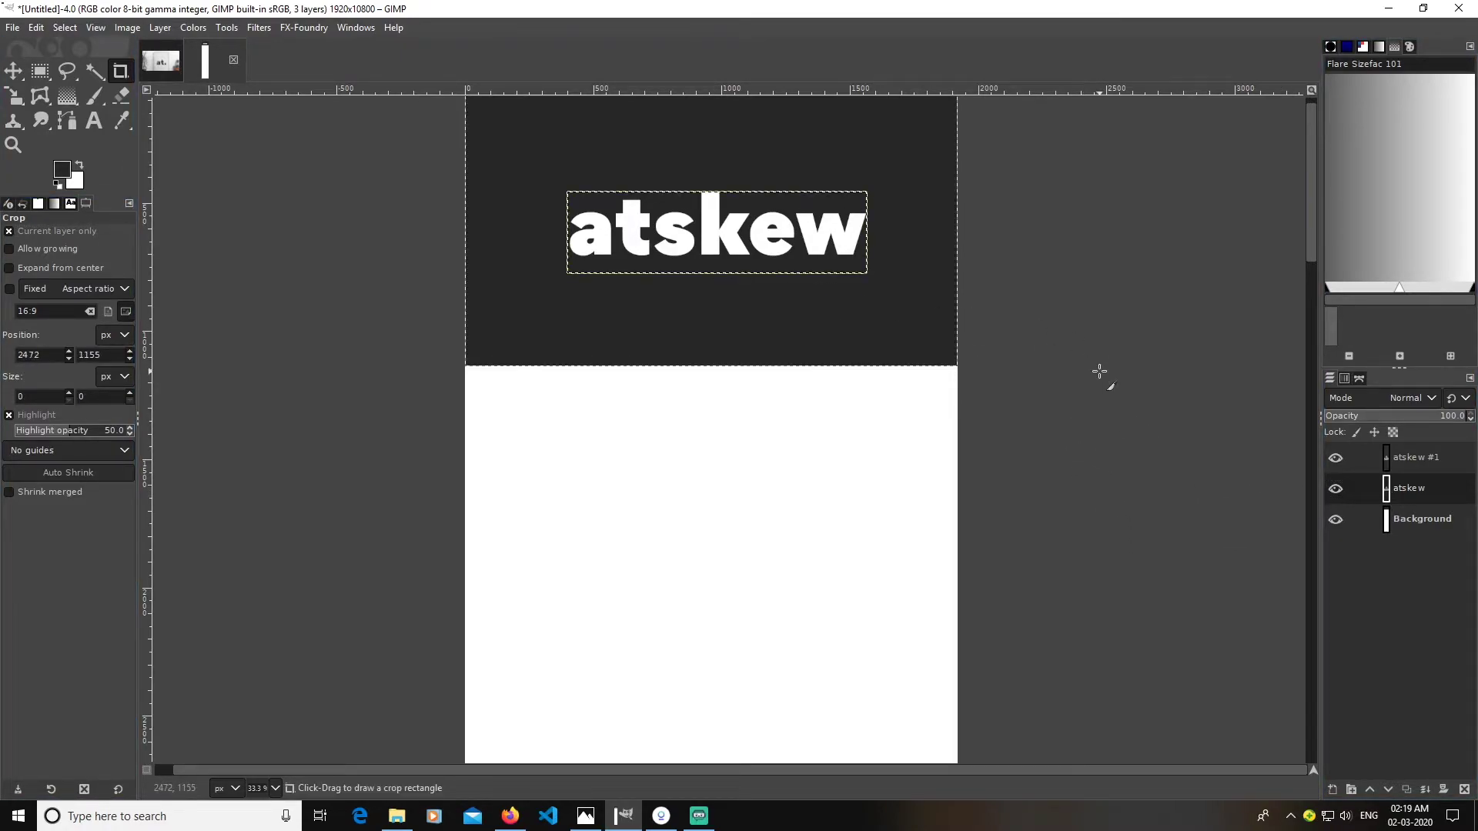
left_click(64, 27)
left_click(82, 96)
scroll(1022, 288, "up", 3)
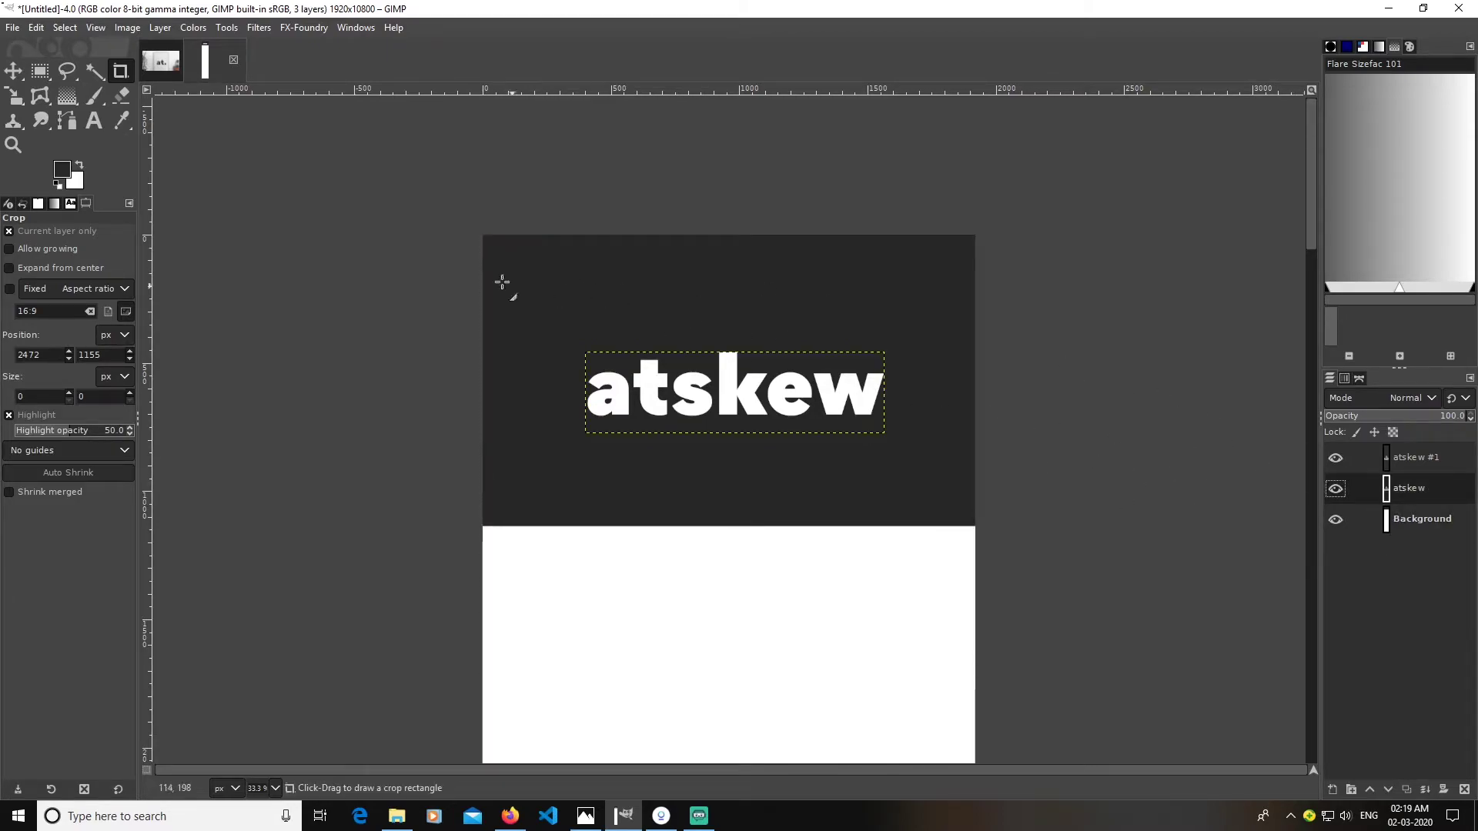
left_click_drag(589, 331, 894, 484)
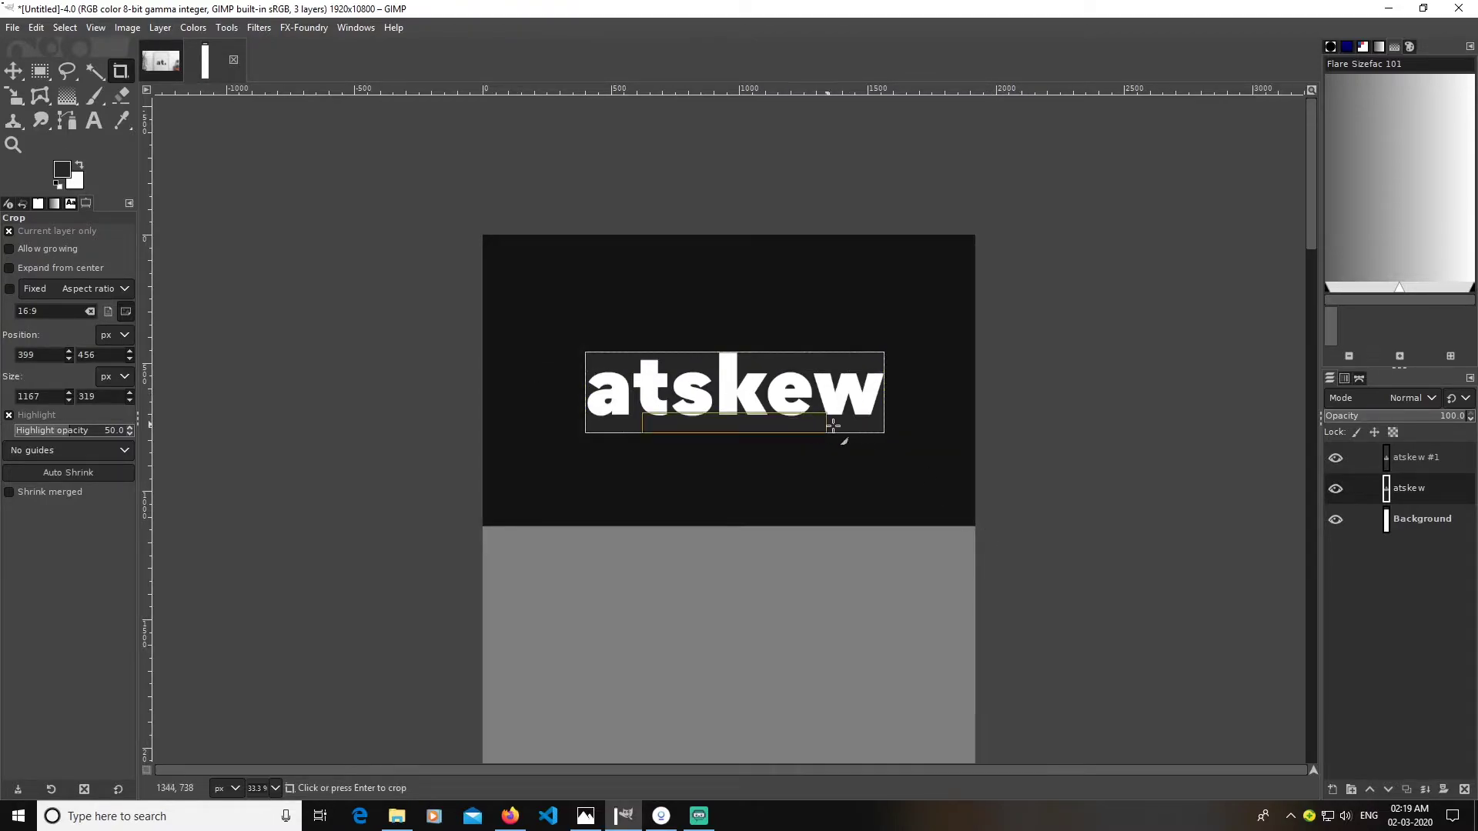
- Add a transparent 1920 × 10800 px layer and place it beneath the Background layer
left_click(1405, 526)
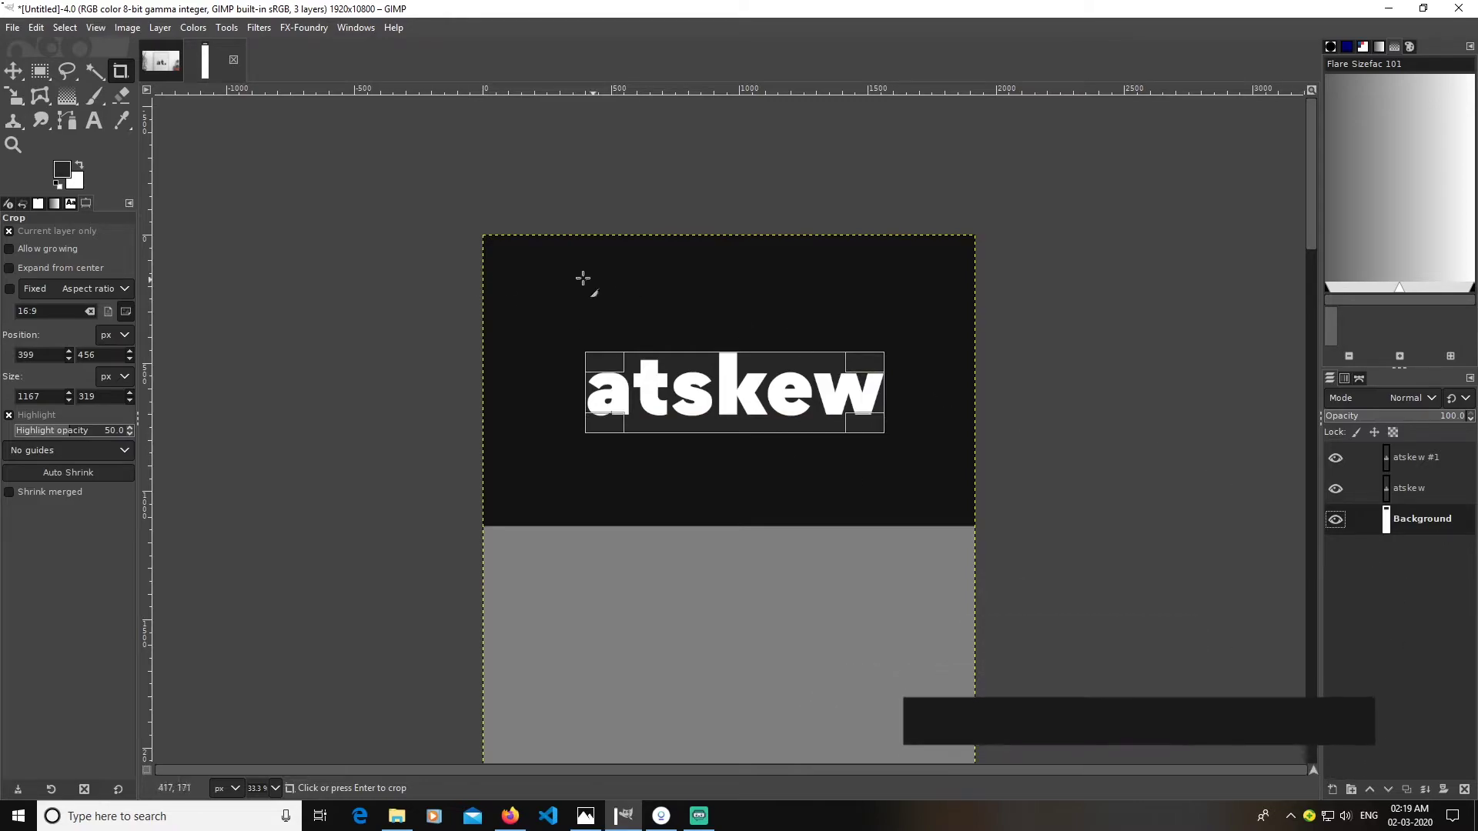
left_click(1332, 791)
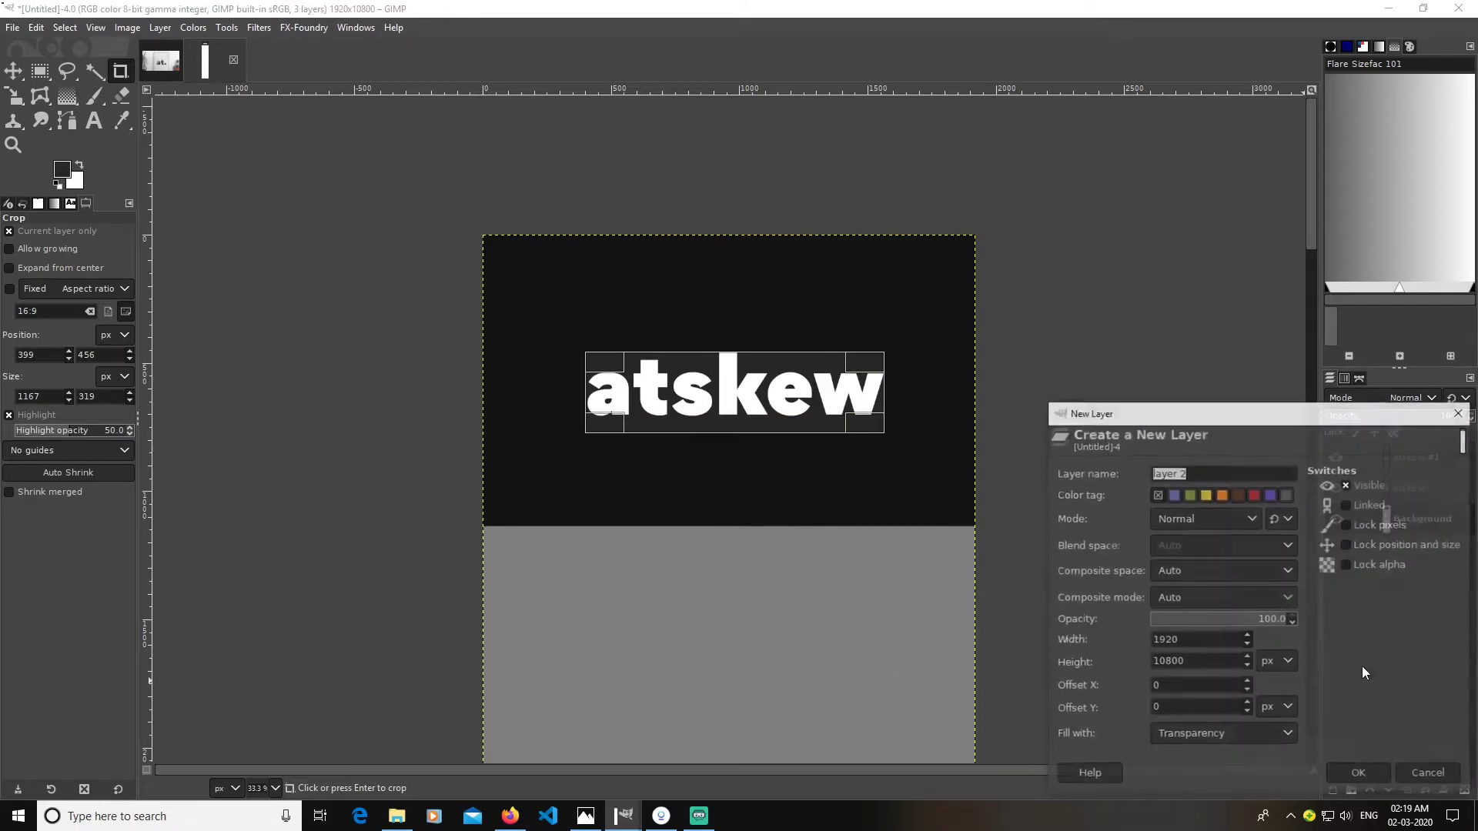
left_click(1377, 776)
left_click_drag(1393, 520, 1410, 583)
- Crop the Background layer to its dark section, 1920 × 1134 px from the canvas origin
left_click(1390, 522)
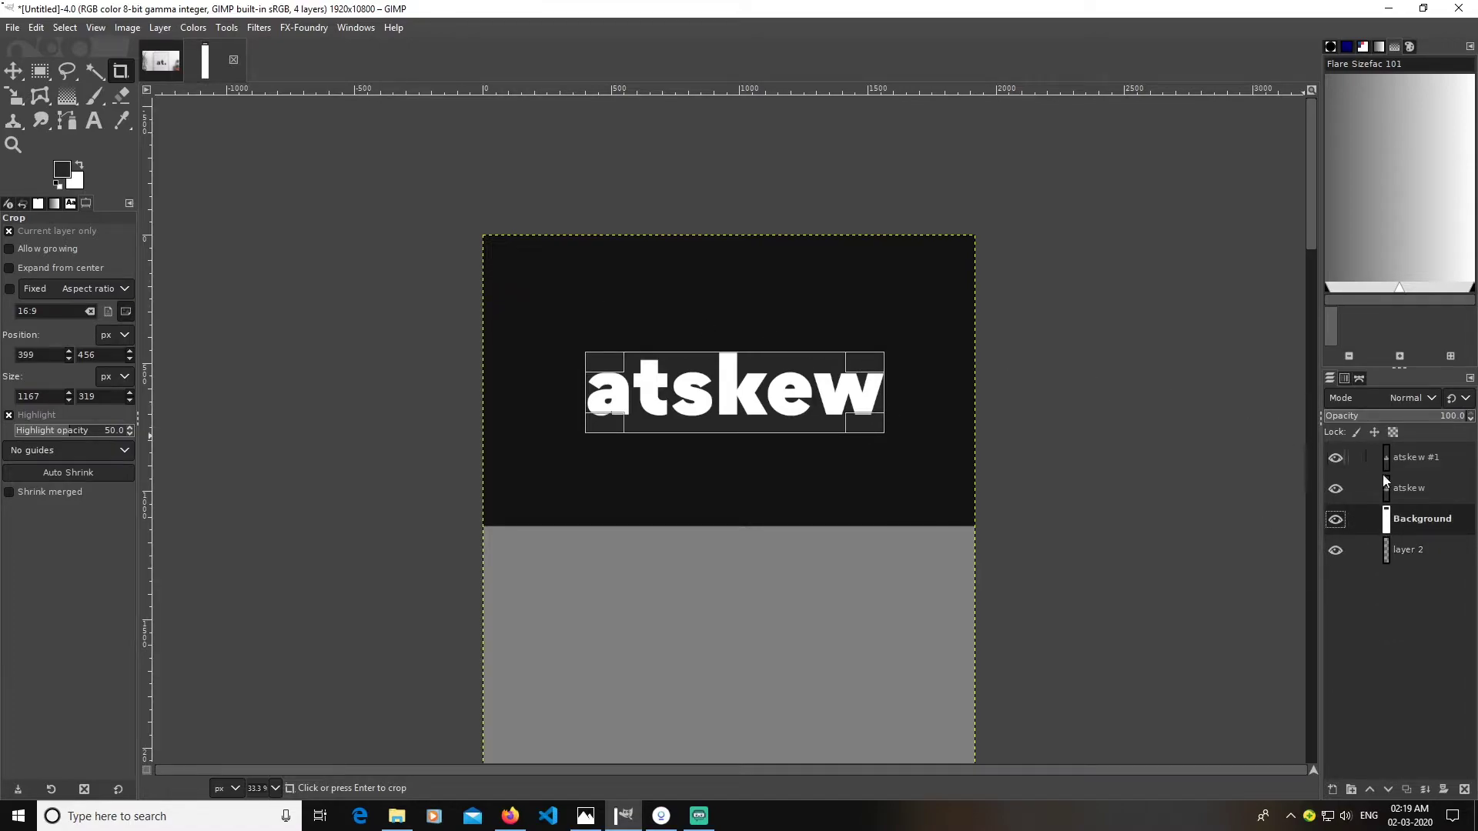
left_click_drag(485, 241, 977, 526)
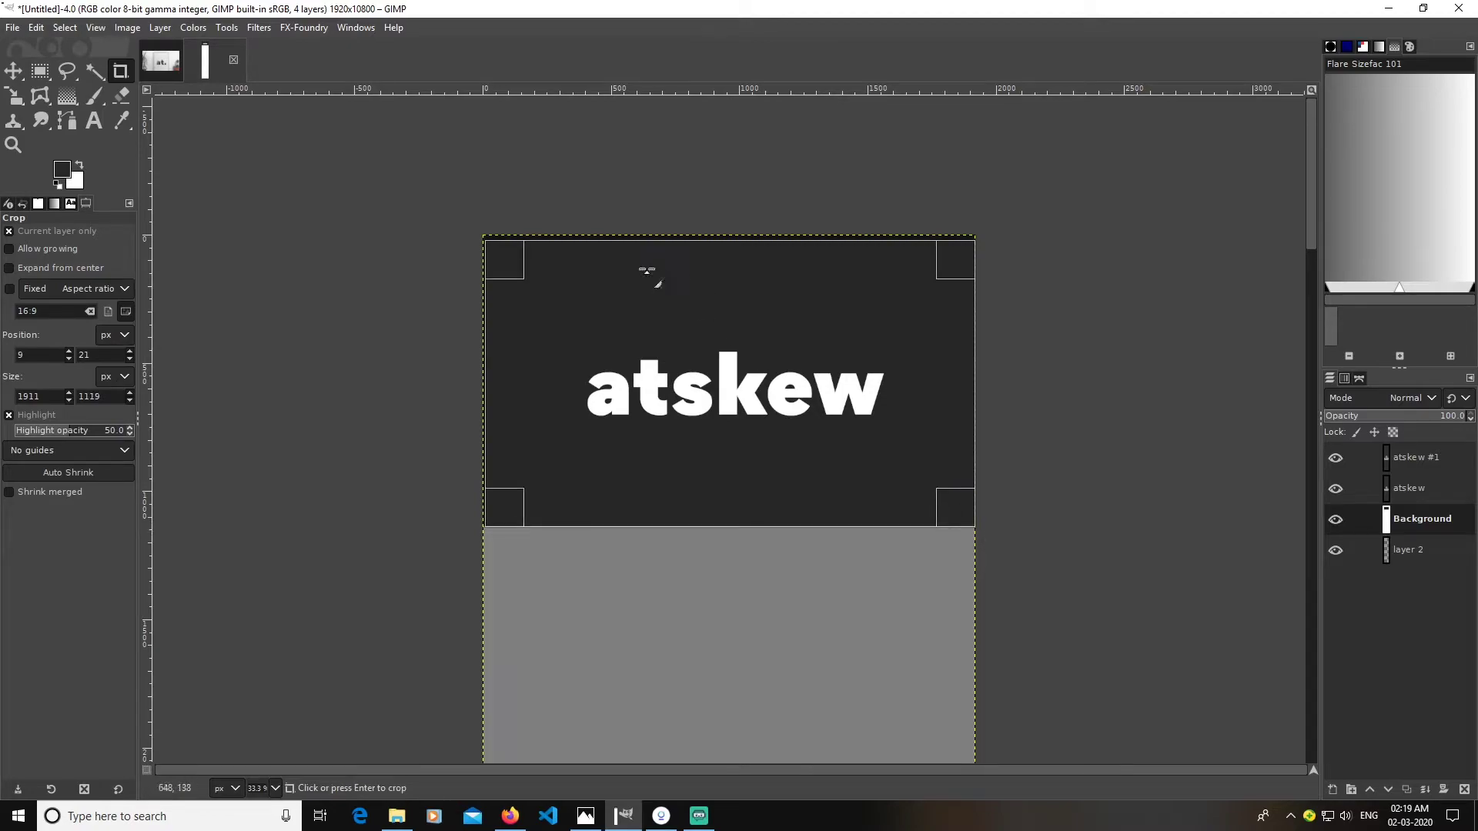
left_click_drag(511, 264, 490, 260)
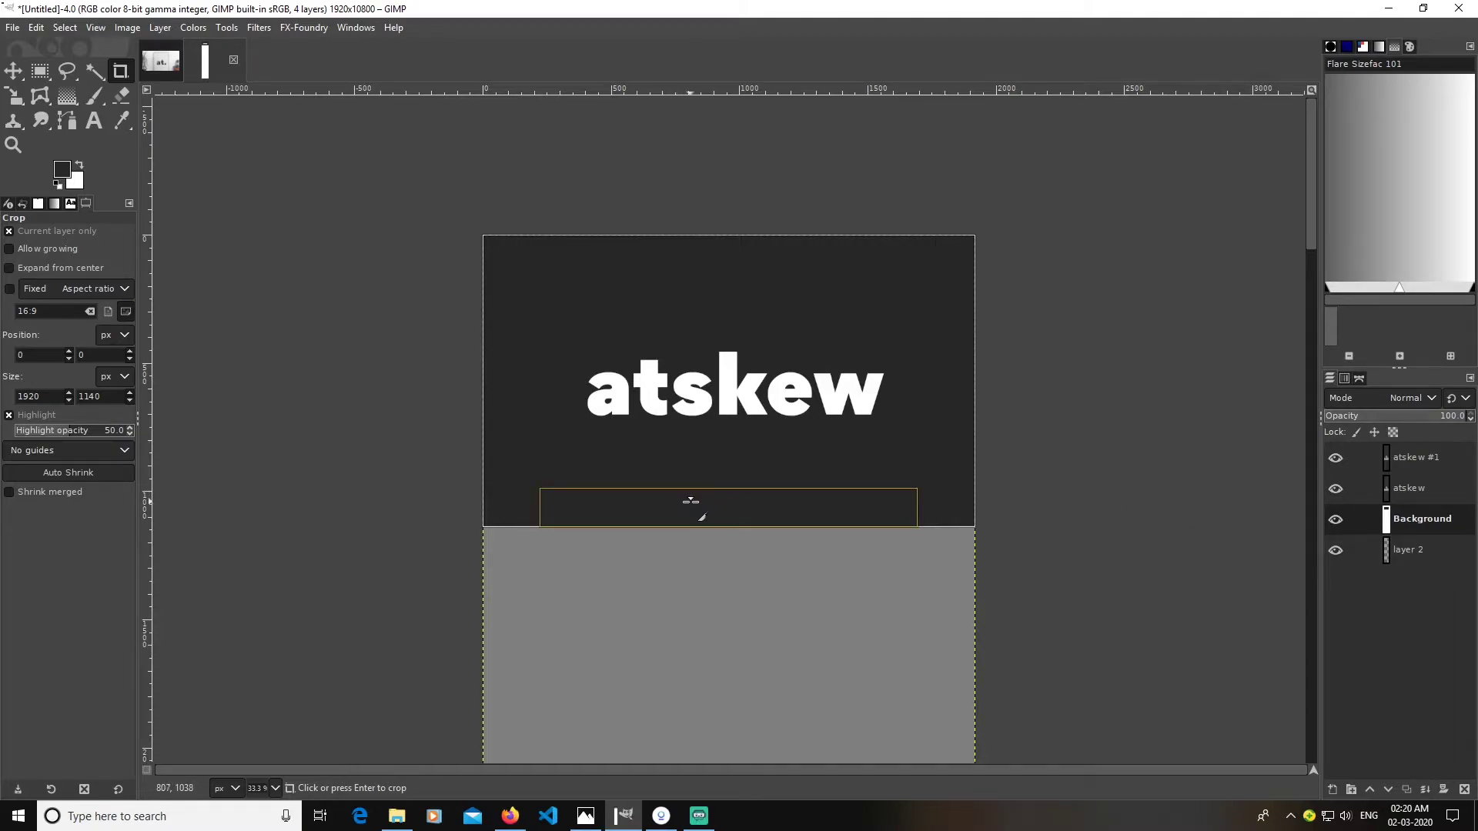
left_click_drag(690, 501, 696, 499)
key("Return")
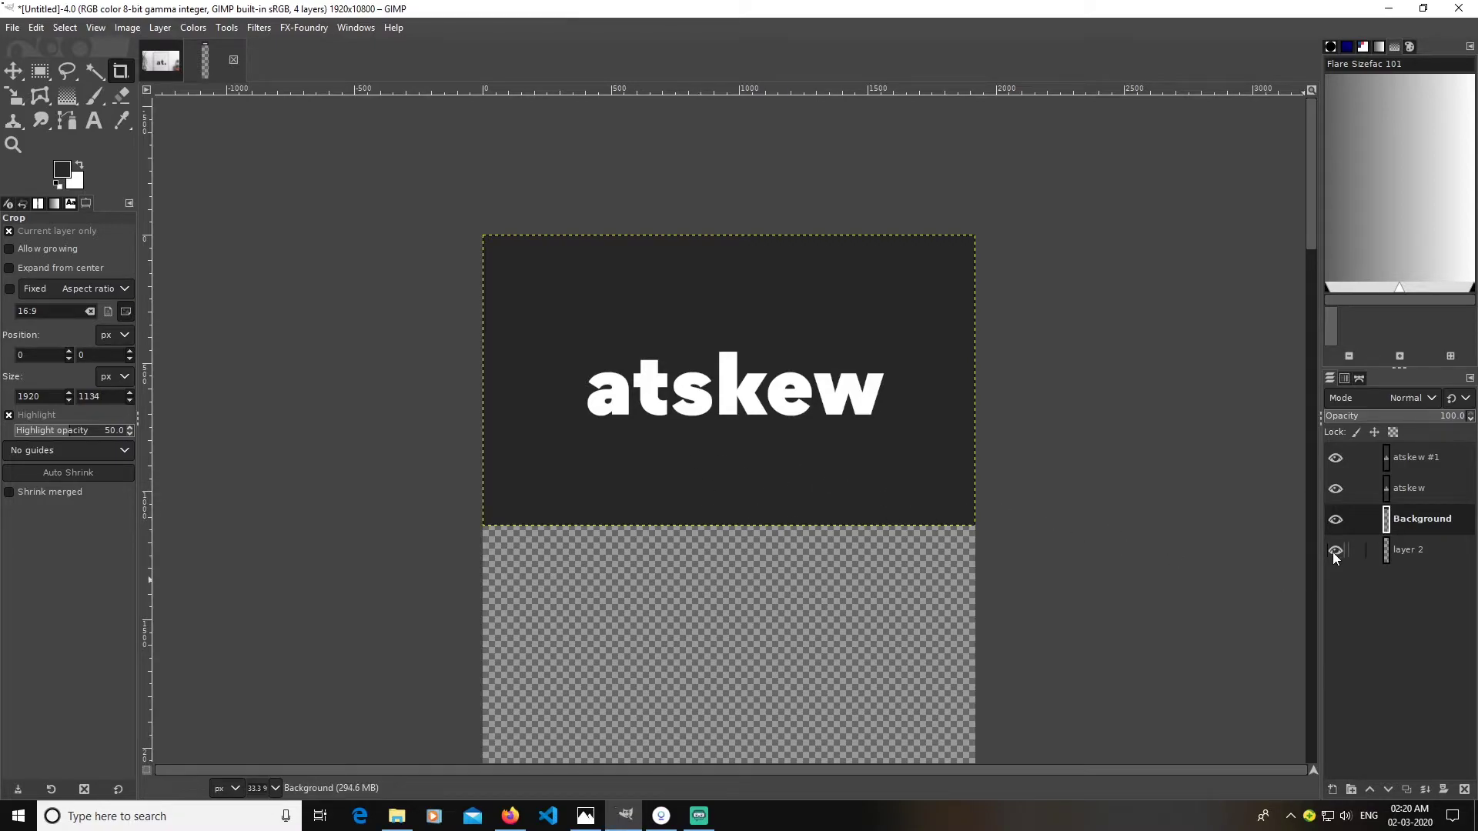
- Fill layer 2 with the white background colour
left_click(1401, 552)
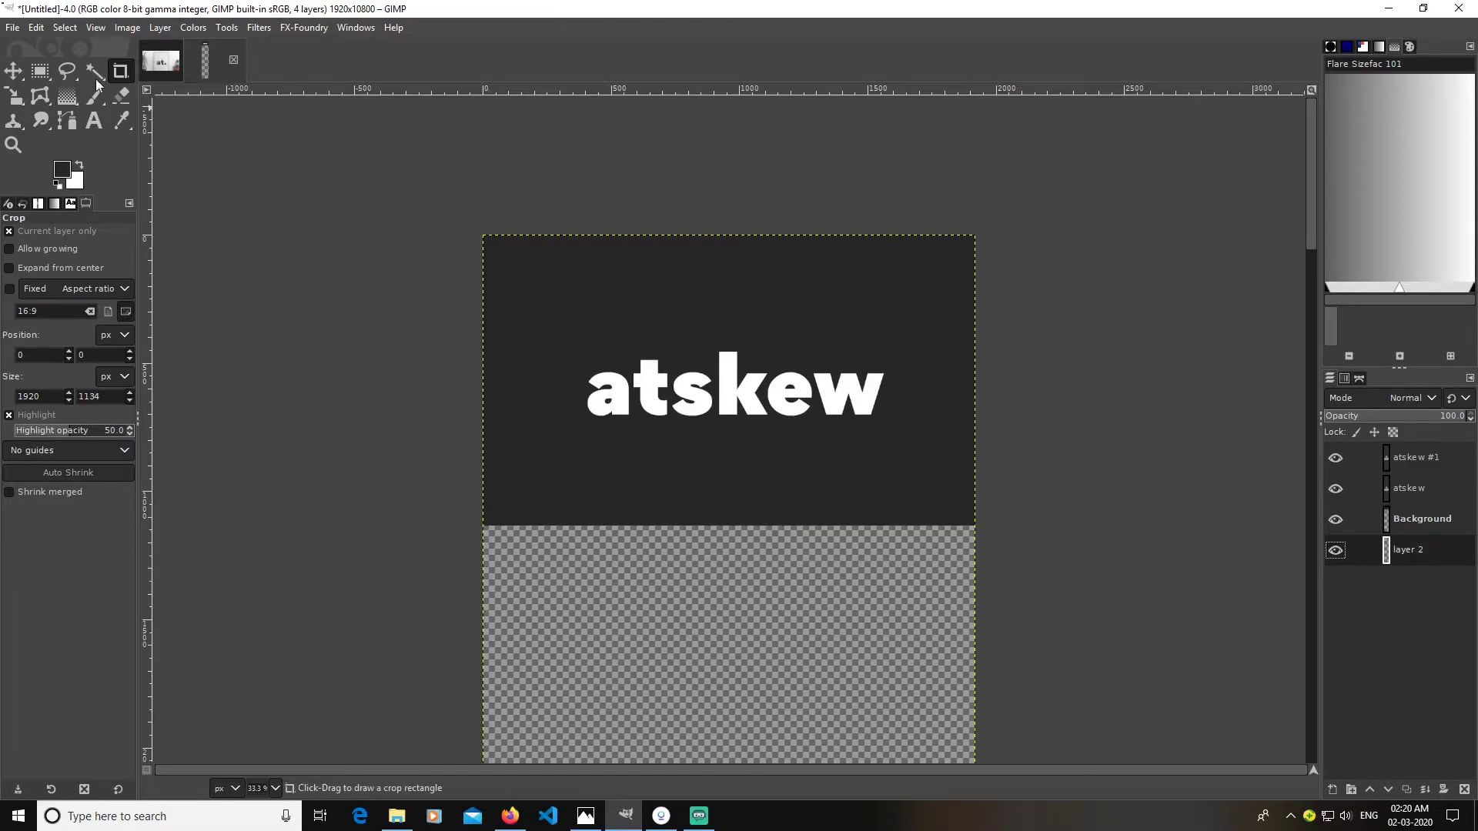
left_click(36, 27)
left_click(77, 336)
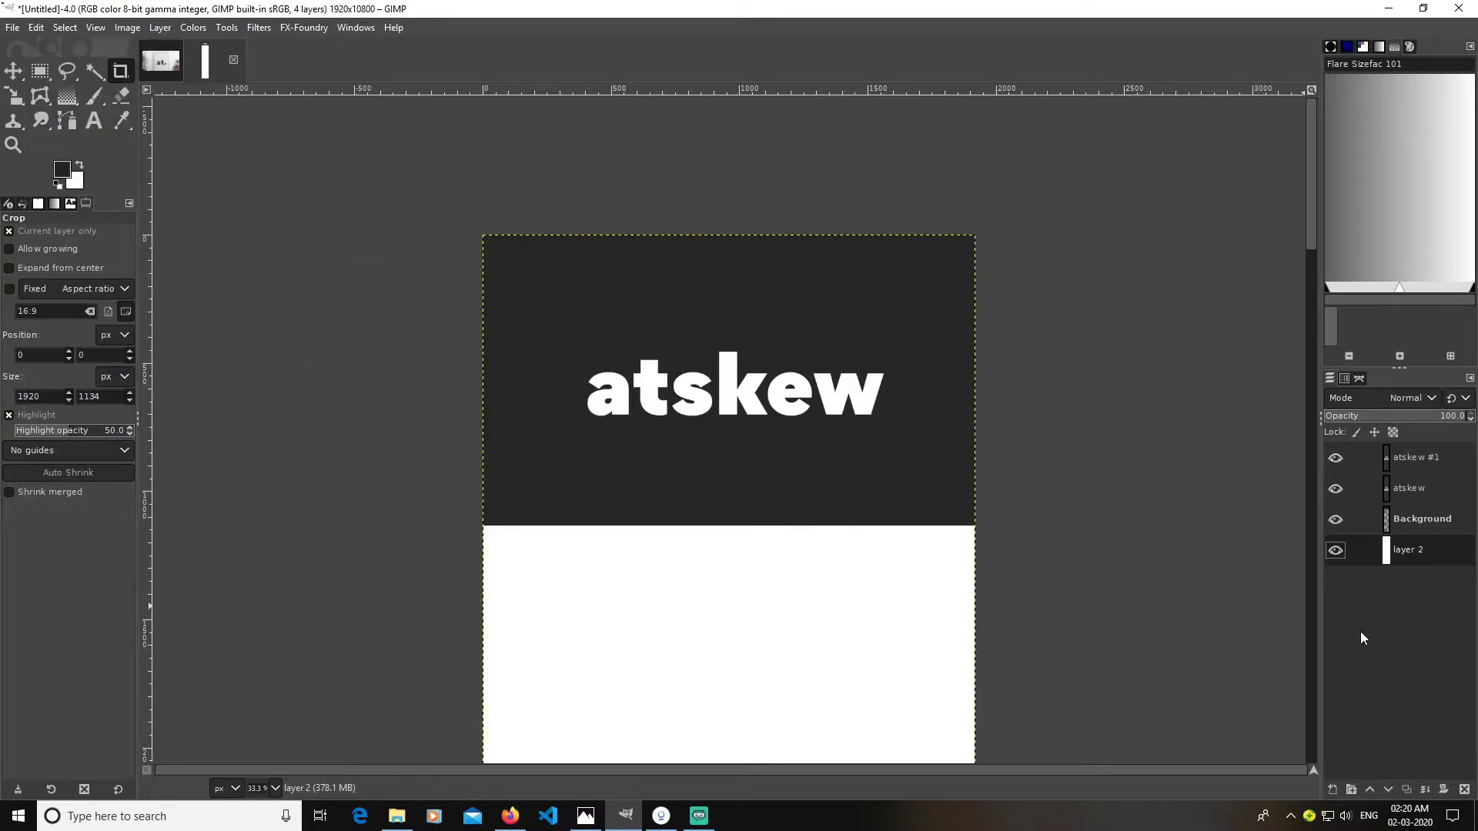
left_click(38, 74)
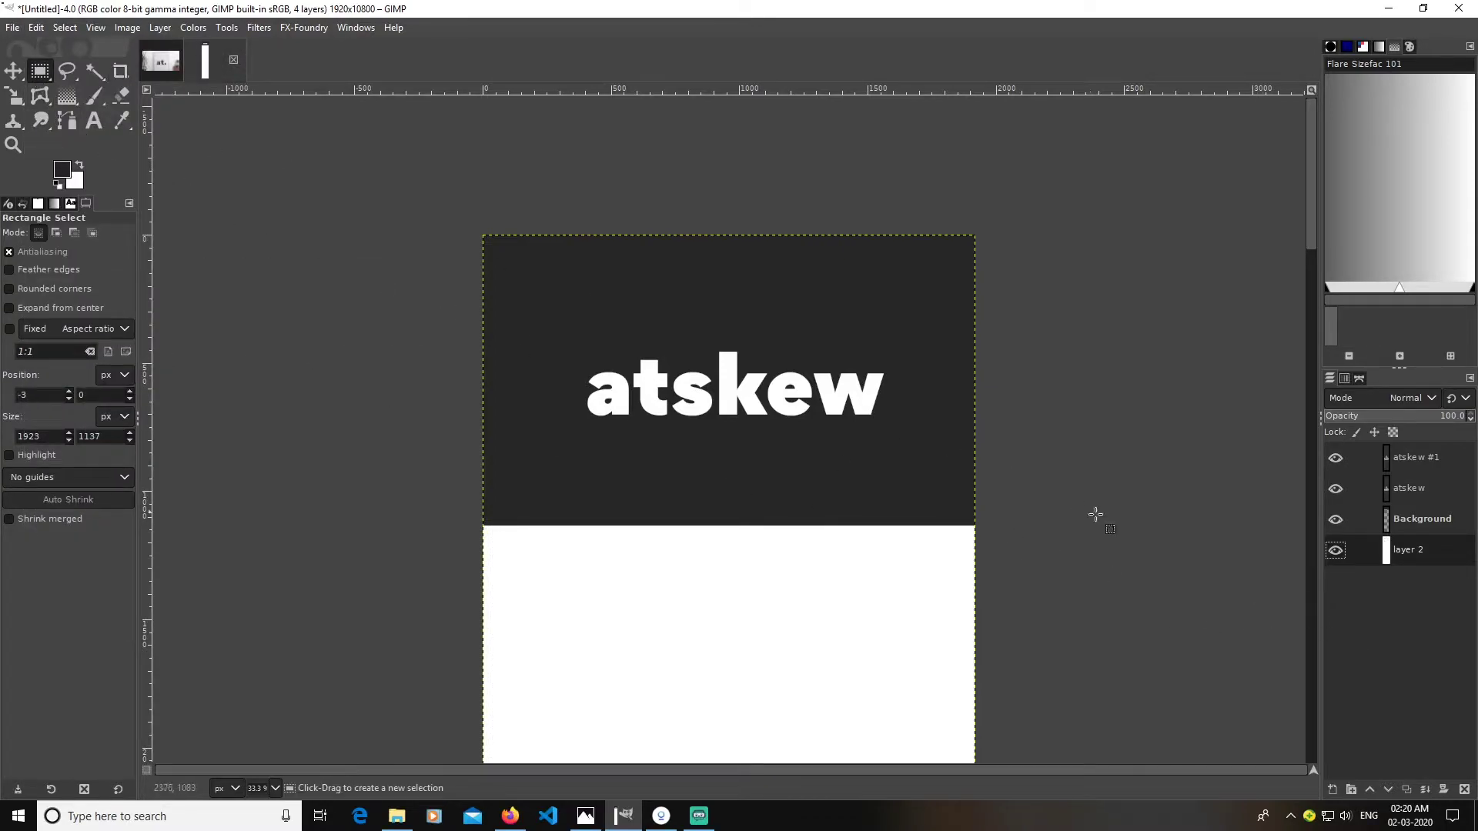
left_click_drag(1128, 604, 1143, 492)
scroll(1038, 584, "down", 5)
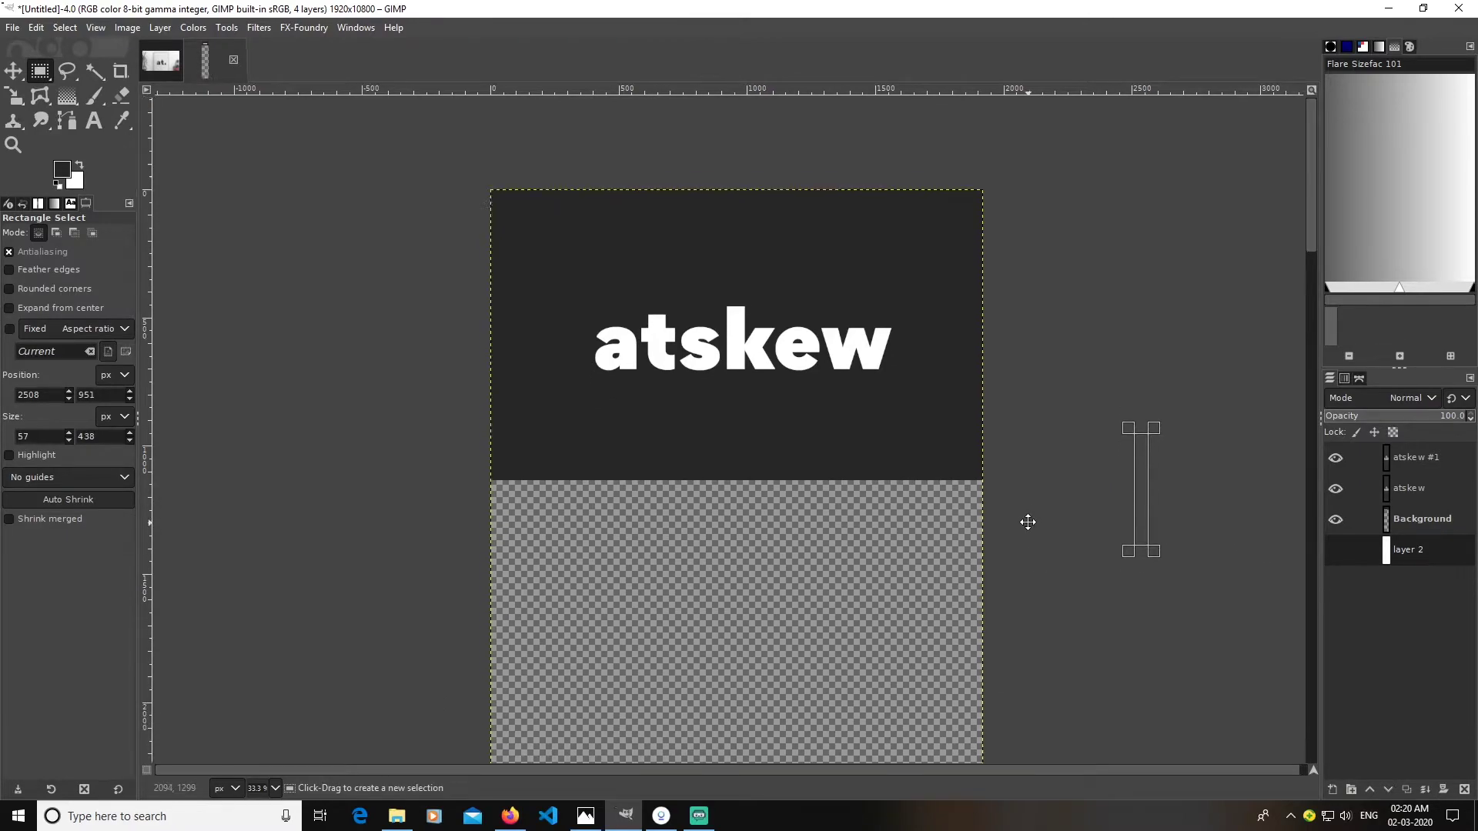
scroll(1026, 521, "right", 1)
left_click(1335, 550)
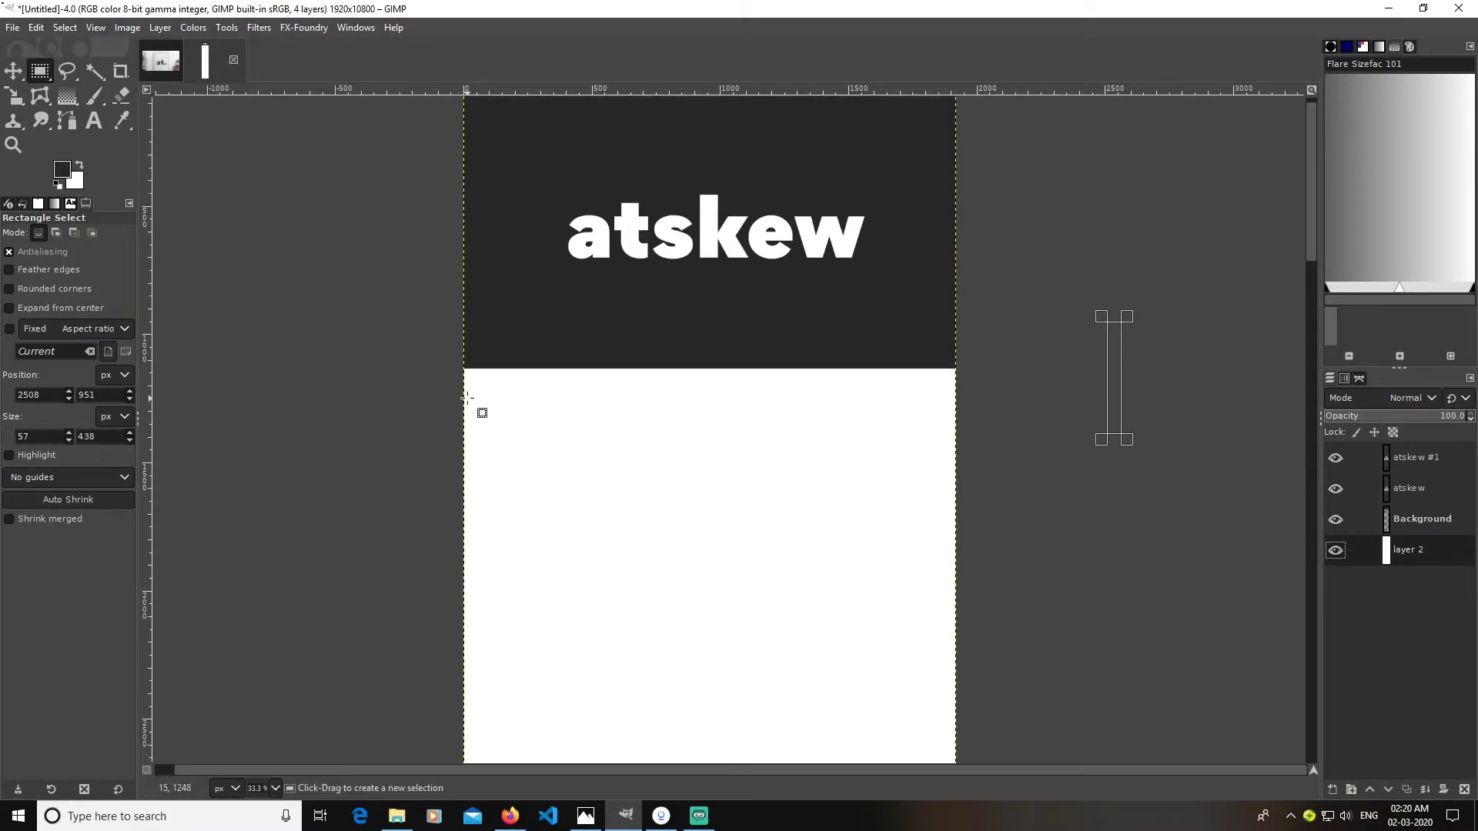
left_click_drag(462, 388, 959, 712)
left_click_drag(684, 399, 686, 413)
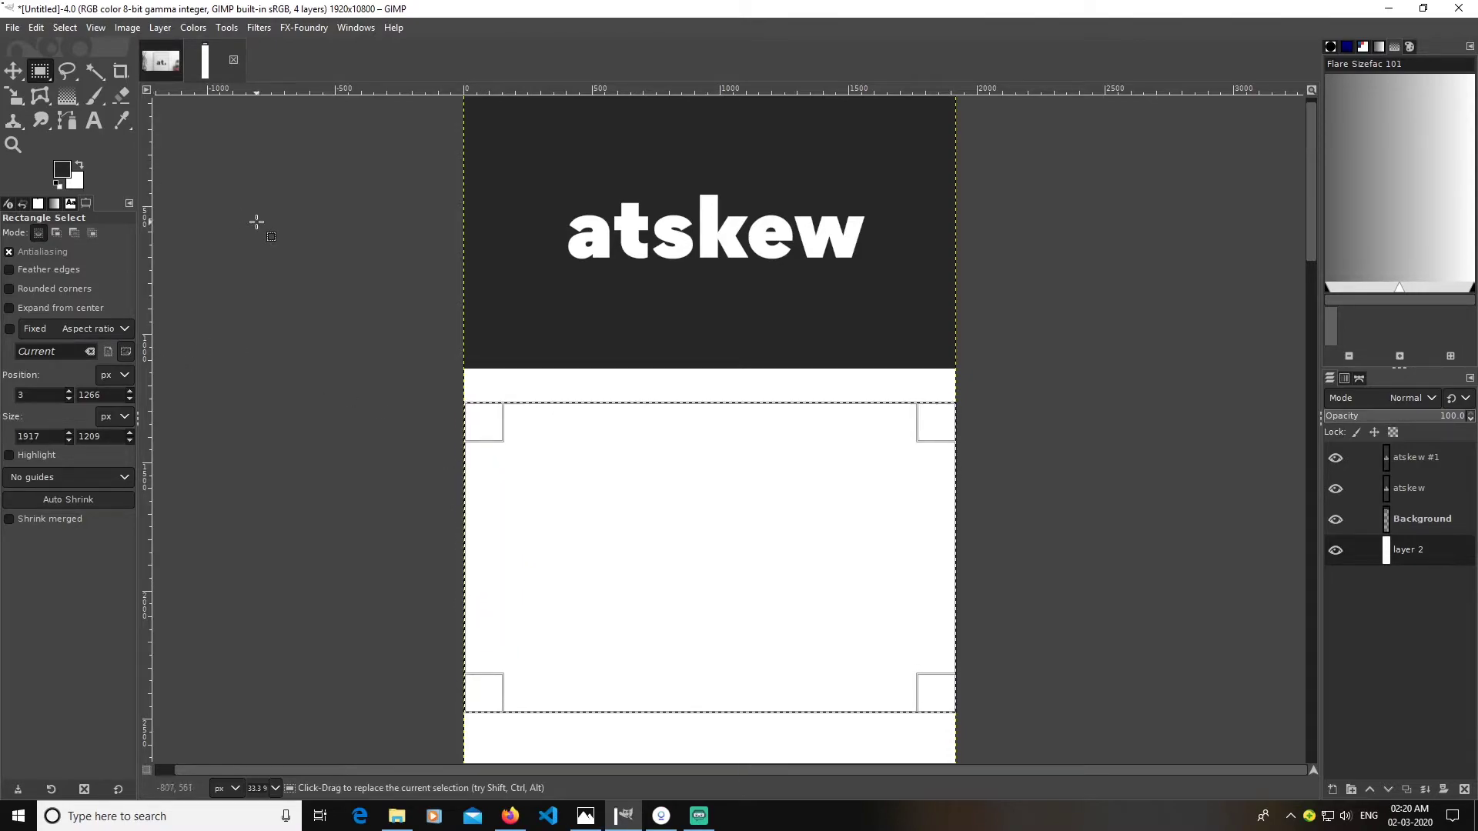
left_click_drag(1142, 475, 729, 353)
left_click(11, 27)
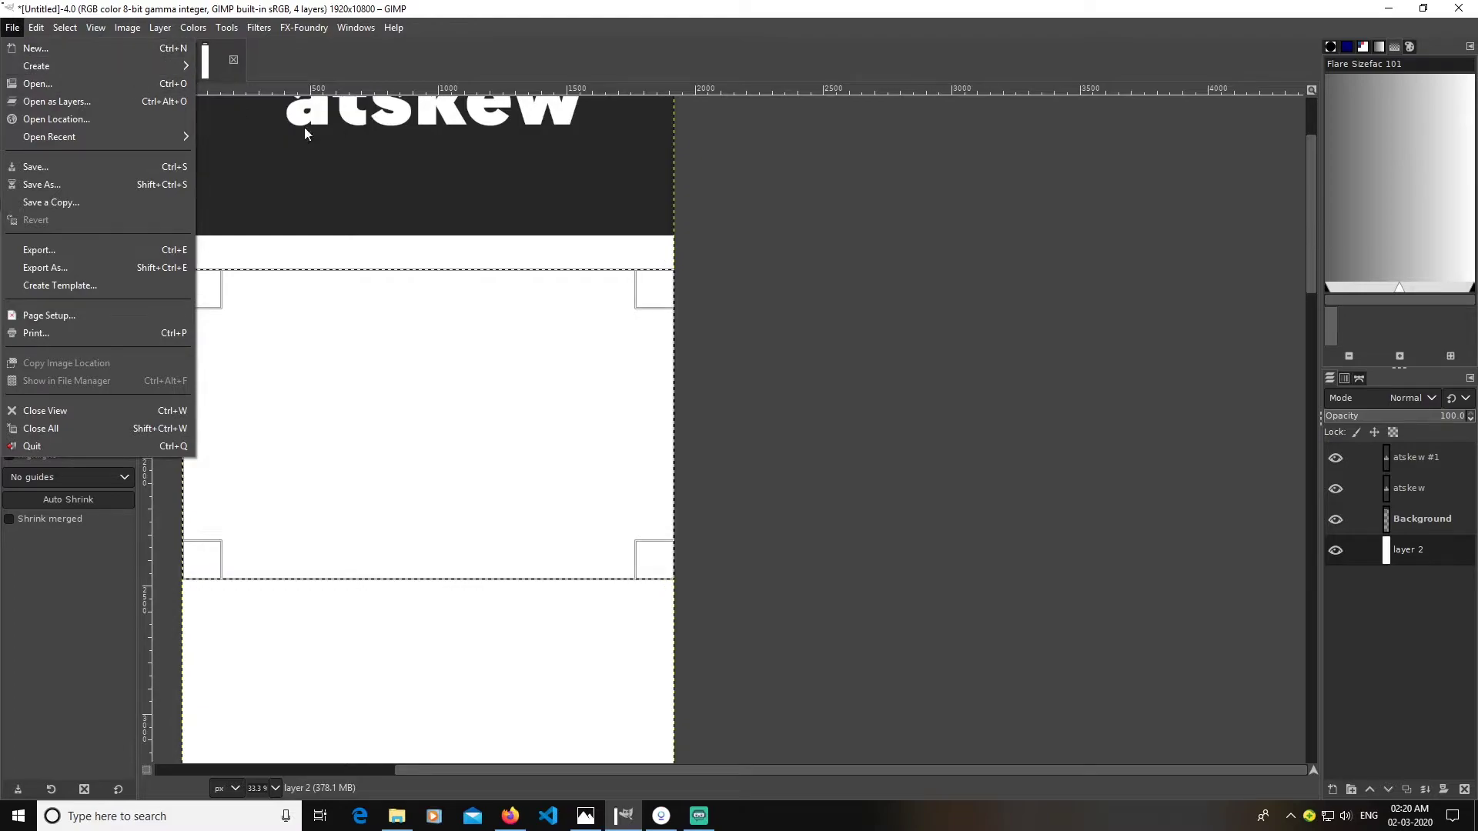
left_click(940, 321)
left_click_drag(940, 320, 1065, 441)
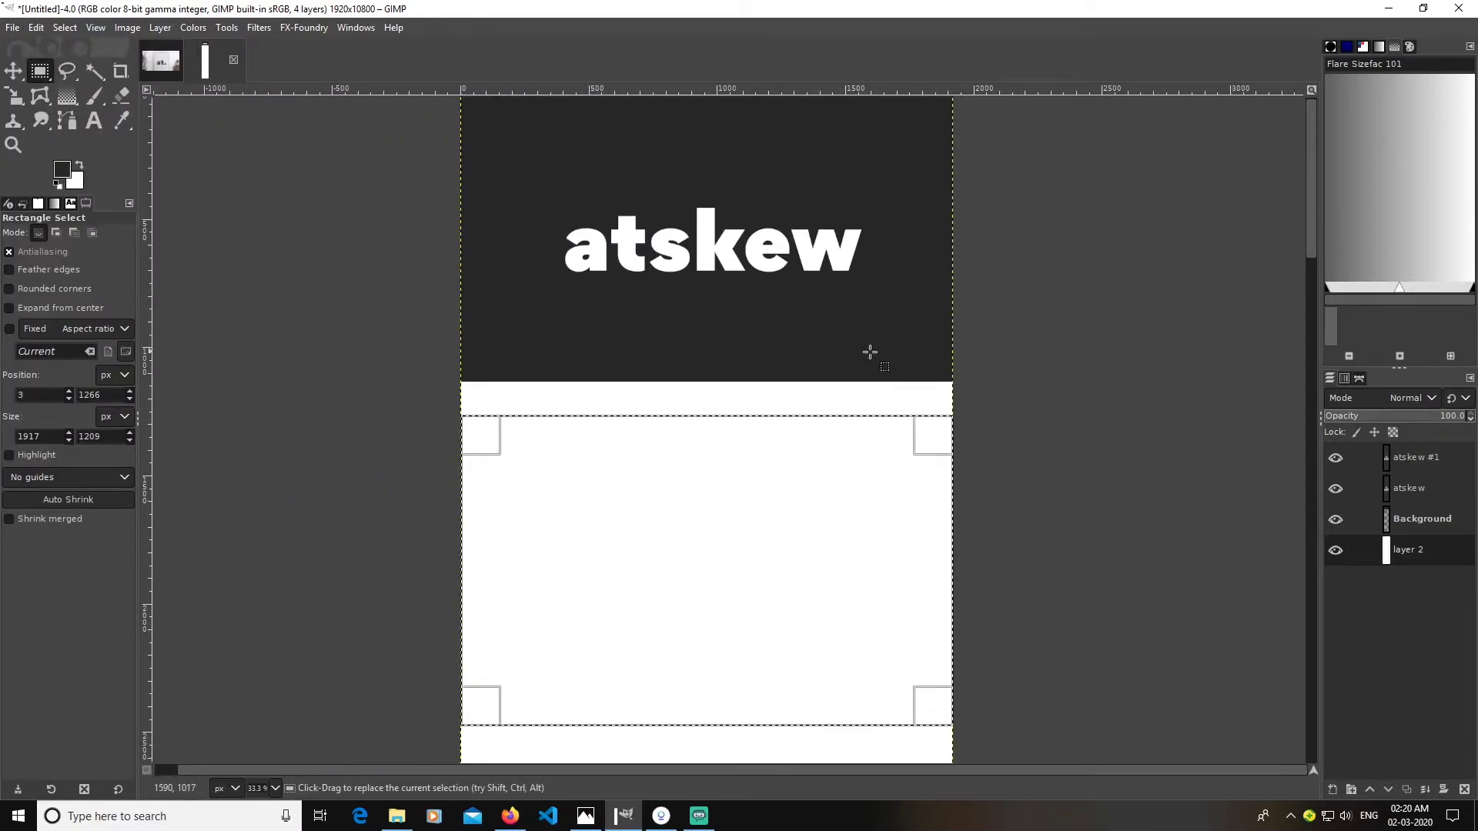
left_click(1054, 533)
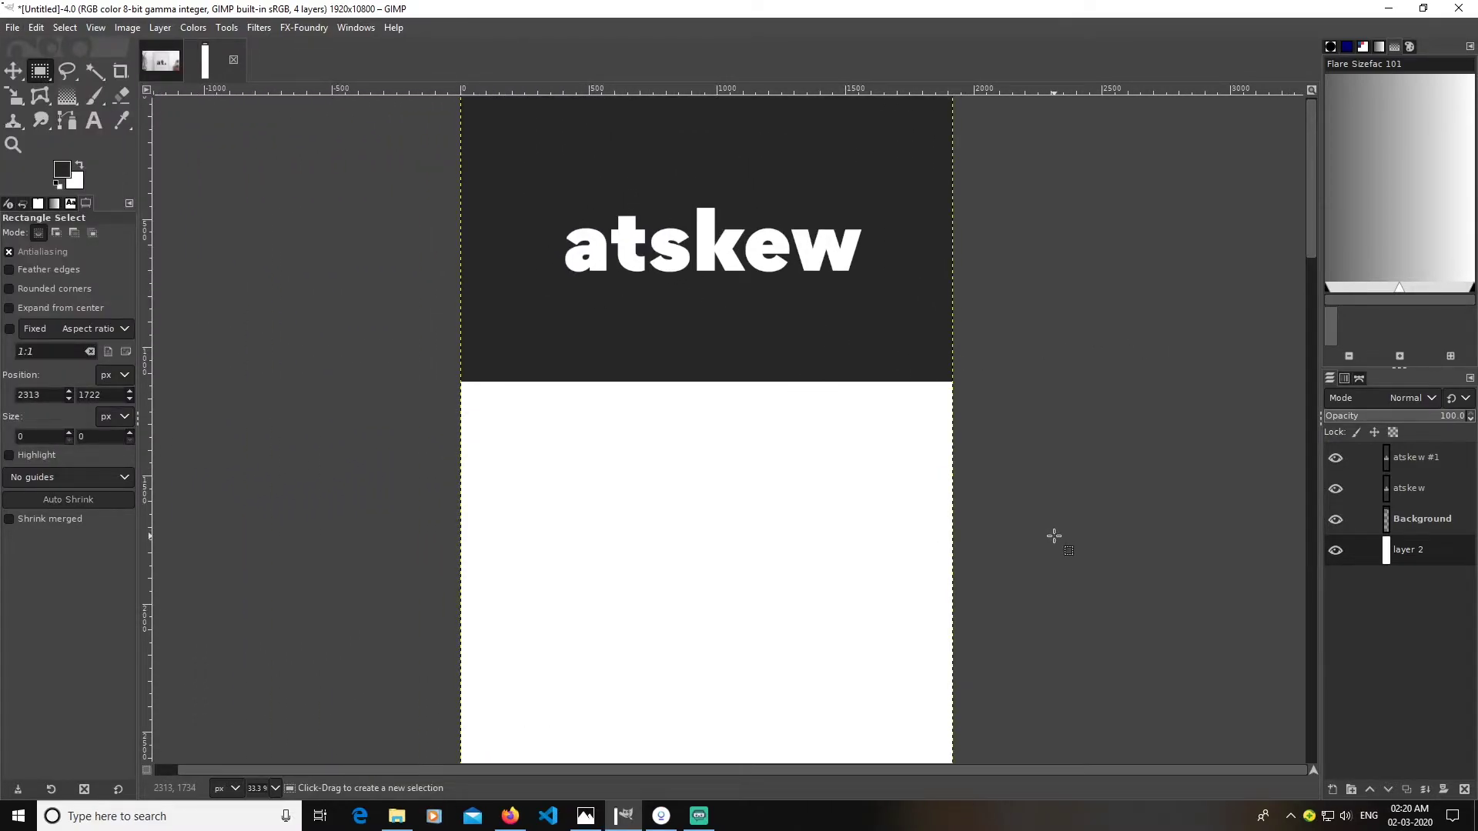
- Create a new 1920 × 1080 px image and leave it without any selection
left_click(6, 28)
left_click(53, 46)
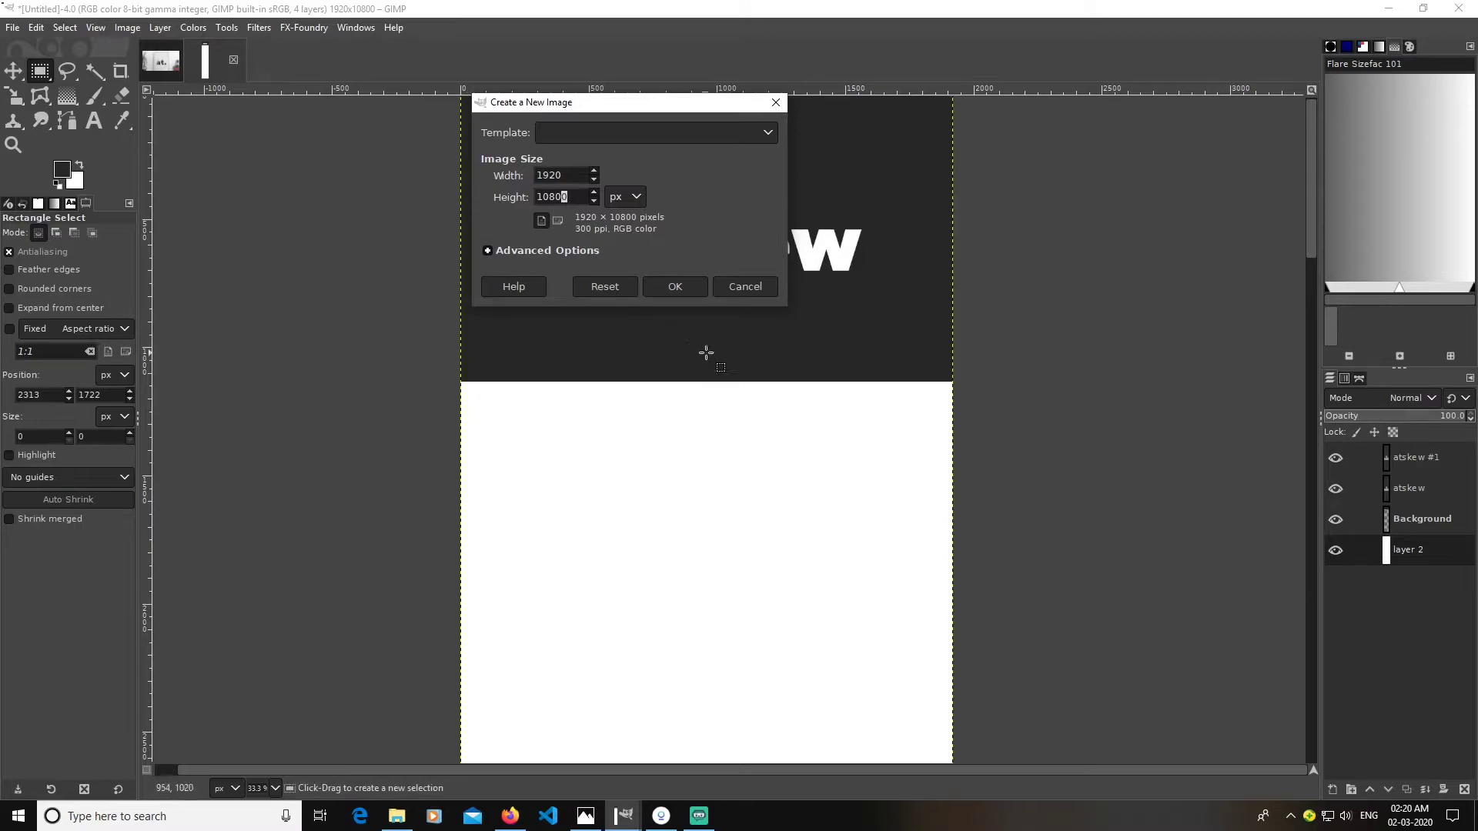
key("BackSpace")
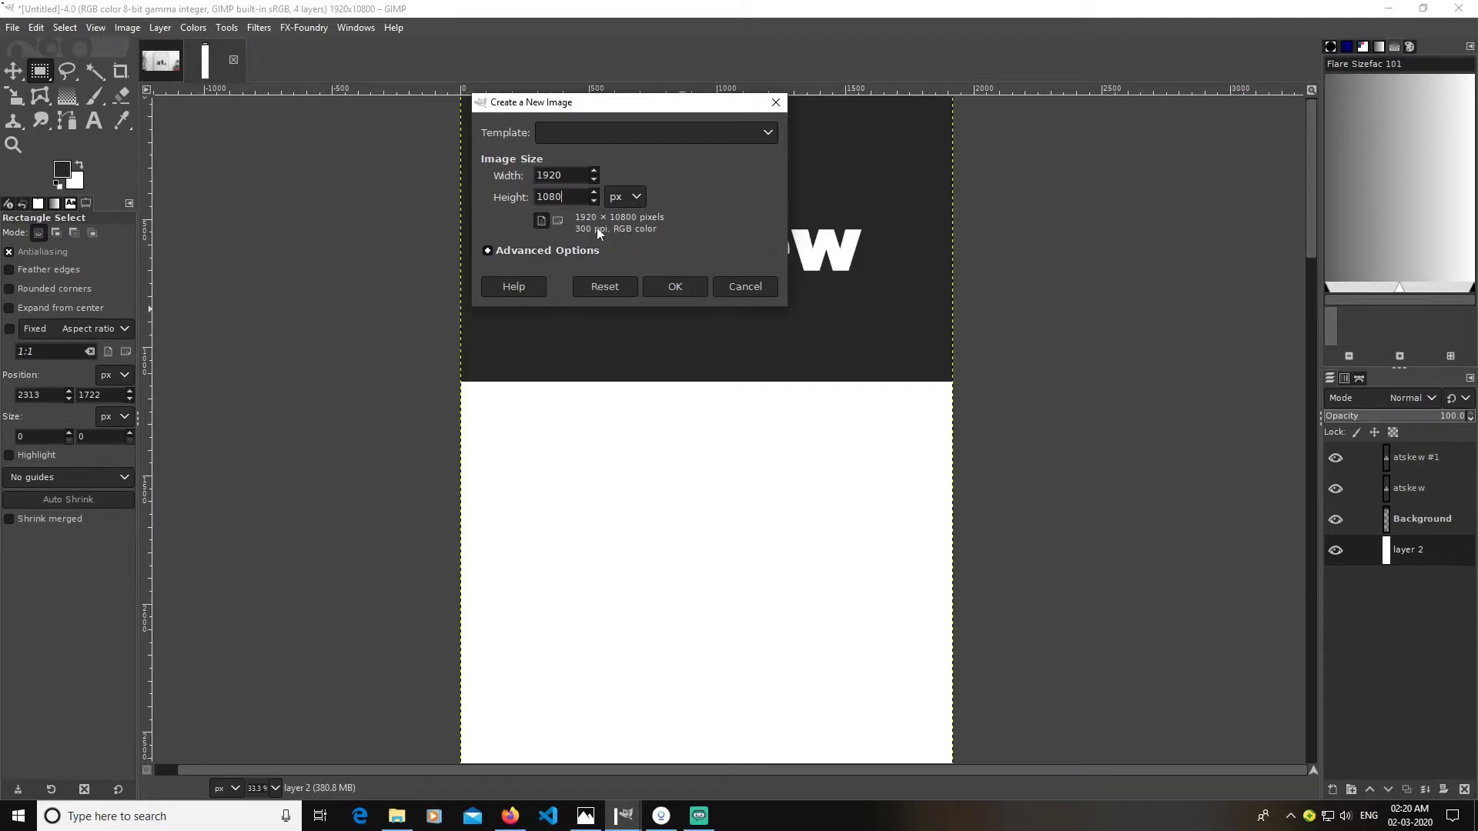
left_click(674, 289)
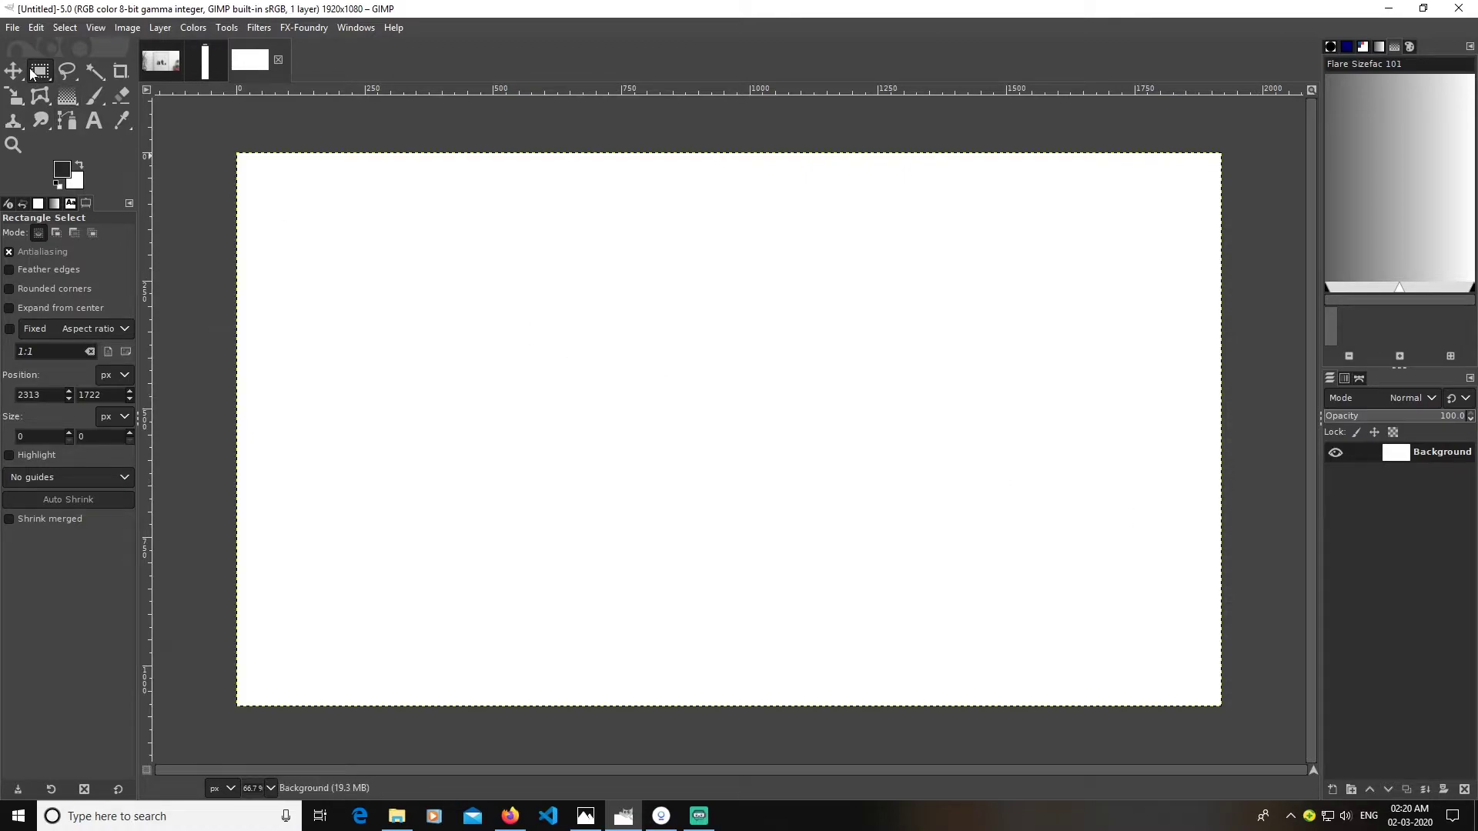
left_click_drag(712, 154, 1158, 631)
left_click(1218, 709)
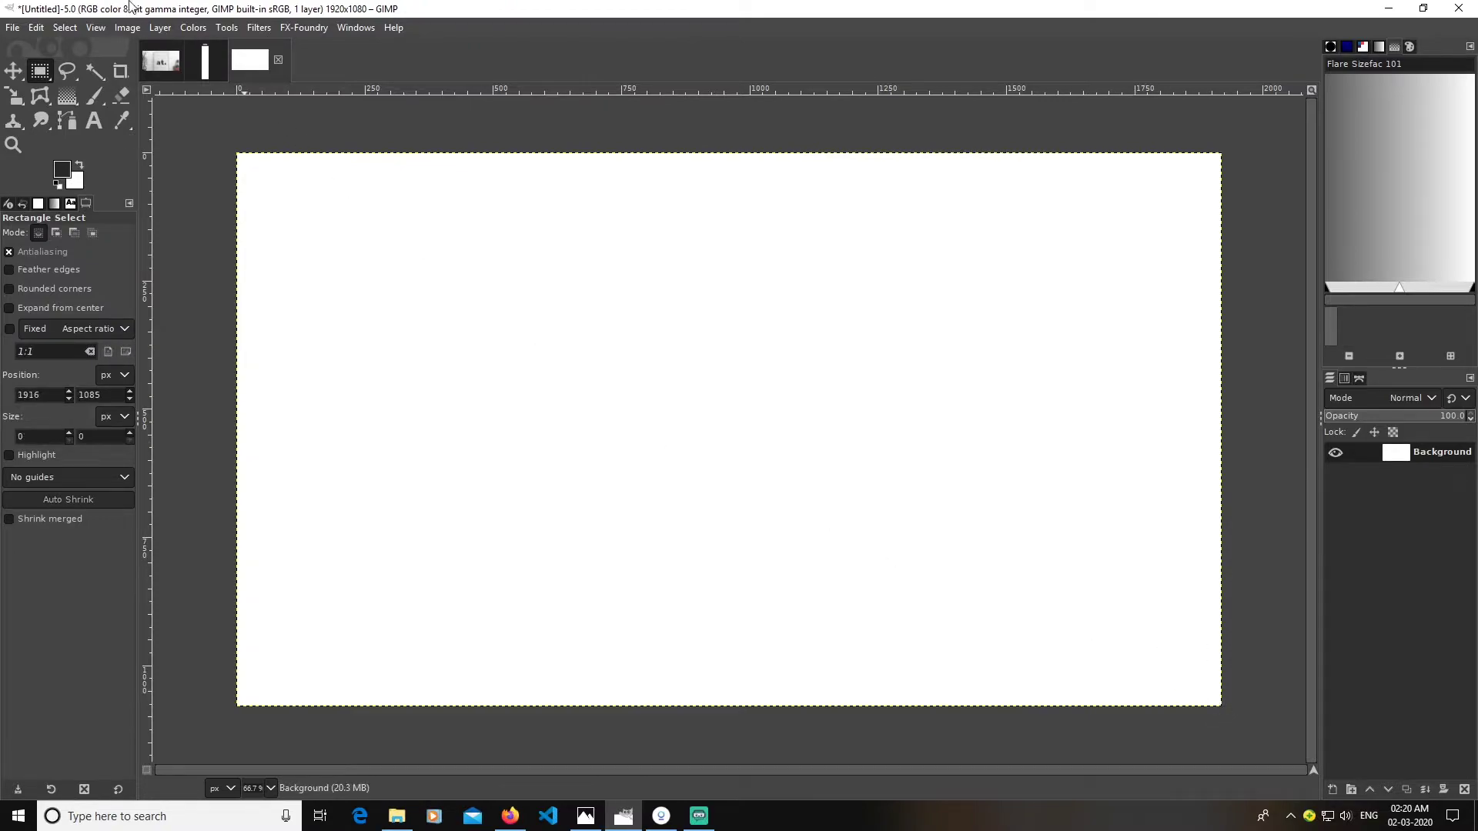
- Add a vertical guide at 50% of the new image's width
left_click(95, 30)
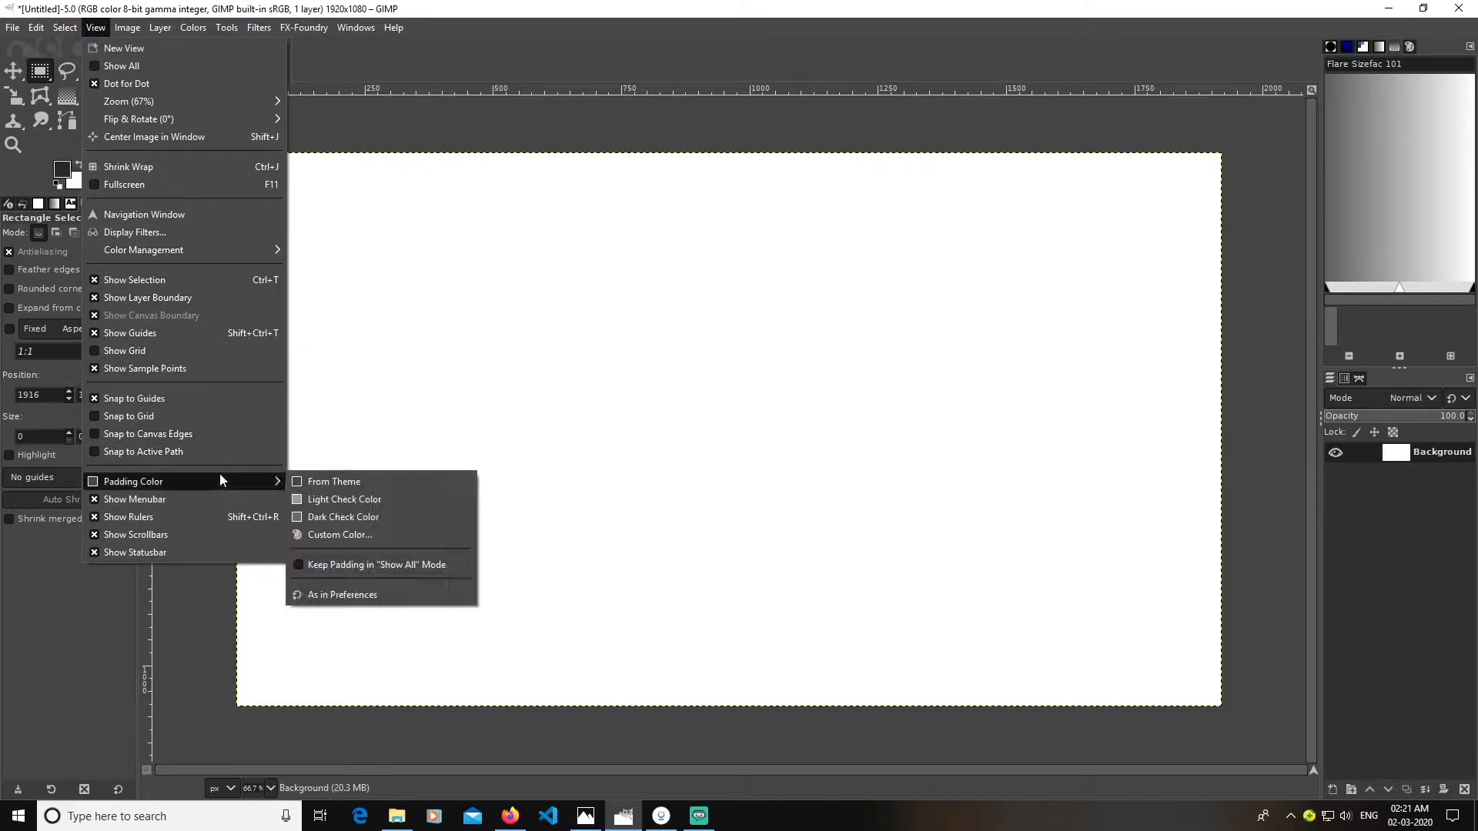
mouse_move(117, 31)
mouse_move(256, 410)
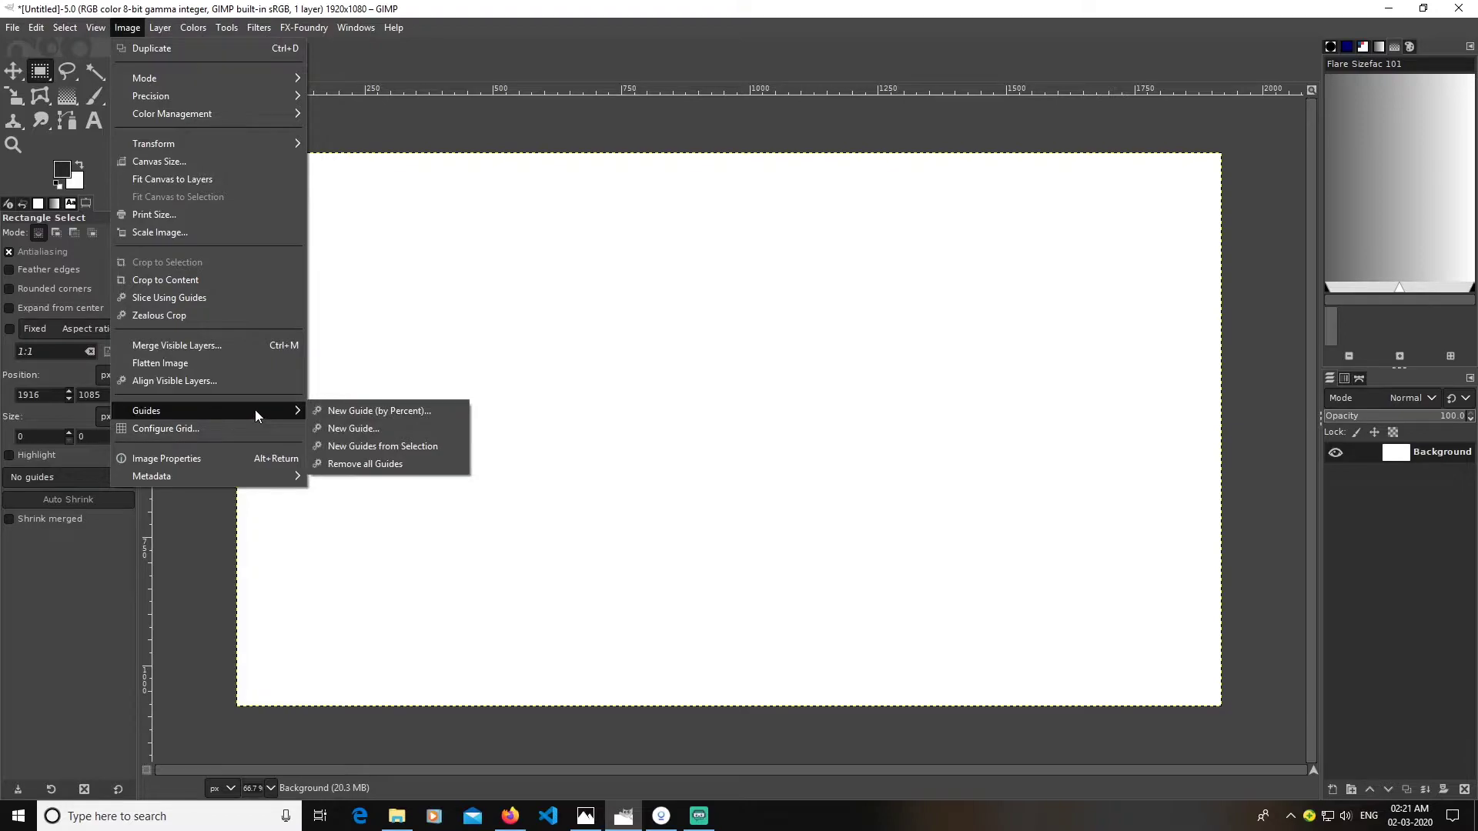
left_click(342, 413)
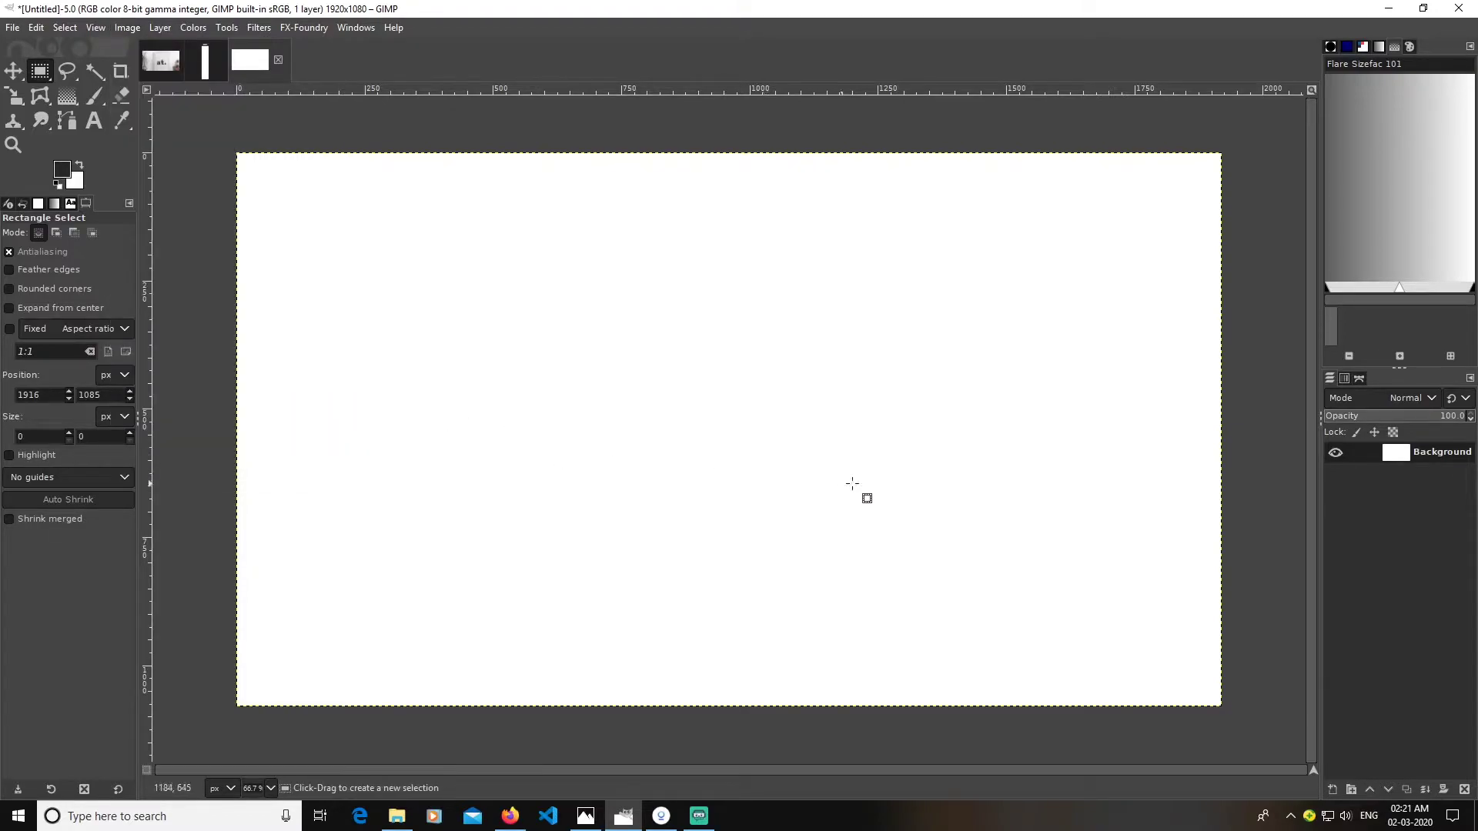
left_click_drag(796, 362, 944, 335)
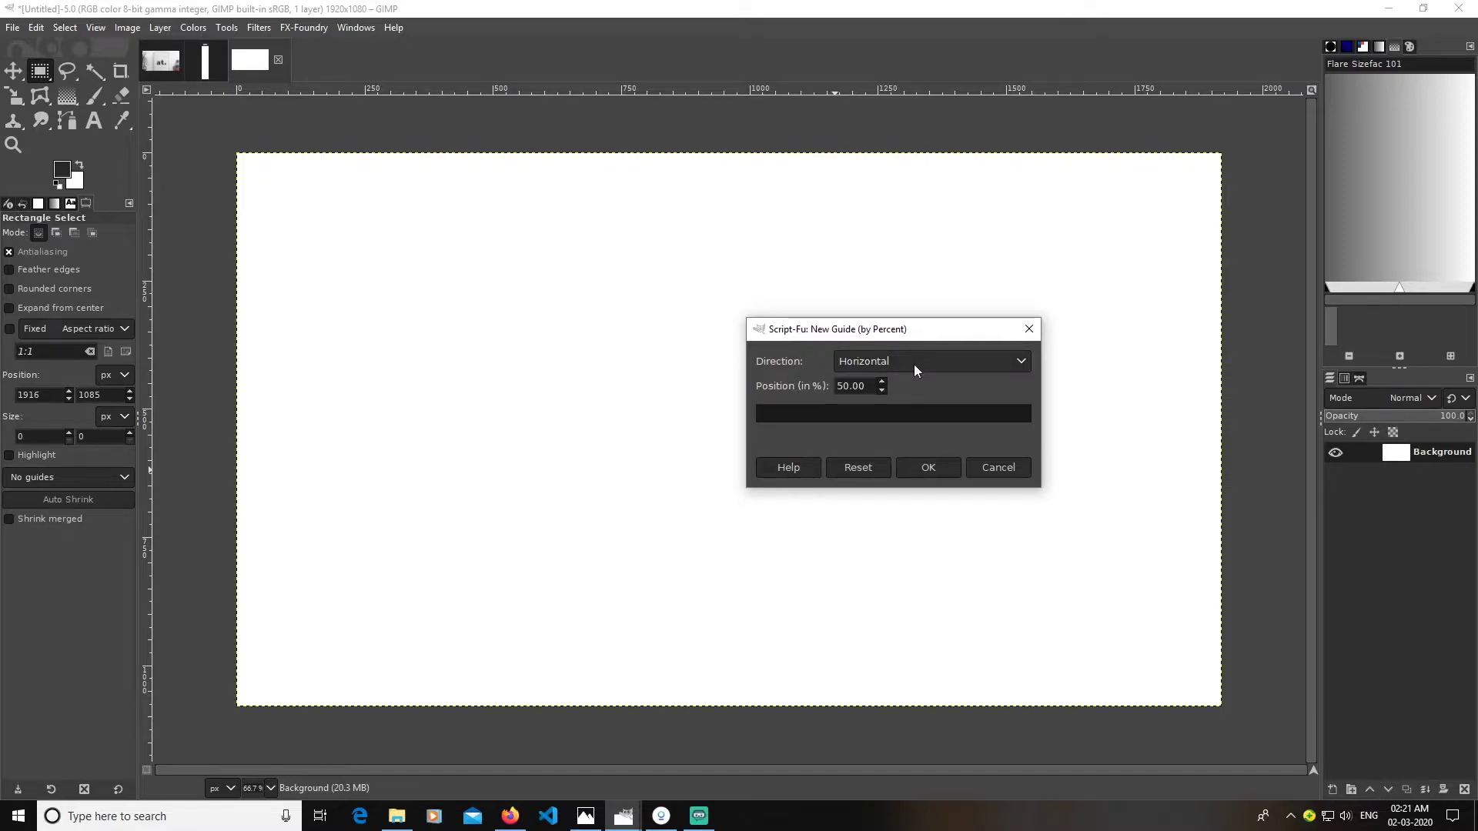
left_click(925, 362)
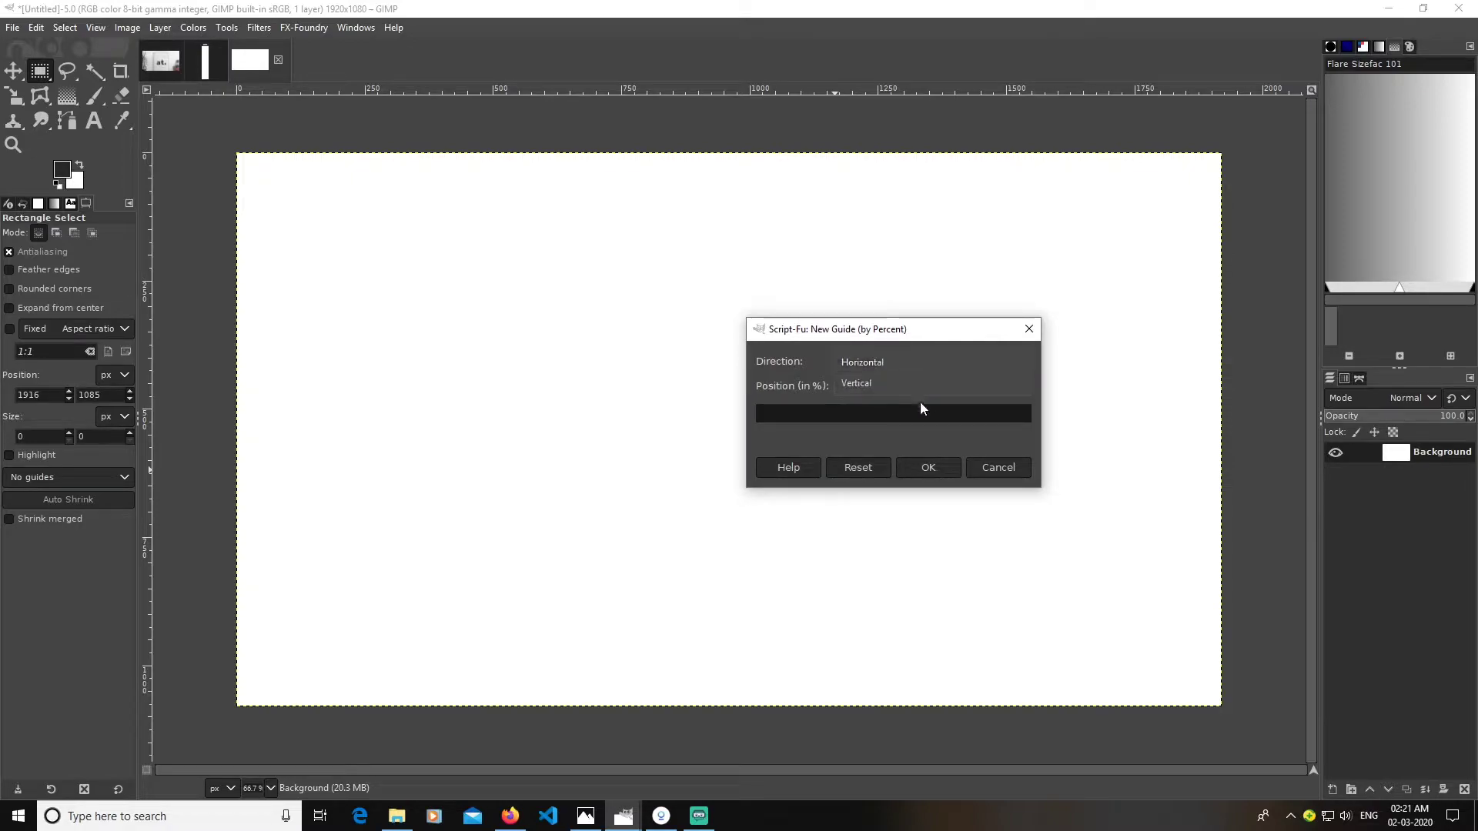
left_click(913, 385)
left_click(928, 467)
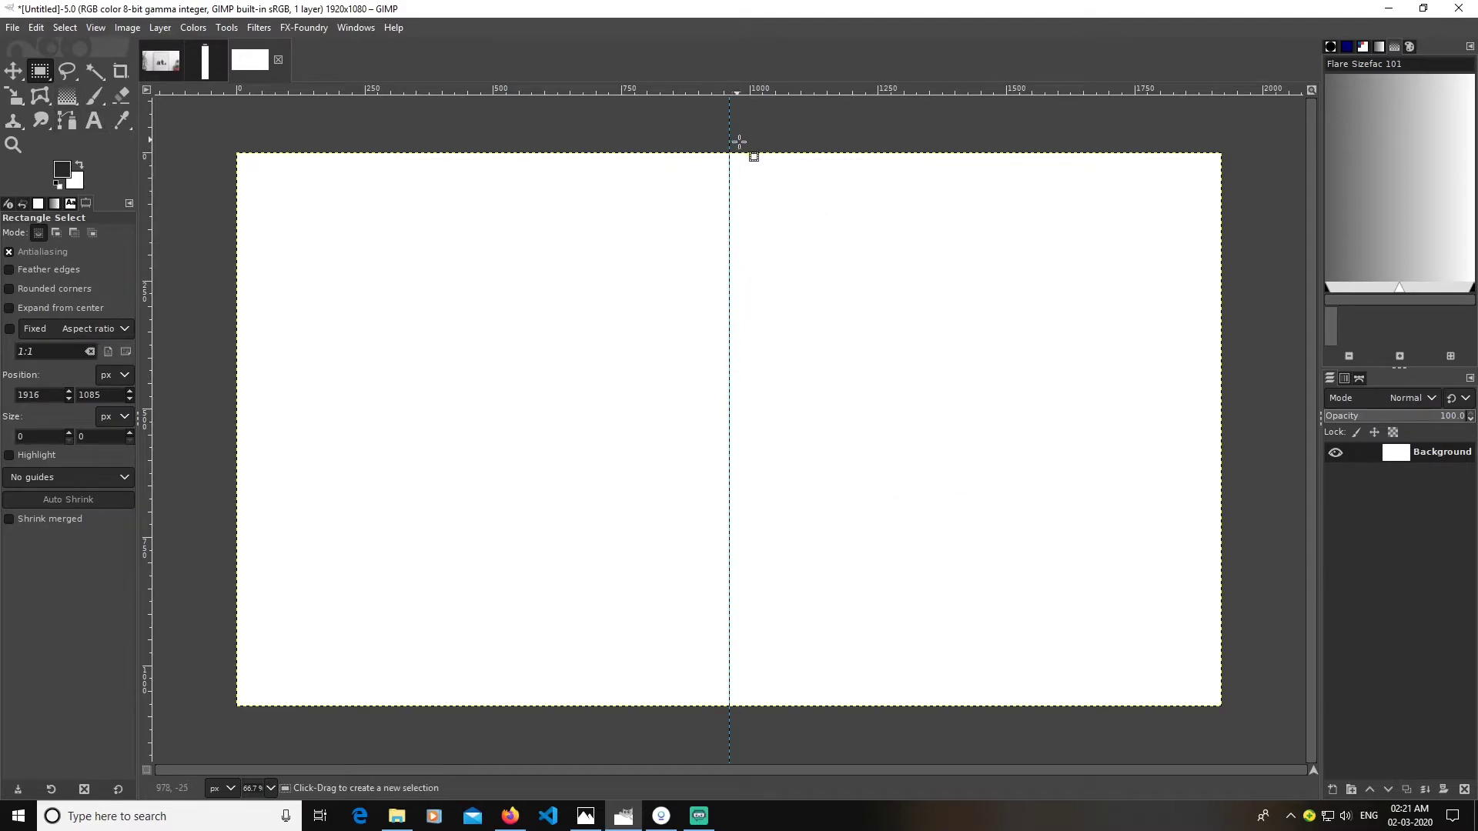
- Select the canvas half right of the guide, about 965 × 1151 px from x 960, and fill it with the dark foreground colour
left_click_drag(739, 158, 1224, 708)
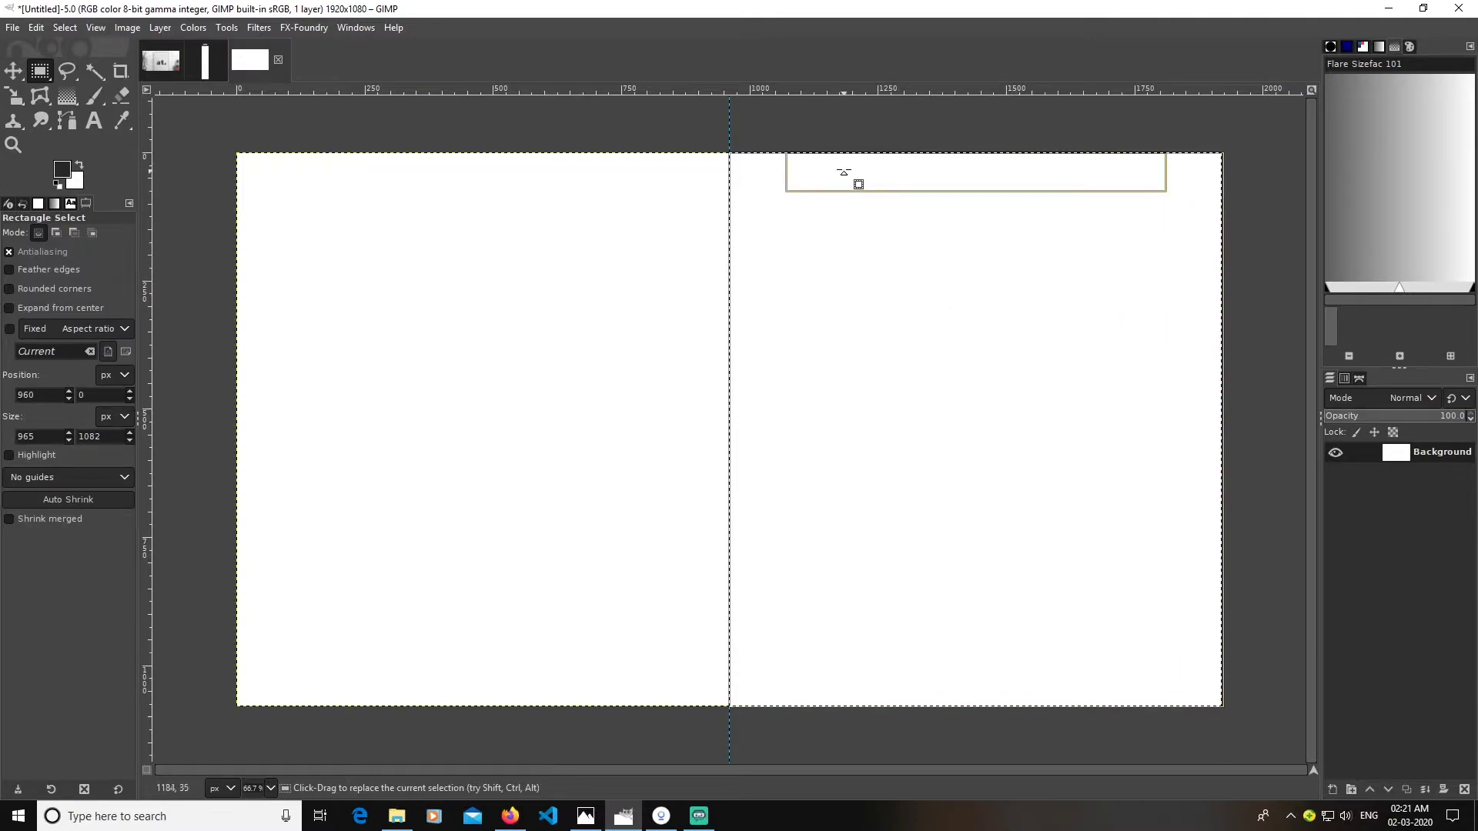
left_click_drag(851, 171, 850, 160)
left_click_drag(907, 688, 907, 713)
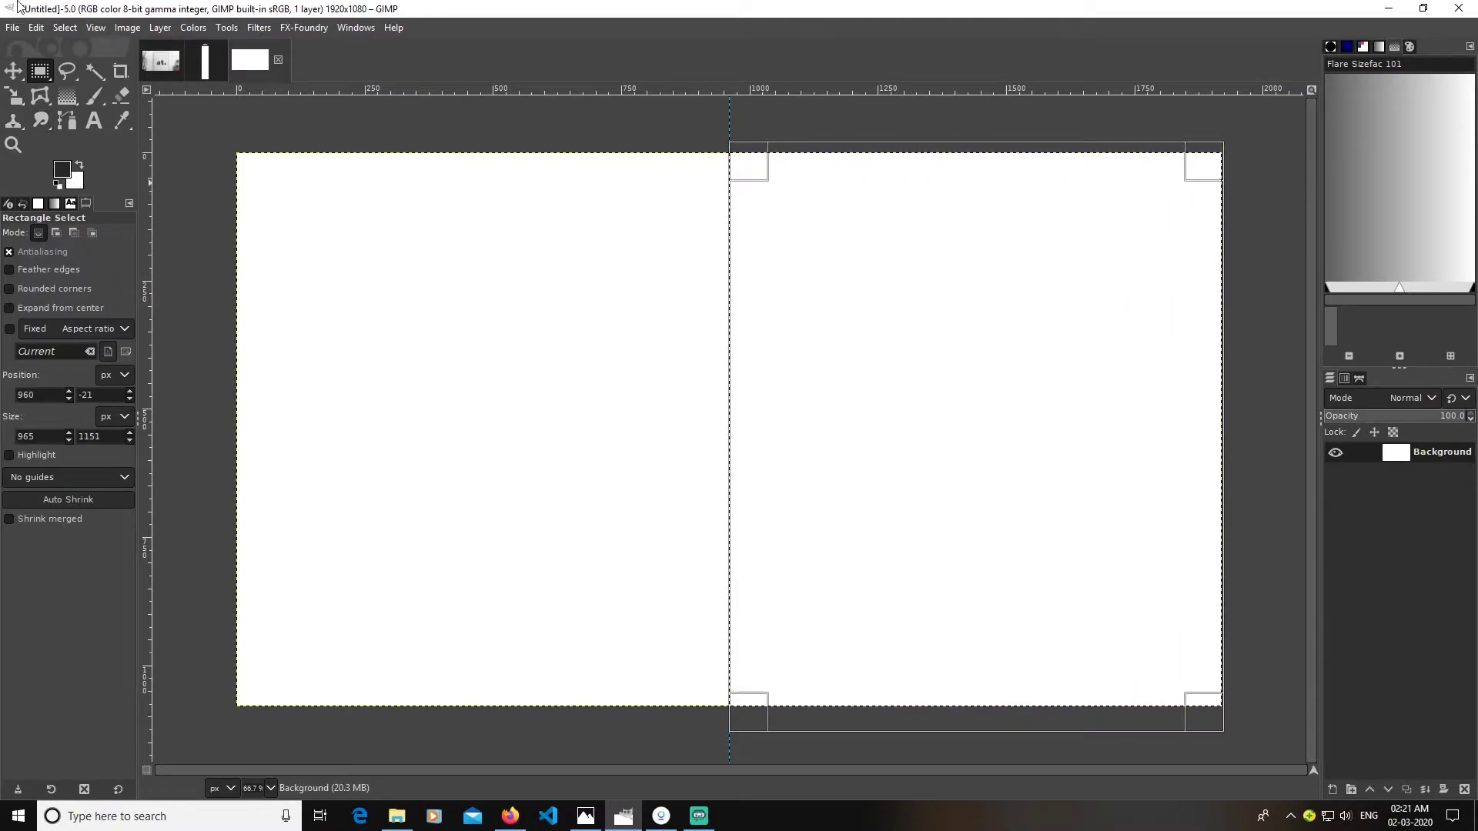
left_click(36, 27)
left_click(99, 319)
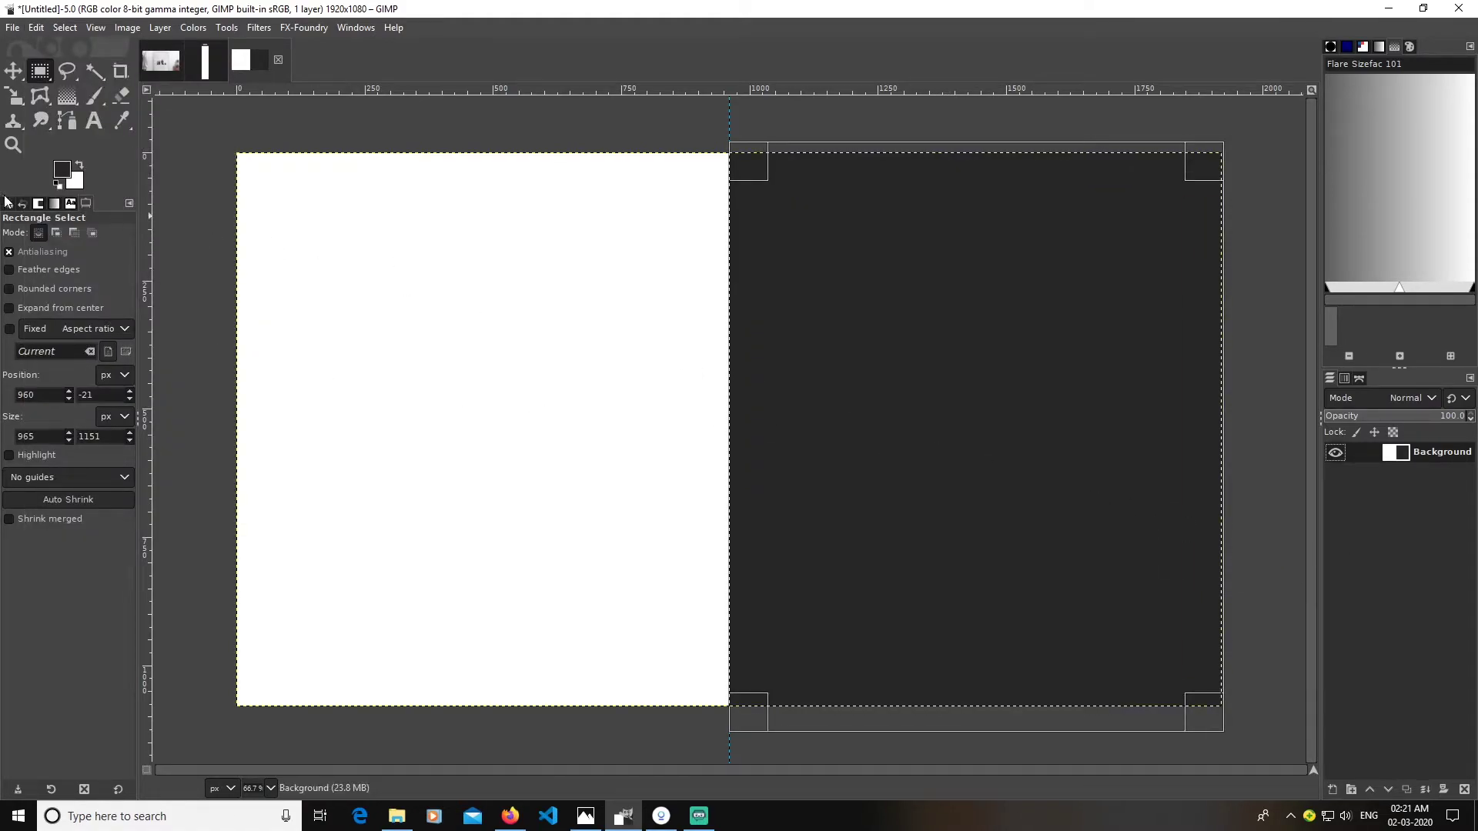
- Draw a text box covering the whole white half of the canvas and enter "atskew" in it
left_click(105, 124)
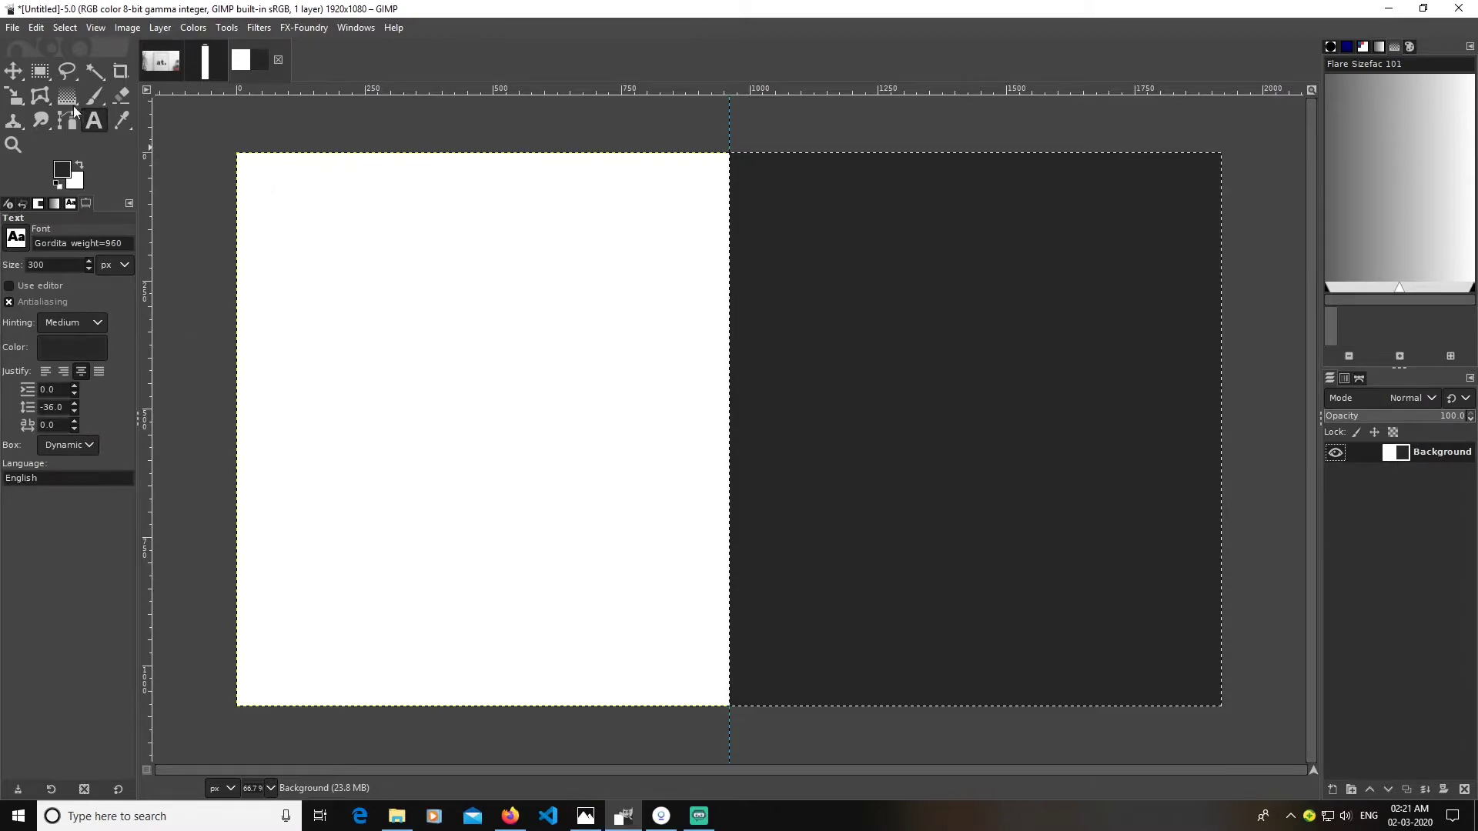
left_click_drag(213, 135, 732, 745)
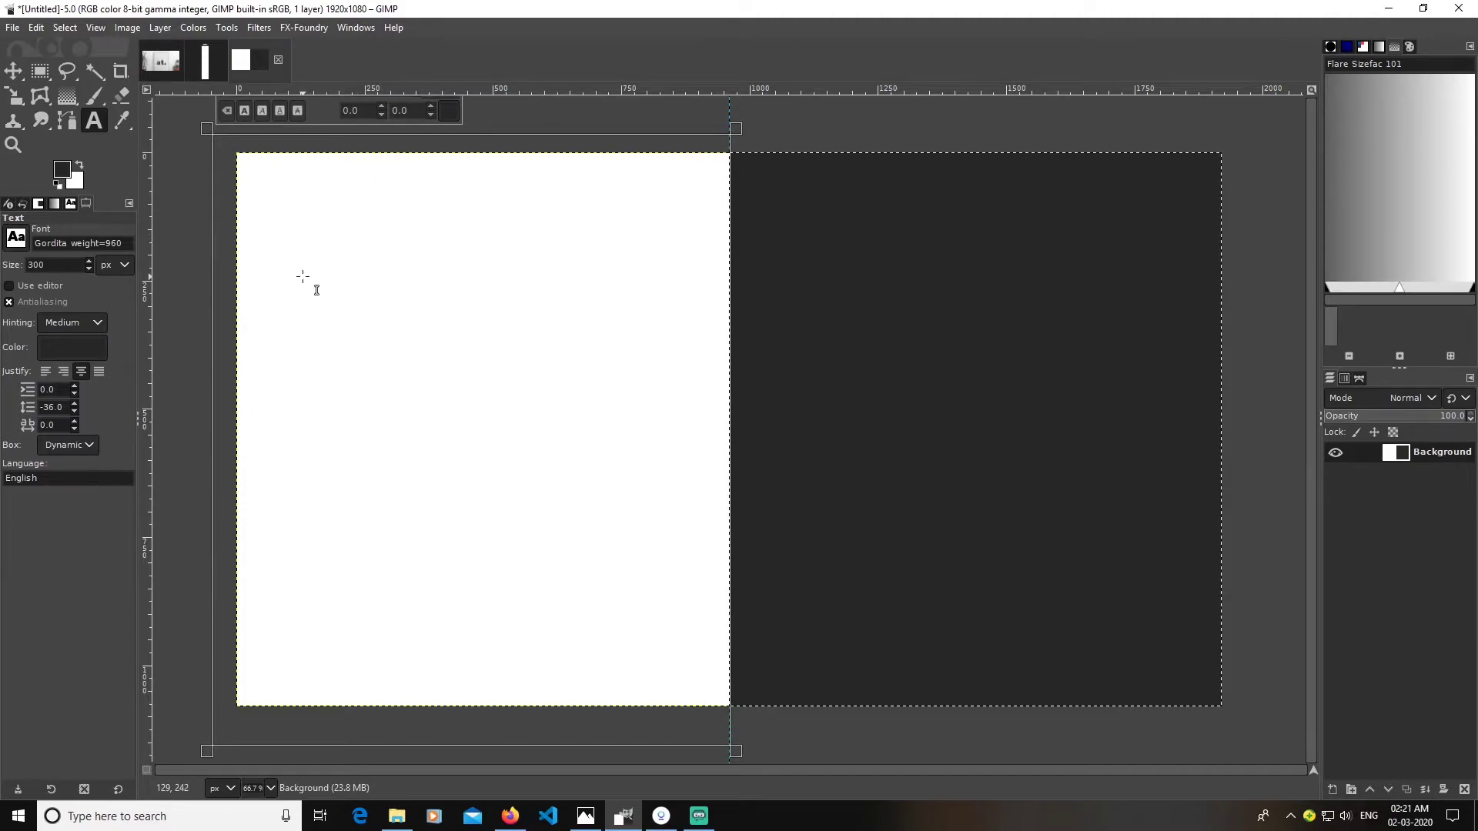
type("atskew")
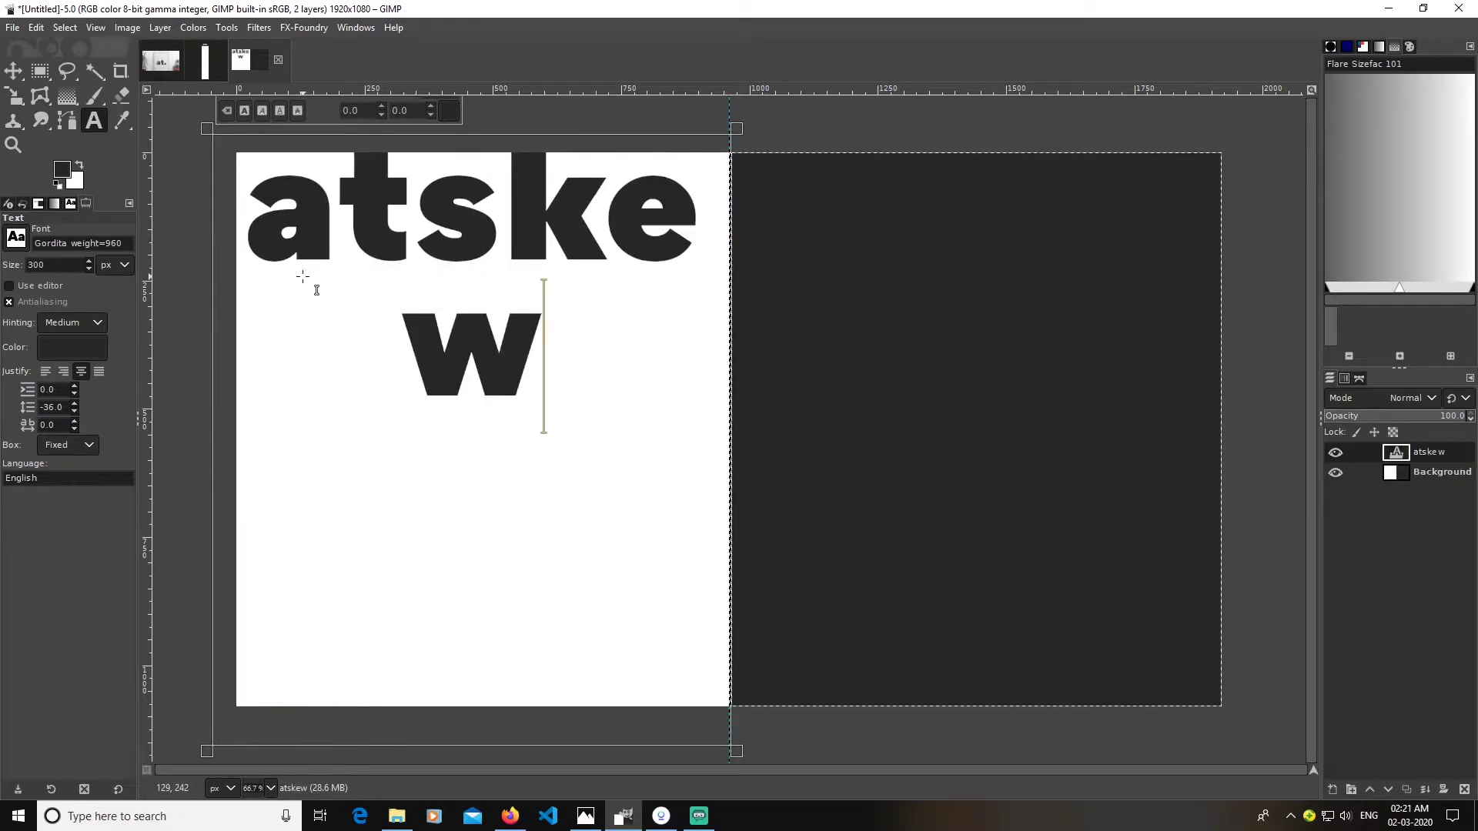
- Set the atskew text's size to 100 px and left-justify it
left_click_drag(46, 265, 3, 255)
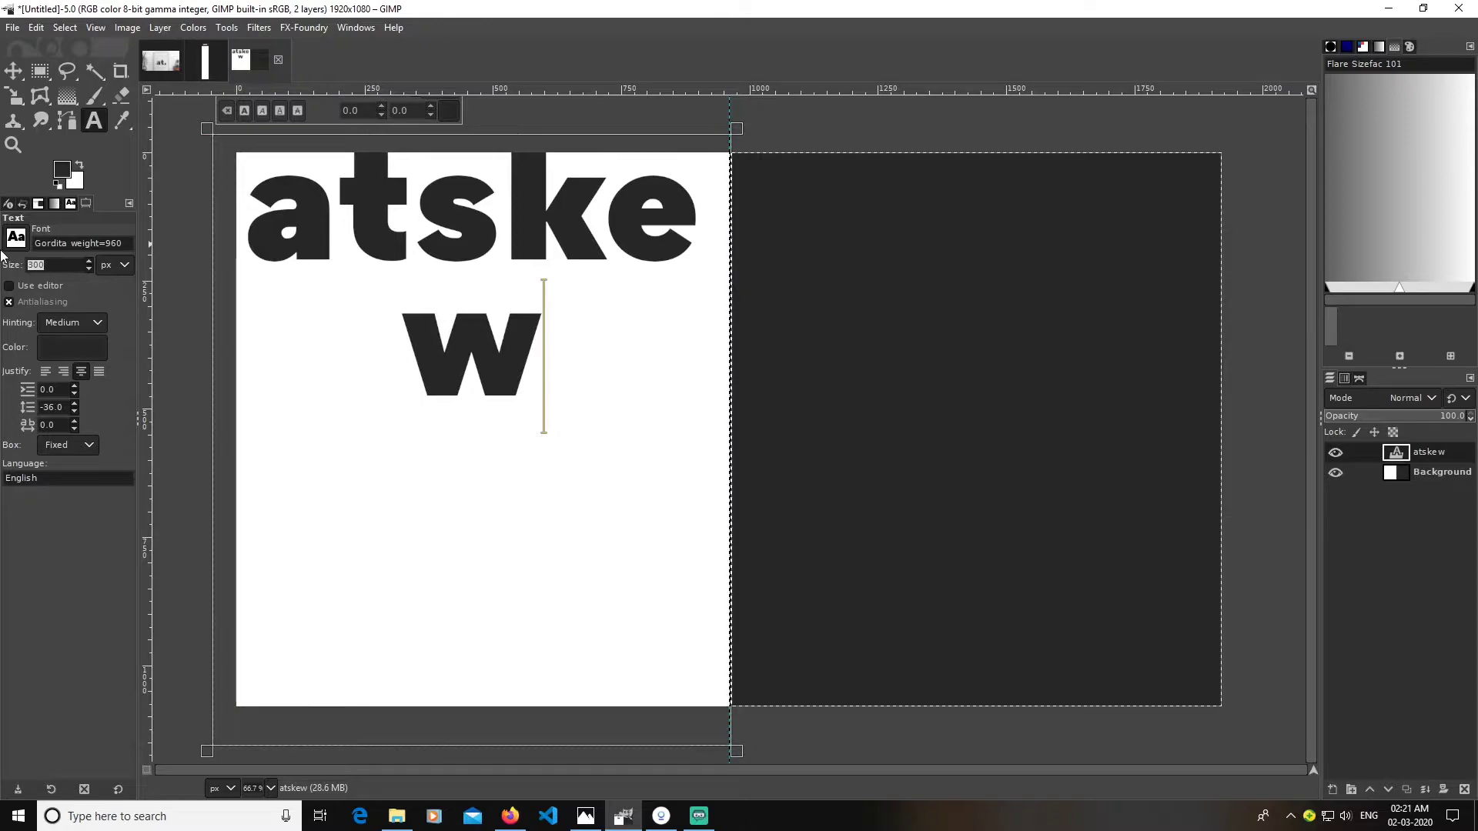
type("100")
key("Return")
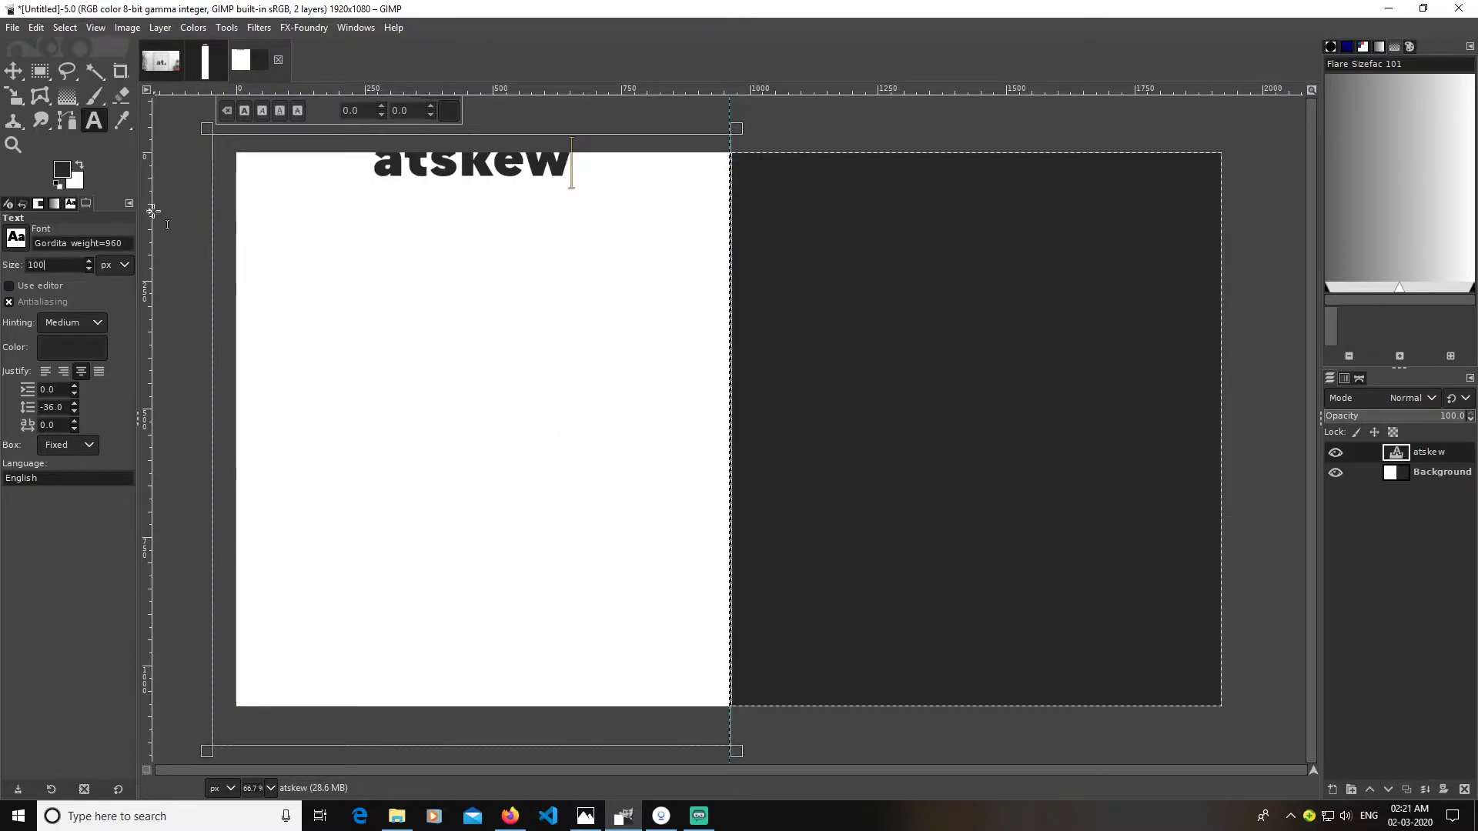
left_click(46, 372)
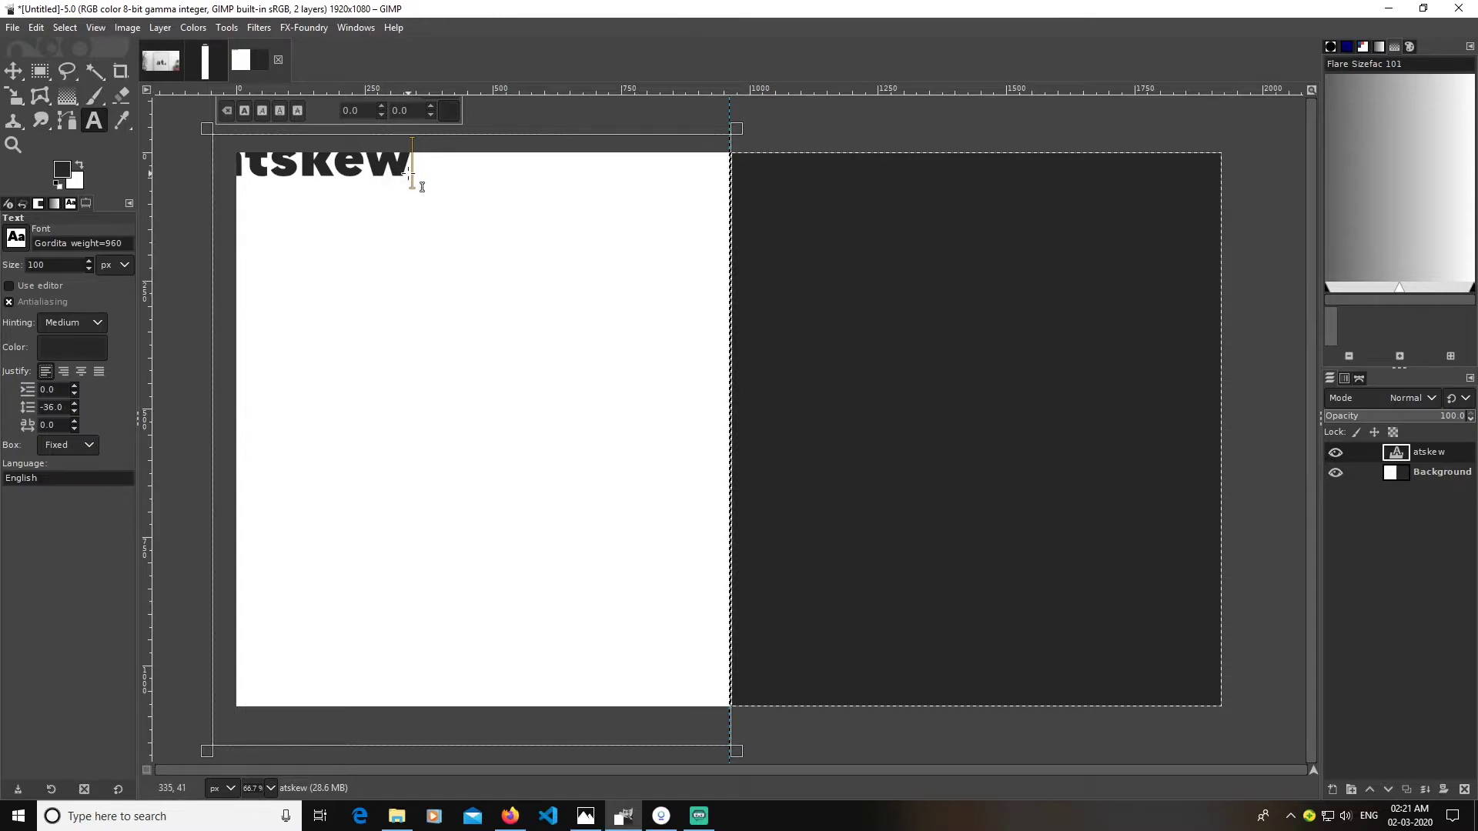
- Copy the atskew text and repeatedly paste it at its own end without spaces until the white half is filled with it
left_click_drag(422, 187, 204, 159)
key("ctrl+c")
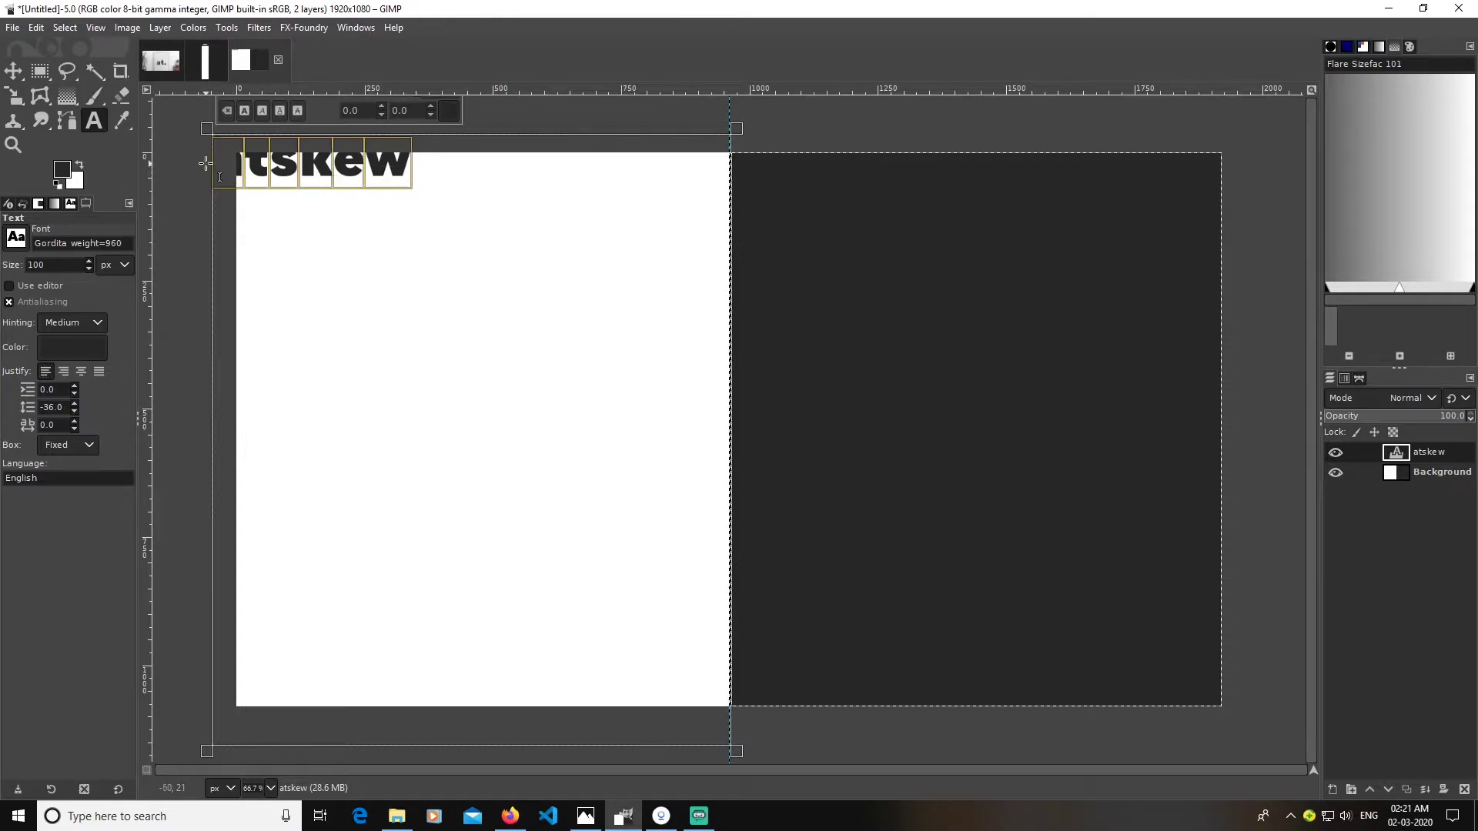
left_click(424, 177)
key("ctrl+v")
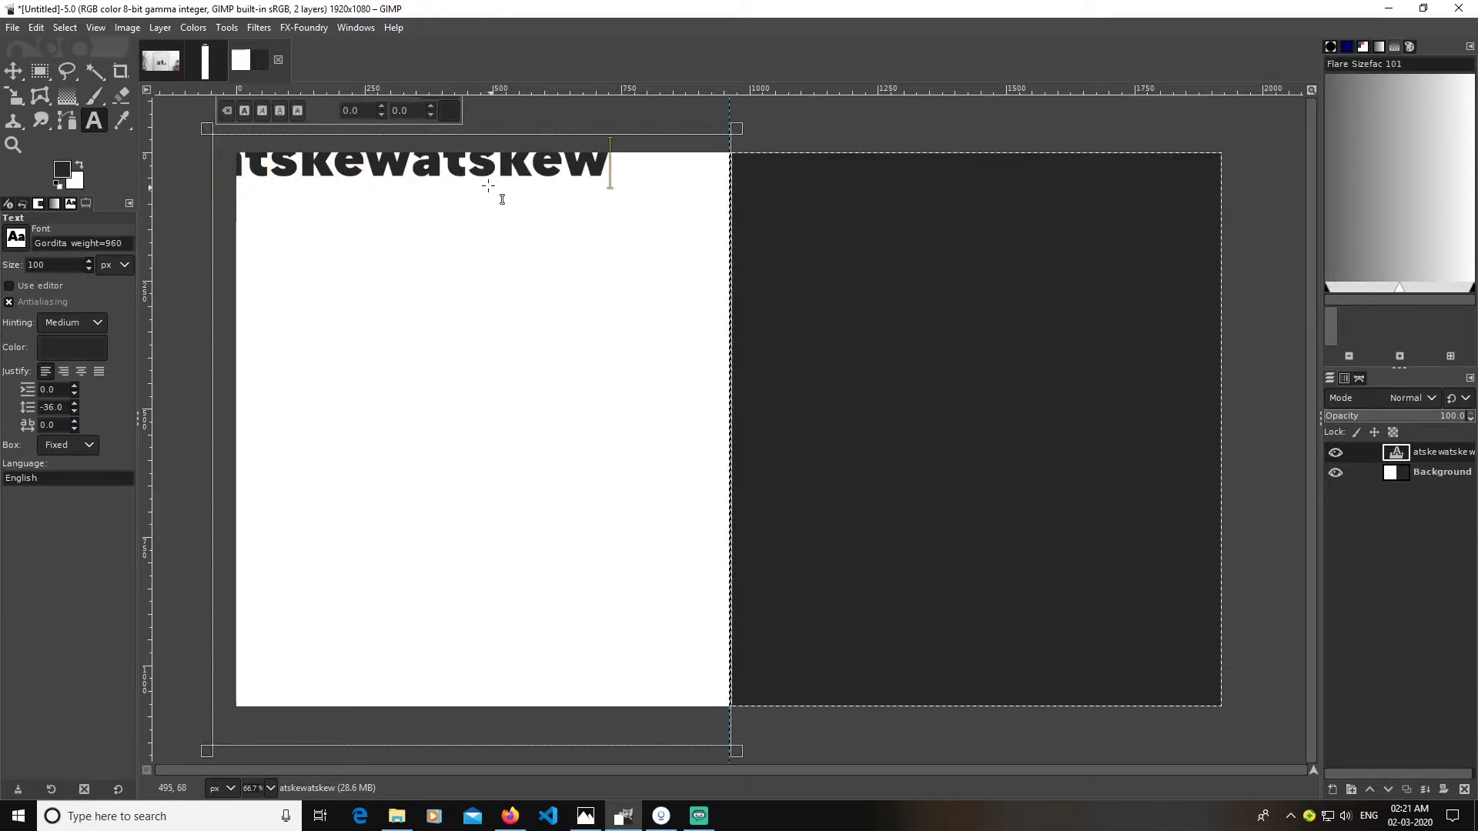
left_click_drag(618, 187, 204, 162)
key("ctrl+c")
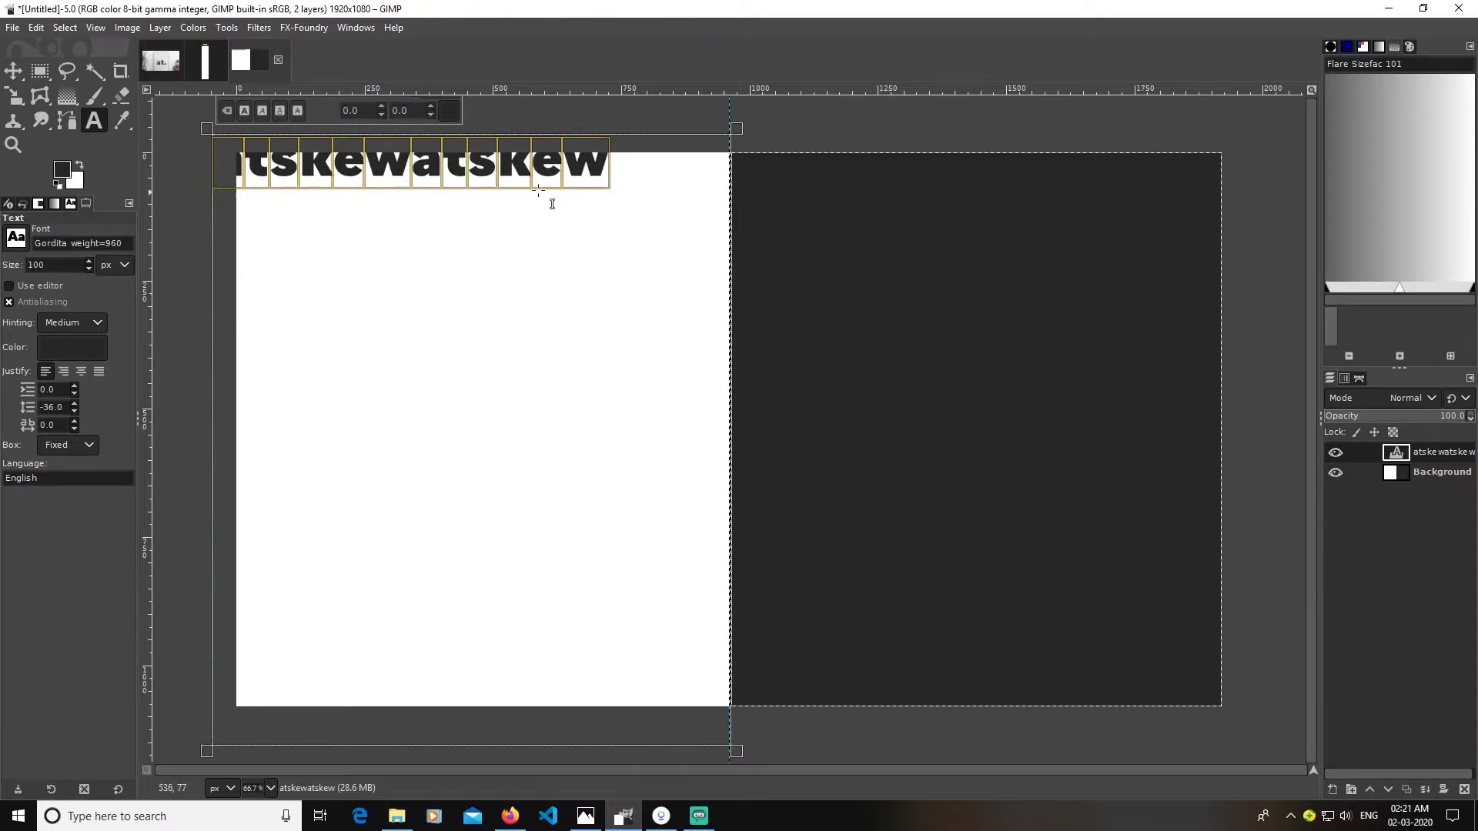
left_click(616, 171)
key("ctrl+v")
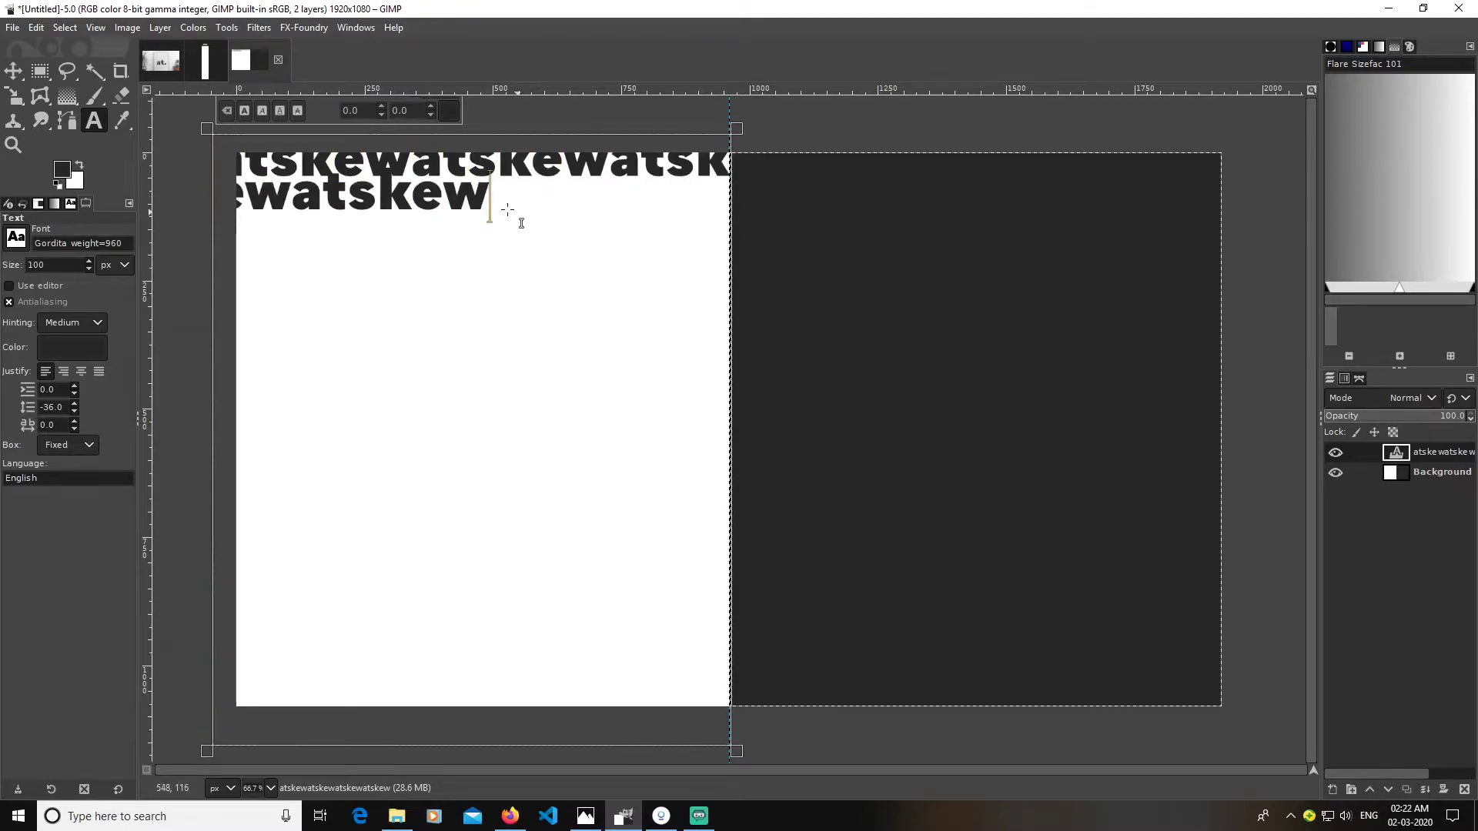
key("ctrl+a")
key("ctrl+c")
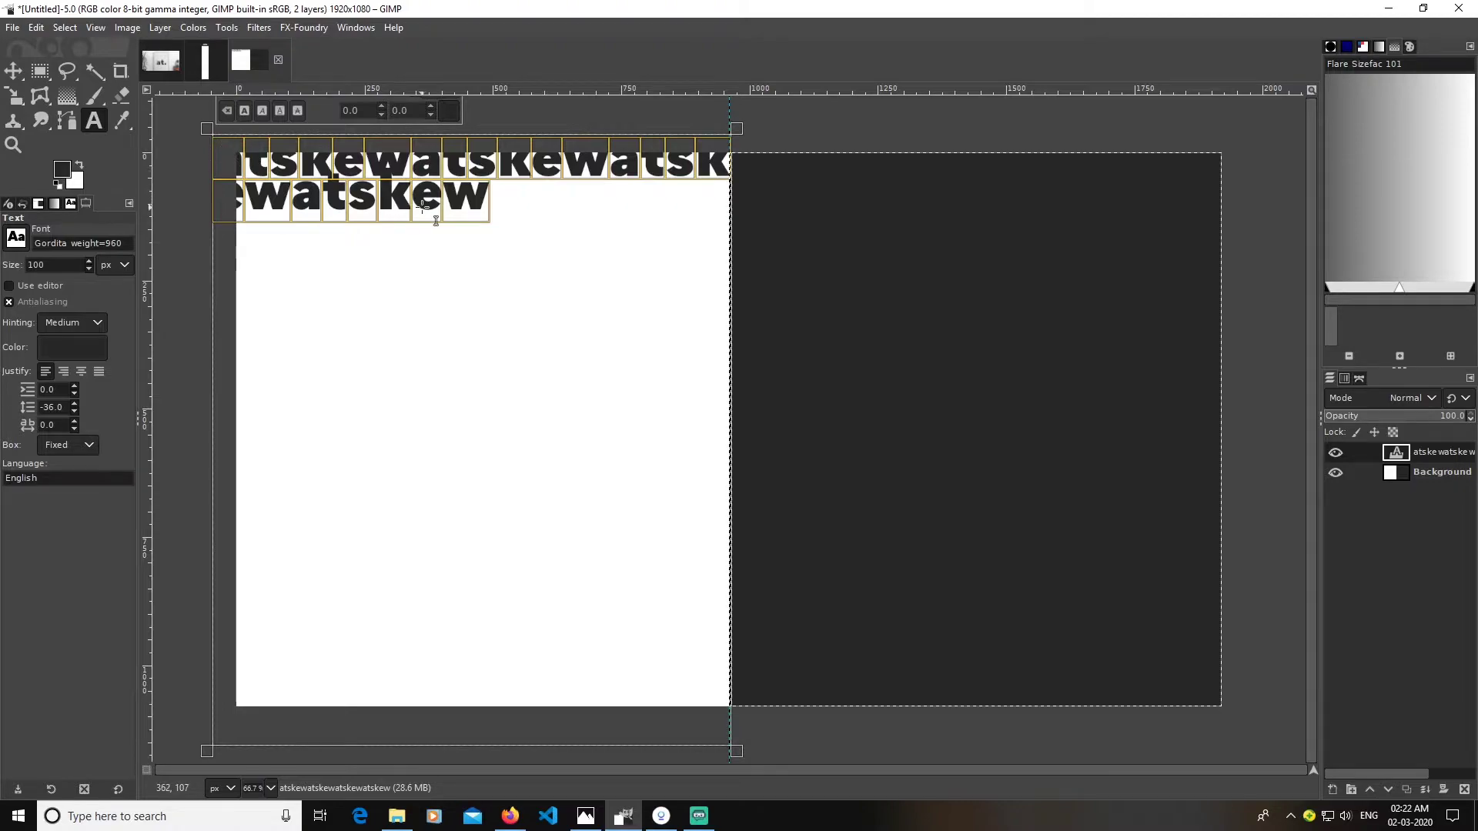
left_click(498, 198)
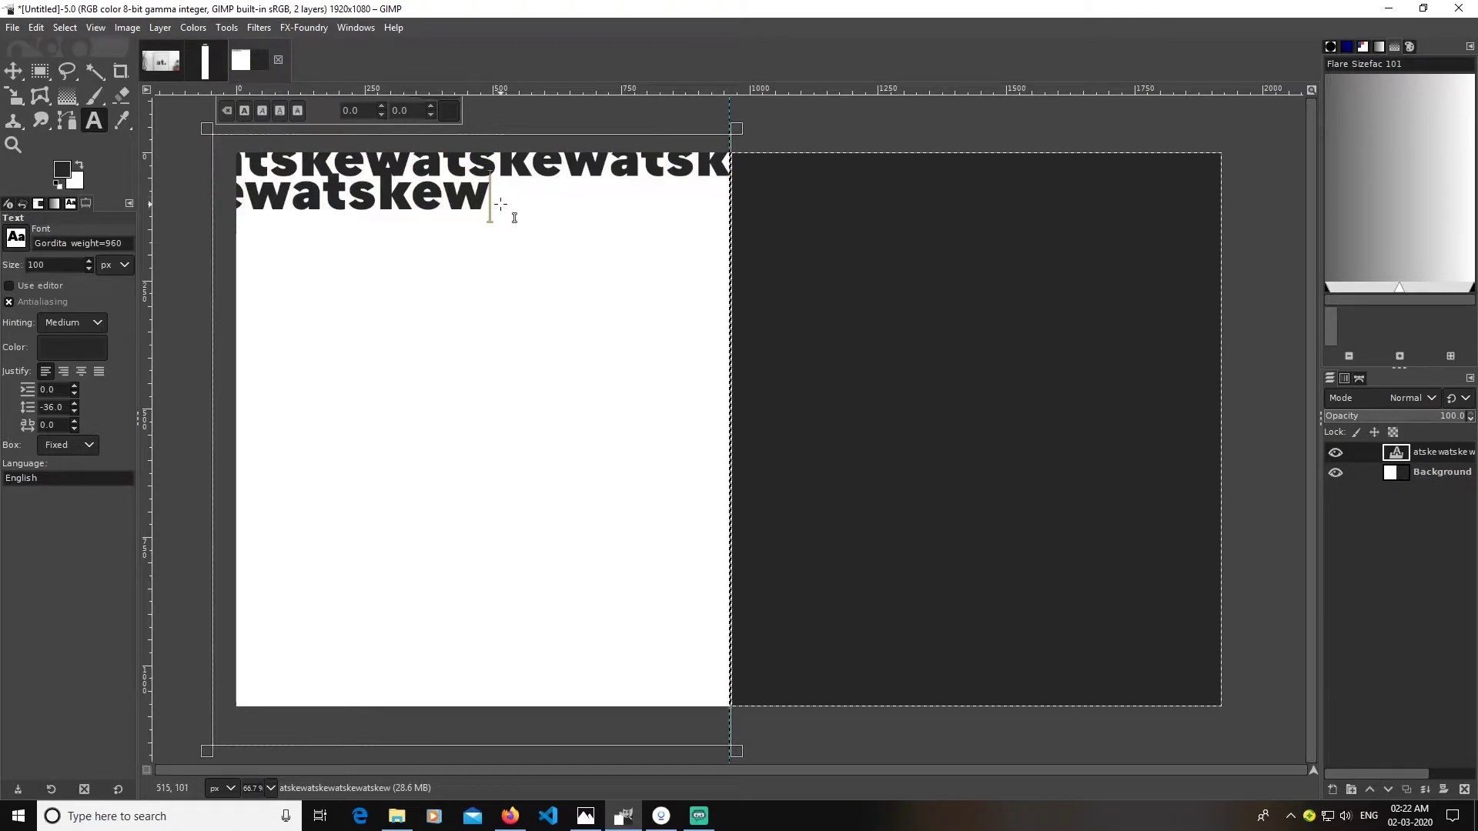
key("ctrl+v")
left_click_drag(301, 279, 219, 169)
key("ctrl+c")
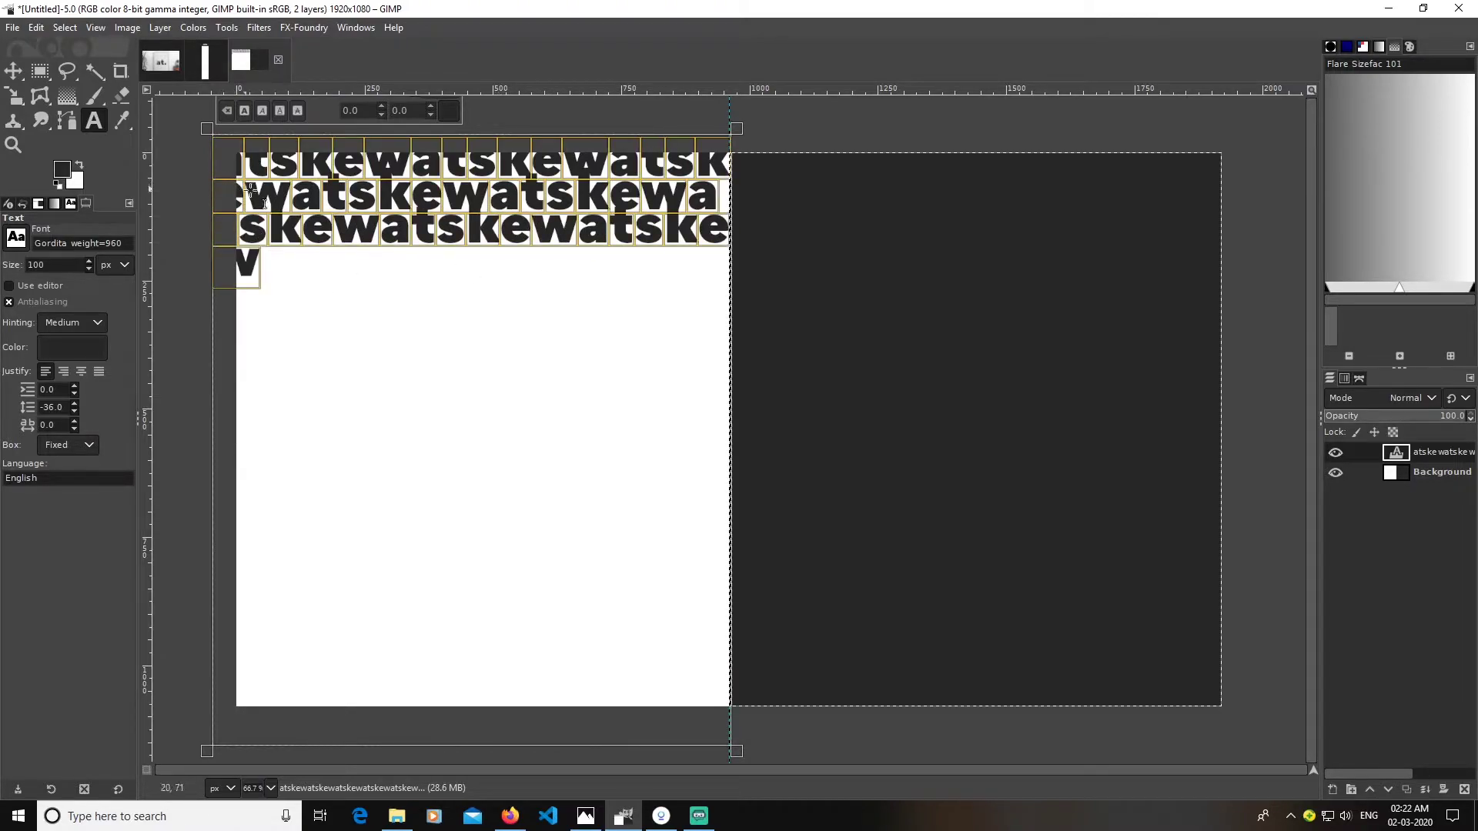
left_click(300, 271)
key("ctrl+v")
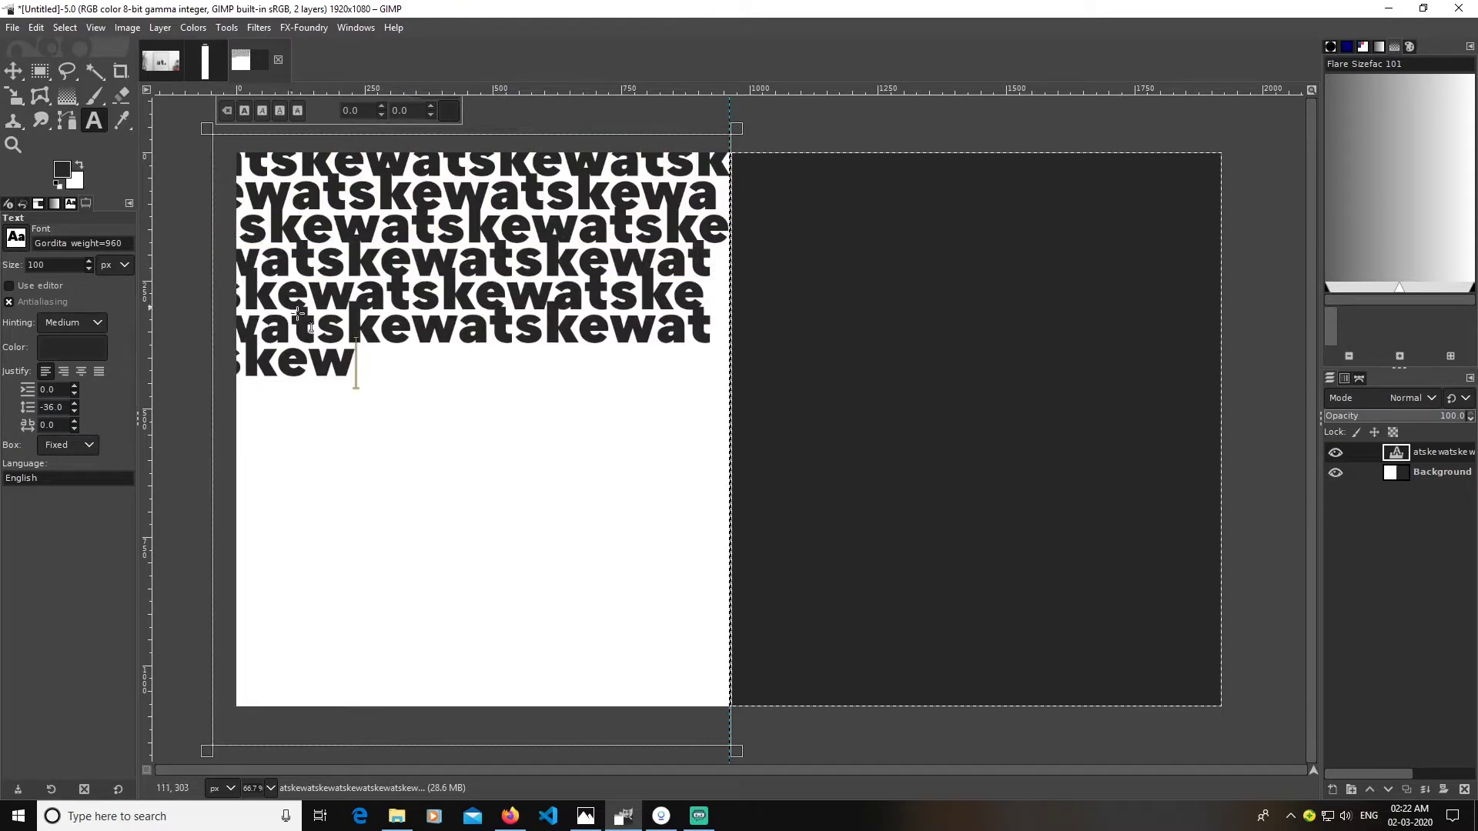
left_click_drag(375, 370, 223, 169)
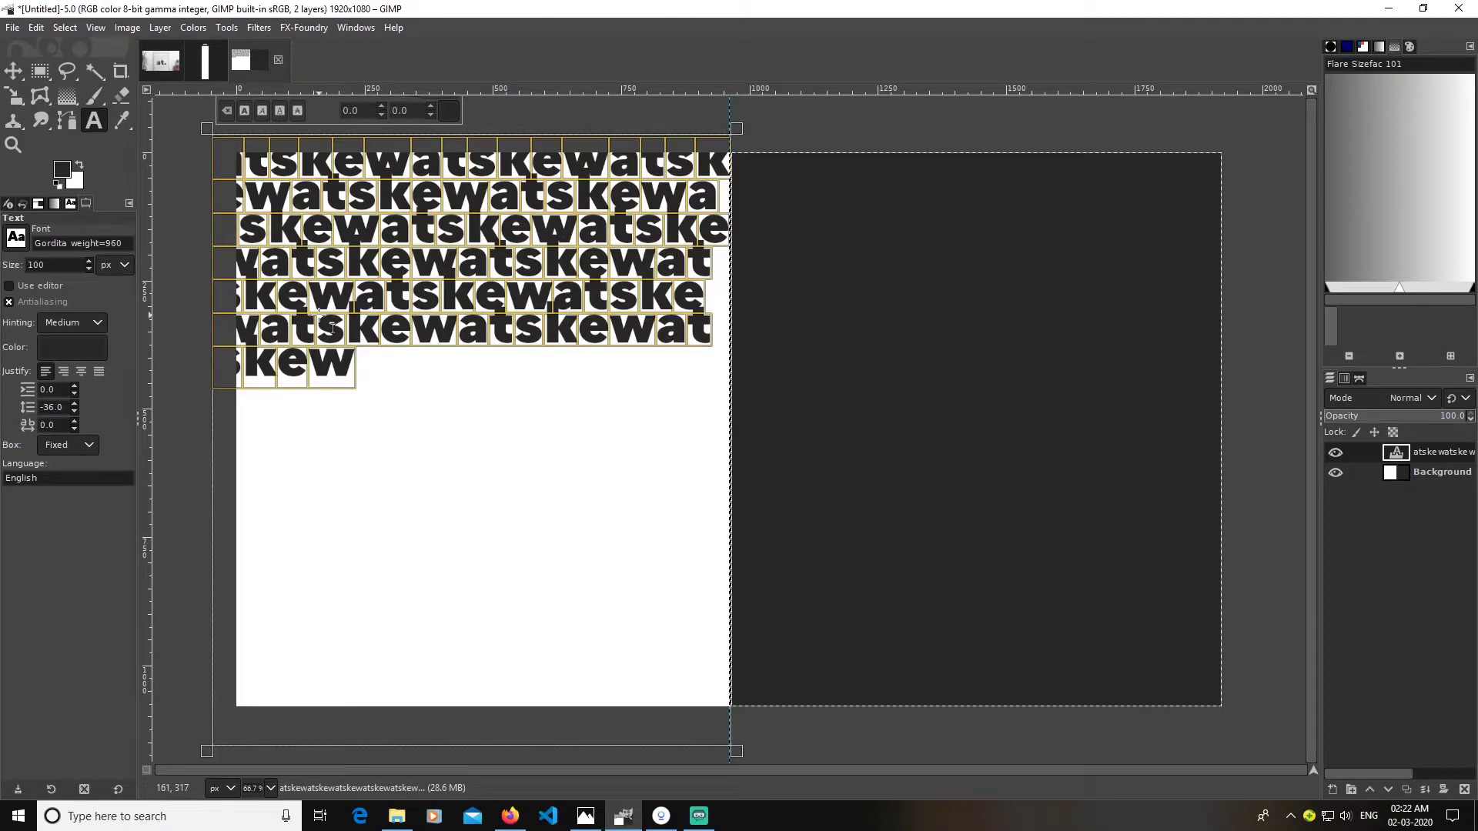
left_click(368, 368)
key("ctrl+v")
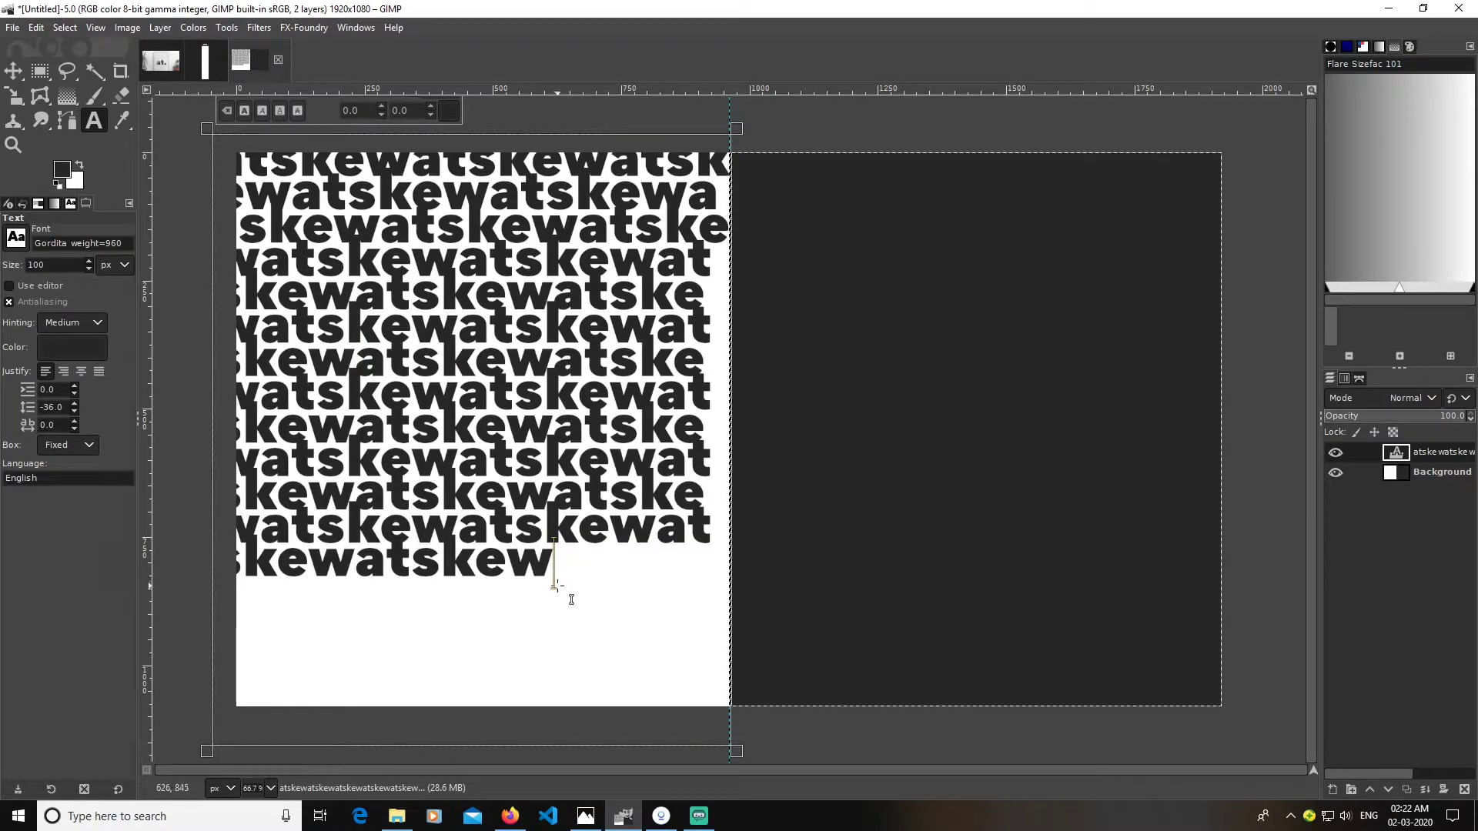
key("ctrl+v")
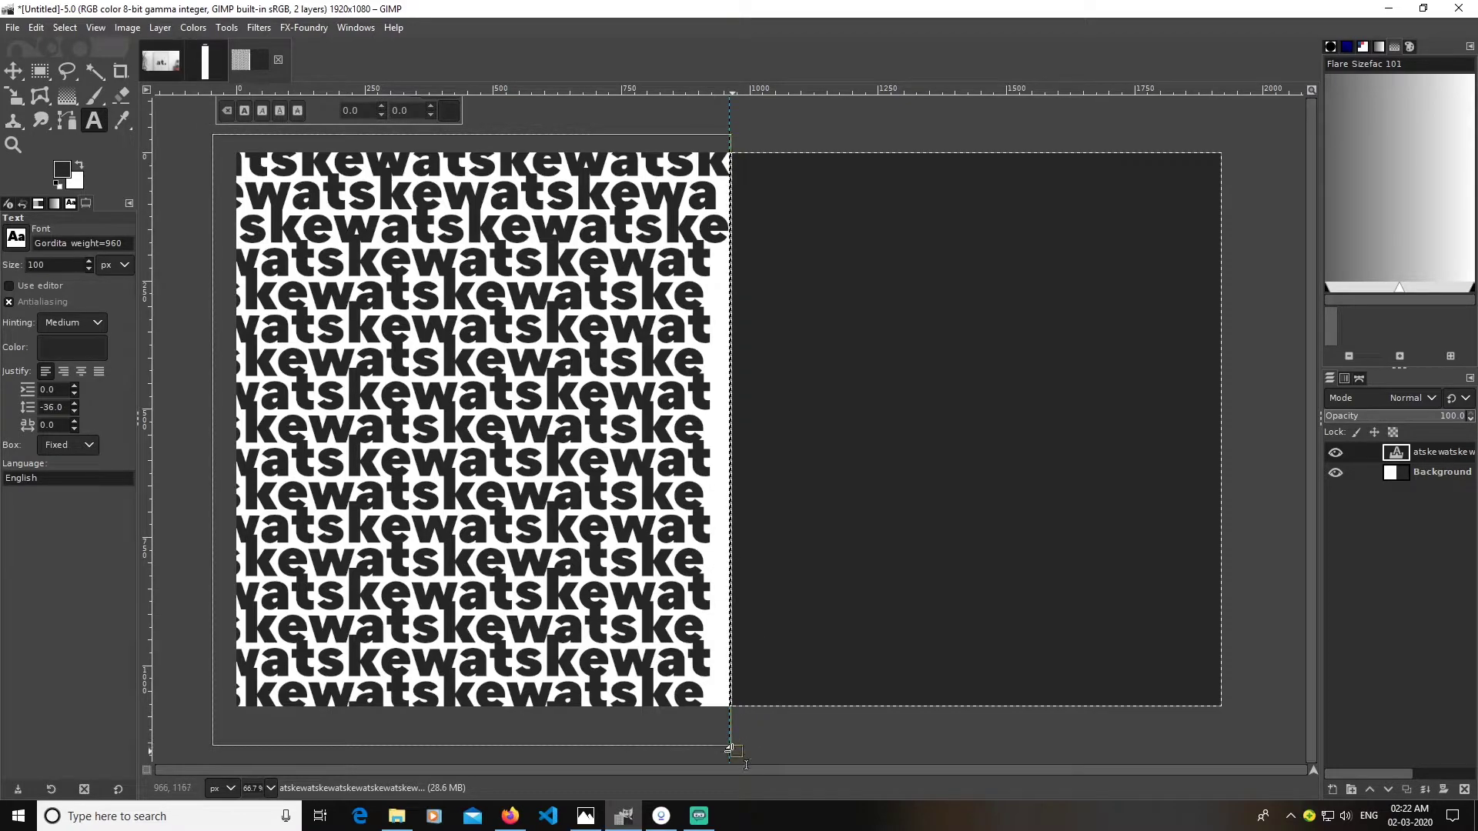
- Shift the repeated text layer slightly right and down, and change its text colour to light grey b9b9b9
left_click(12, 71)
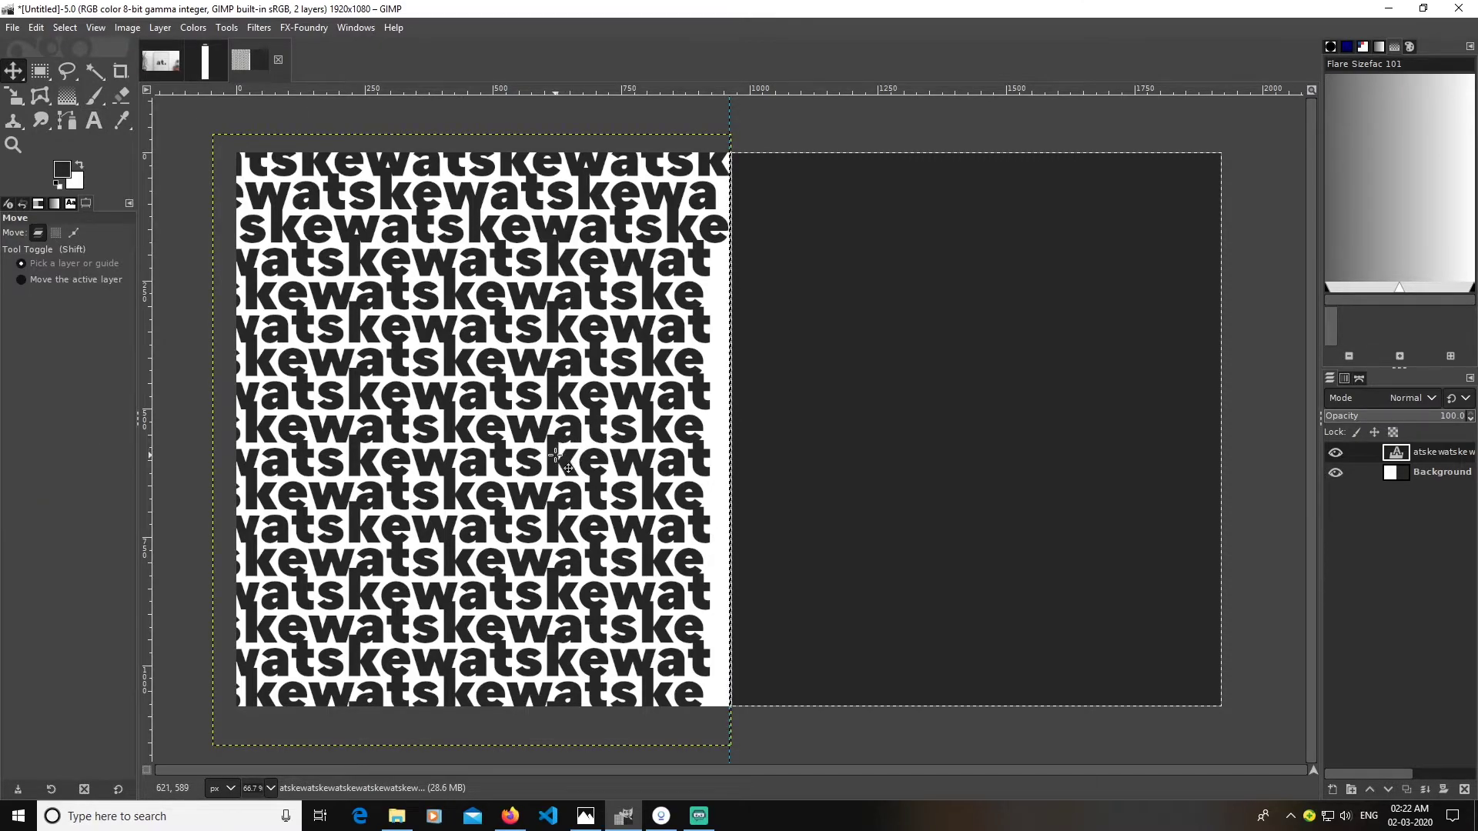
left_click_drag(555, 455, 569, 462)
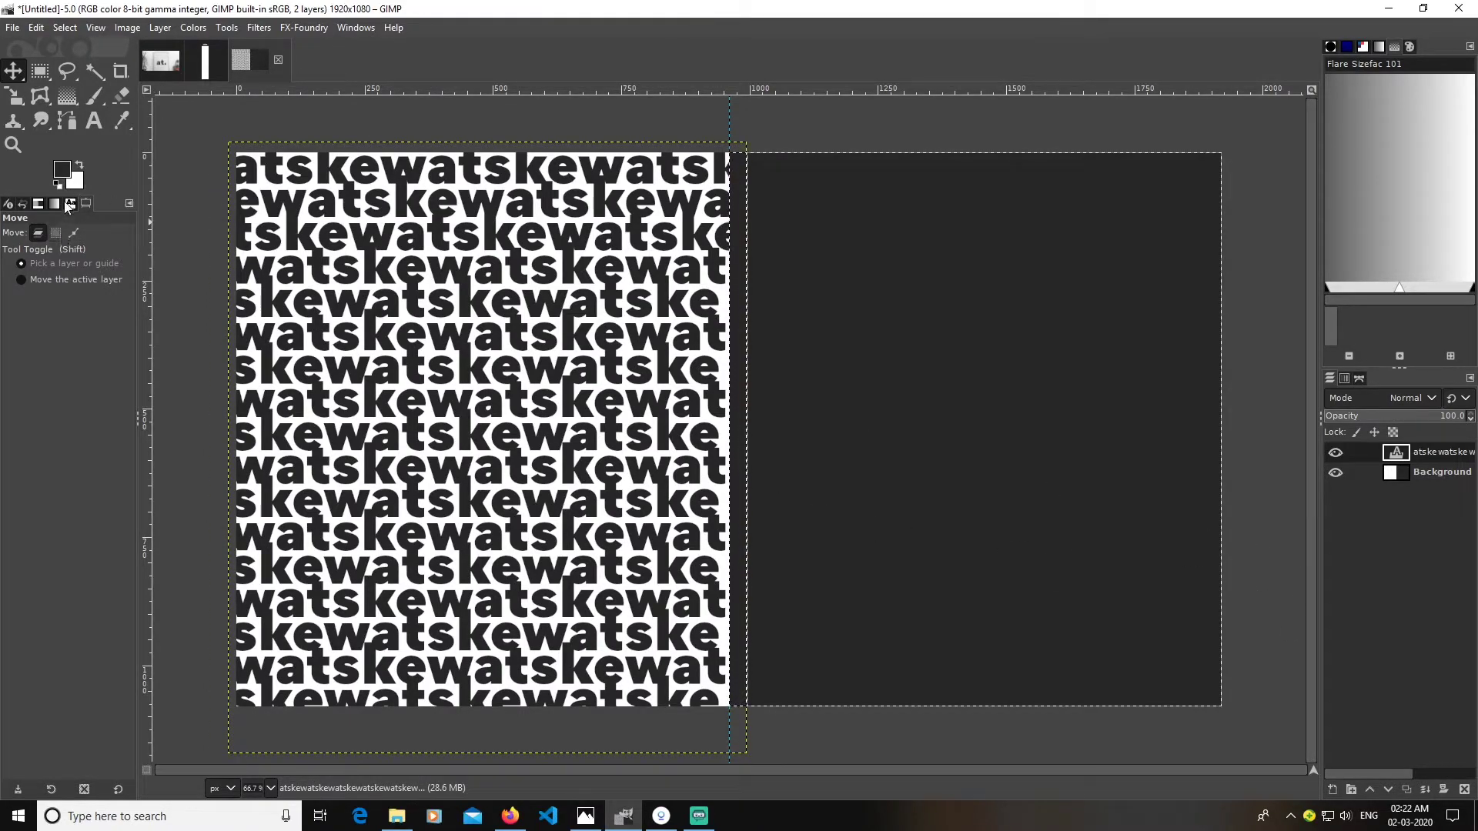
left_click(94, 121)
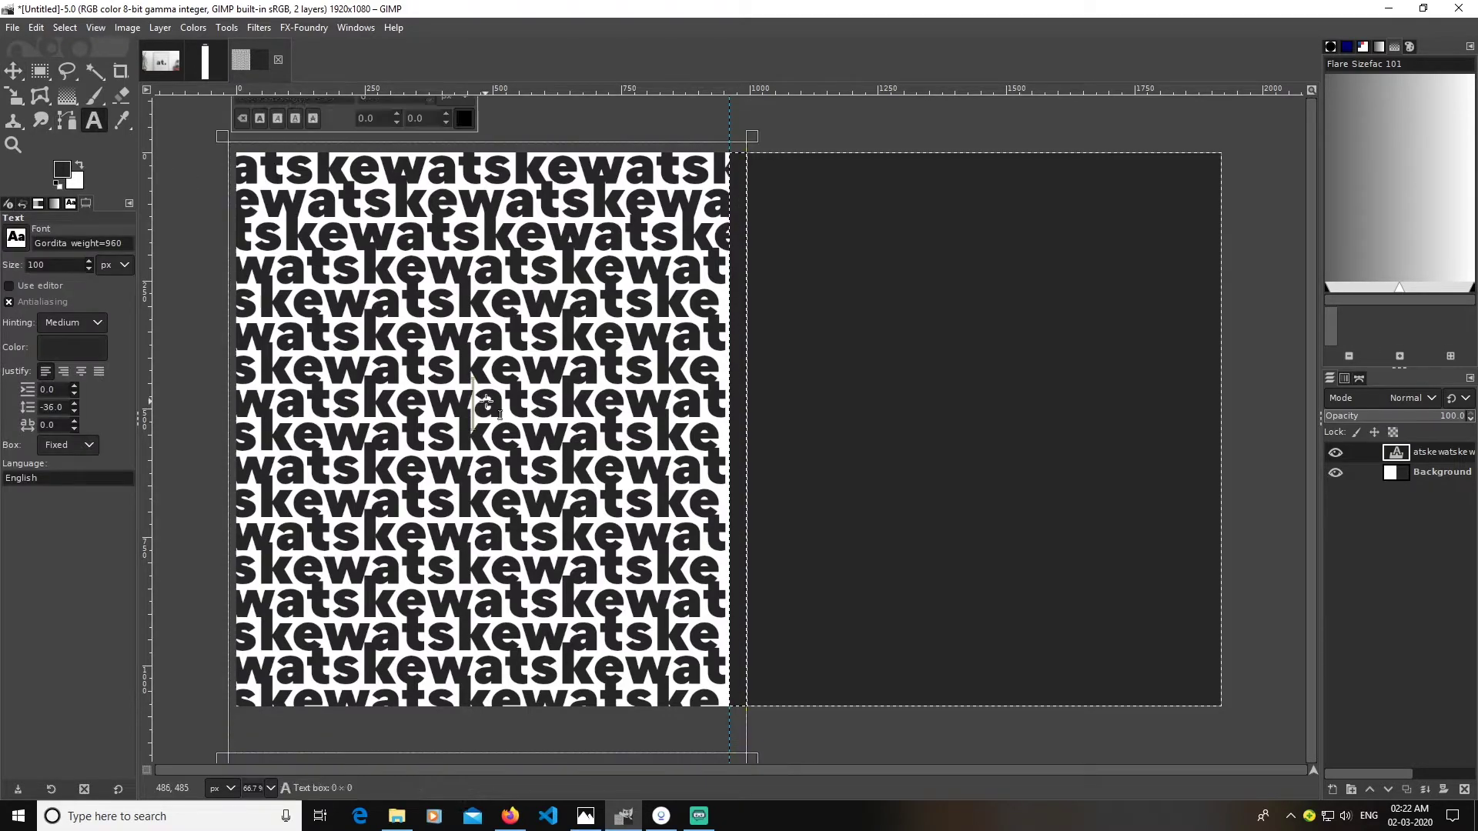
left_click(100, 362)
left_click(237, 432)
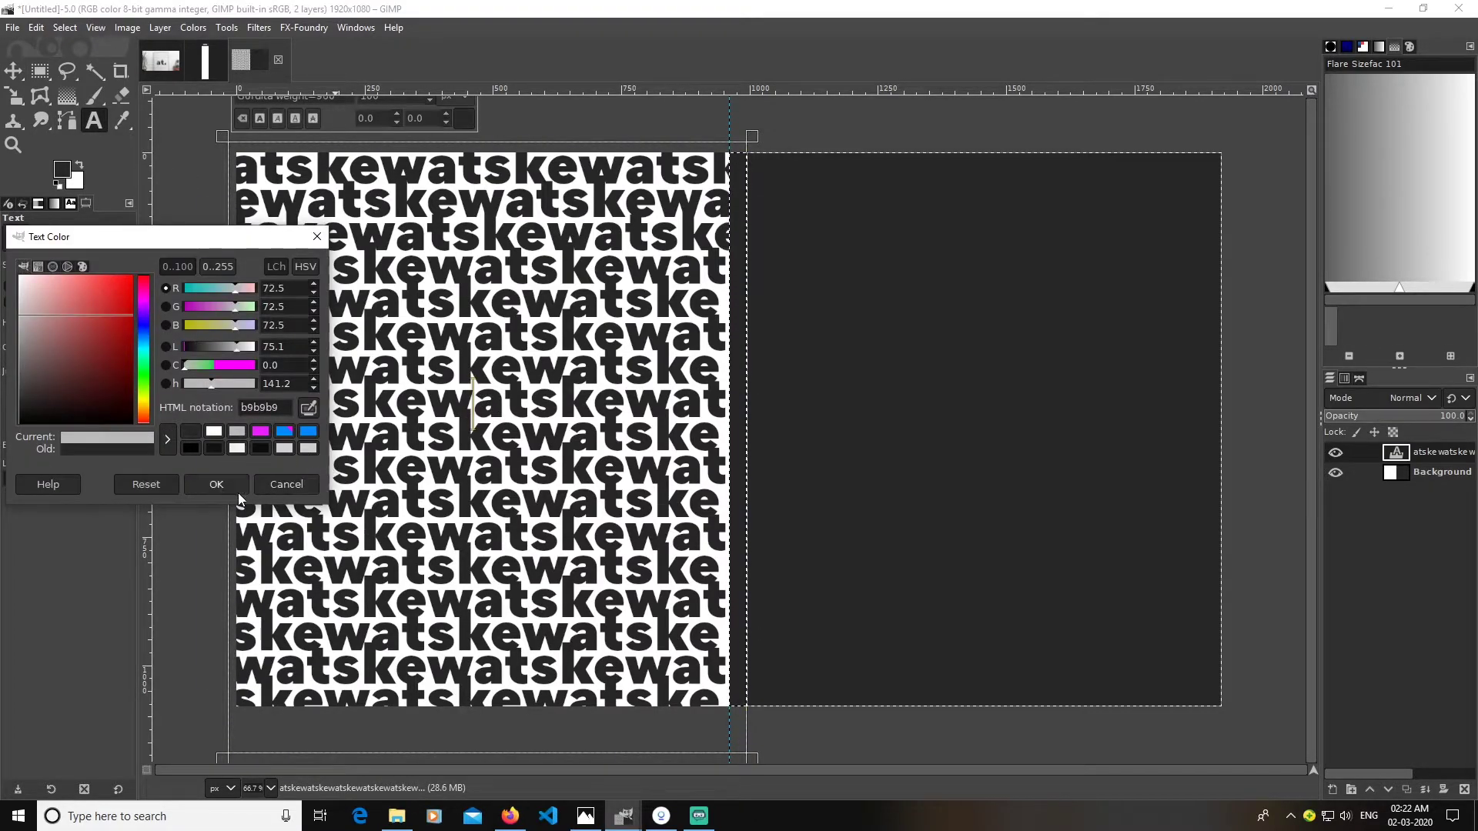
left_click(217, 485)
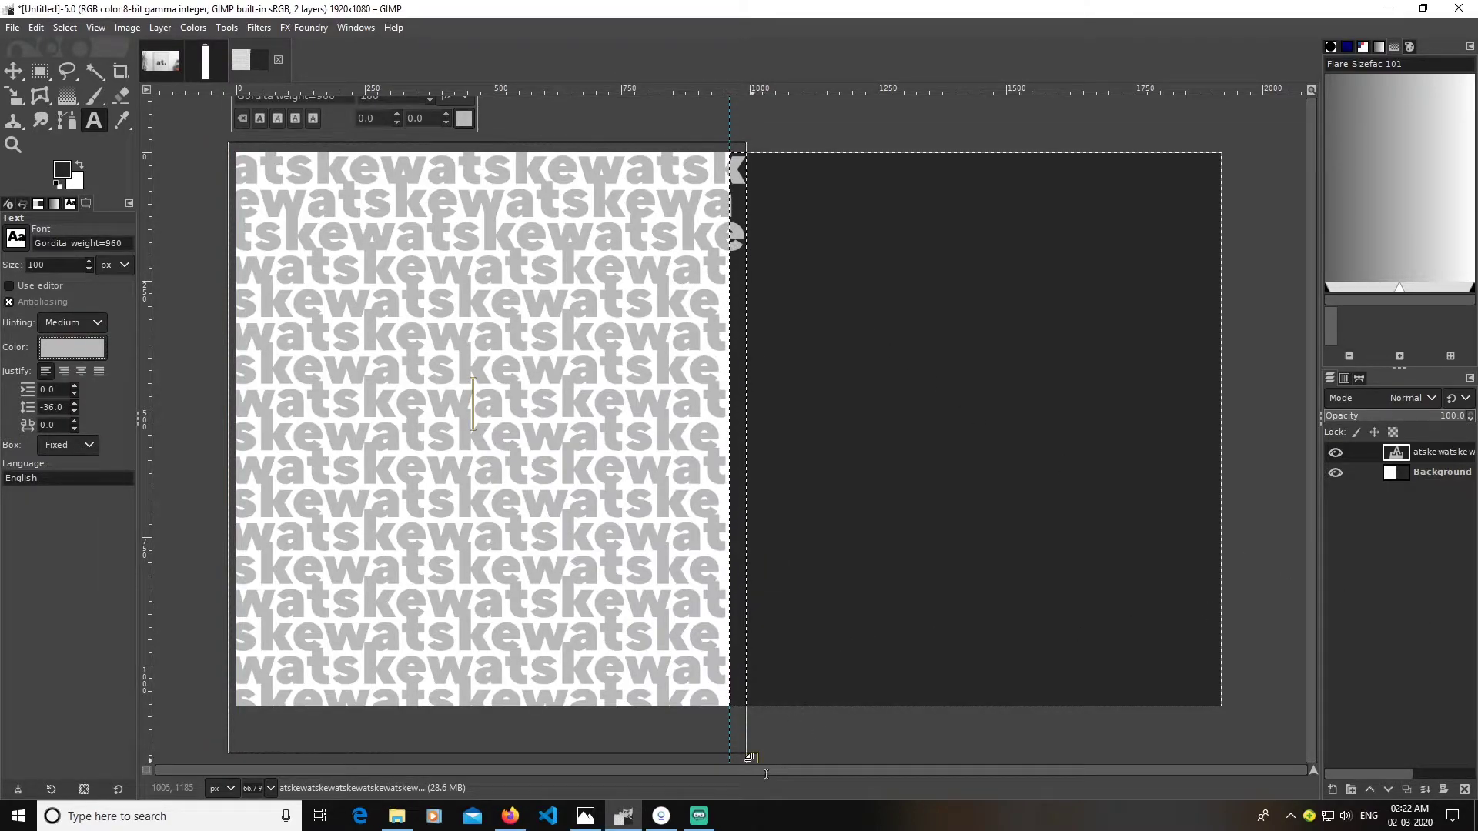
- Narrow the repeated text box to the white half's edge, and place a duplicate of the text layer over the dark half
left_click_drag(766, 774, 749, 770)
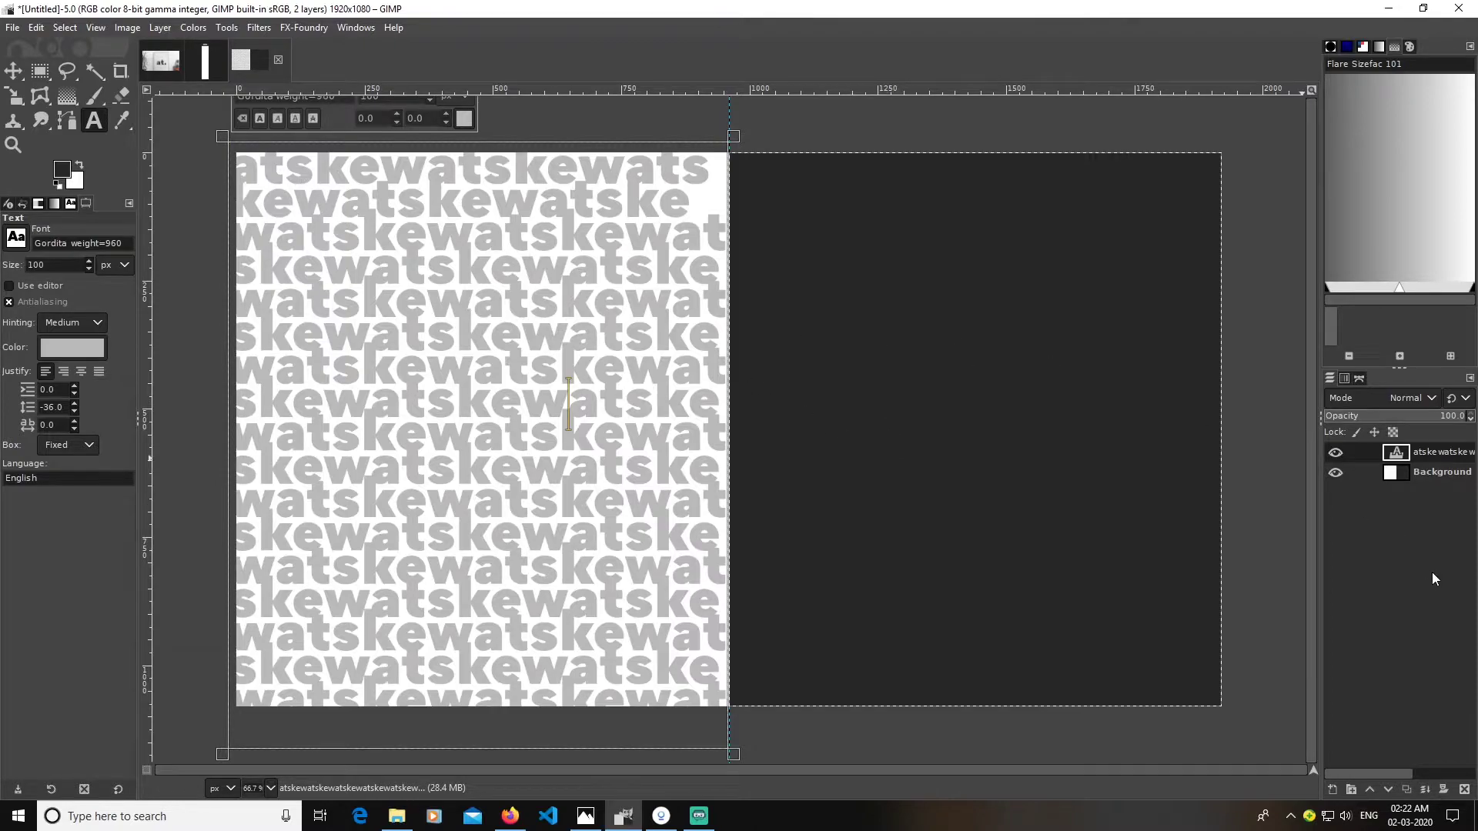
left_click(1406, 789)
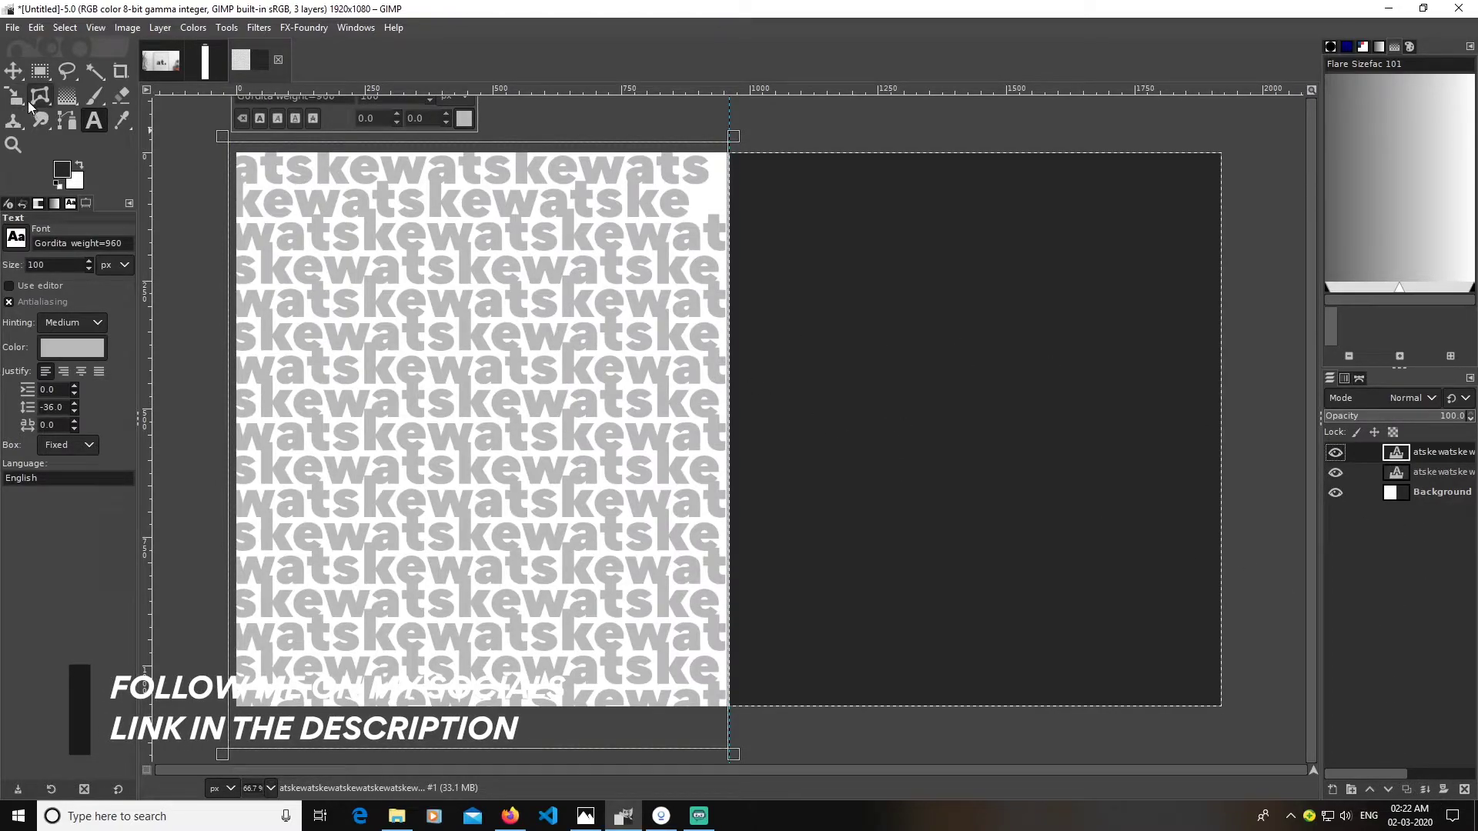
left_click(13, 70)
left_click_drag(541, 432, 1047, 434)
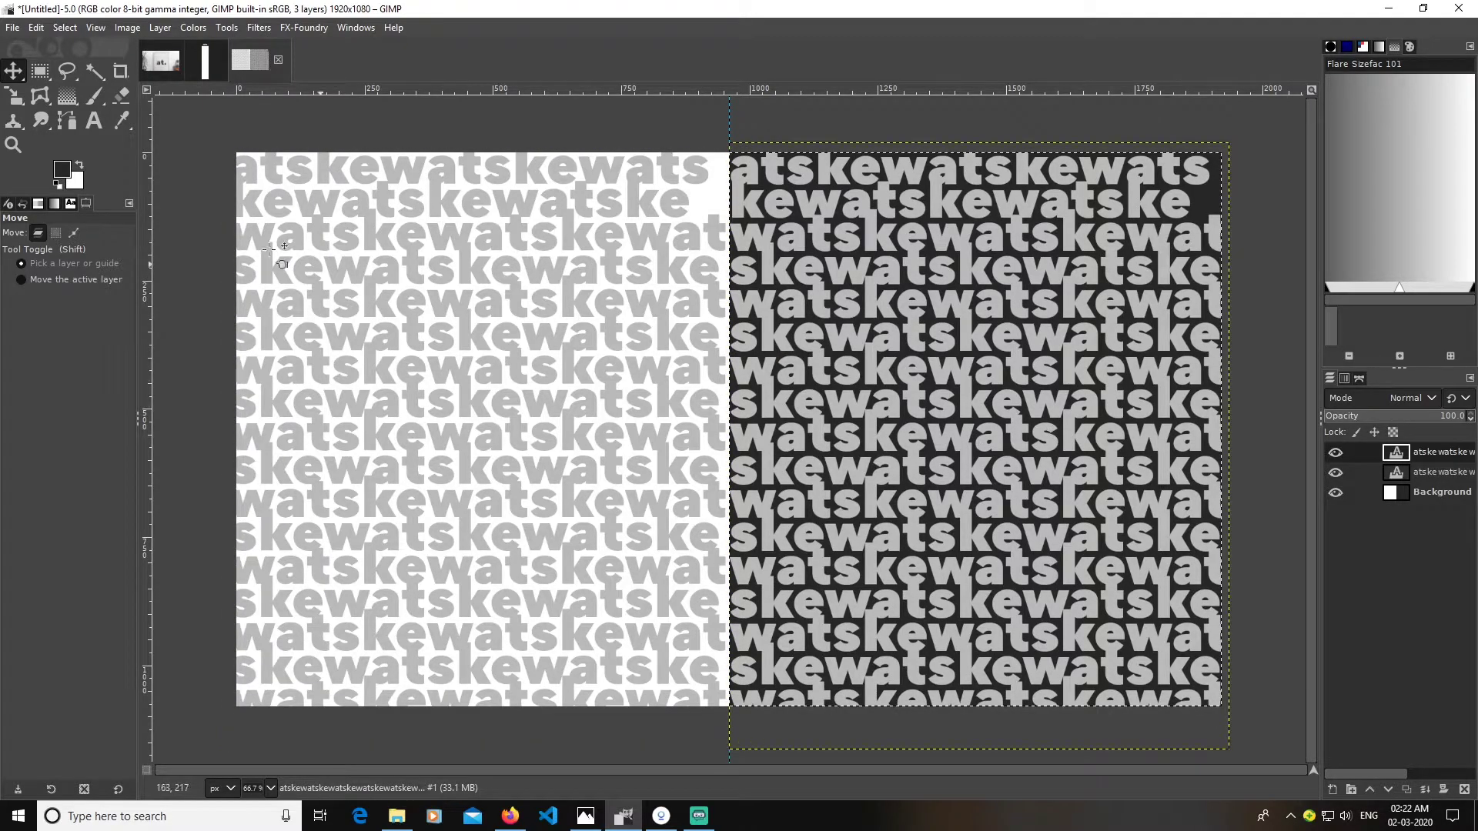
- Set the foreground colour to near-black 151515
left_click(93, 121)
left_click(991, 469)
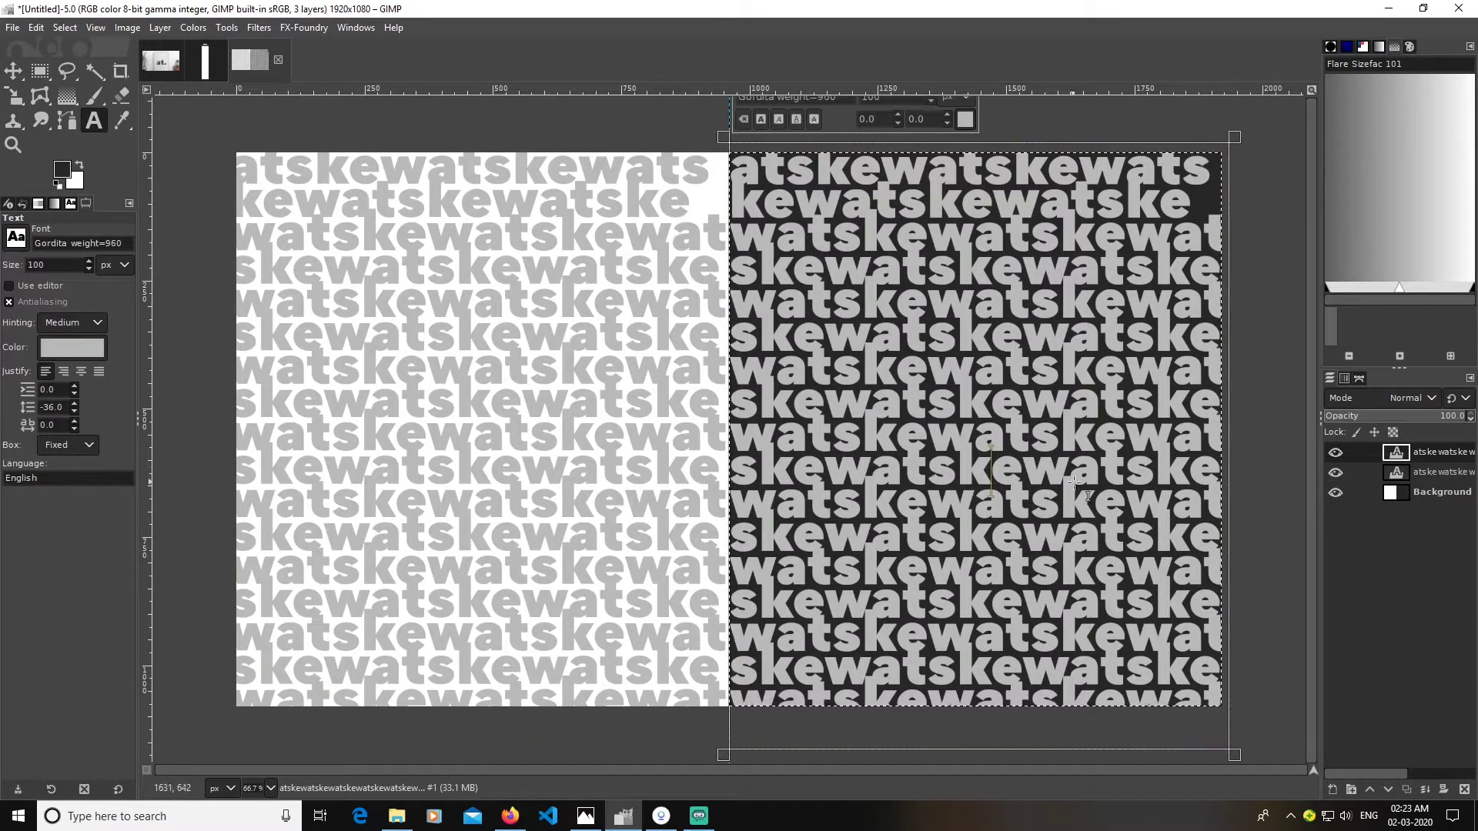
left_click(62, 173)
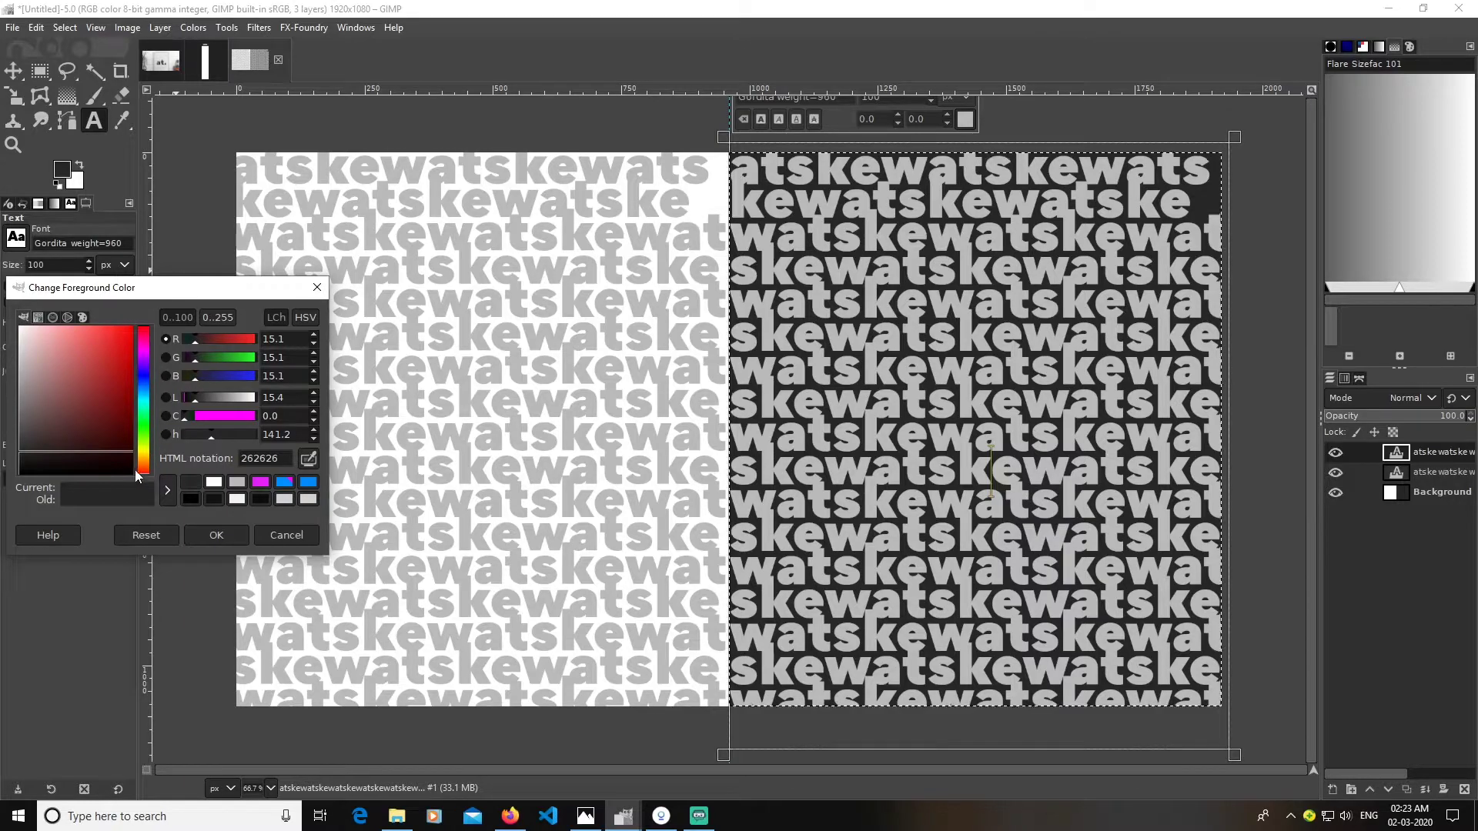
left_click(20, 464)
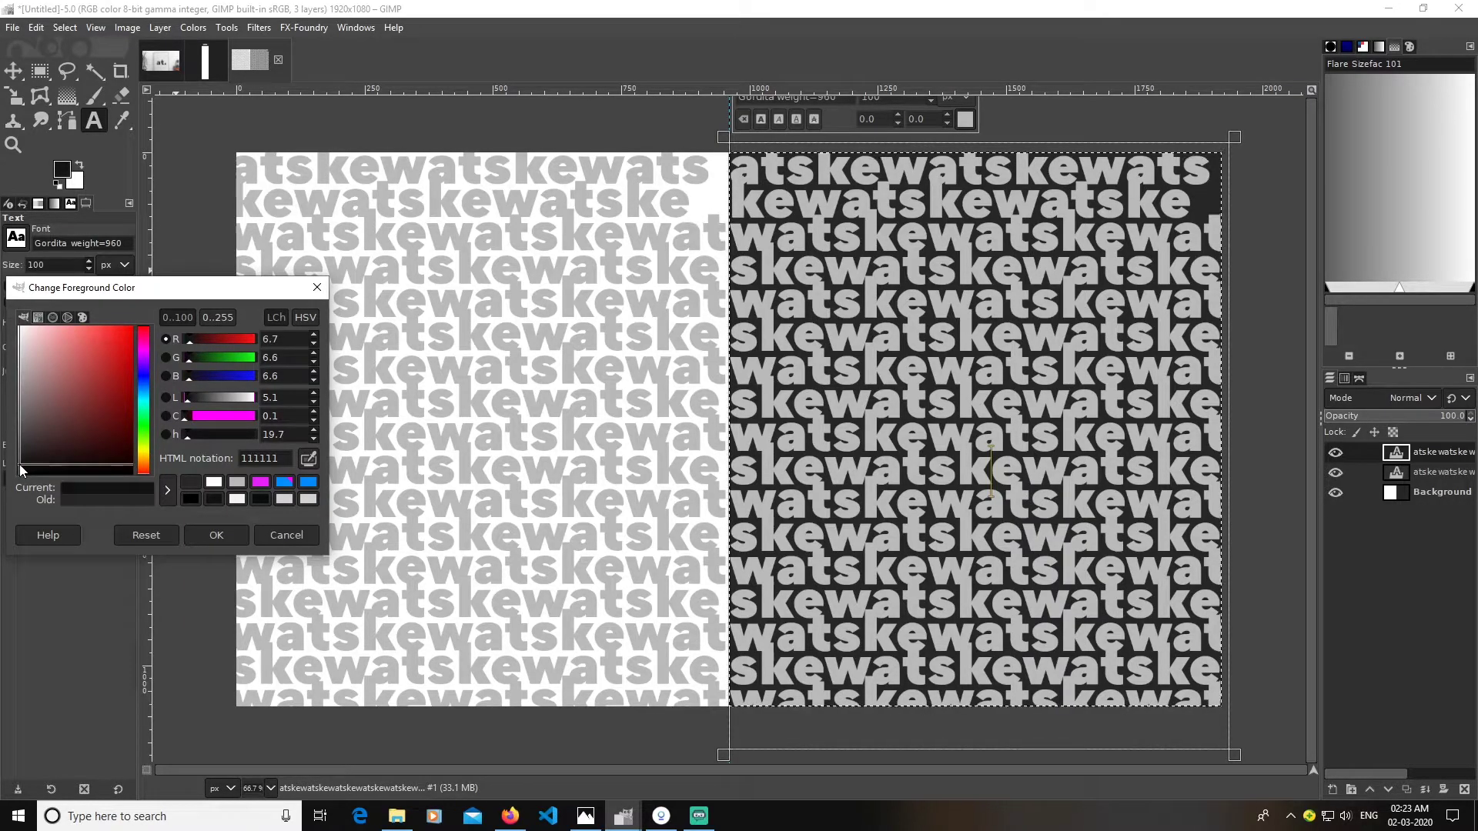
left_click_drag(20, 464, 20, 462)
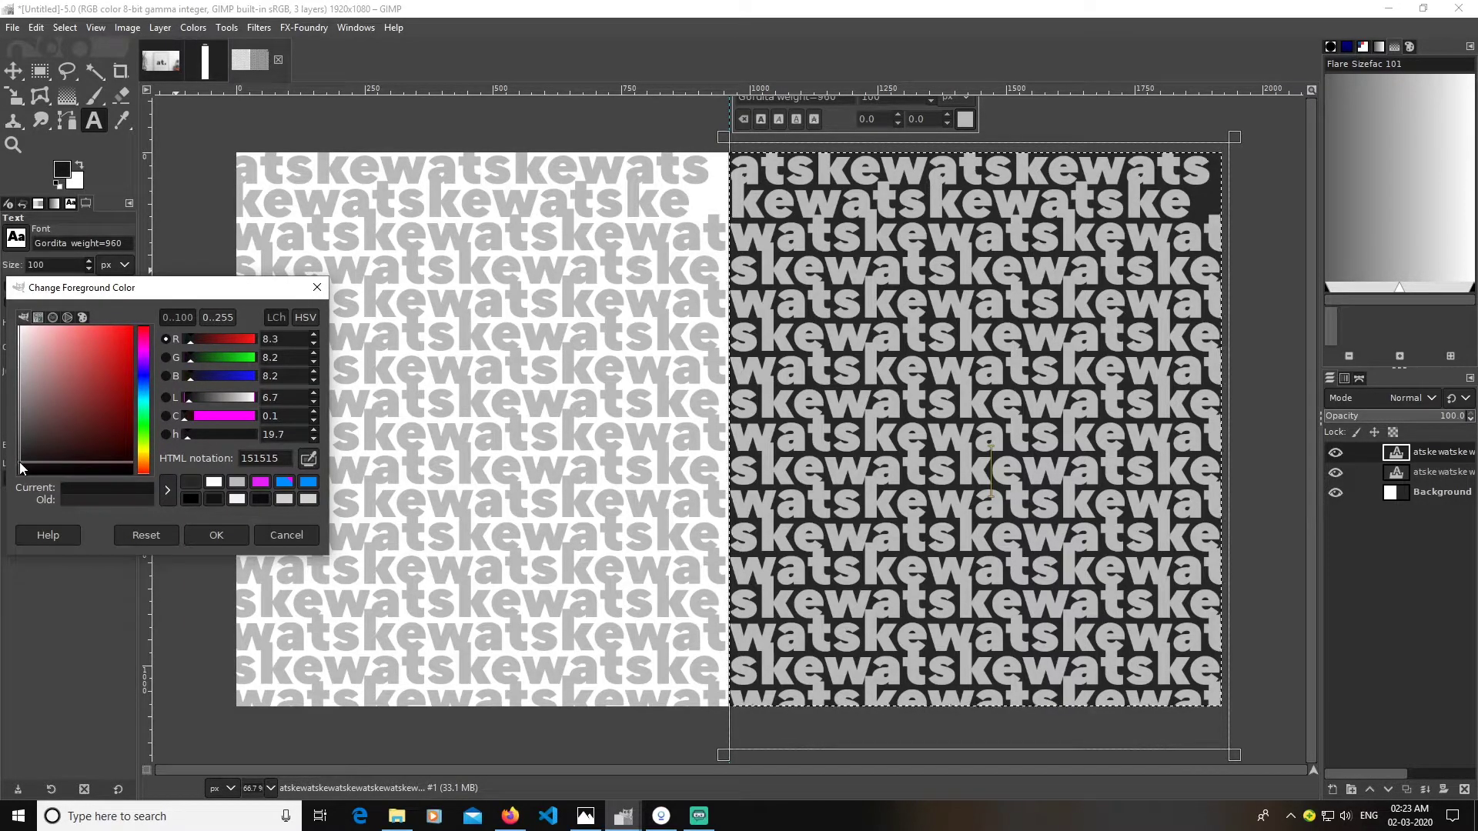
left_click(198, 536)
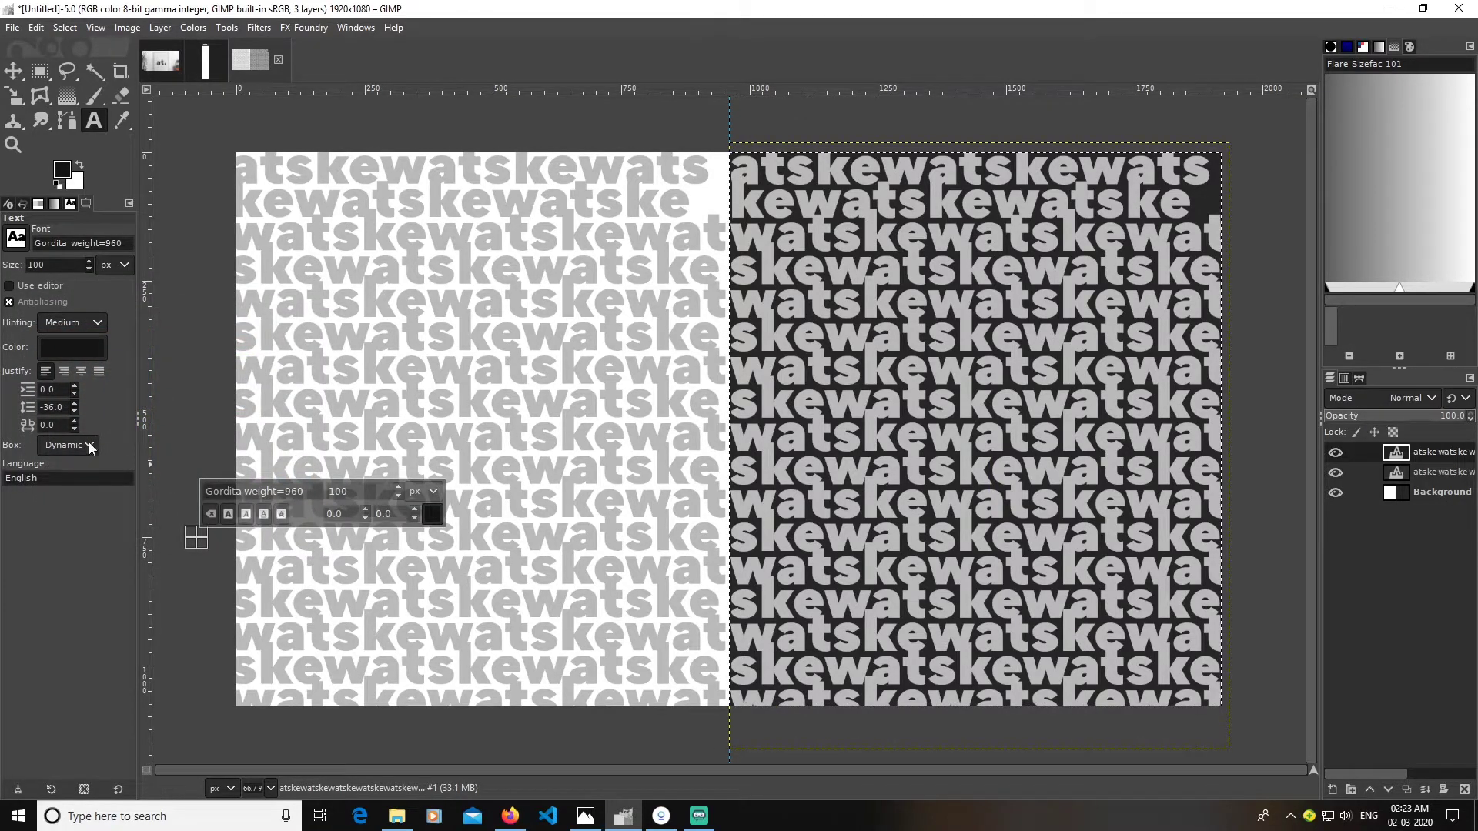
- Select the text over the dark half and change the foreground colour to near-black 191919
left_click(987, 479)
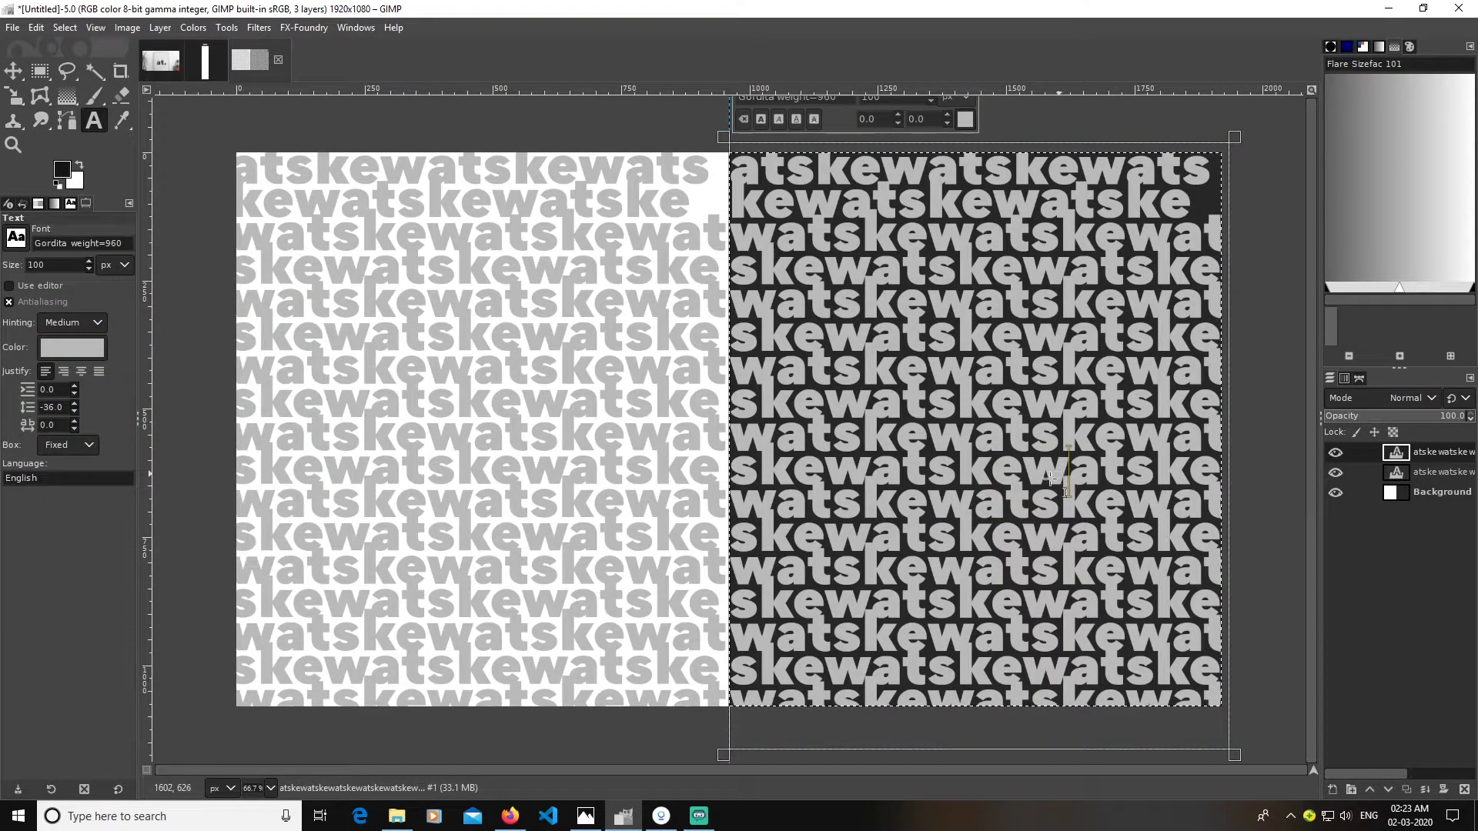
left_click(58, 176)
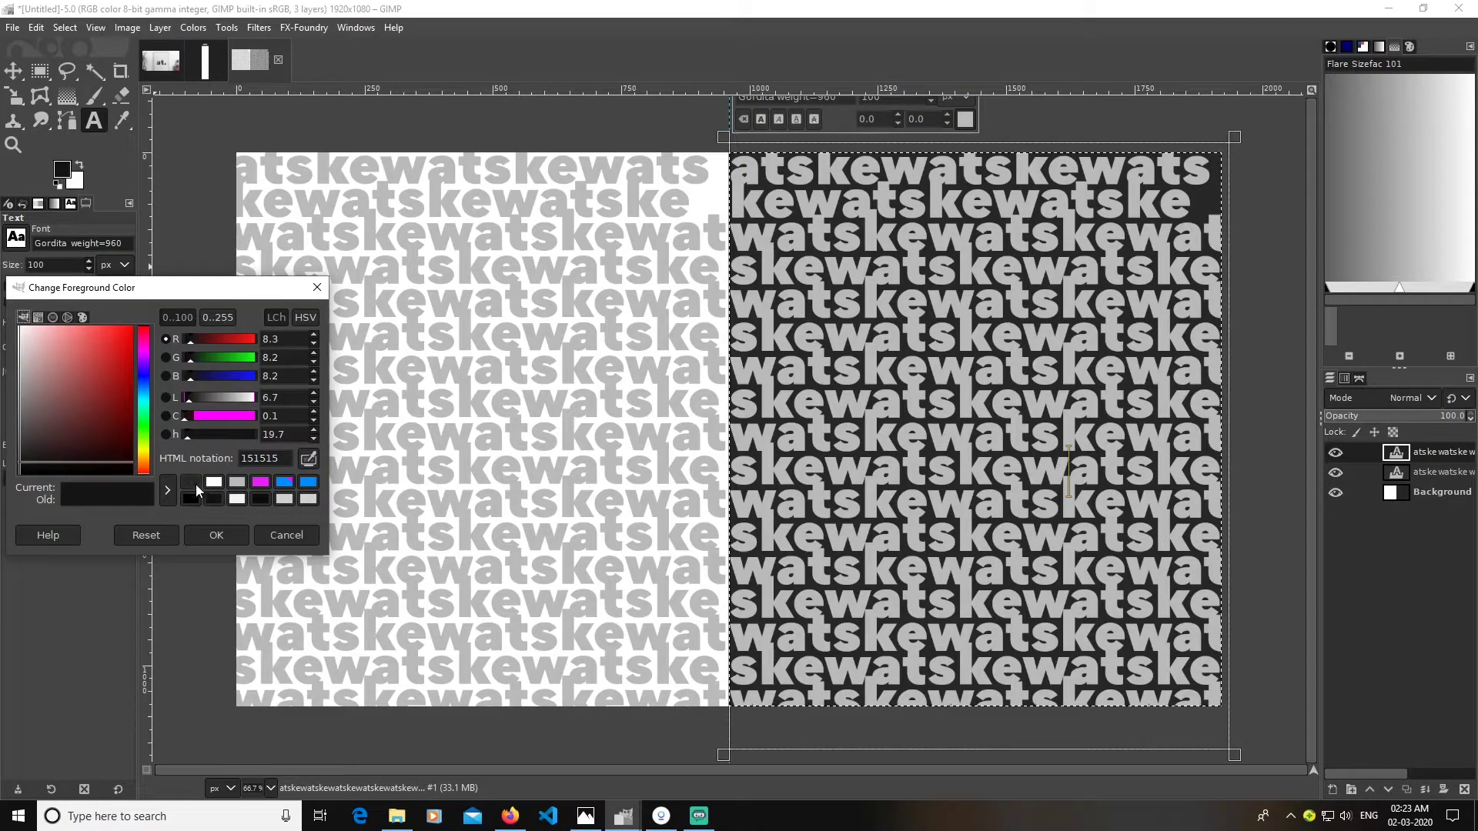
left_click(190, 481)
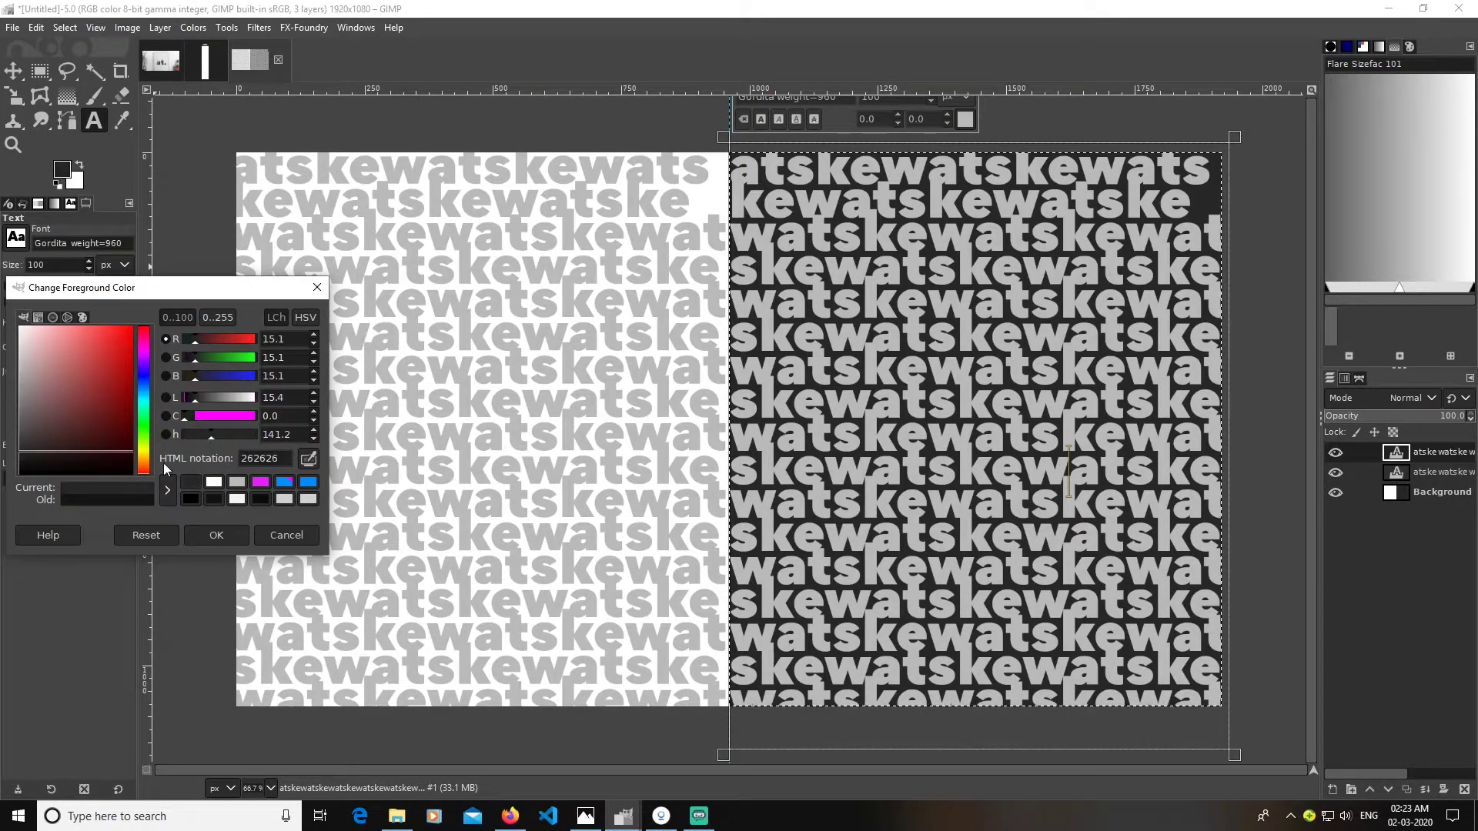
left_click(22, 463)
left_click_drag(21, 462, 20, 464)
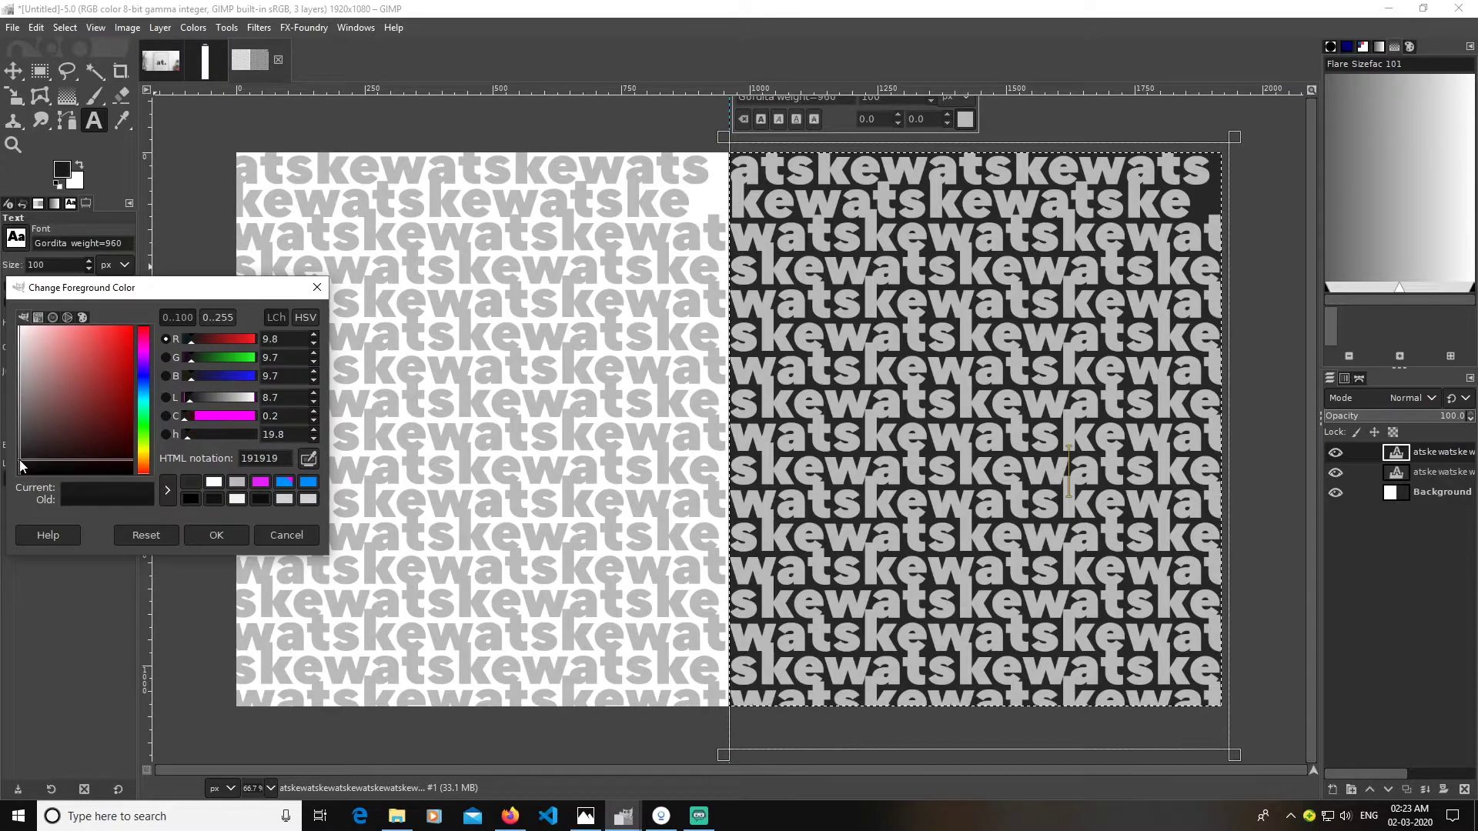
left_click(194, 535)
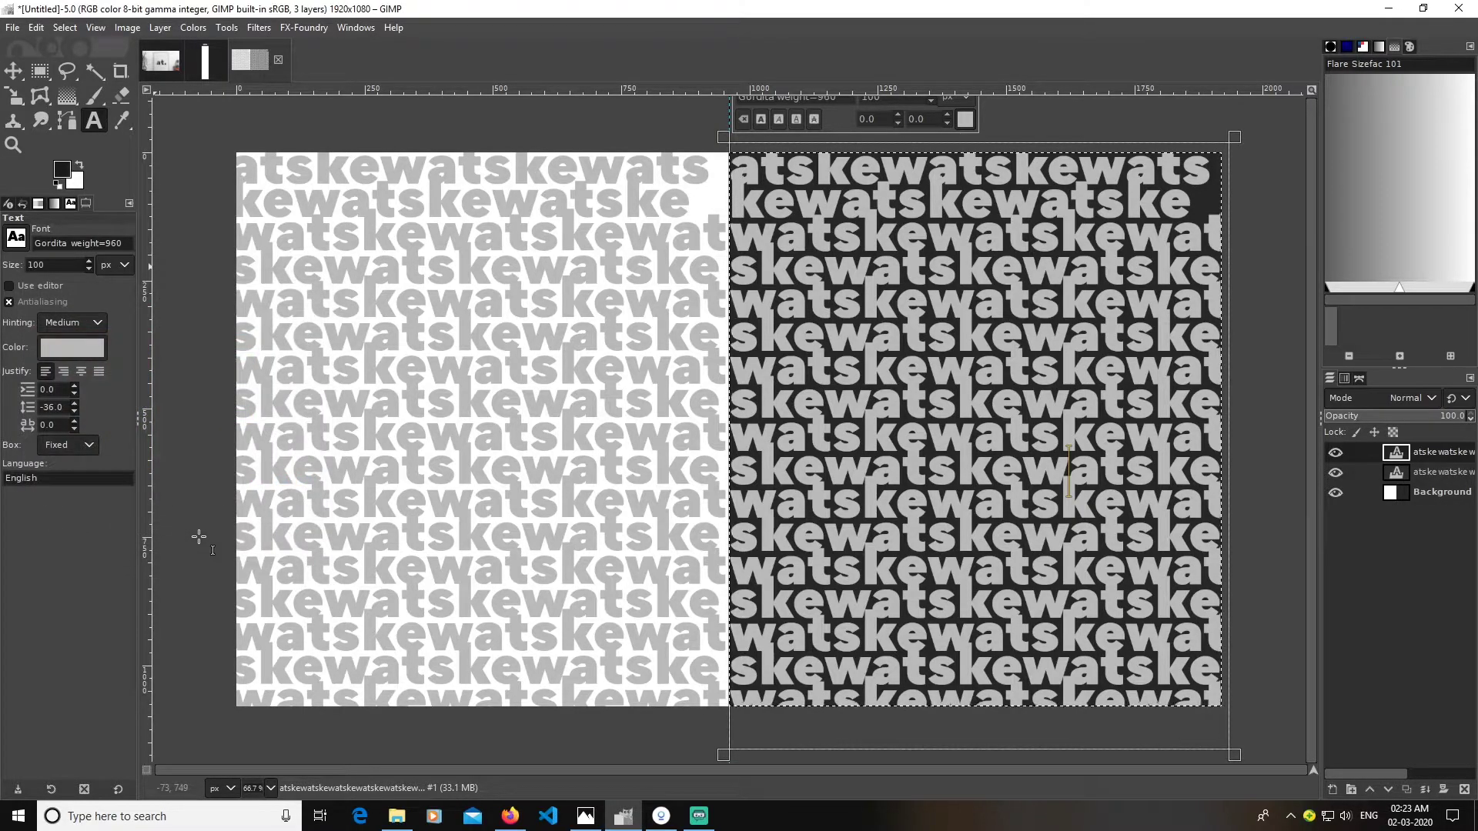
- Change the text colour of the repeated atskew text on the dark half to black 000000
left_click(73, 344)
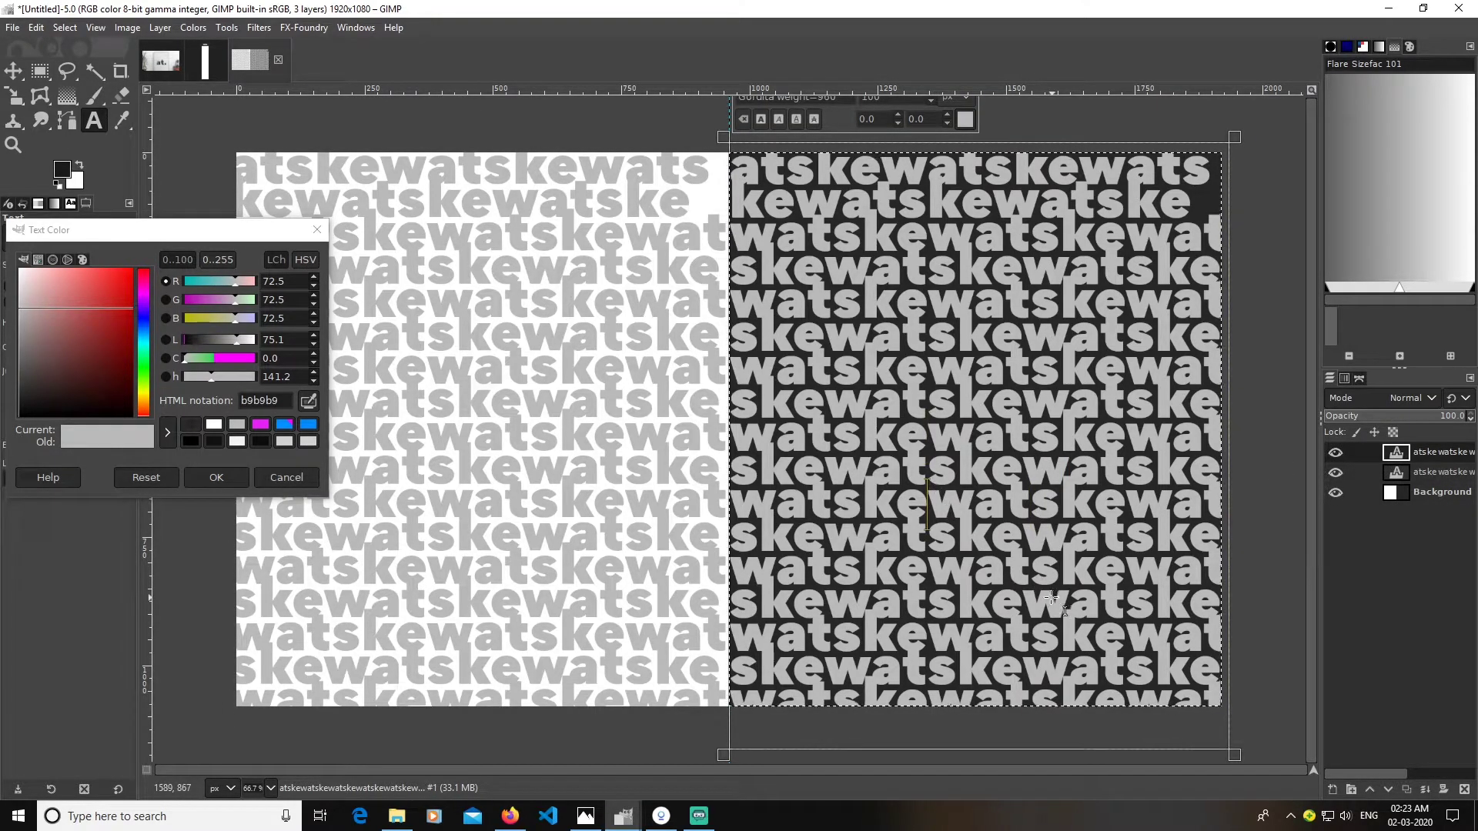
left_click(191, 441)
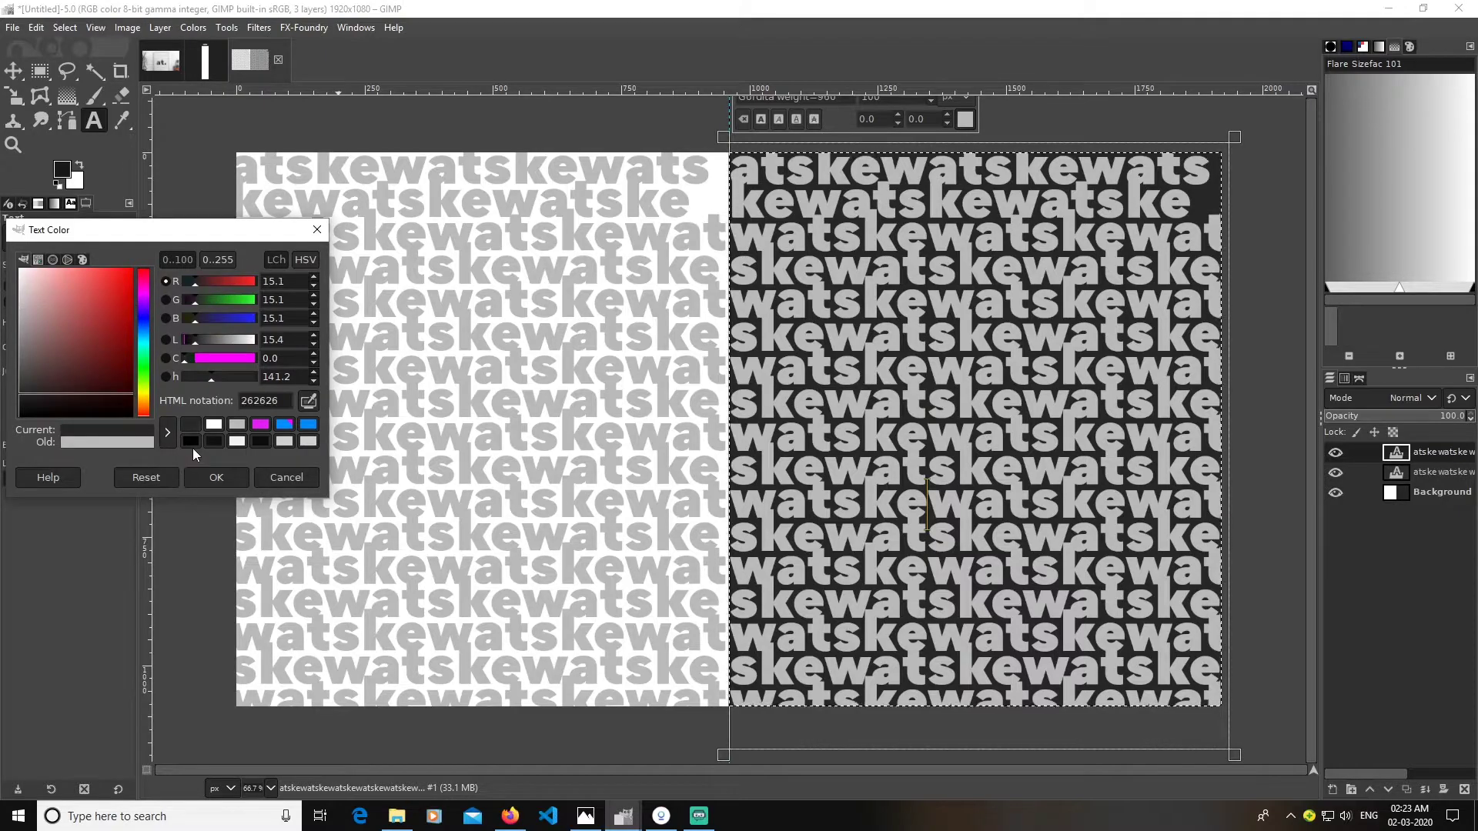
left_click(150, 482)
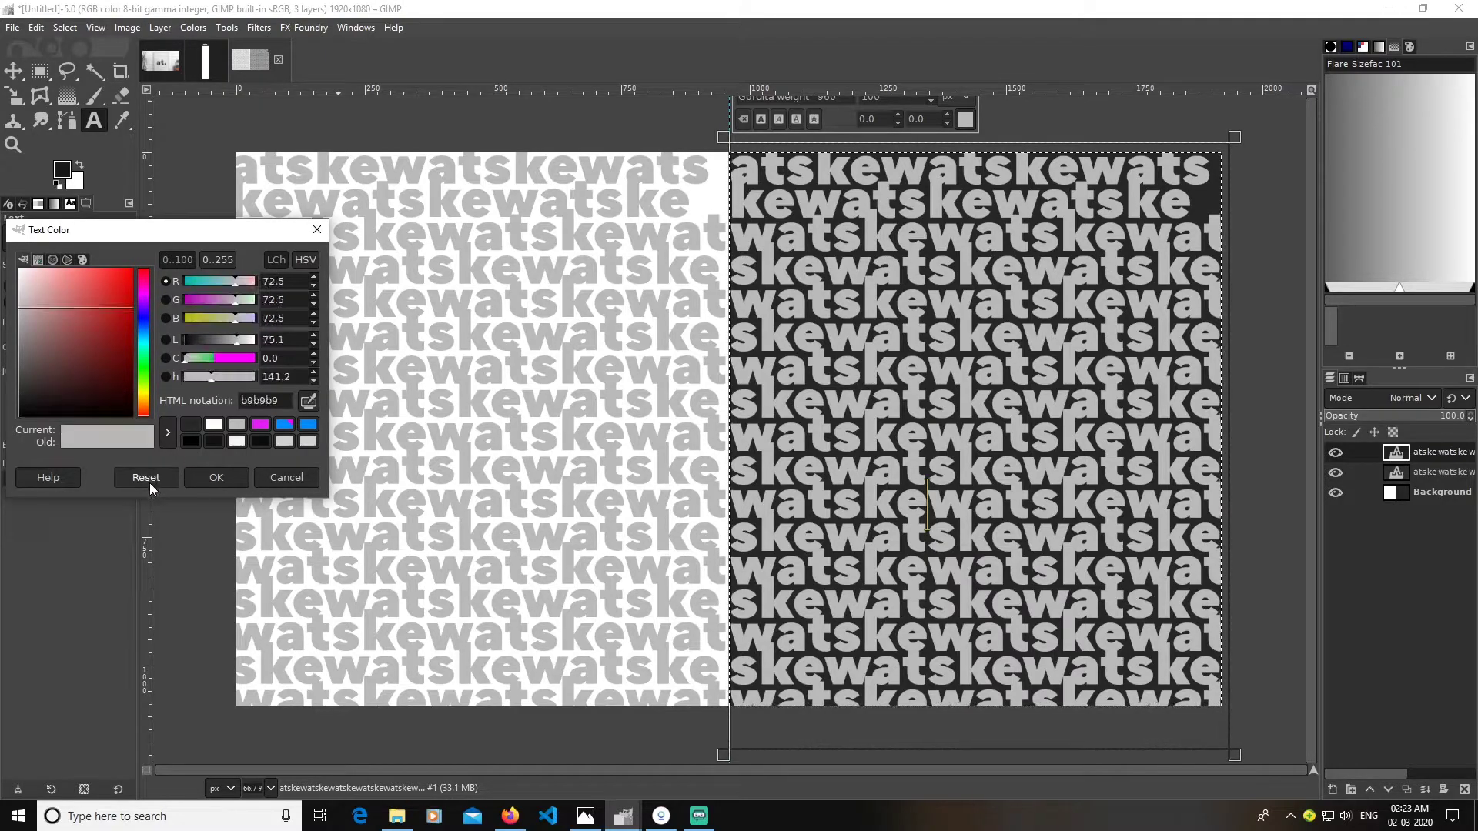
left_click(213, 441)
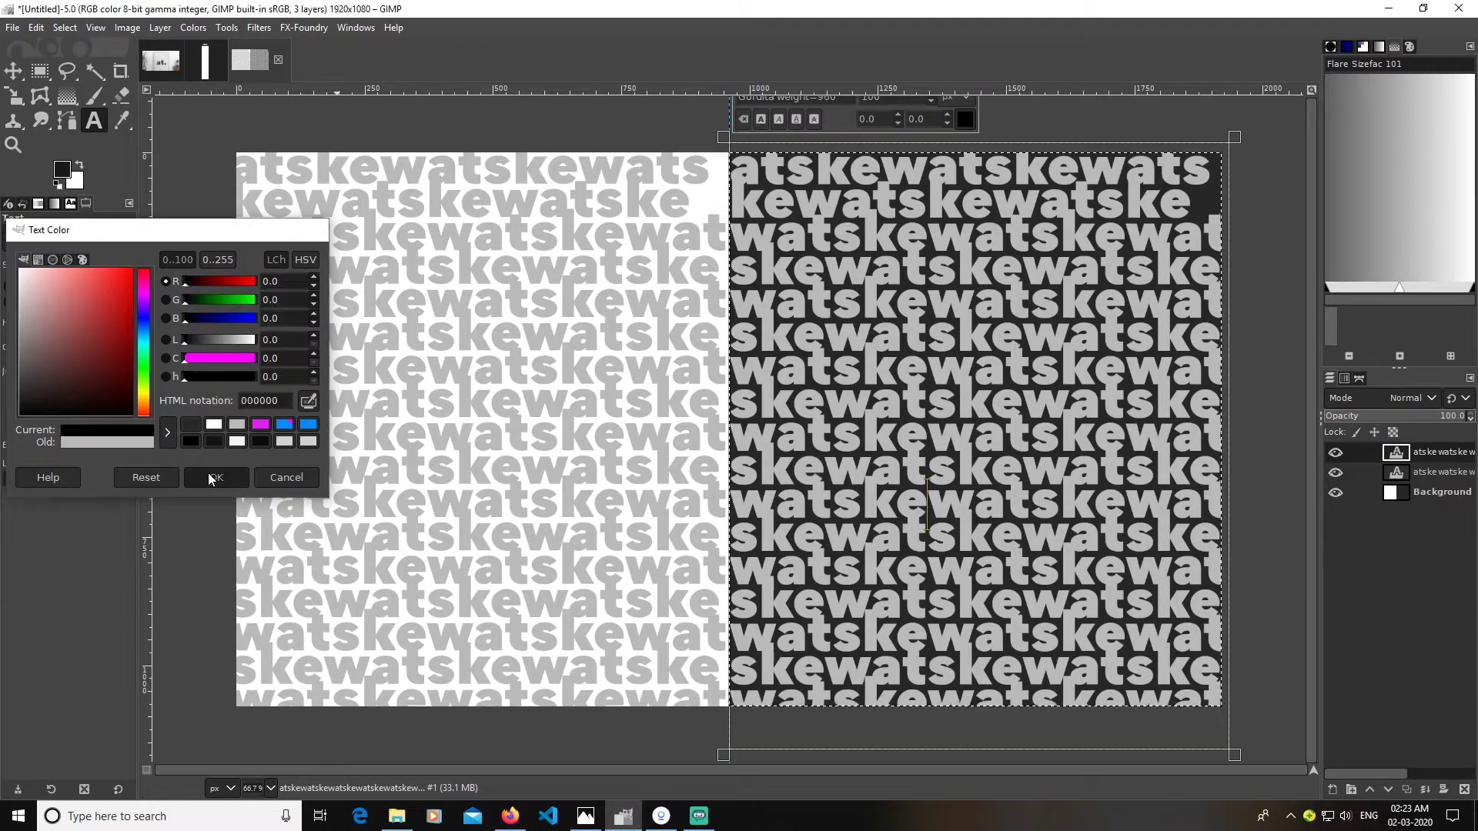
left_click(208, 472)
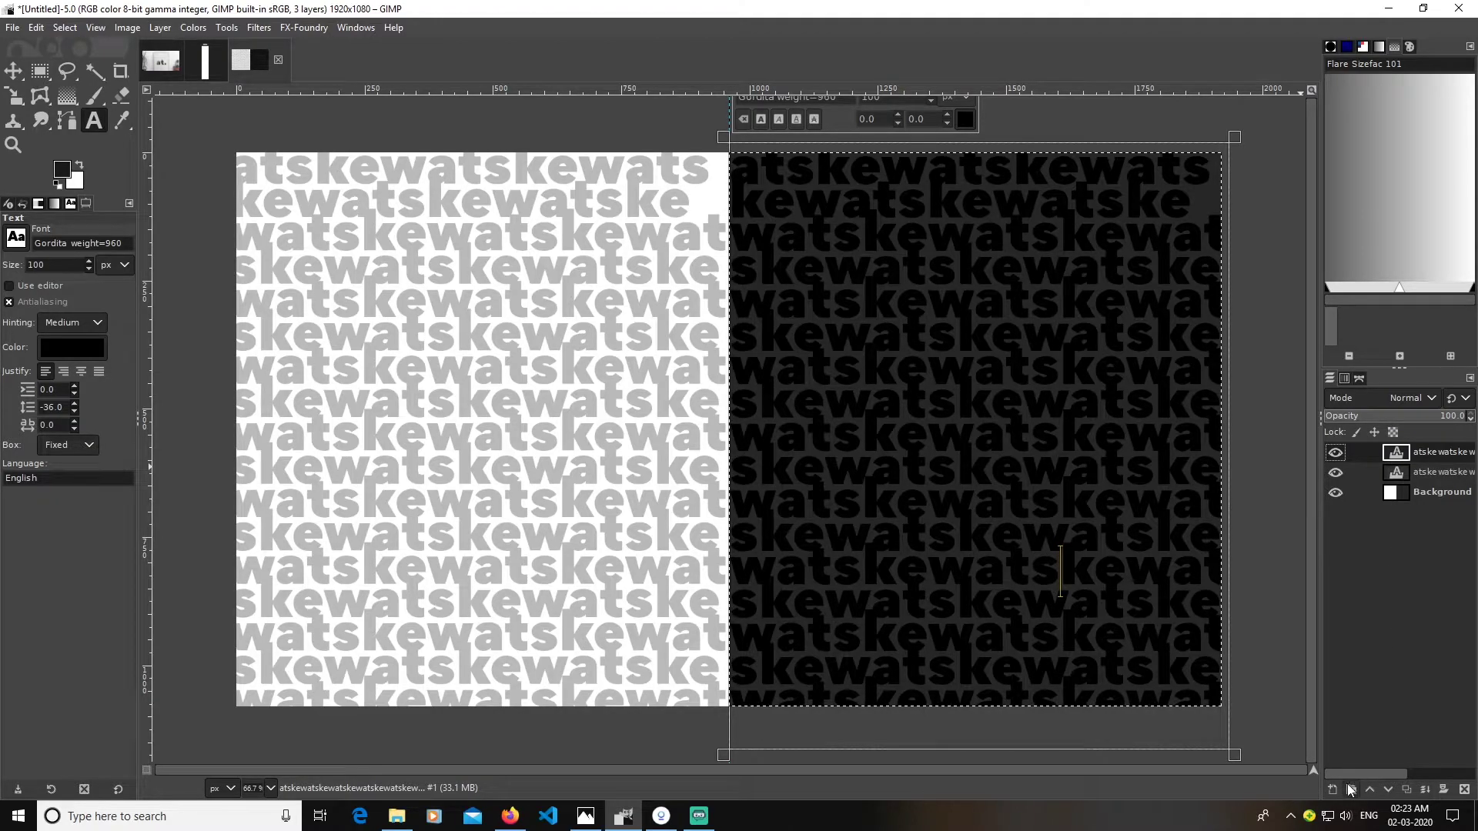
left_click(249, 739)
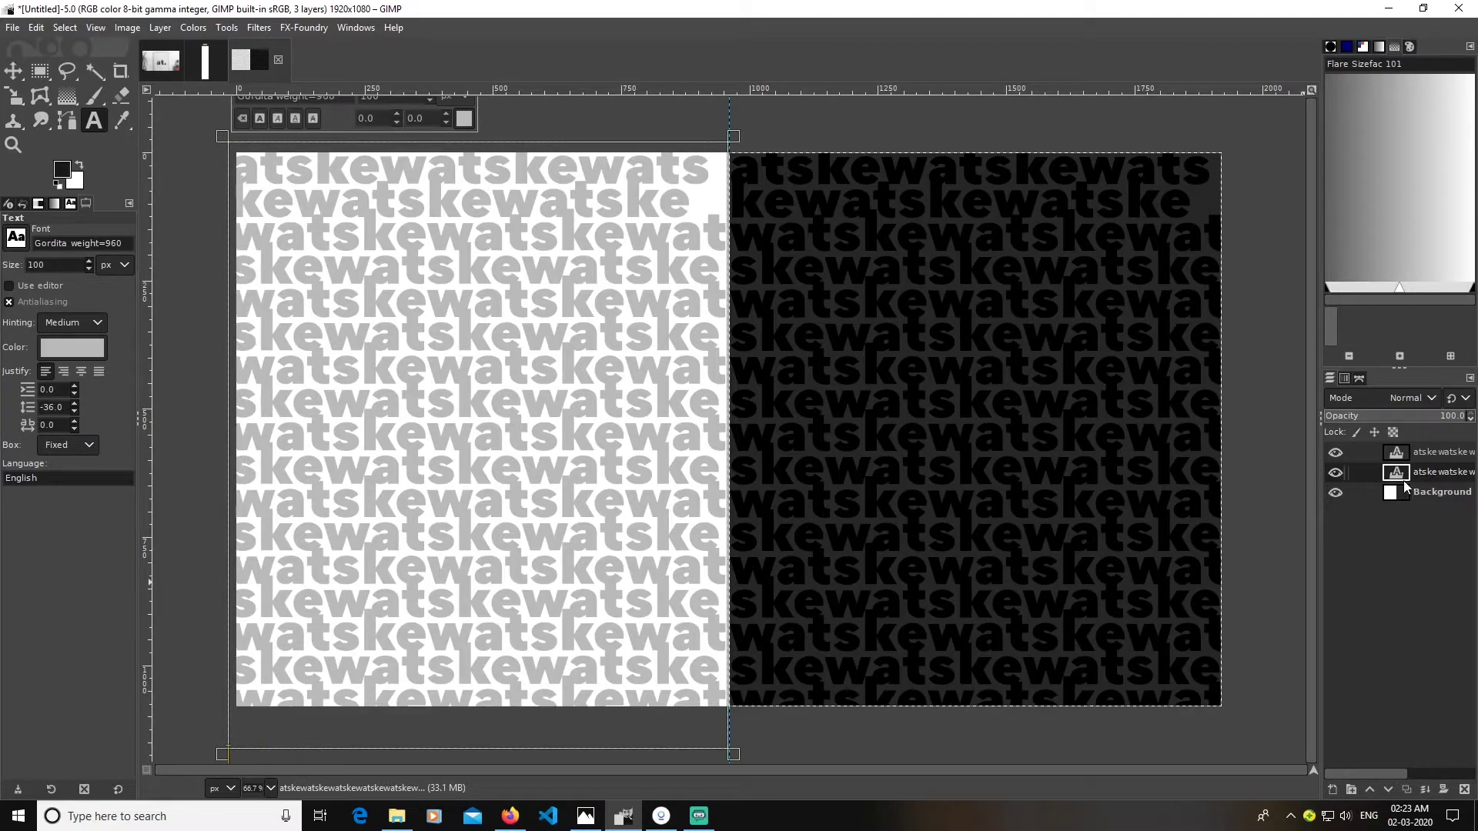
left_click(1059, 732)
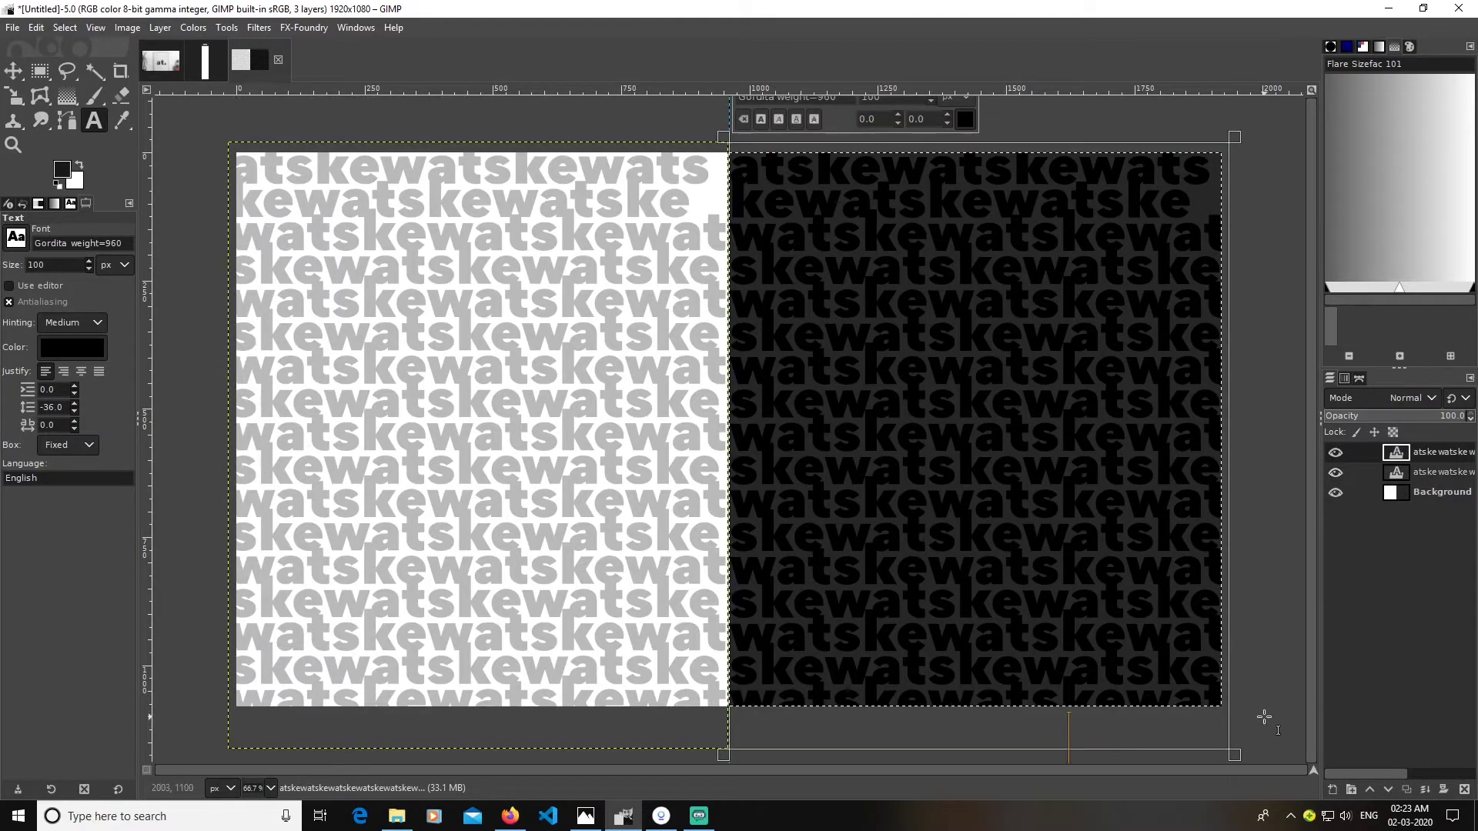
left_click(1256, 639)
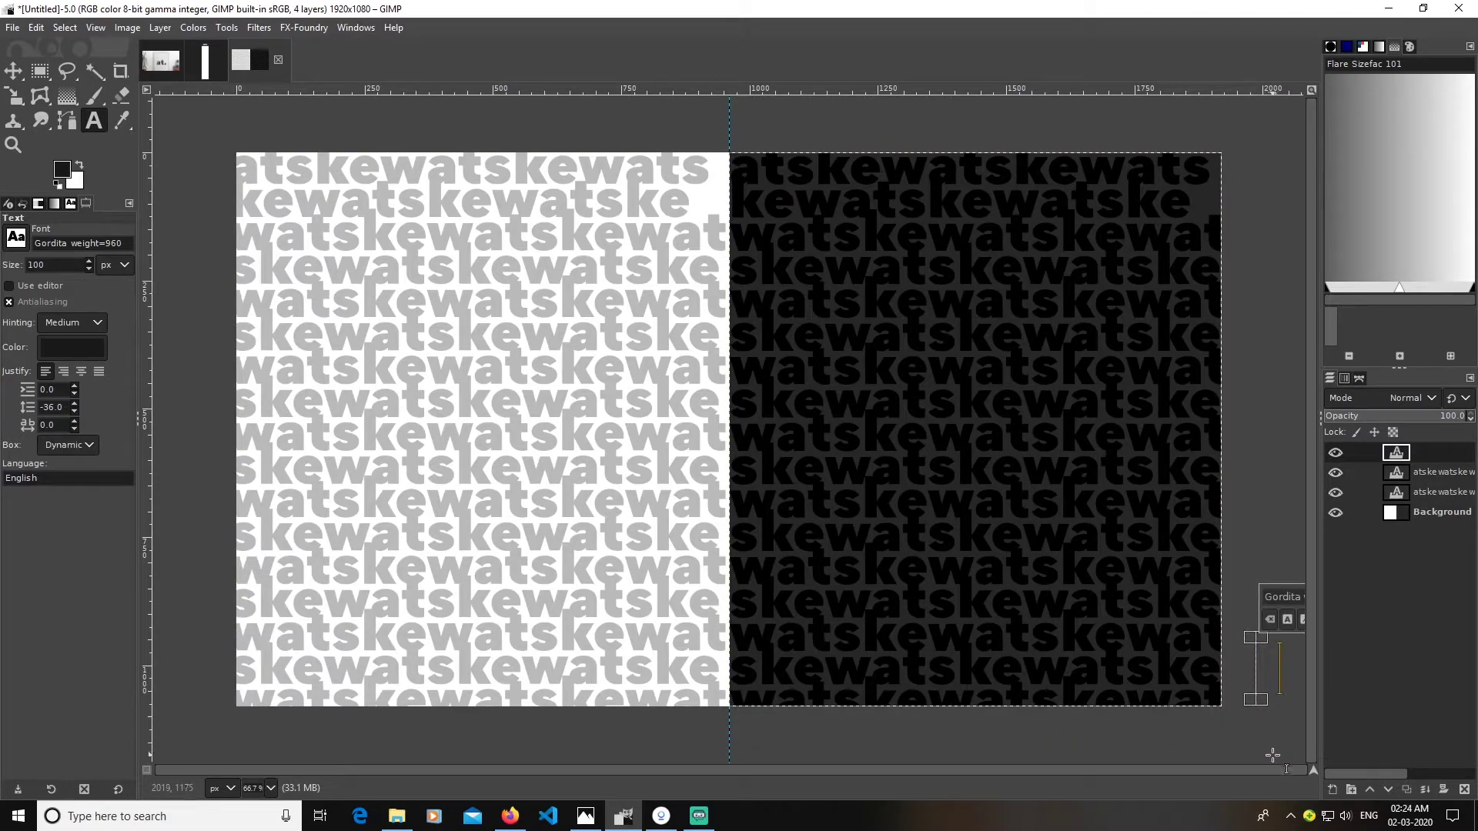
left_click(1252, 579)
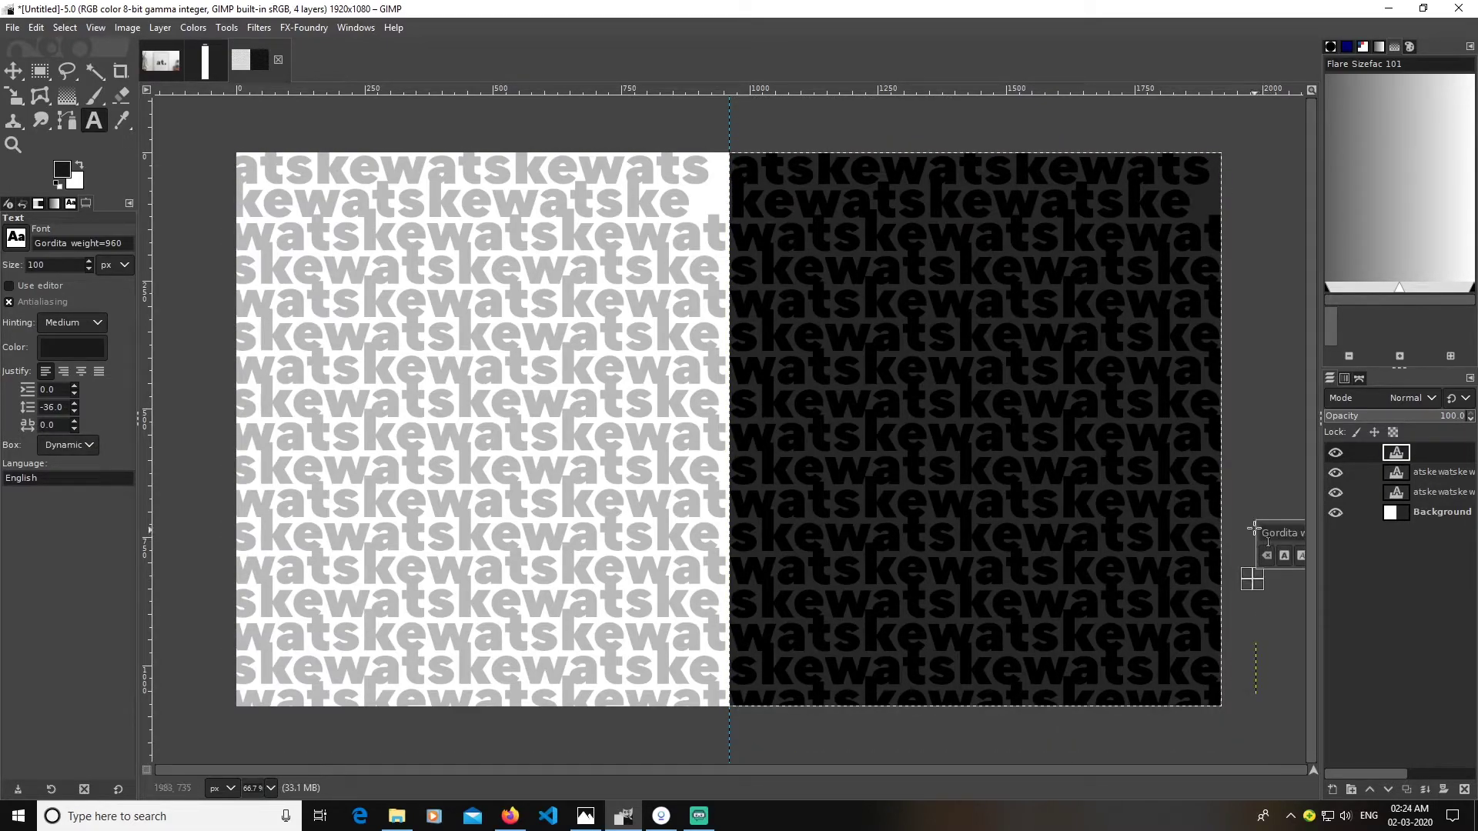
left_click(13, 71)
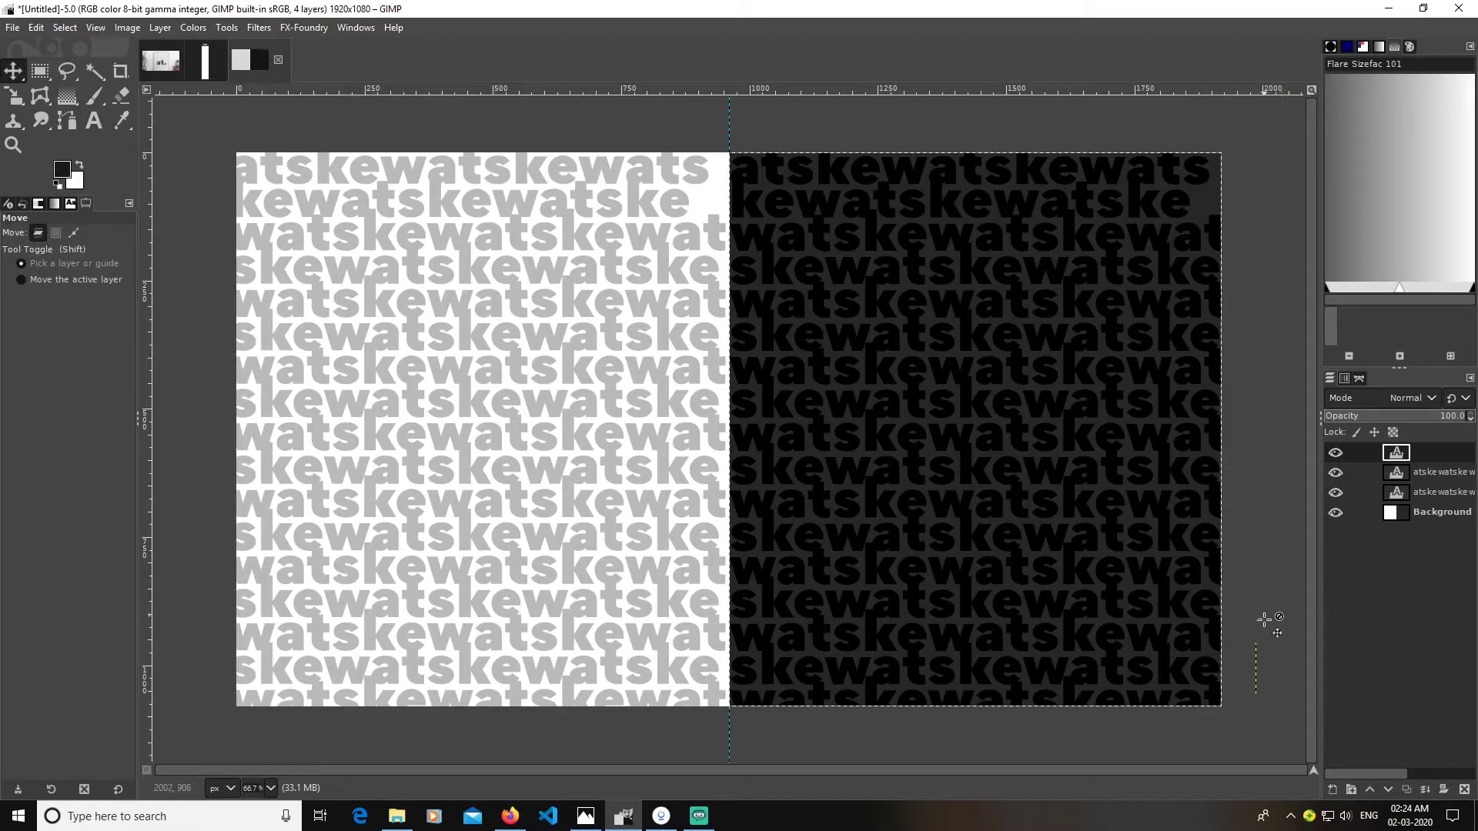
left_click(1464, 790)
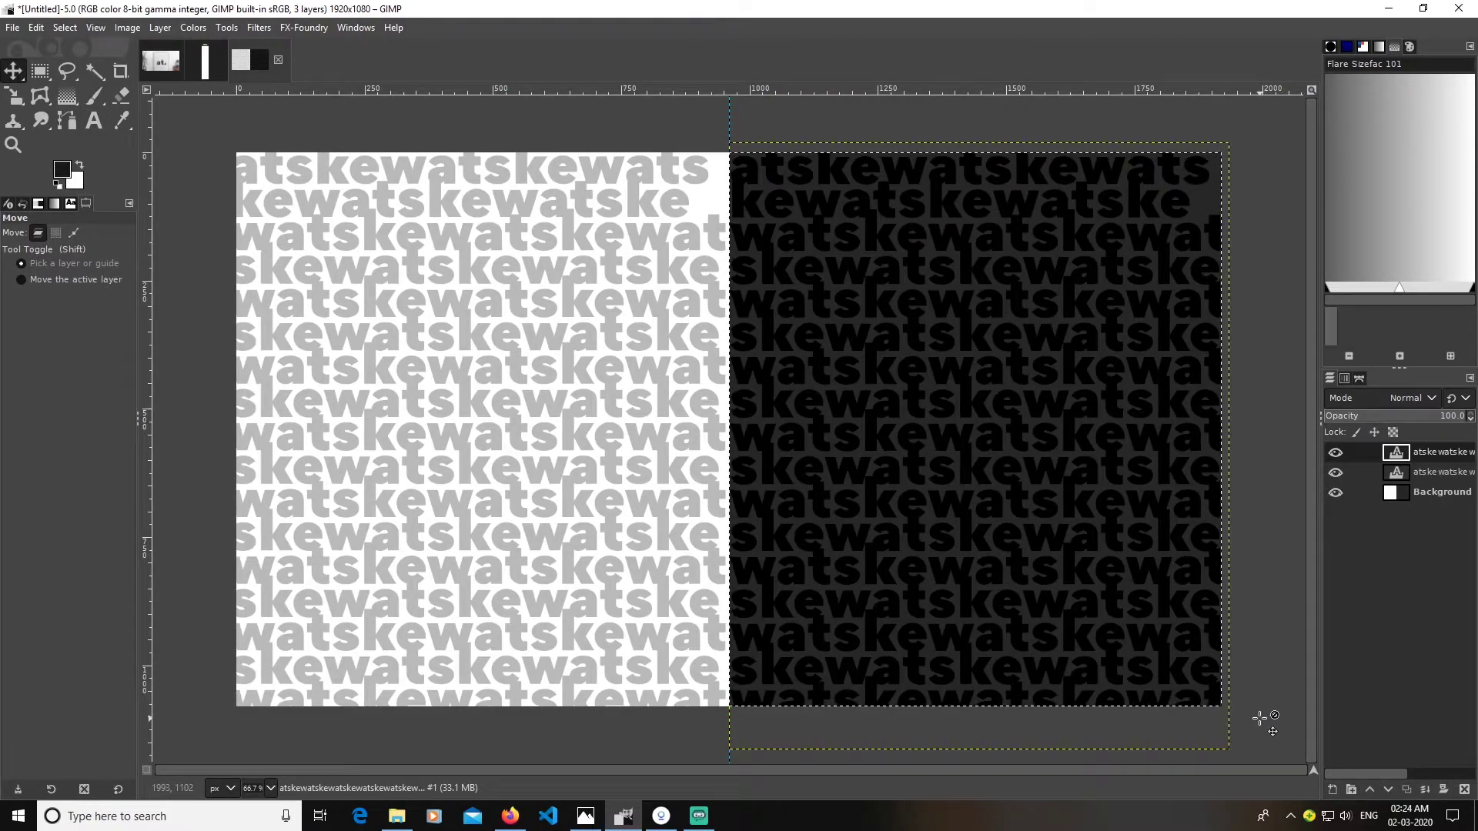
- Add a text layer reading "typograhy" in the empty area below the canvas and set its size to 50 px
scroll(1259, 700, "down", 1)
left_click_drag(1259, 700, 1211, 385)
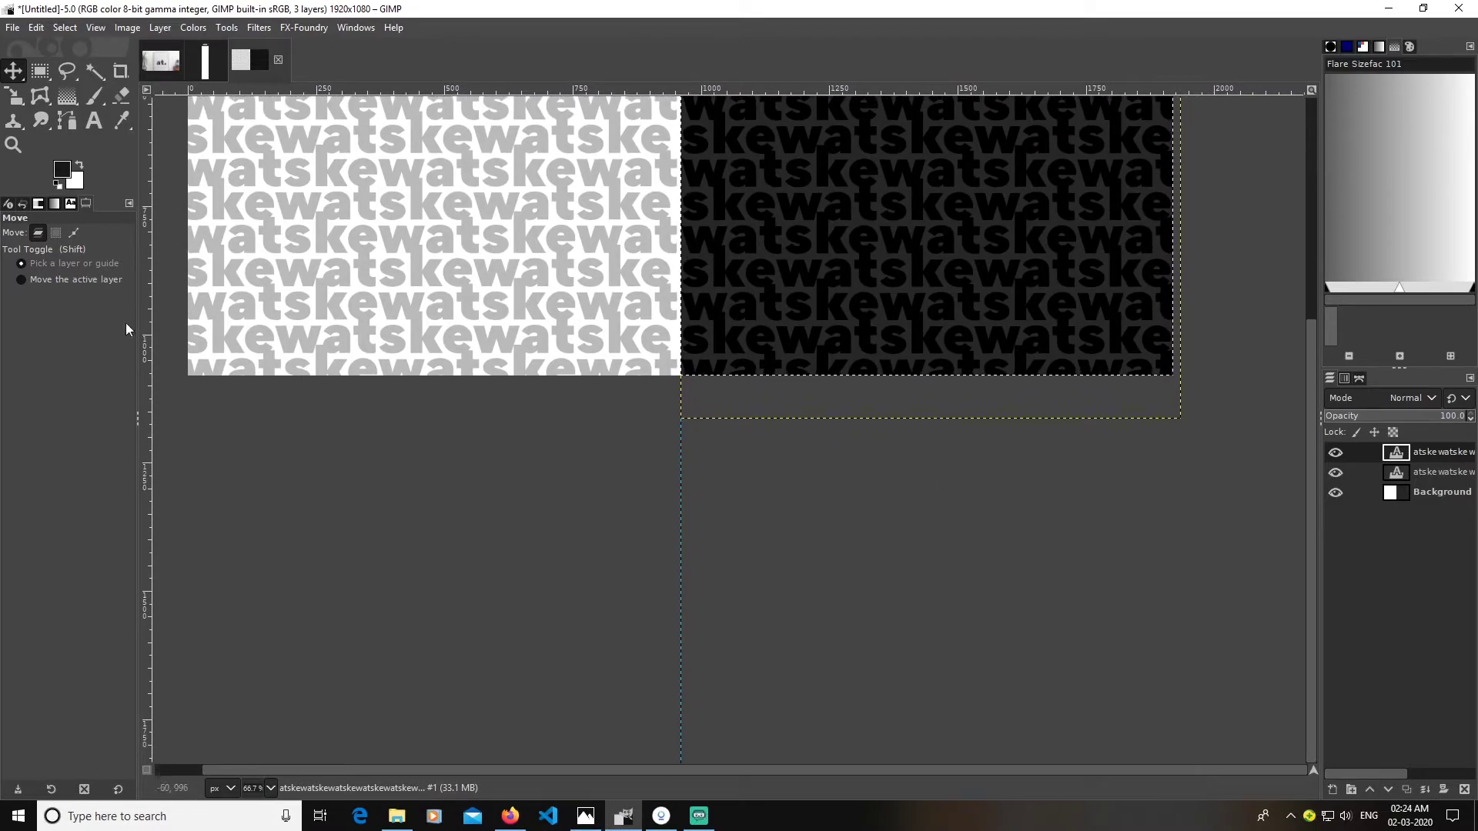
left_click(93, 121)
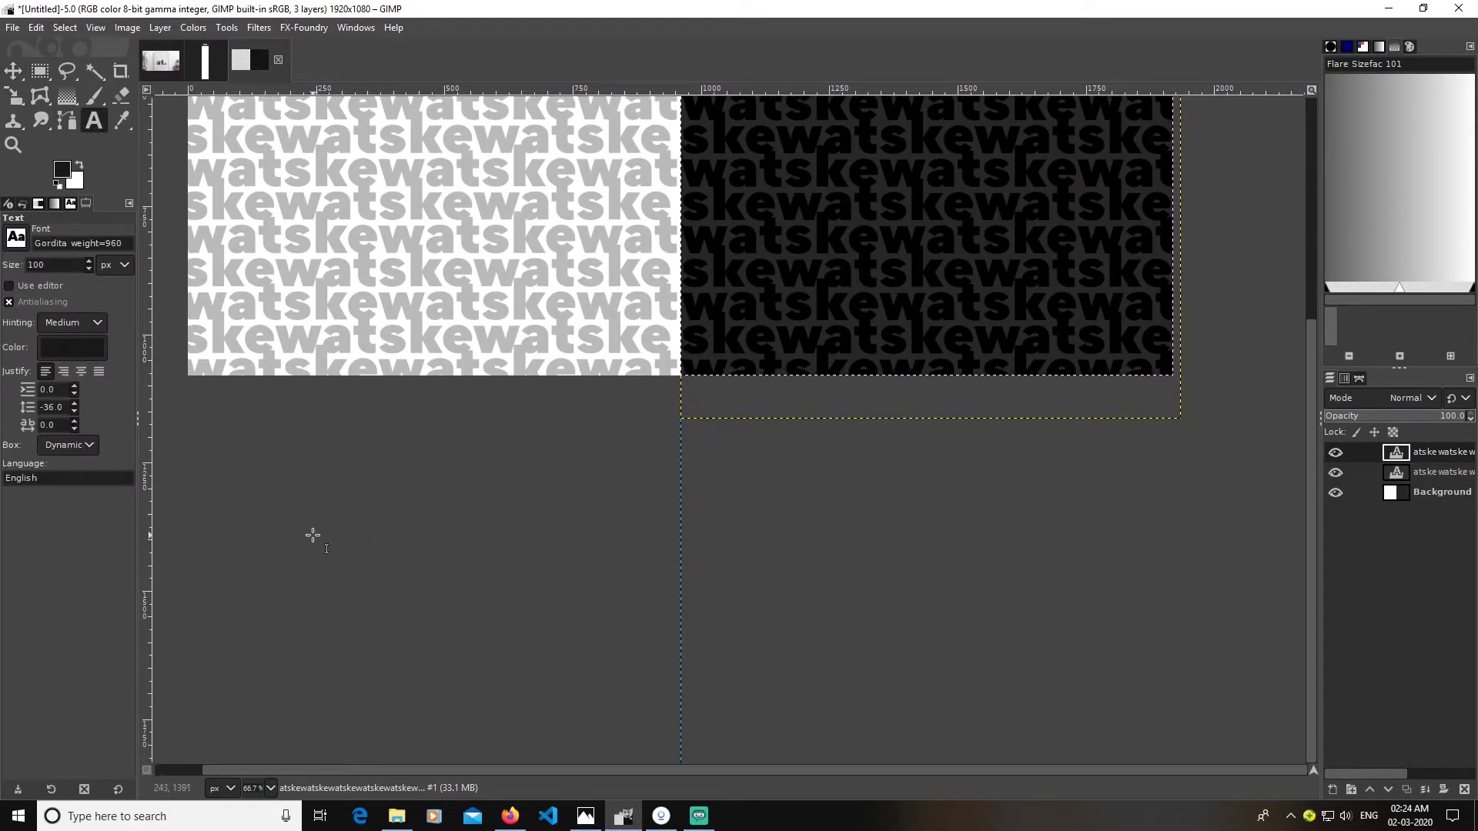
left_click(246, 532)
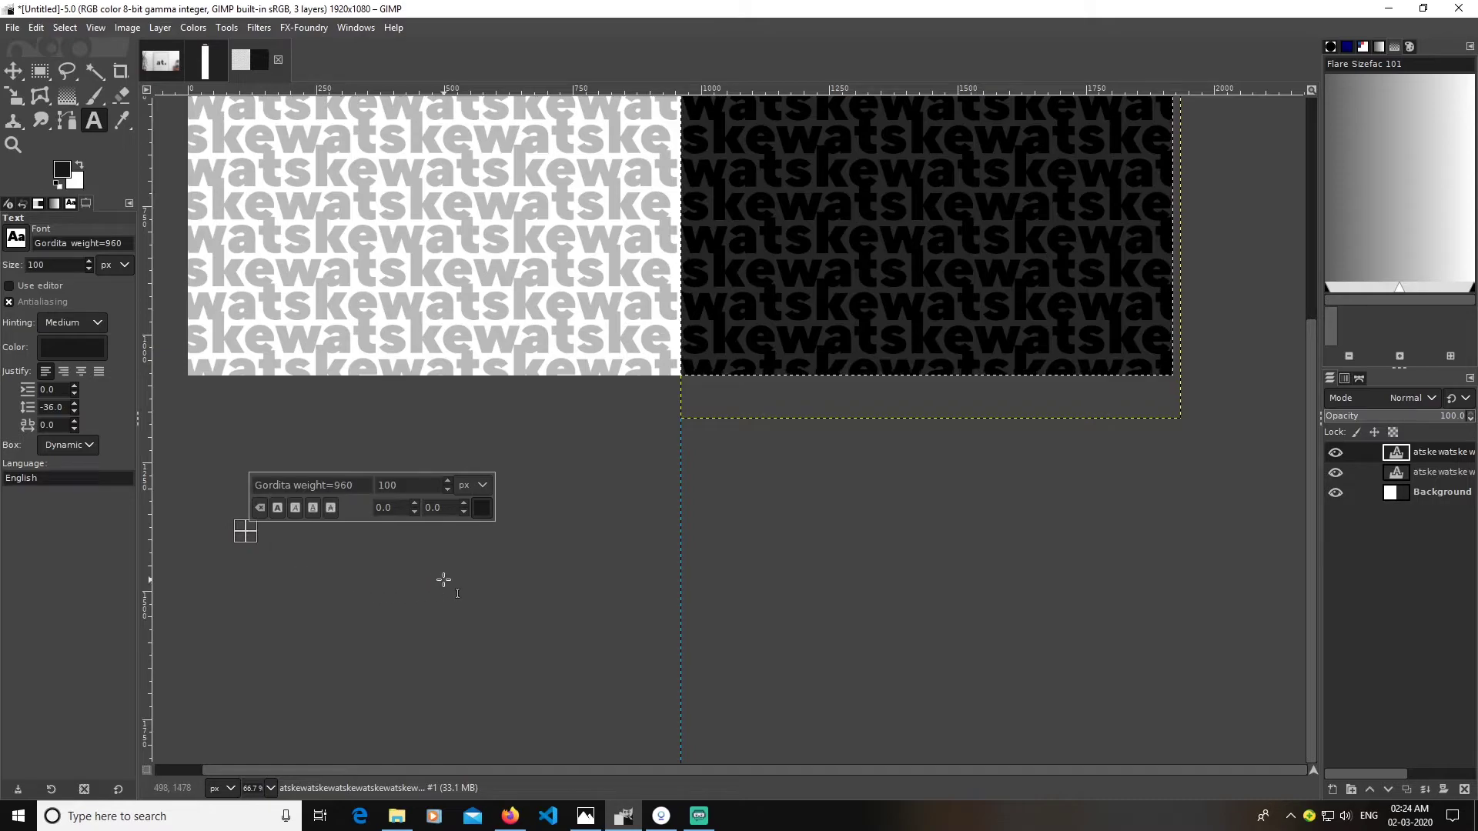
type("typ")
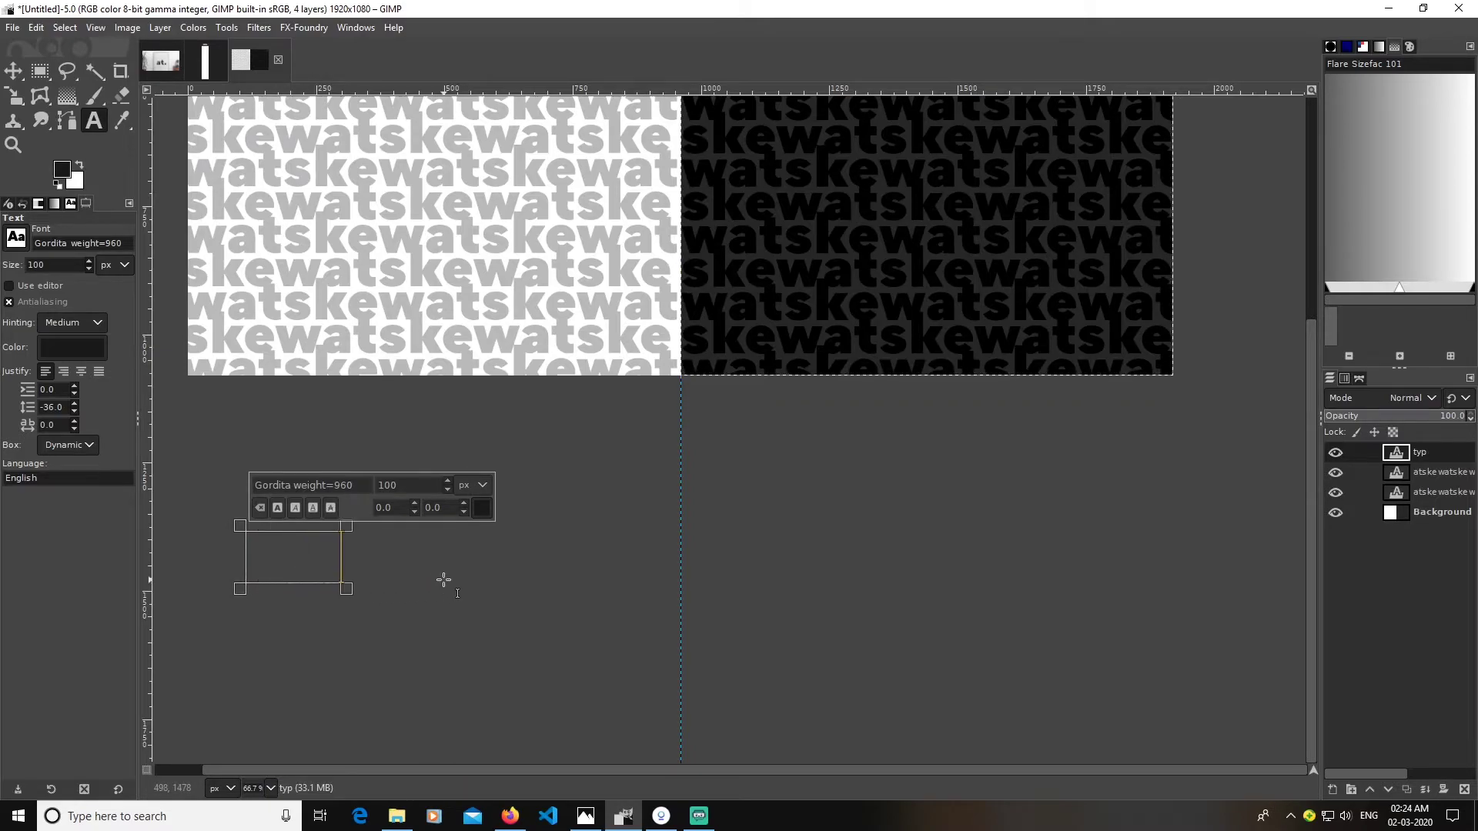
type("ograhy")
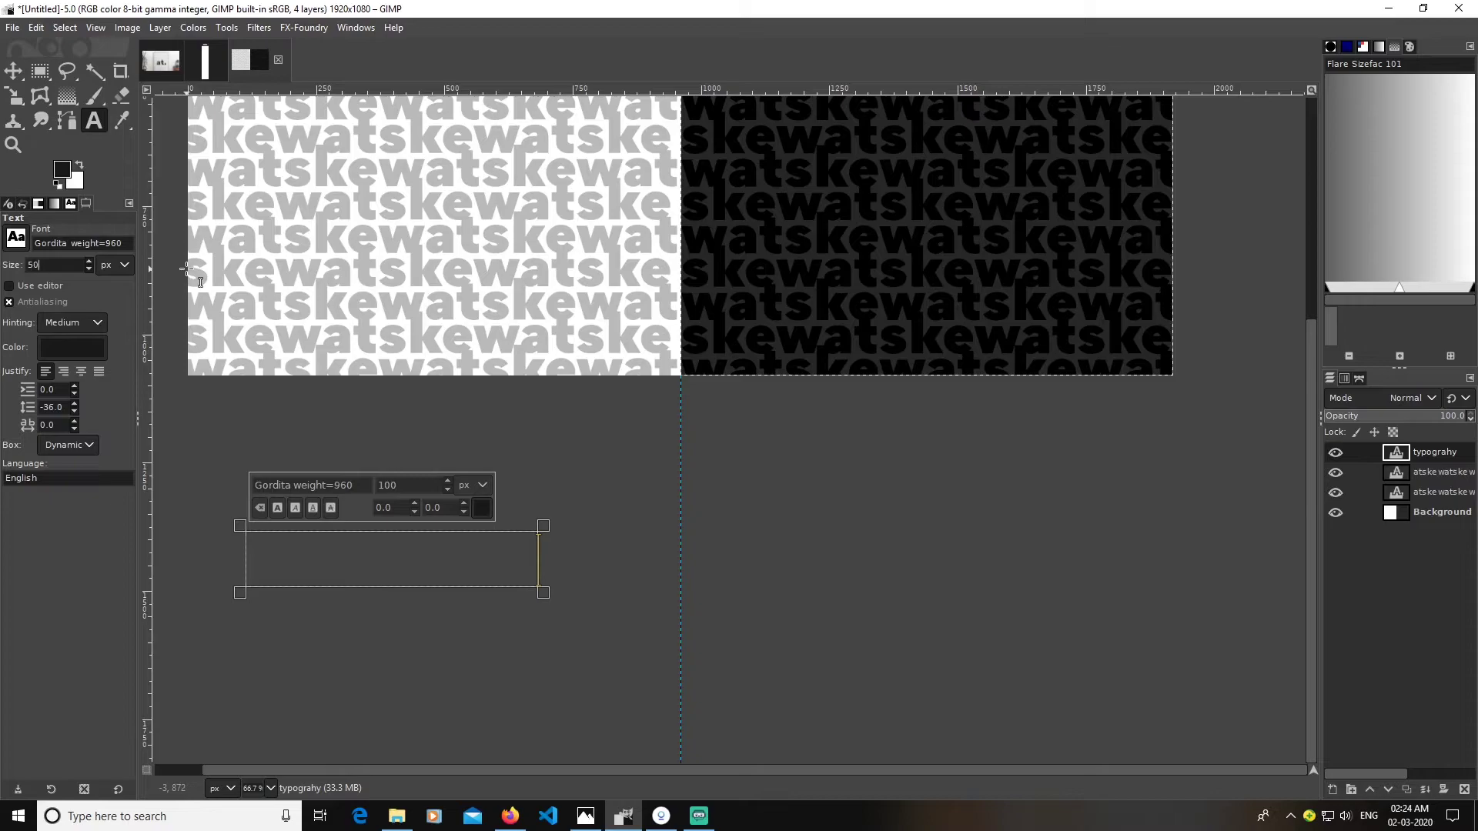
key("Return")
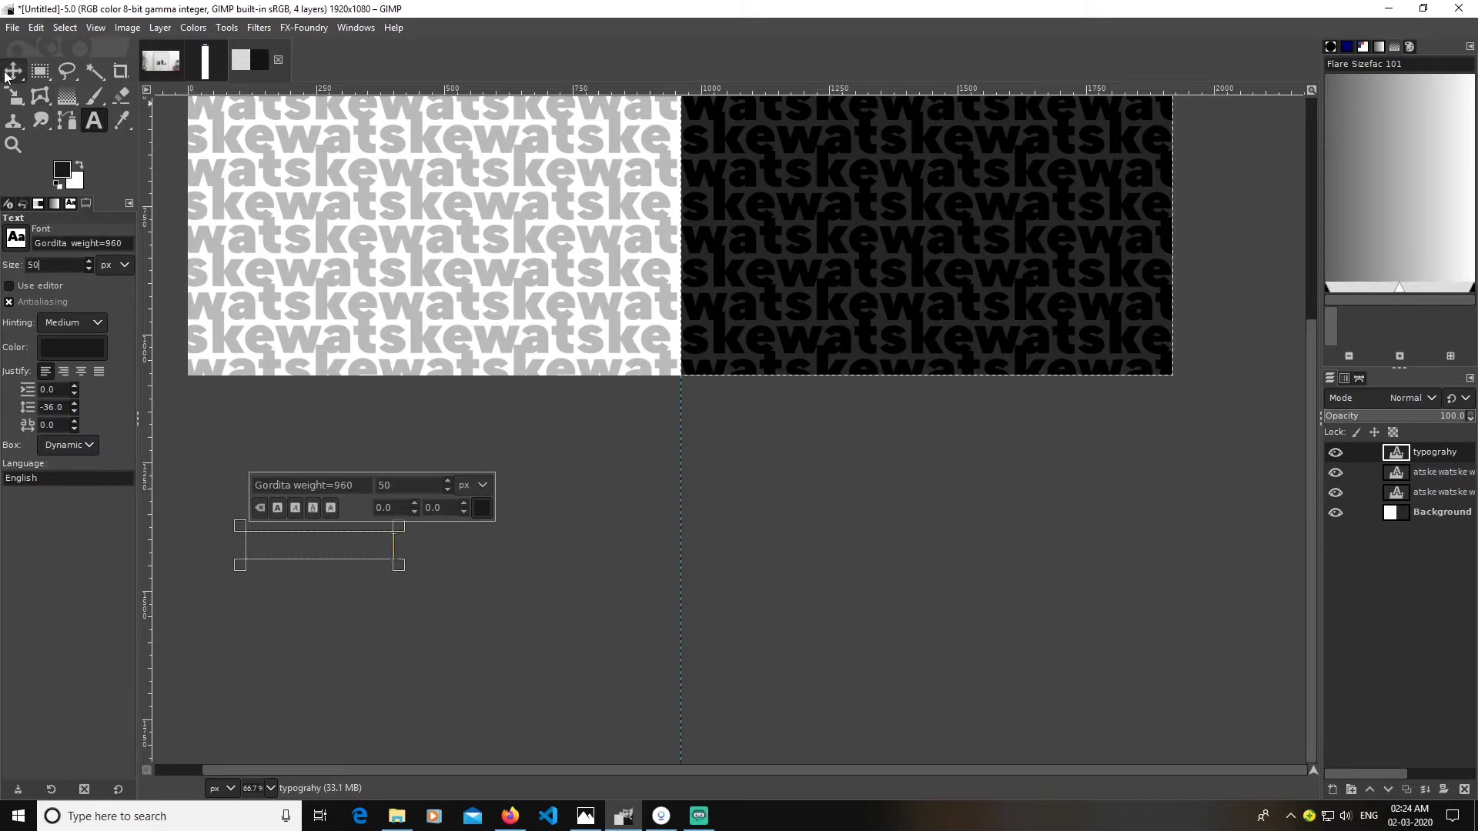
- Move the typograhy text up onto the lower-left corner of the white half
key("m")
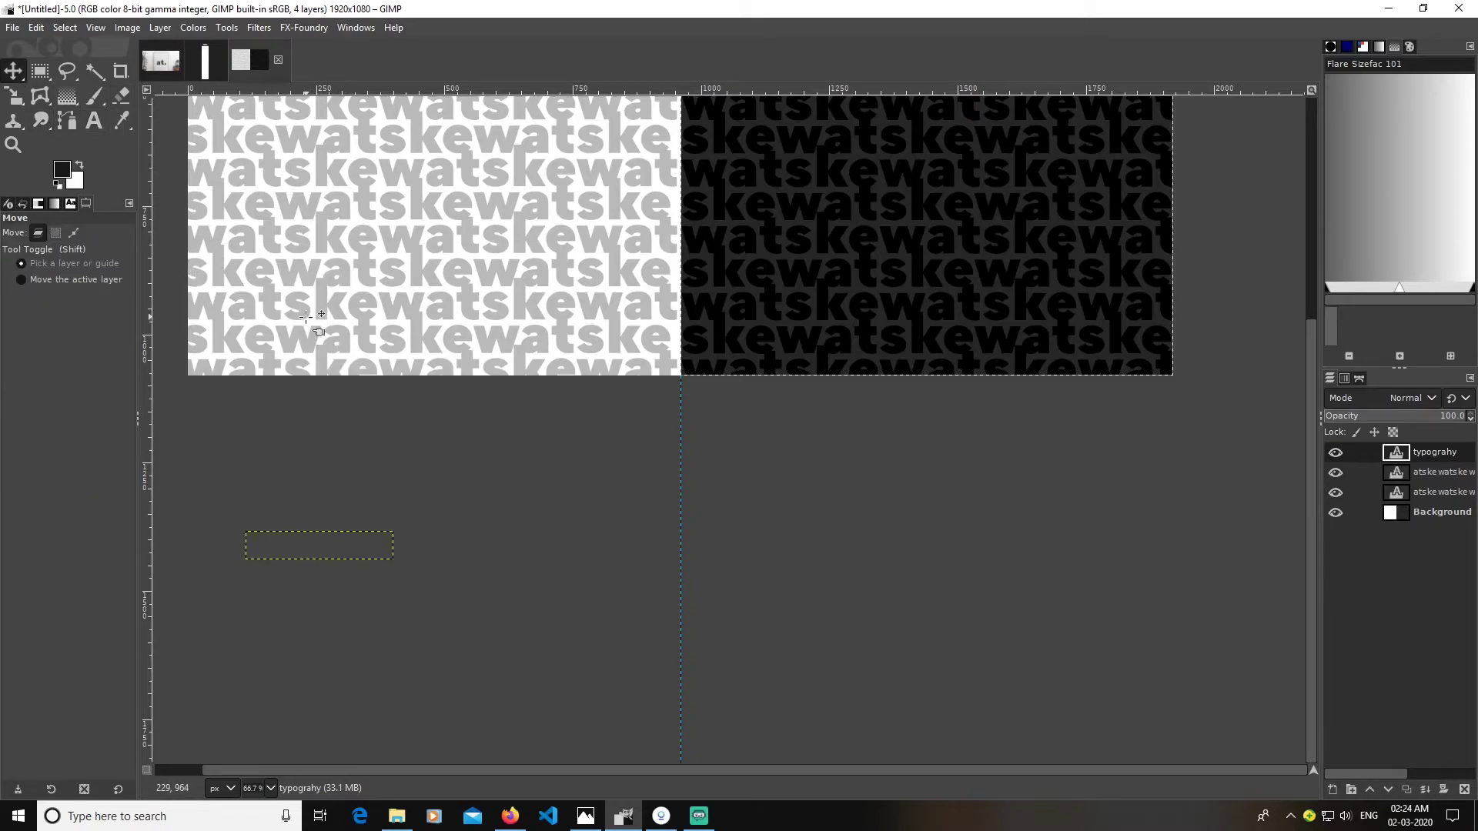
left_click_drag(333, 548, 313, 345)
scroll(461, 489, "down", 2)
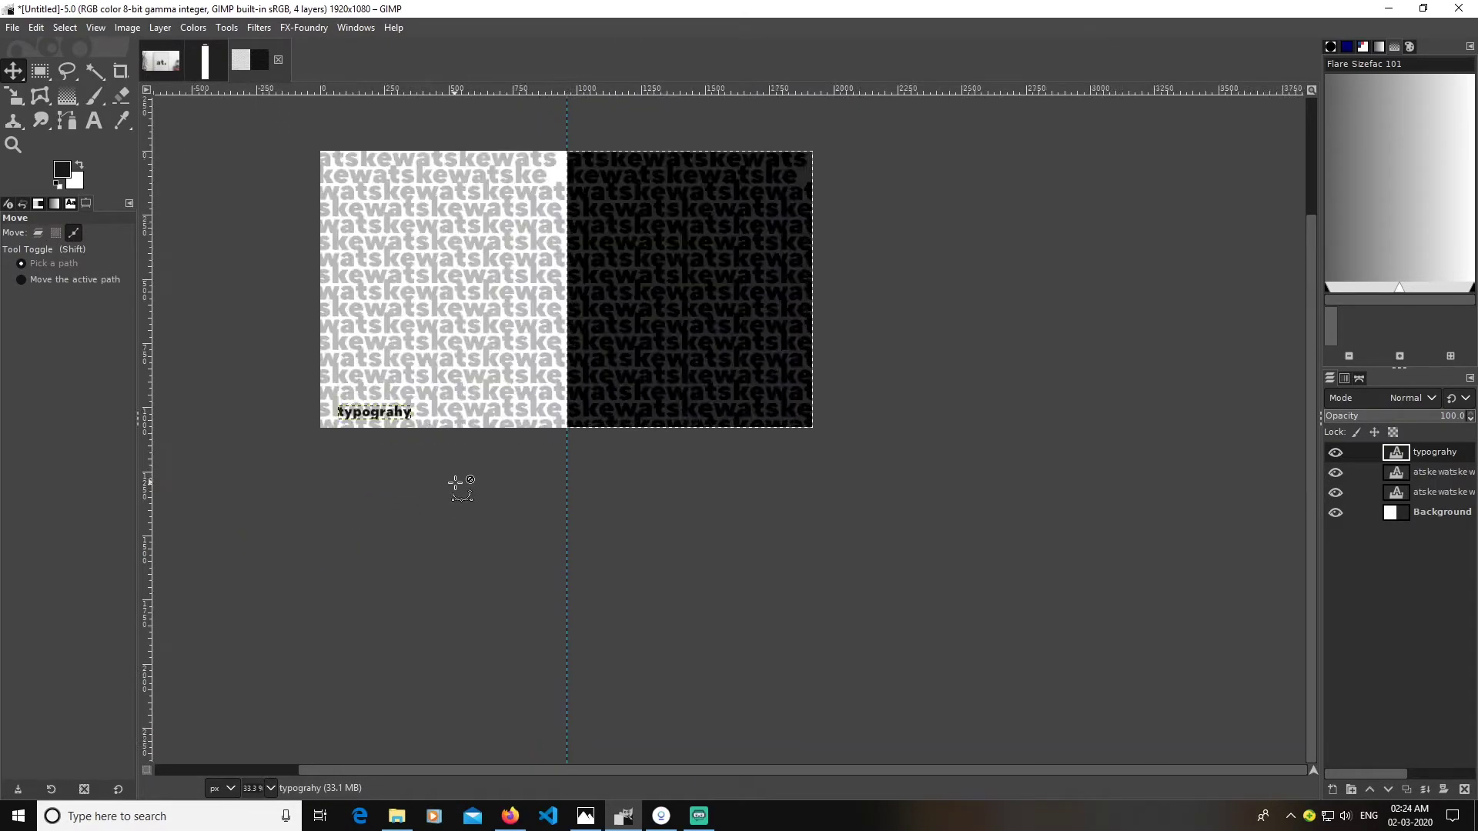
- Replace the typograhy label on the white half with TYPOGRAPHY in capitals and set its size to 30 px
scroll(460, 488, "up", 1)
left_click(95, 124)
left_click(302, 379)
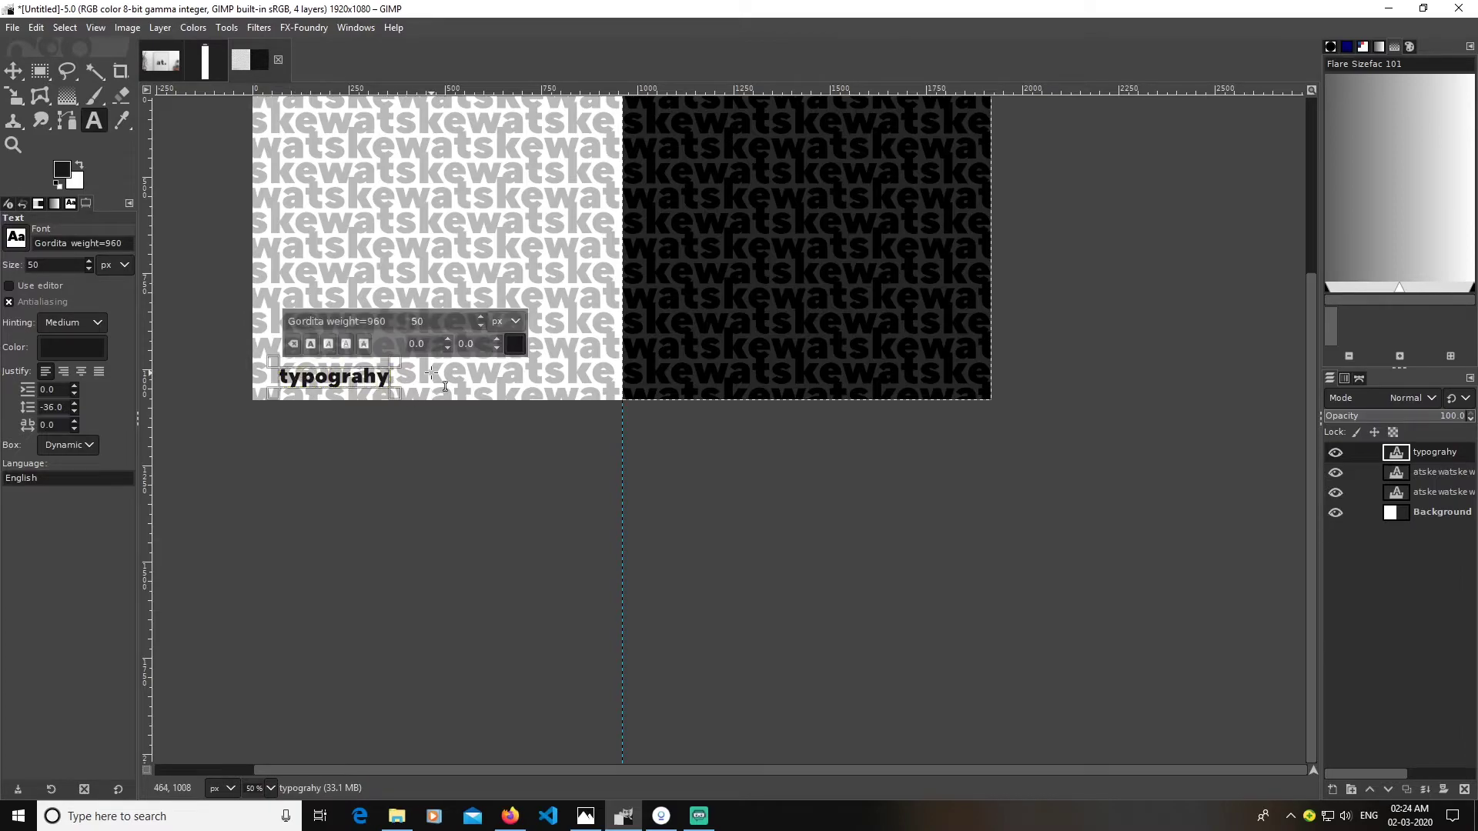
key("BackSpace")
key("BackSpace")
key("BackSpace")
key("BackSpace")
key("BackSpace")
key("BackSpace")
key("BackSpace")
key("BackSpace")
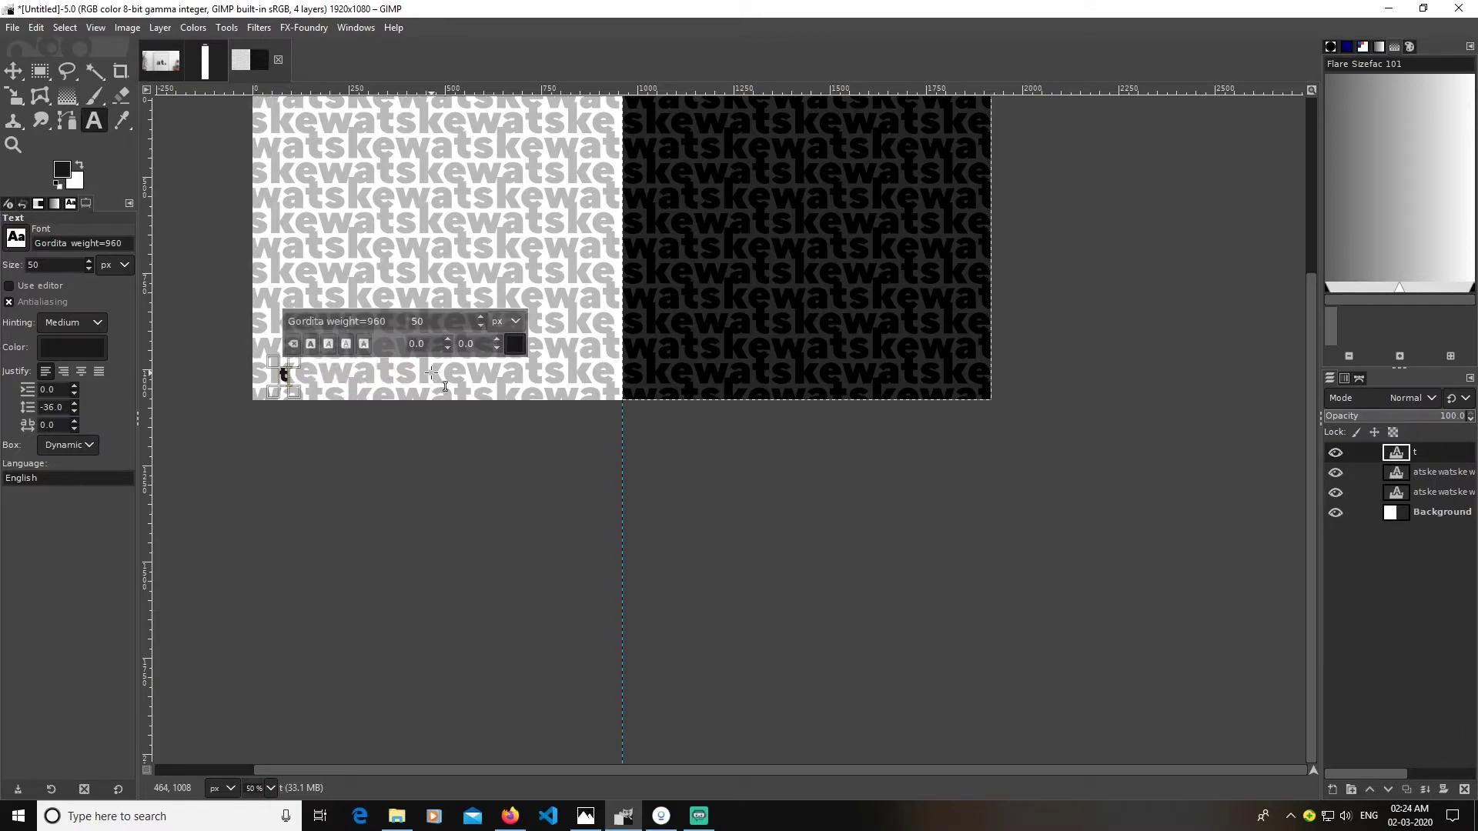
key("BackSpace")
type("TY")
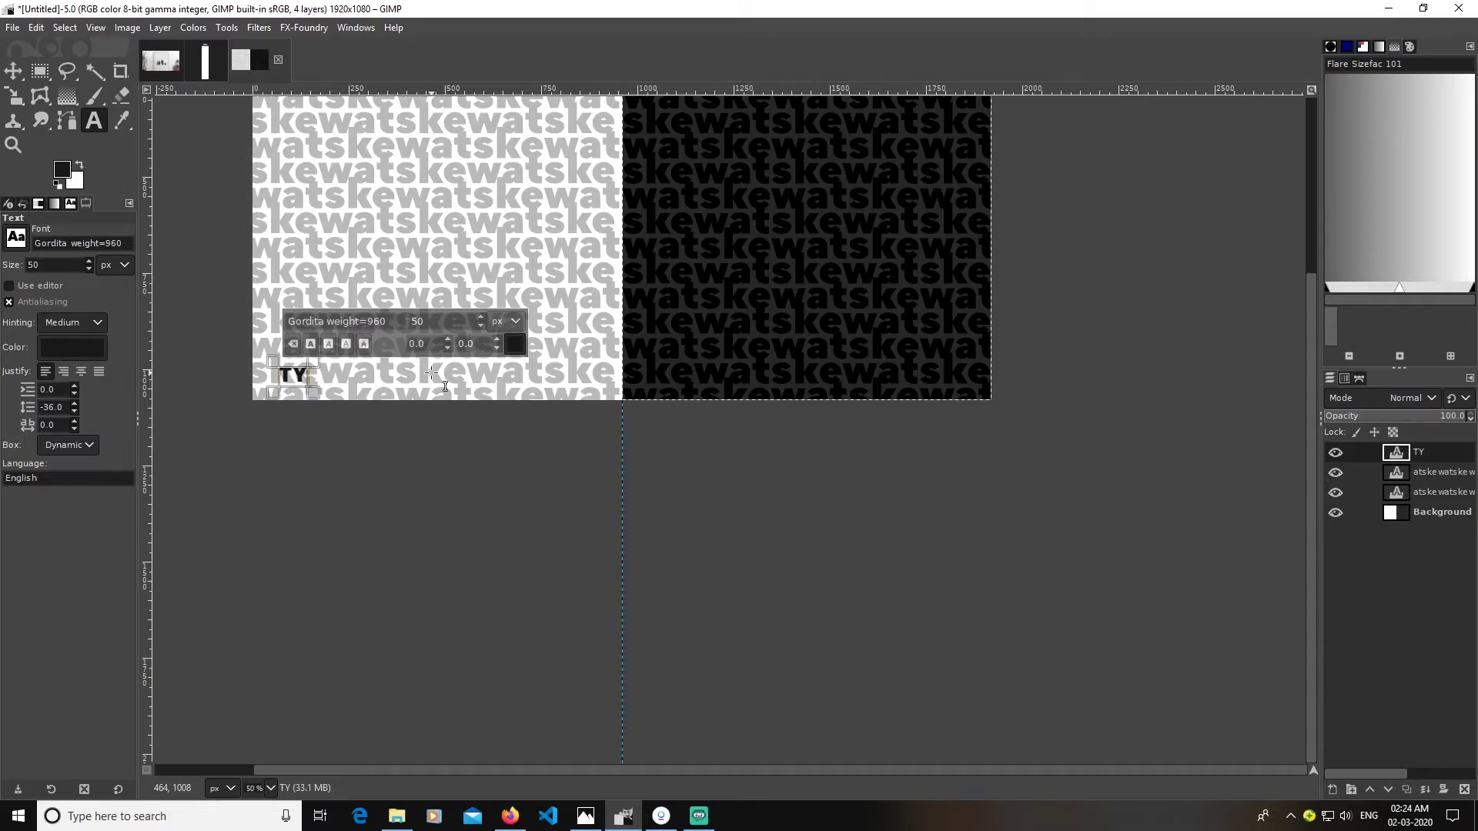
type("POG")
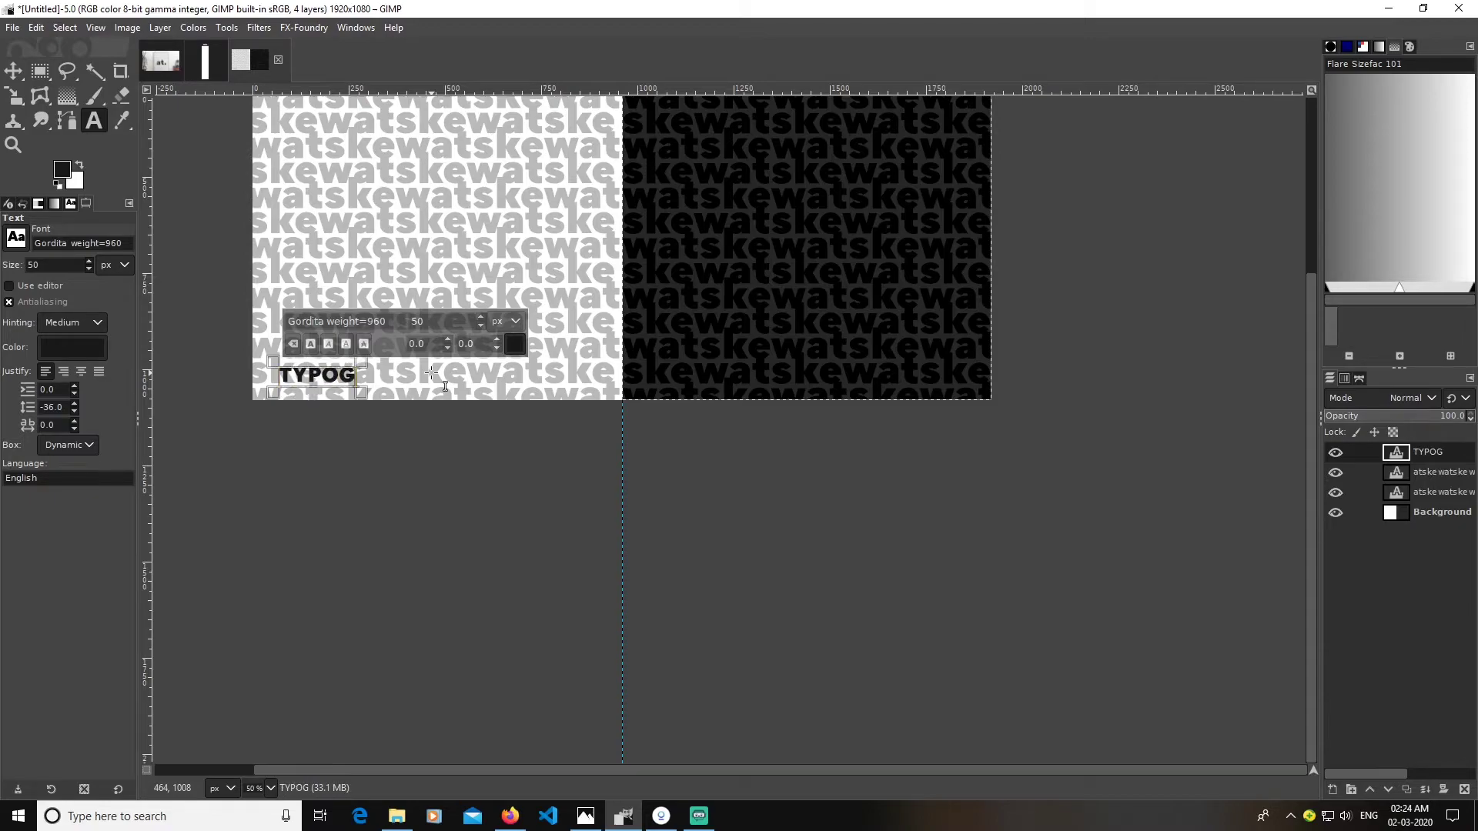
type("RAPHY")
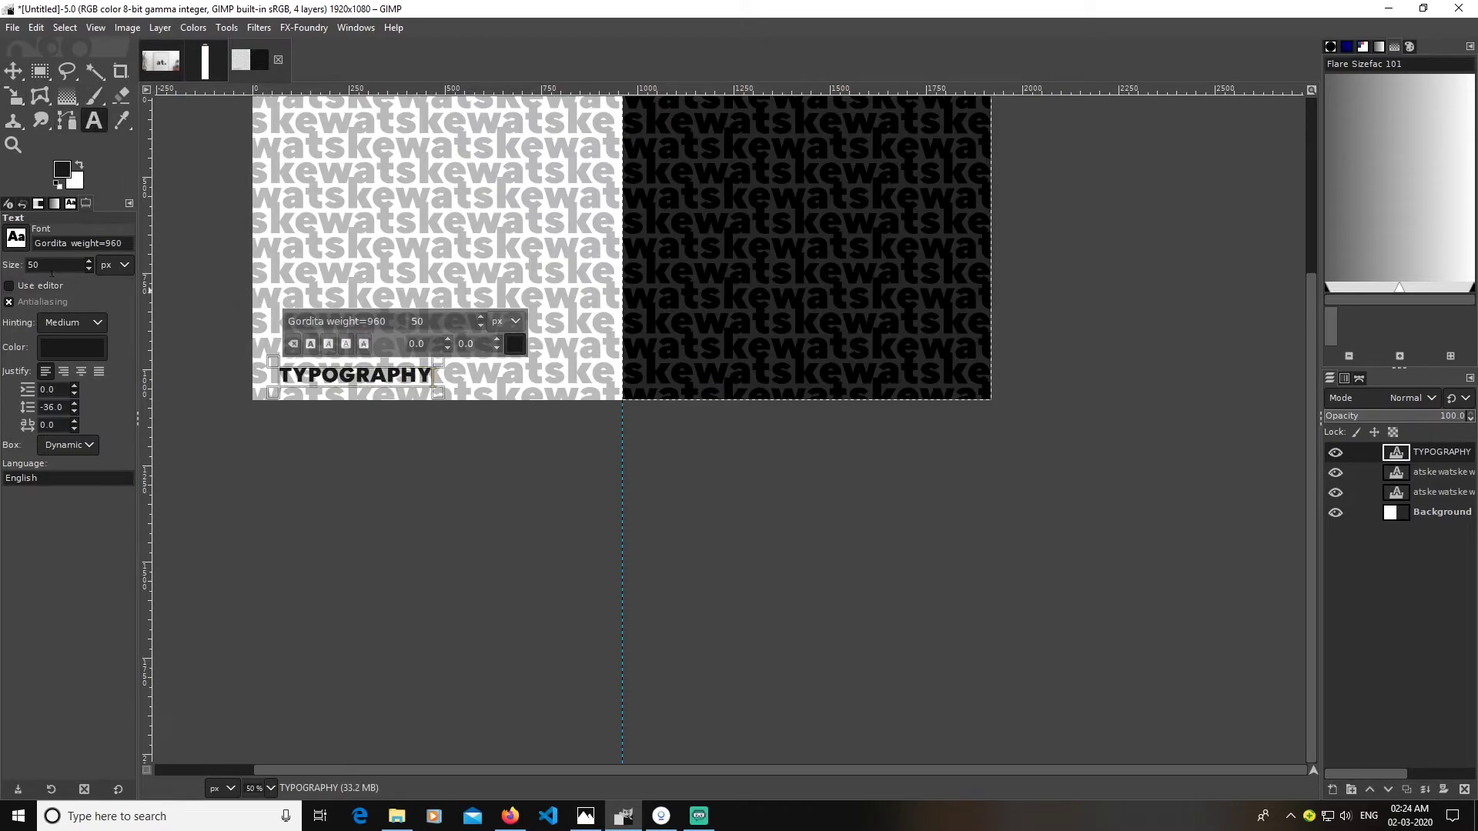
key("Return")
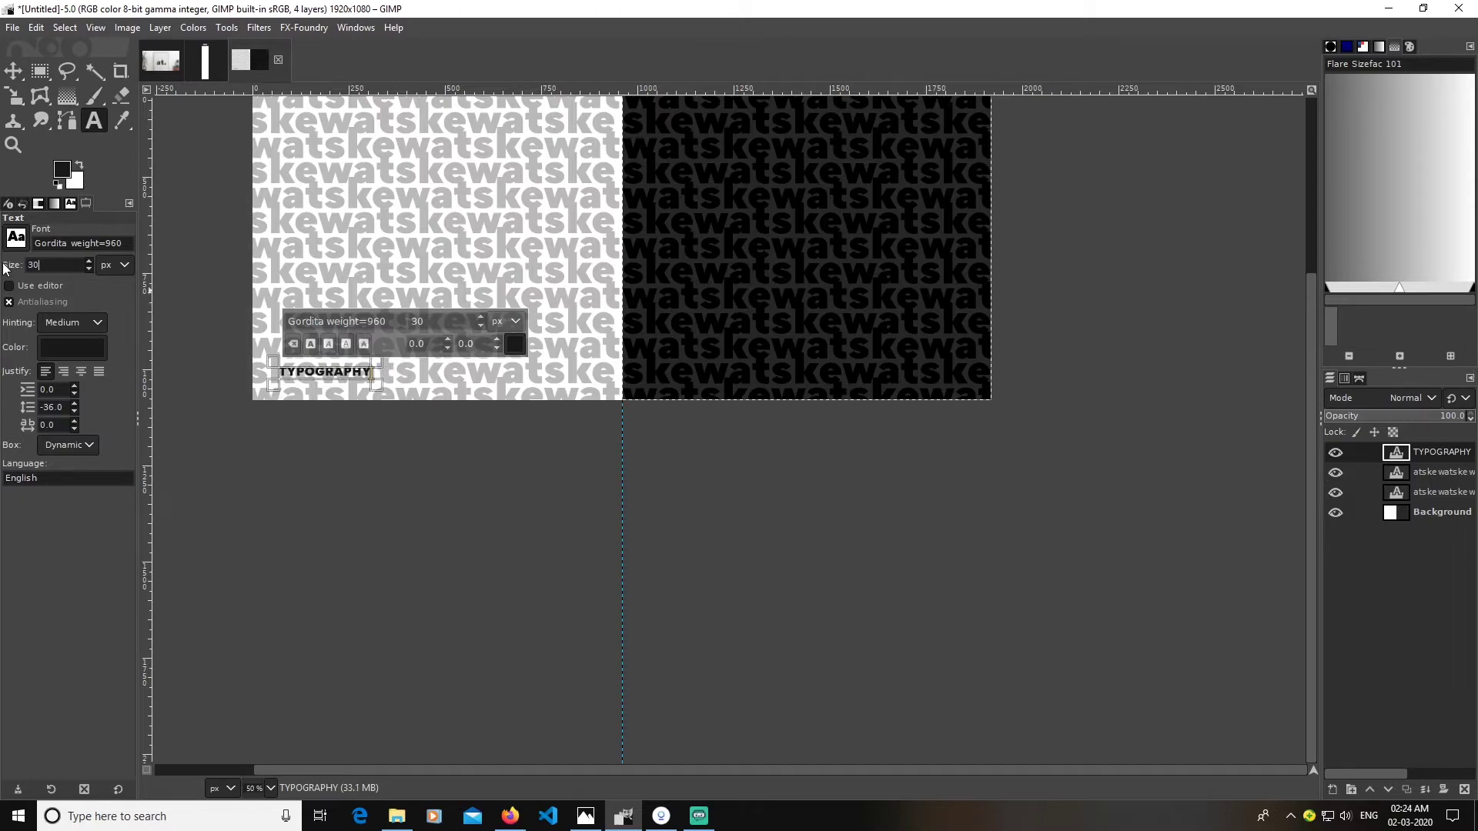
- Move the TYPOGRAPHY label slightly down towards the lower-left corner of the white half
left_click(13, 71)
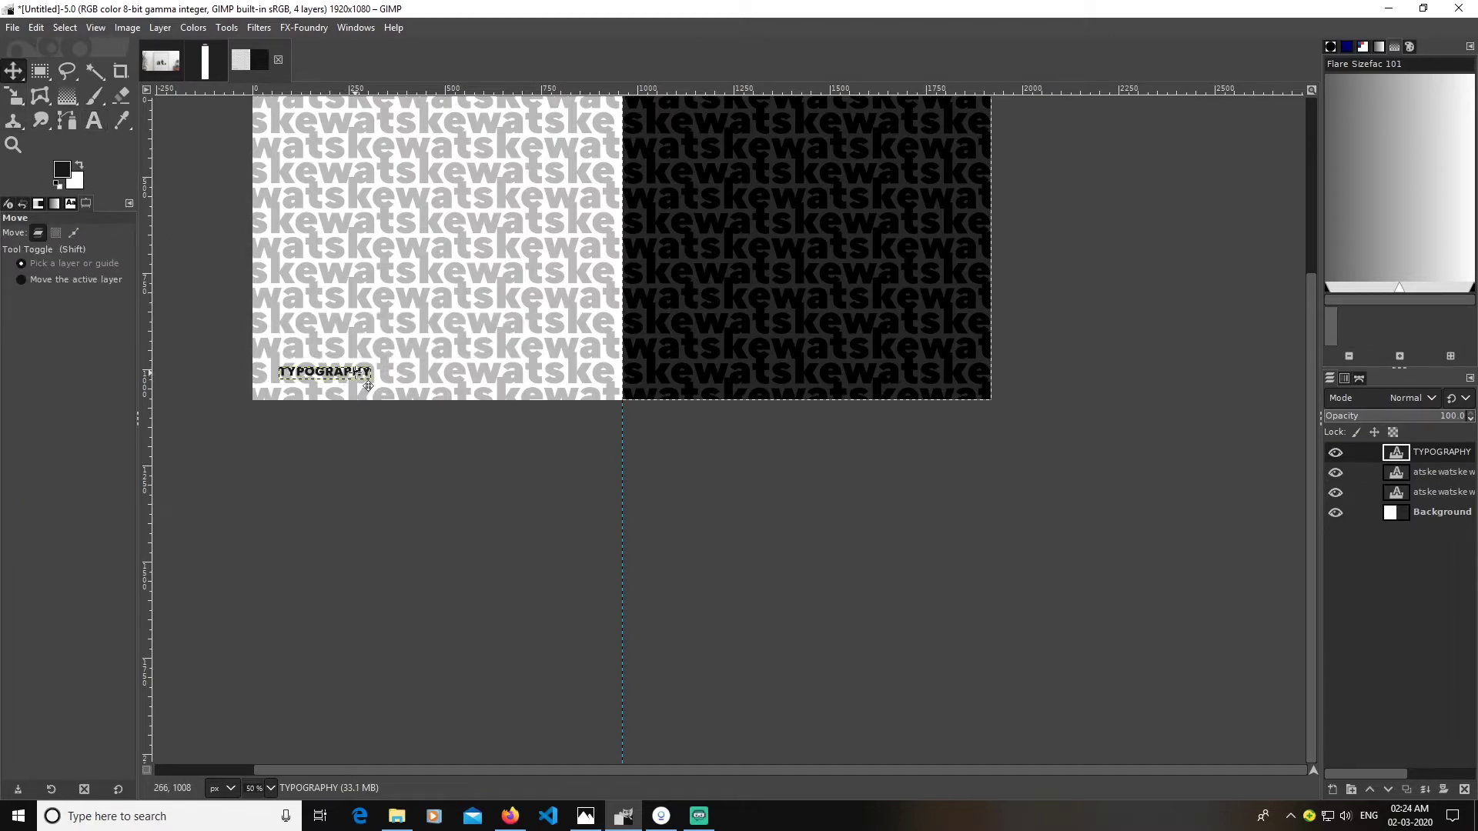
key("ctrl+alt")
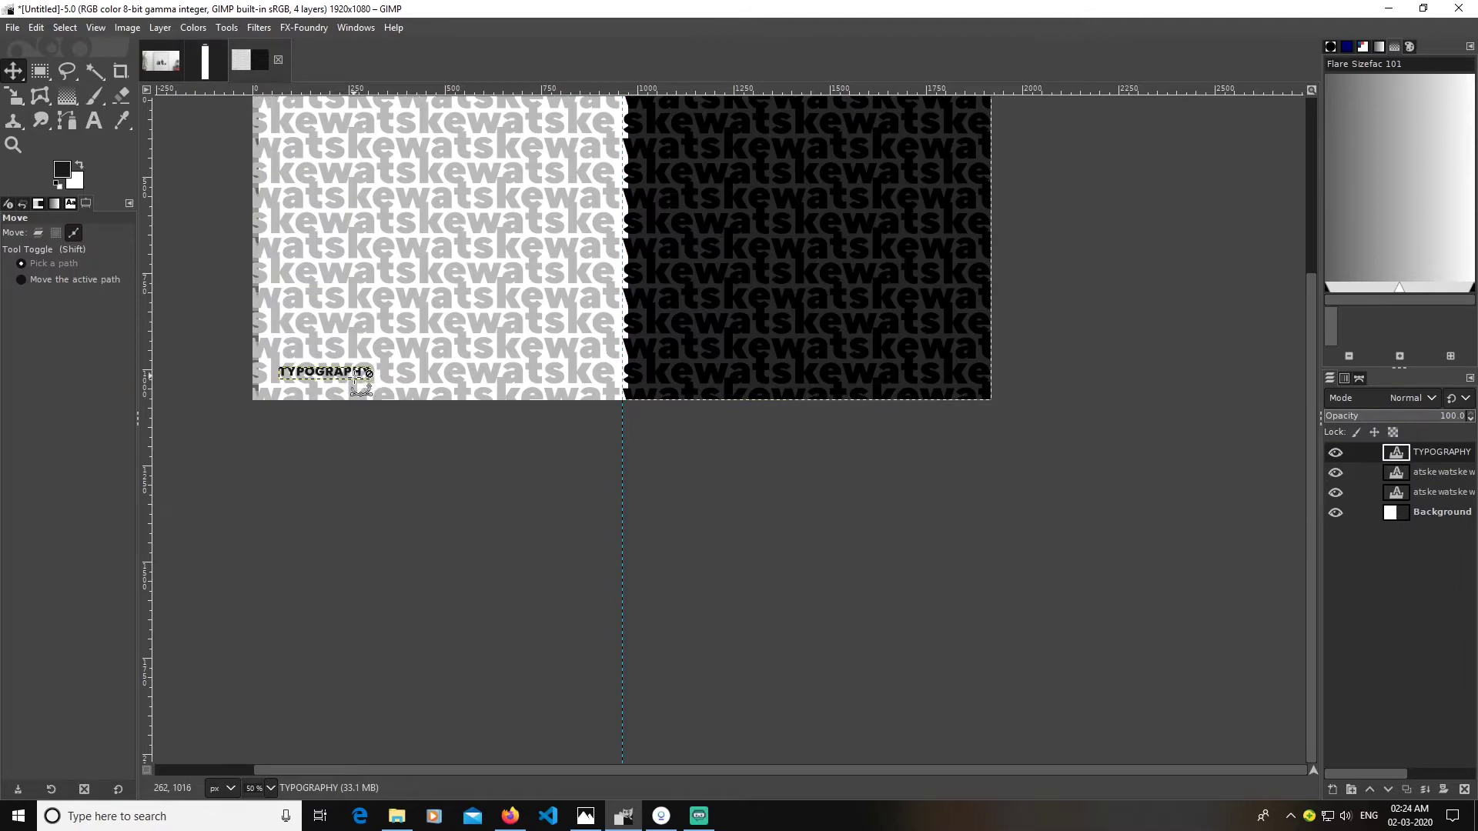
left_click_drag(372, 382, 377, 400)
scroll(577, 422, "down", 1, "ctrl")
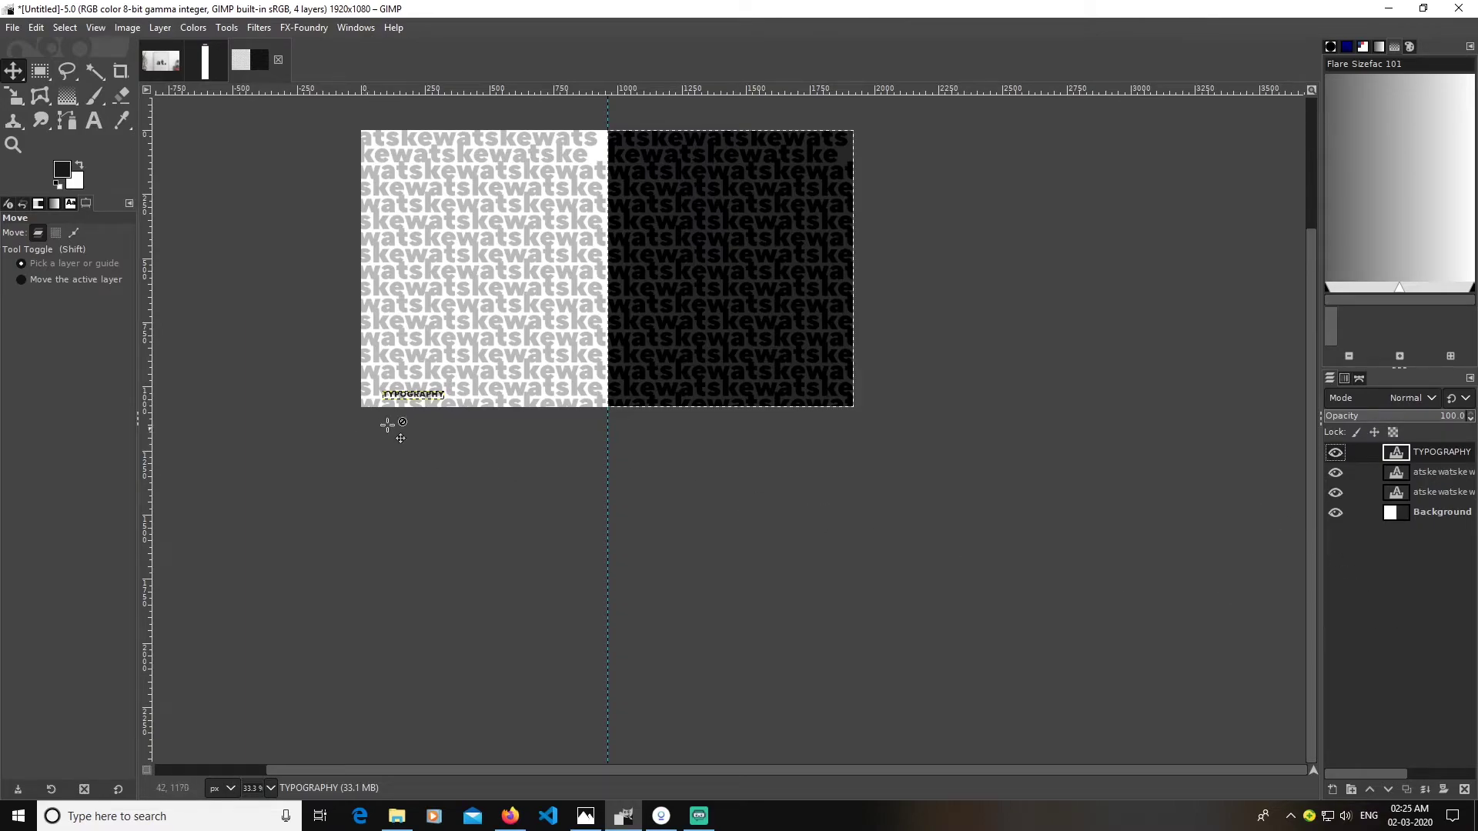
scroll(561, 459, "up", 1, "ctrl")
key("v")
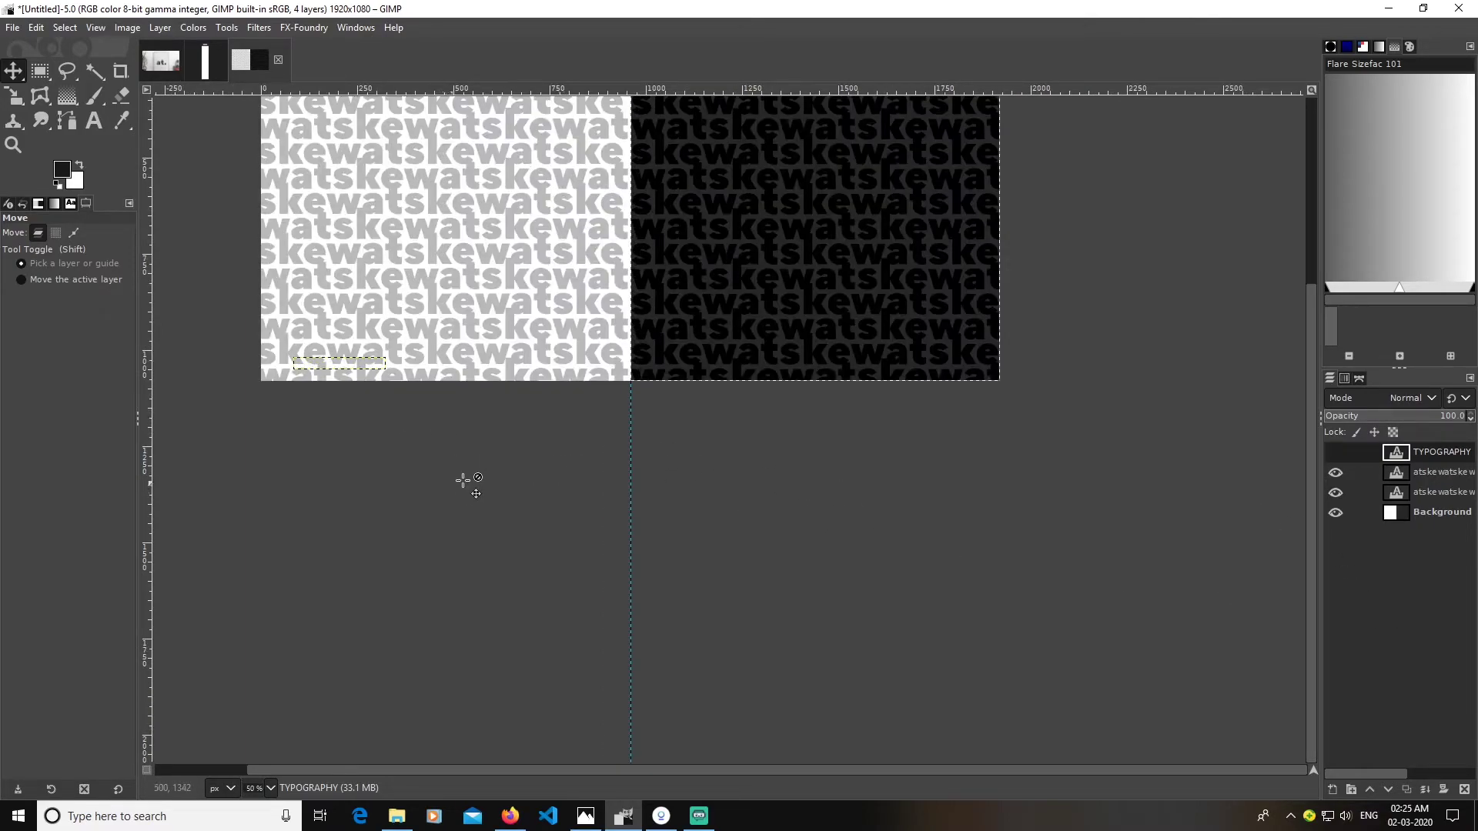
left_click(1336, 453)
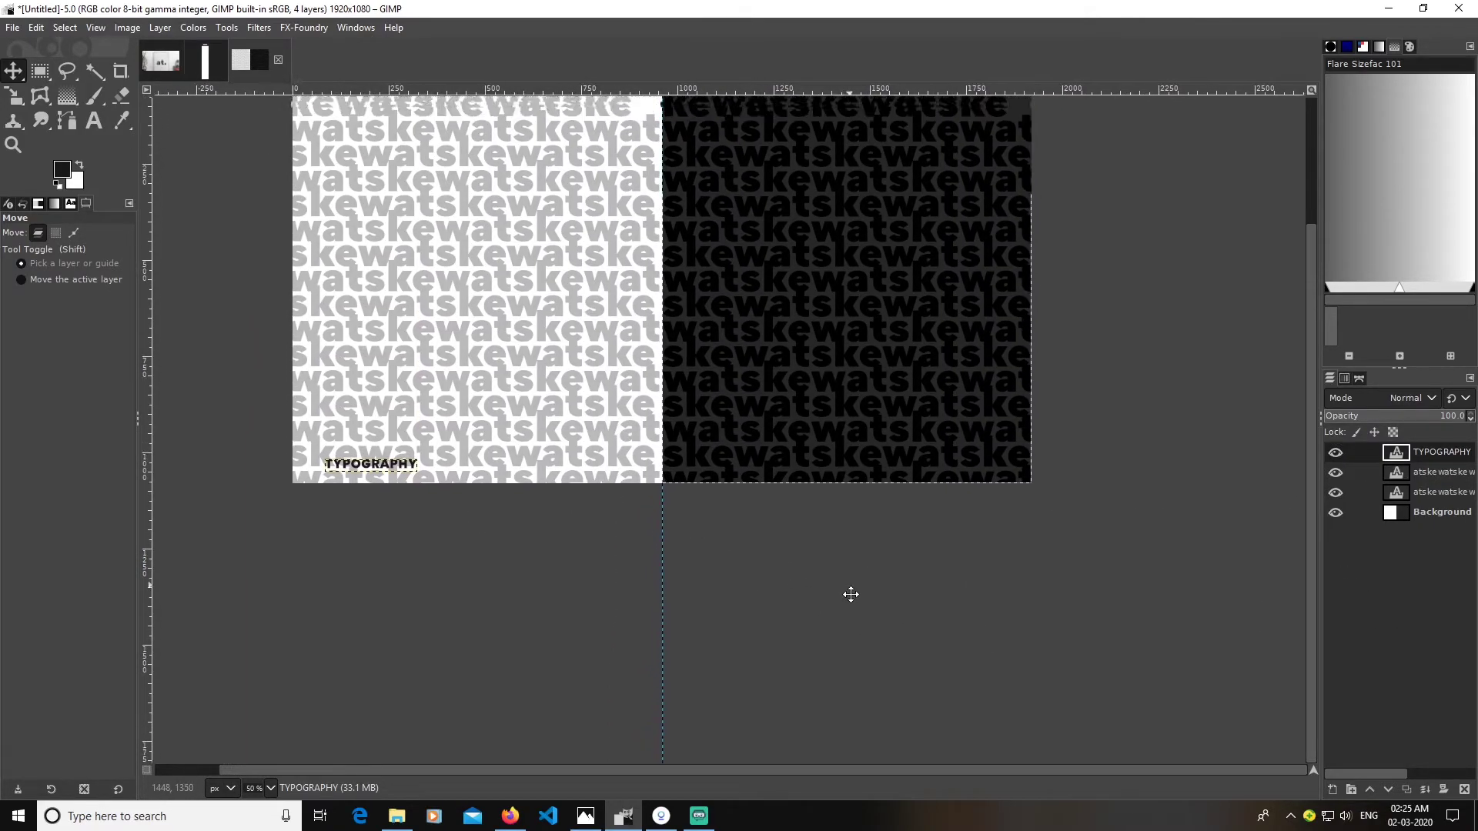
scroll(852, 593, "up", 2, "ctrl")
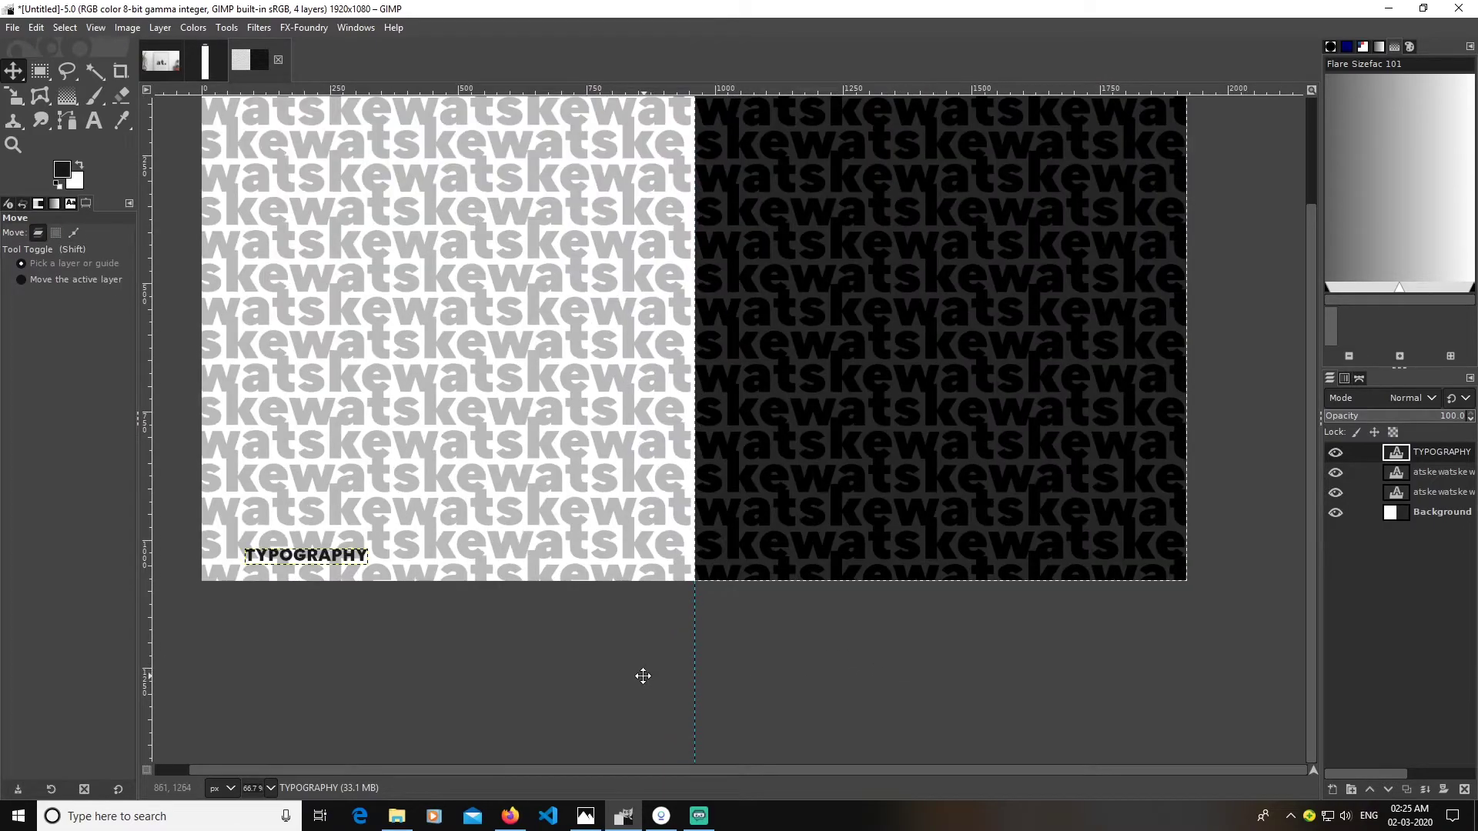
mouse_move(637, 676)
left_mouse_down()
mouse_move(676, 715)
mouse_move(626, 704)
left_mouse_up()
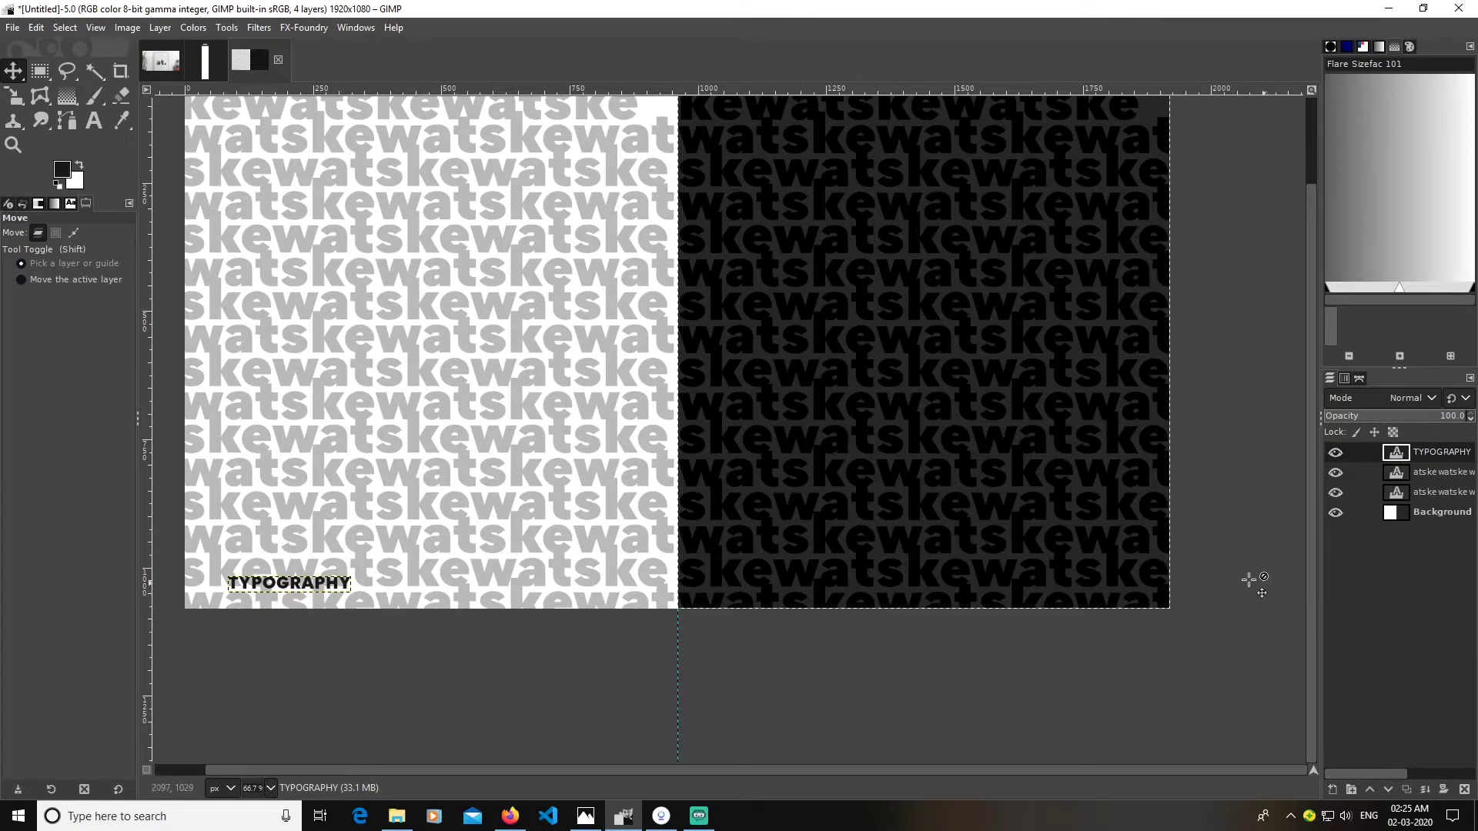
- Add a new layer and make a rectangular selection of about 22 × 6 px just left of the TYPOGRAPHY label
left_click(35, 72)
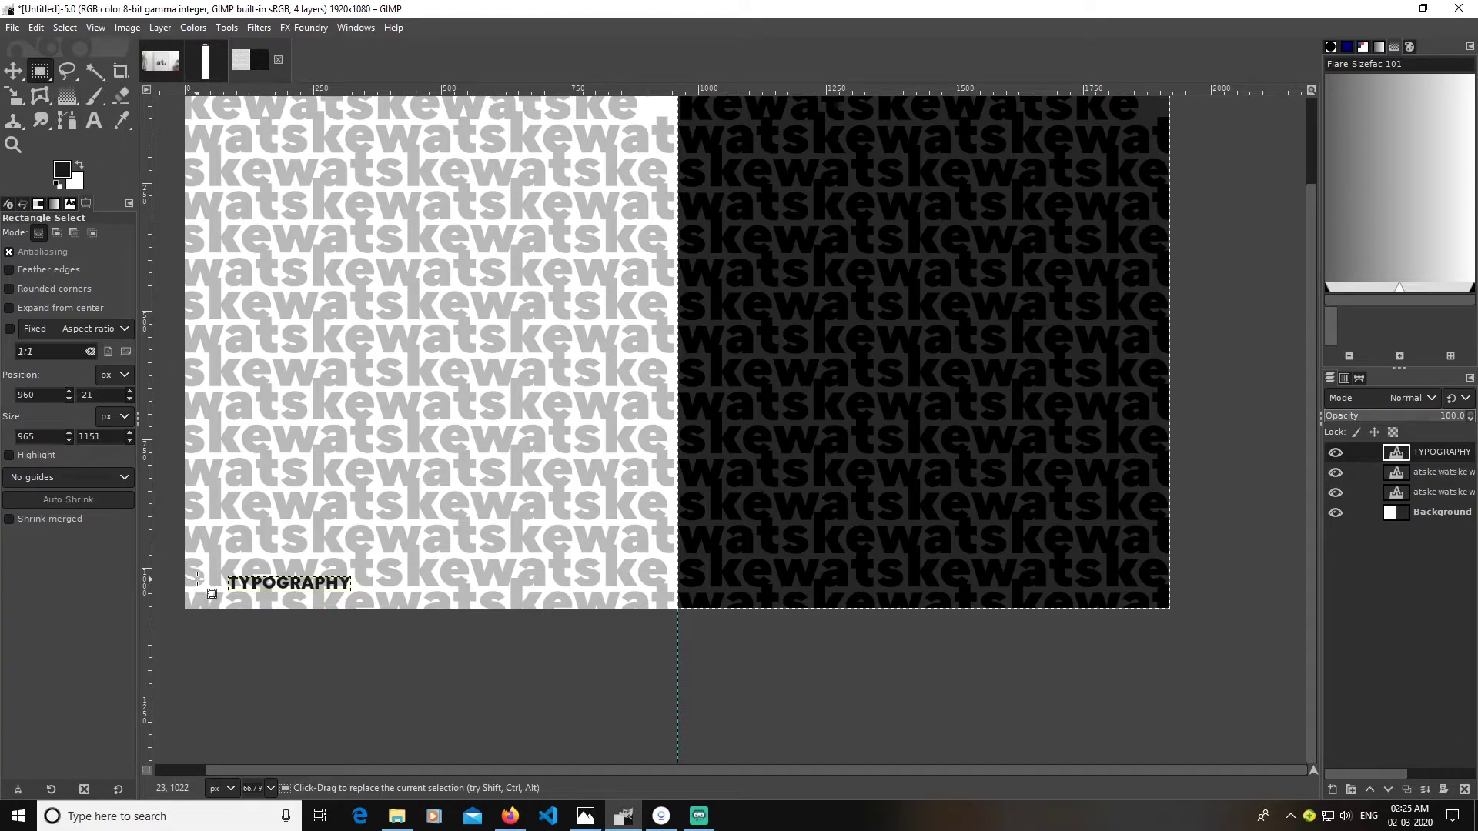
left_click(1334, 789)
left_click(1354, 775)
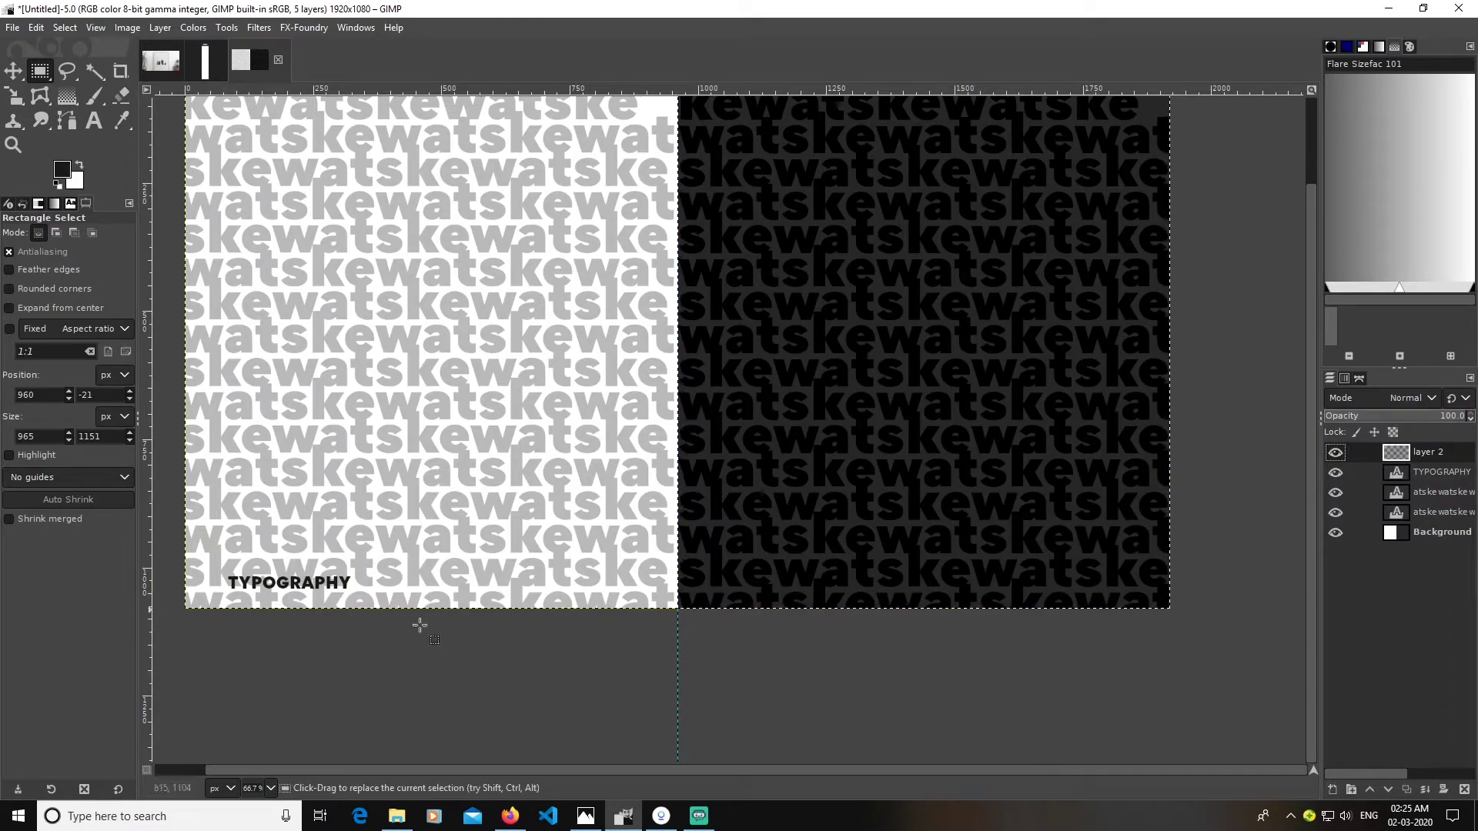
left_click_drag(206, 581, 218, 587)
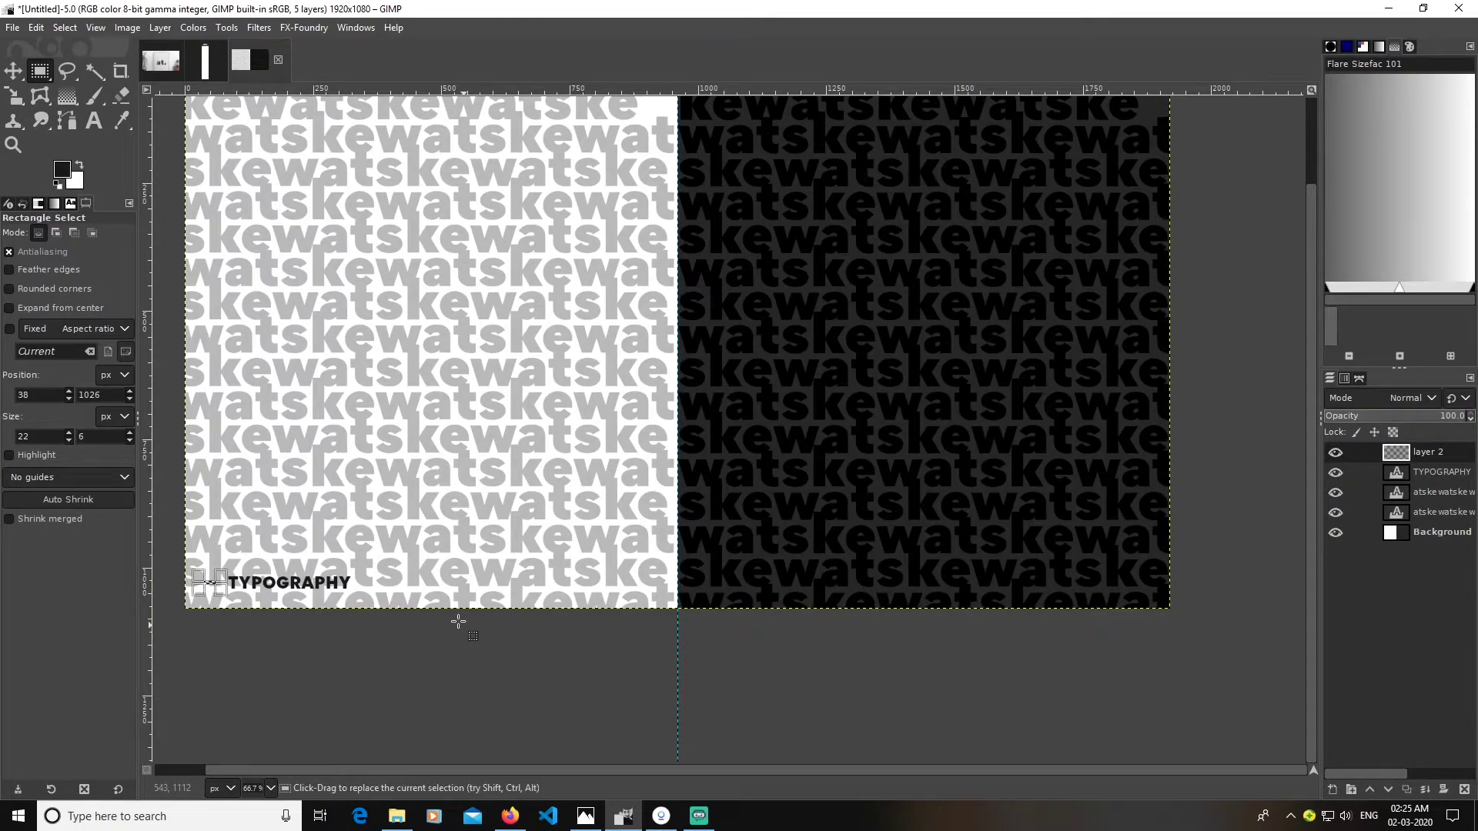
- Fill the small rectangular selection with the foreground colour as a dash and clear the selection
left_click(36, 28)
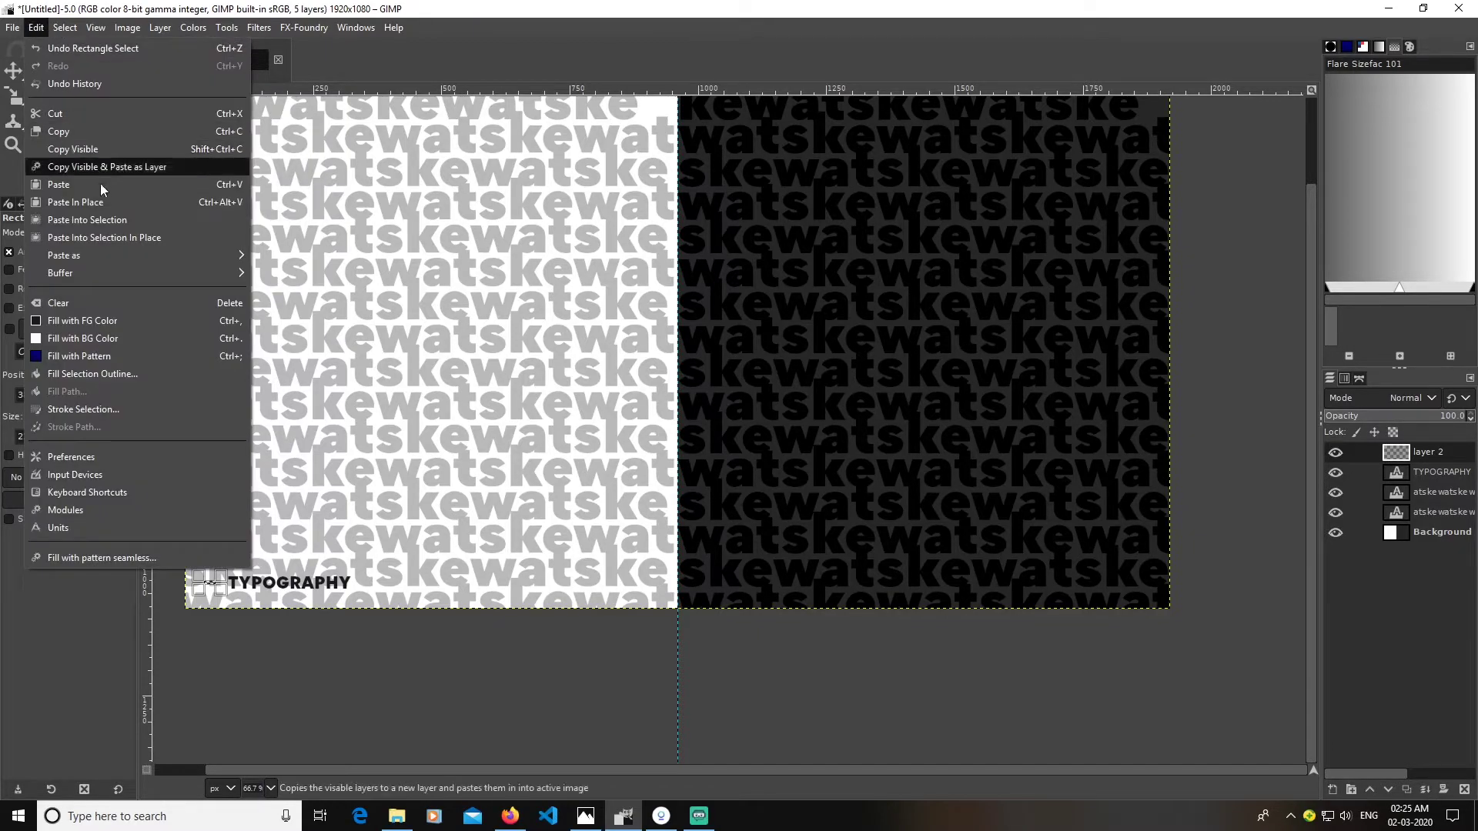
left_click(109, 321)
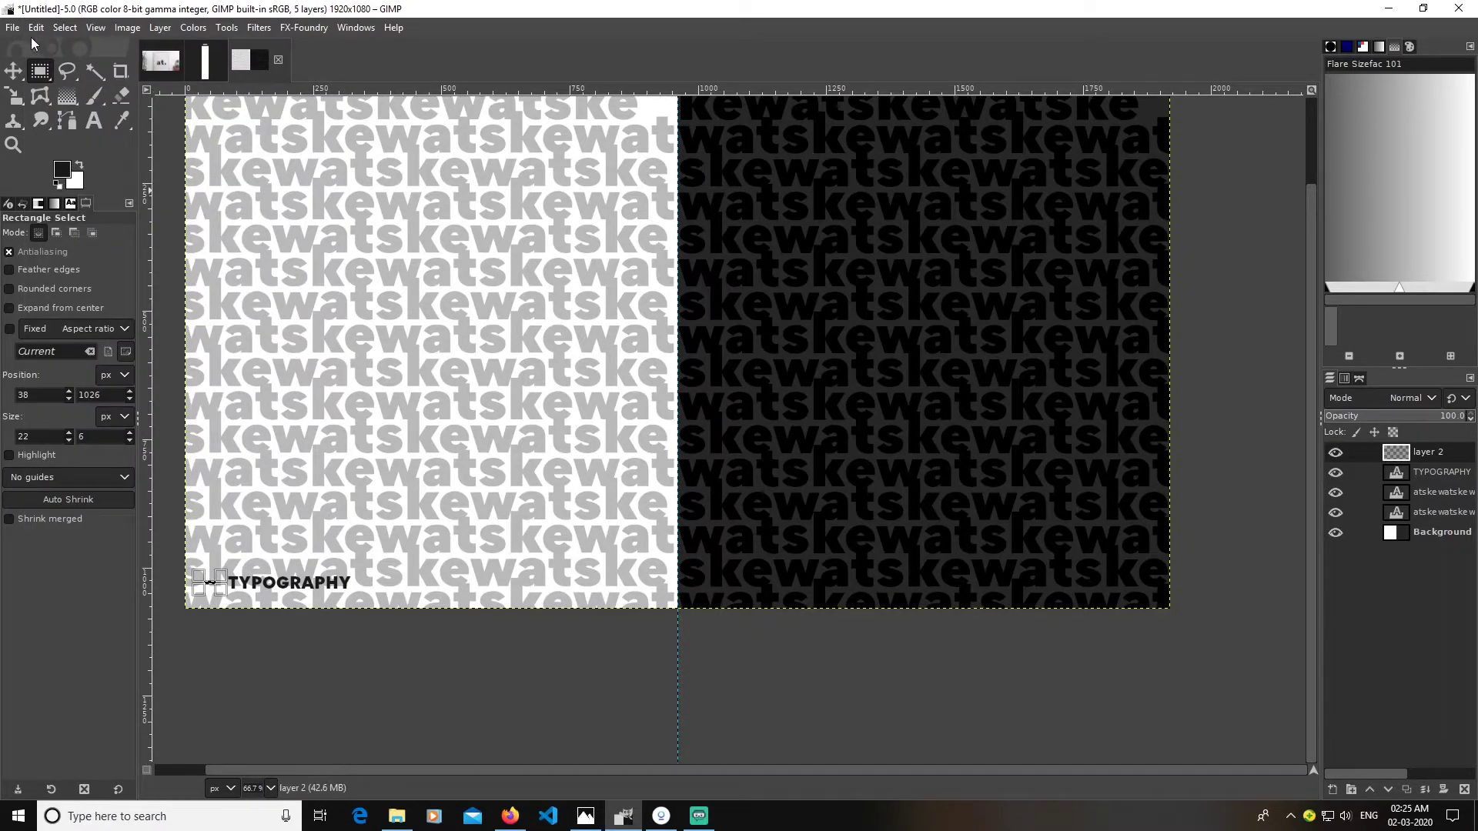
left_click(65, 28)
left_click(76, 52)
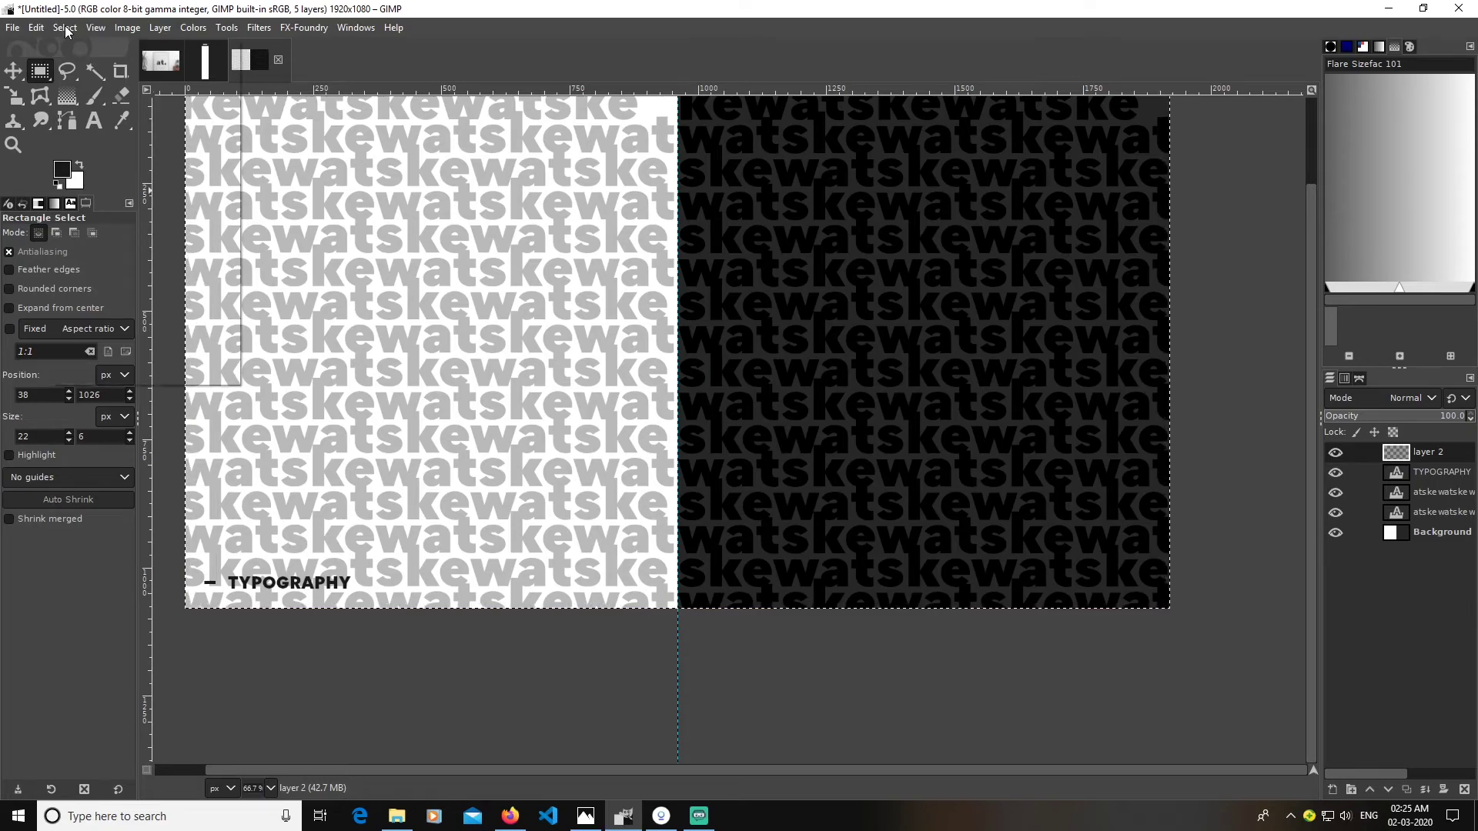
left_click(65, 28)
left_click(89, 65)
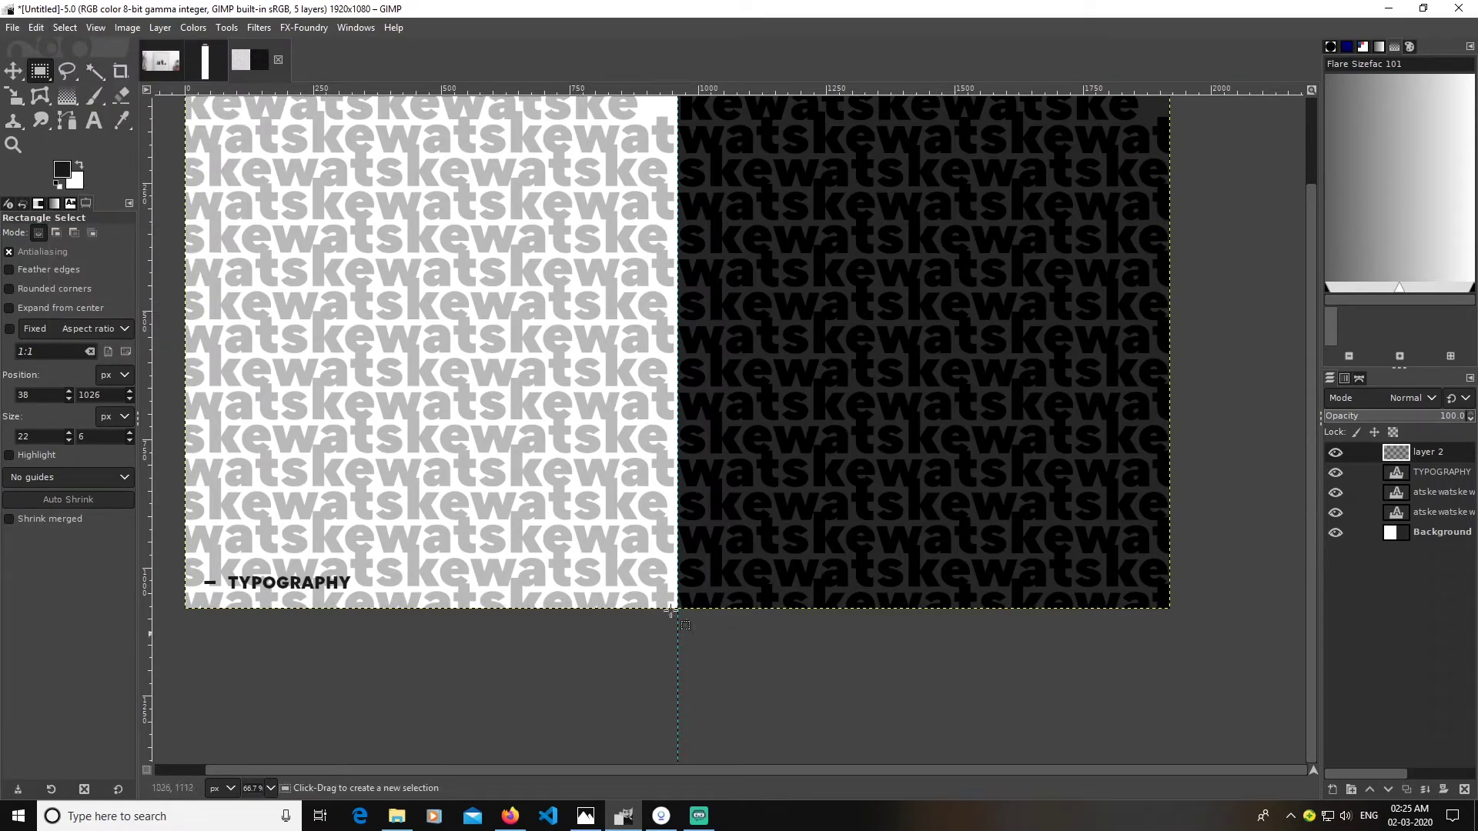
- Move the TYPOGRAPHY label about 10 px to the left, closer to the dash
left_click(13, 70)
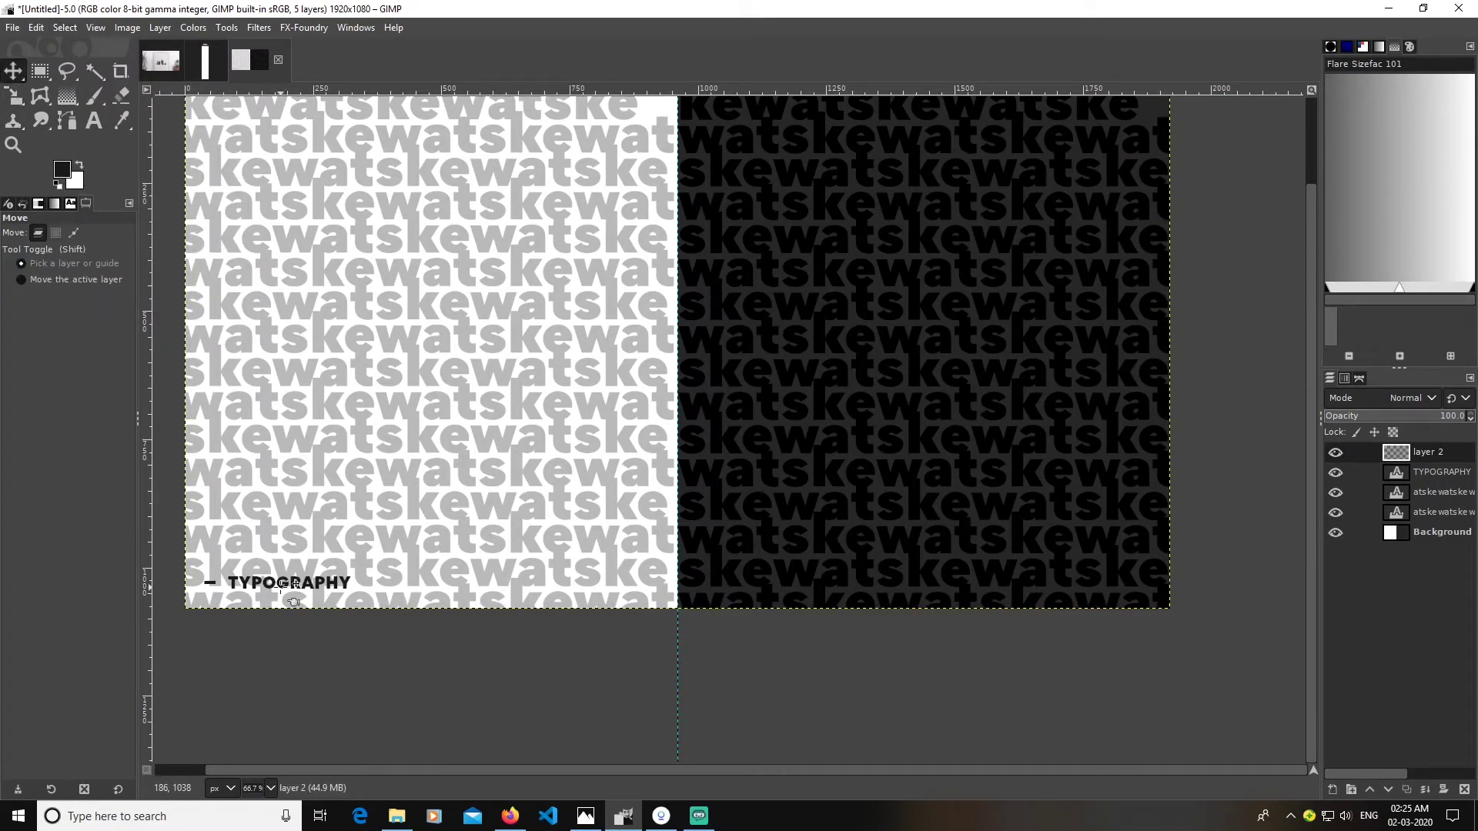
left_click_drag(277, 584, 272, 583)
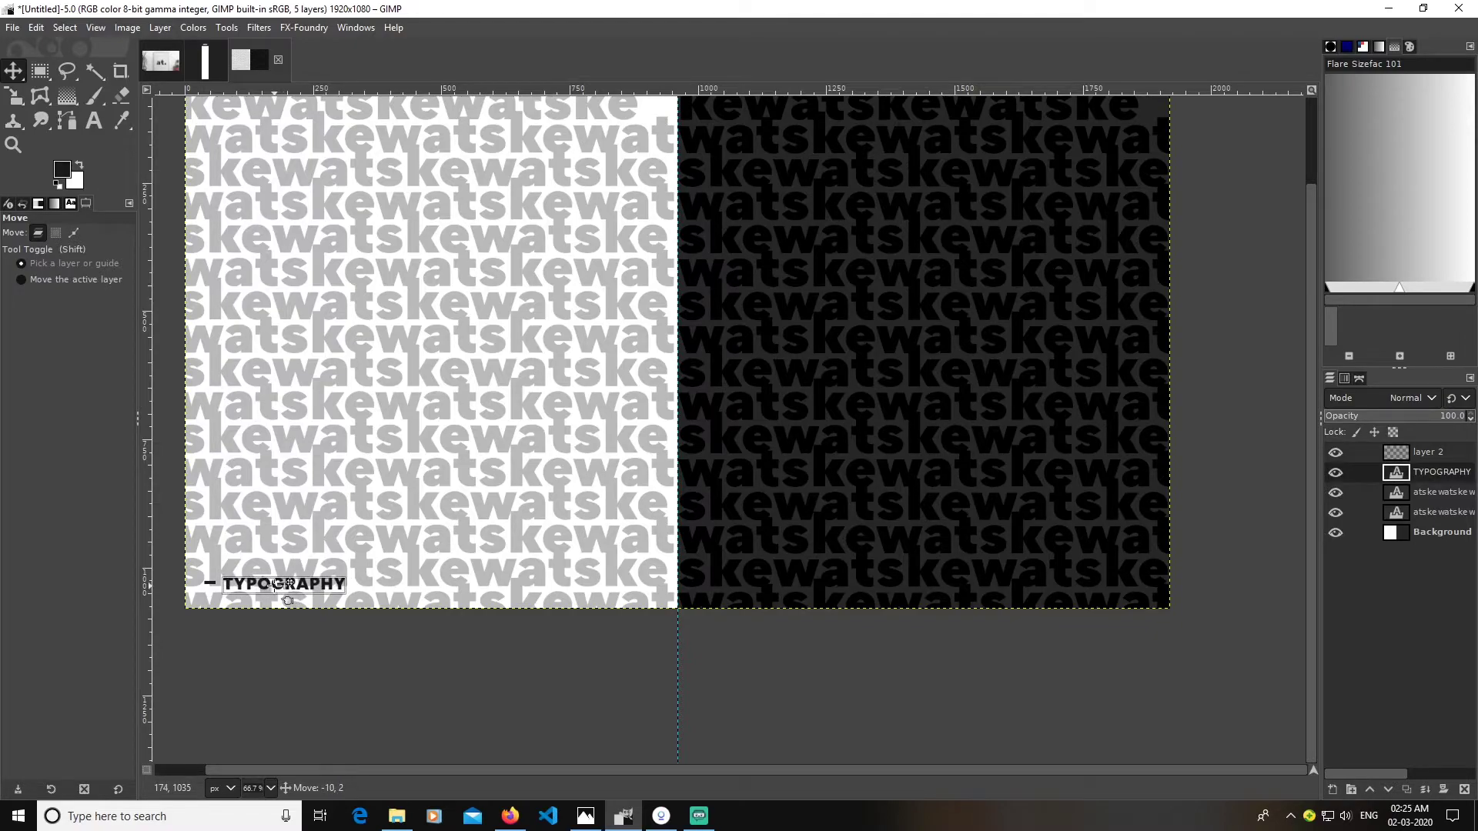
left_click(301, 591)
scroll(953, 664, "down", 2)
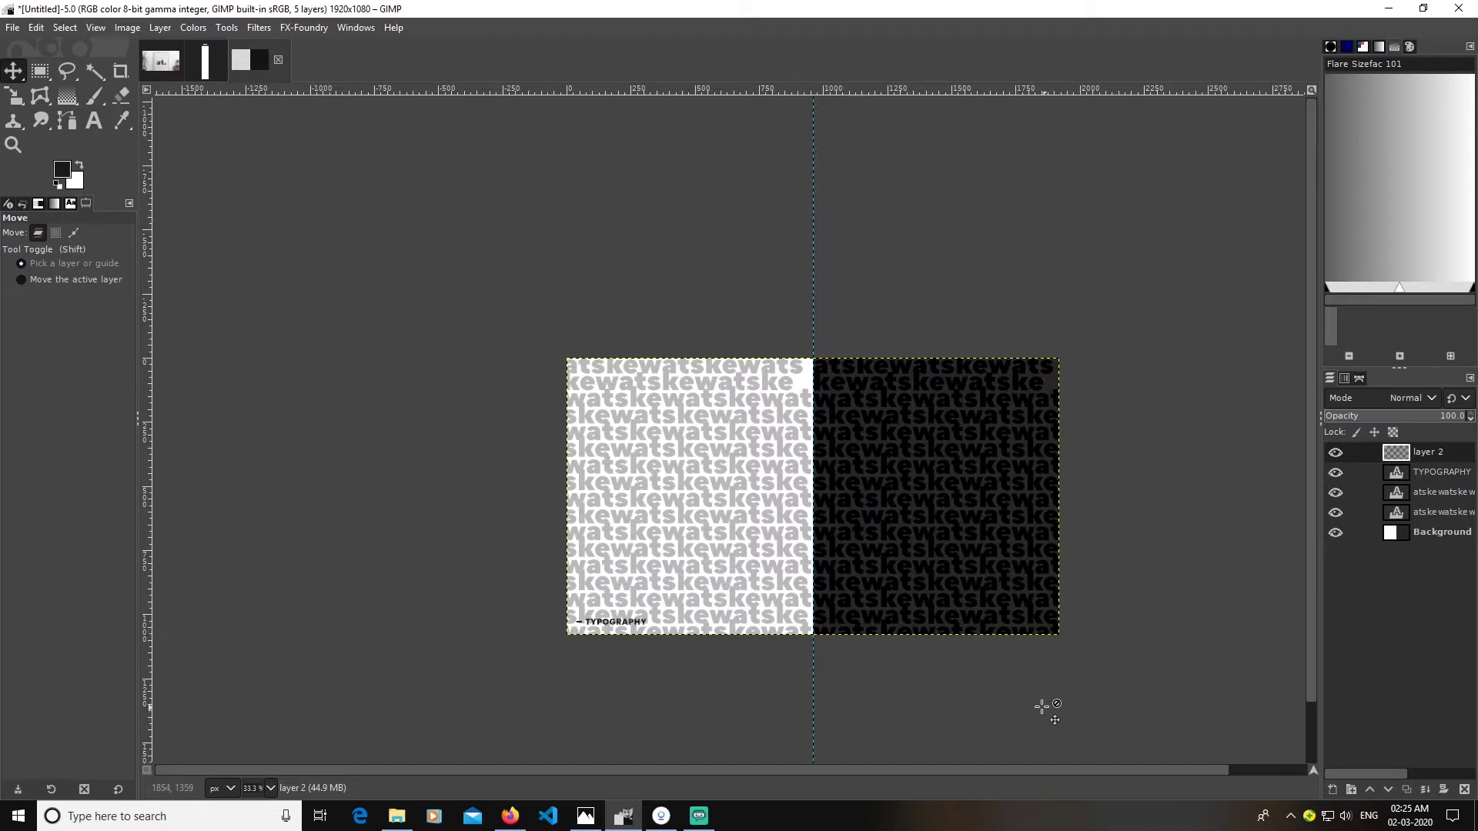
left_click_drag(1073, 719, 865, 632)
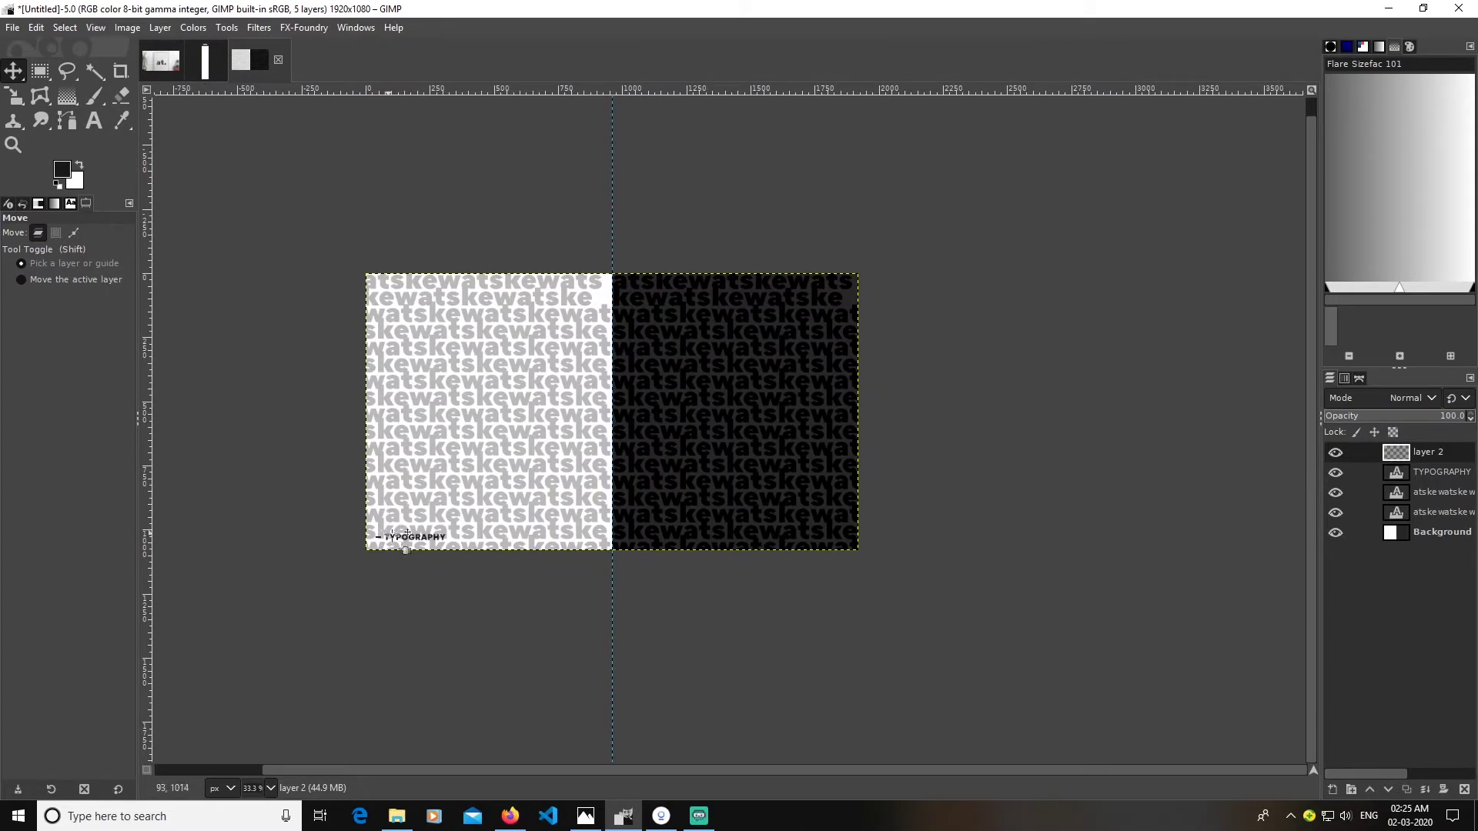
- Replace the text of the TYPOGRAPHY label beside the dash with PATTERN
scroll(401, 627, "up", 3)
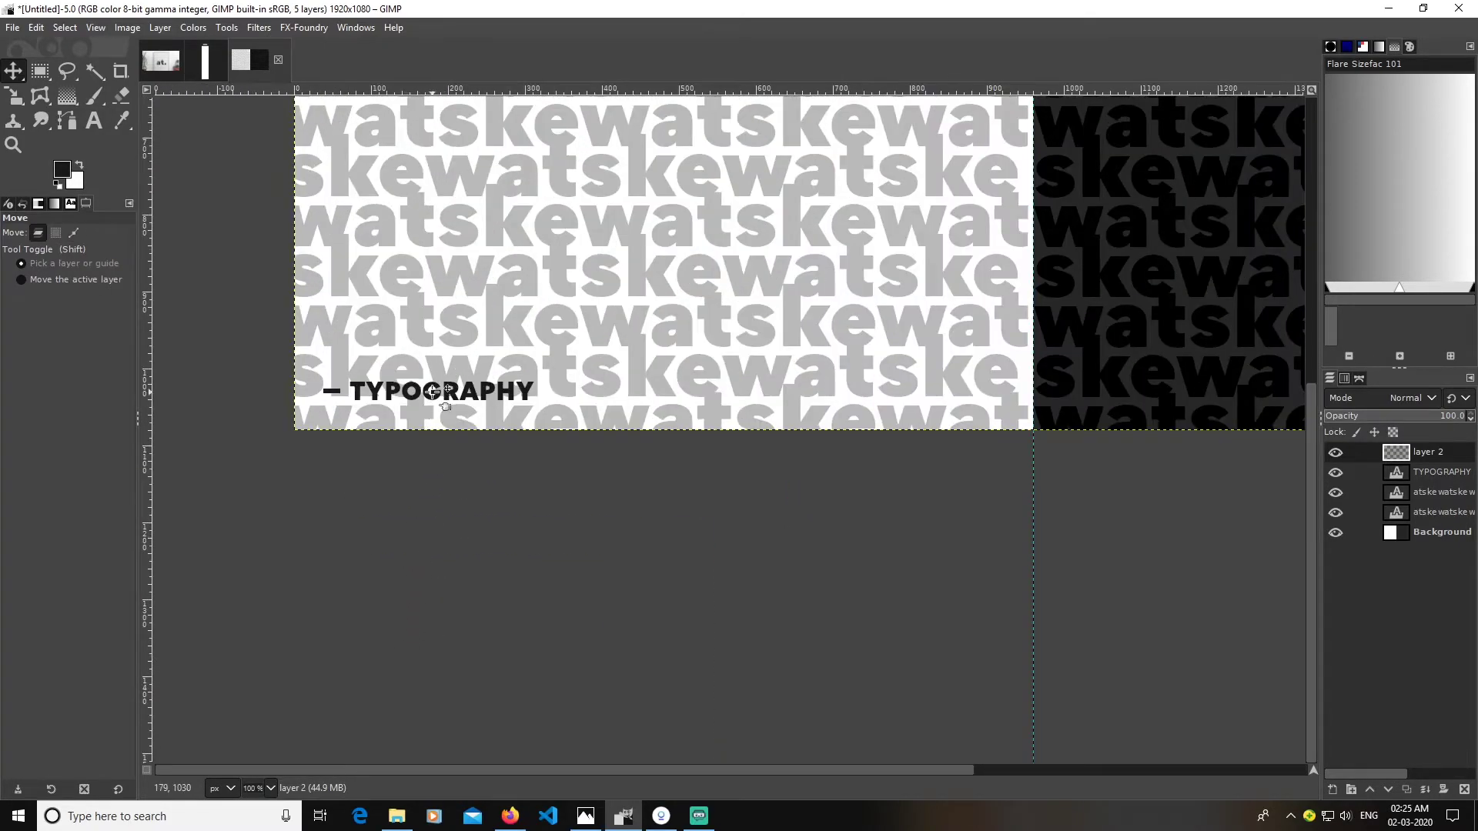
left_click(94, 121)
left_click_drag(350, 392, 559, 400)
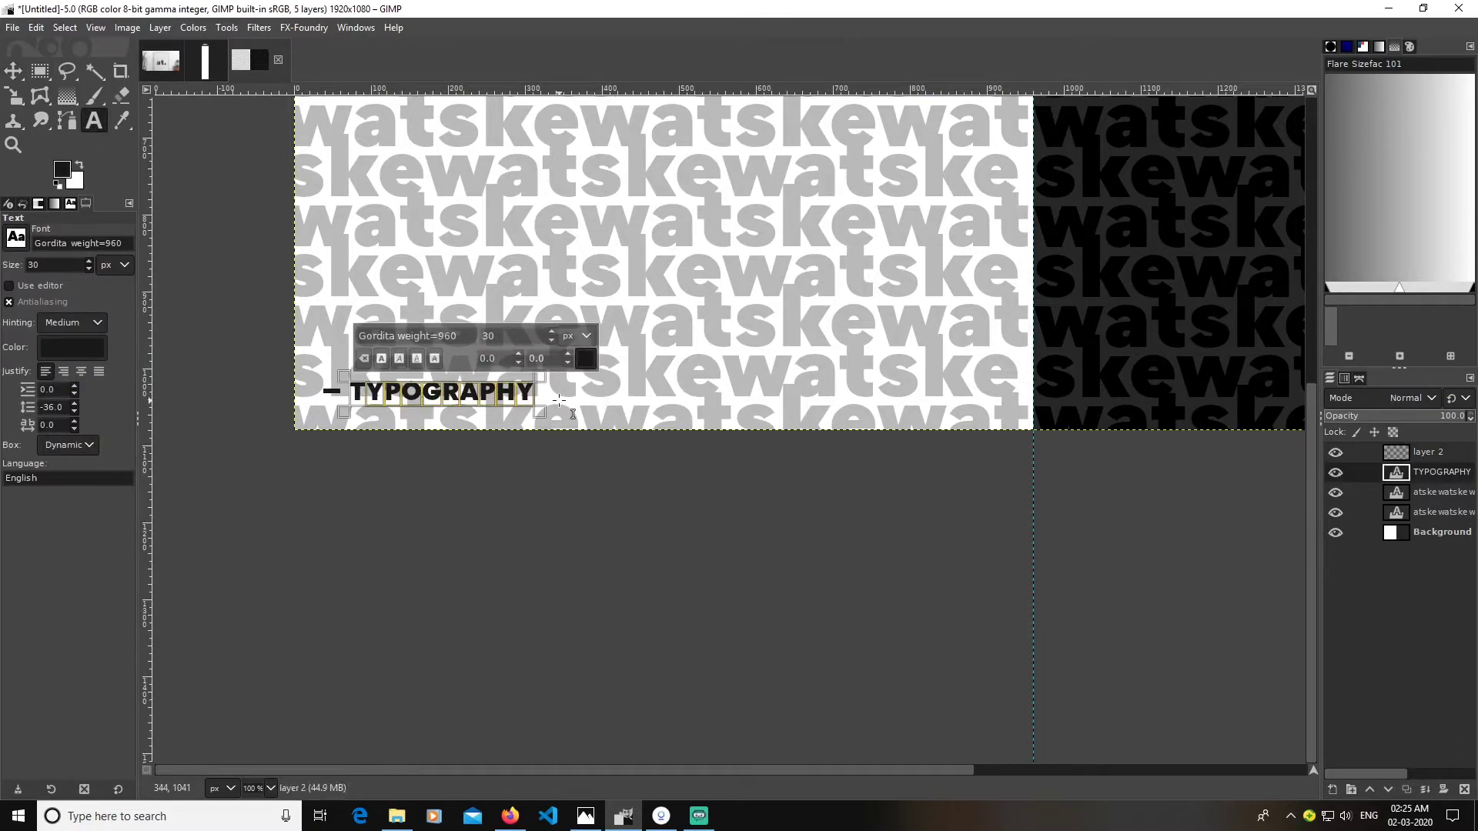
type("T")
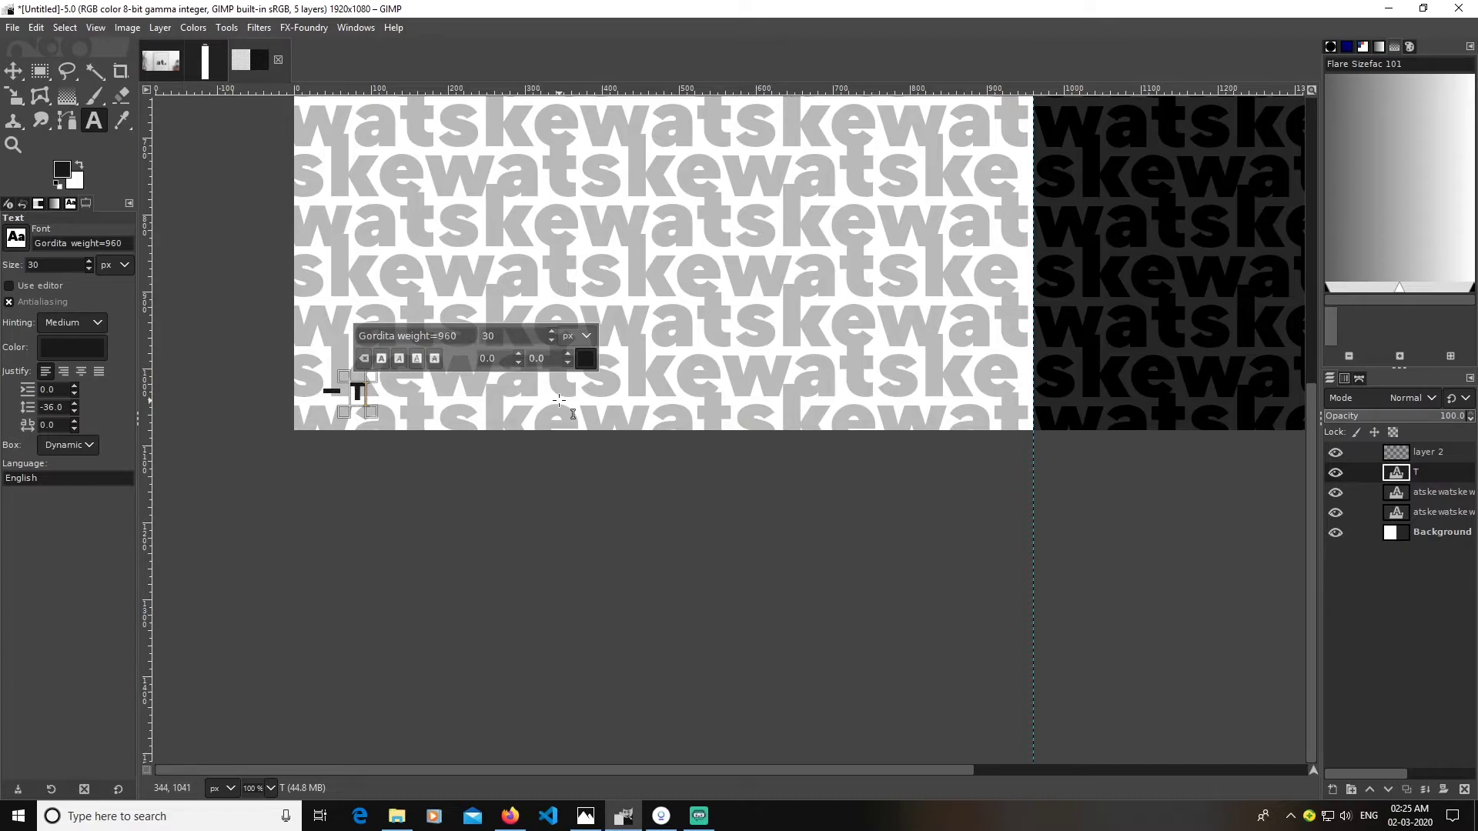
key("BackSpace")
type("Patter")
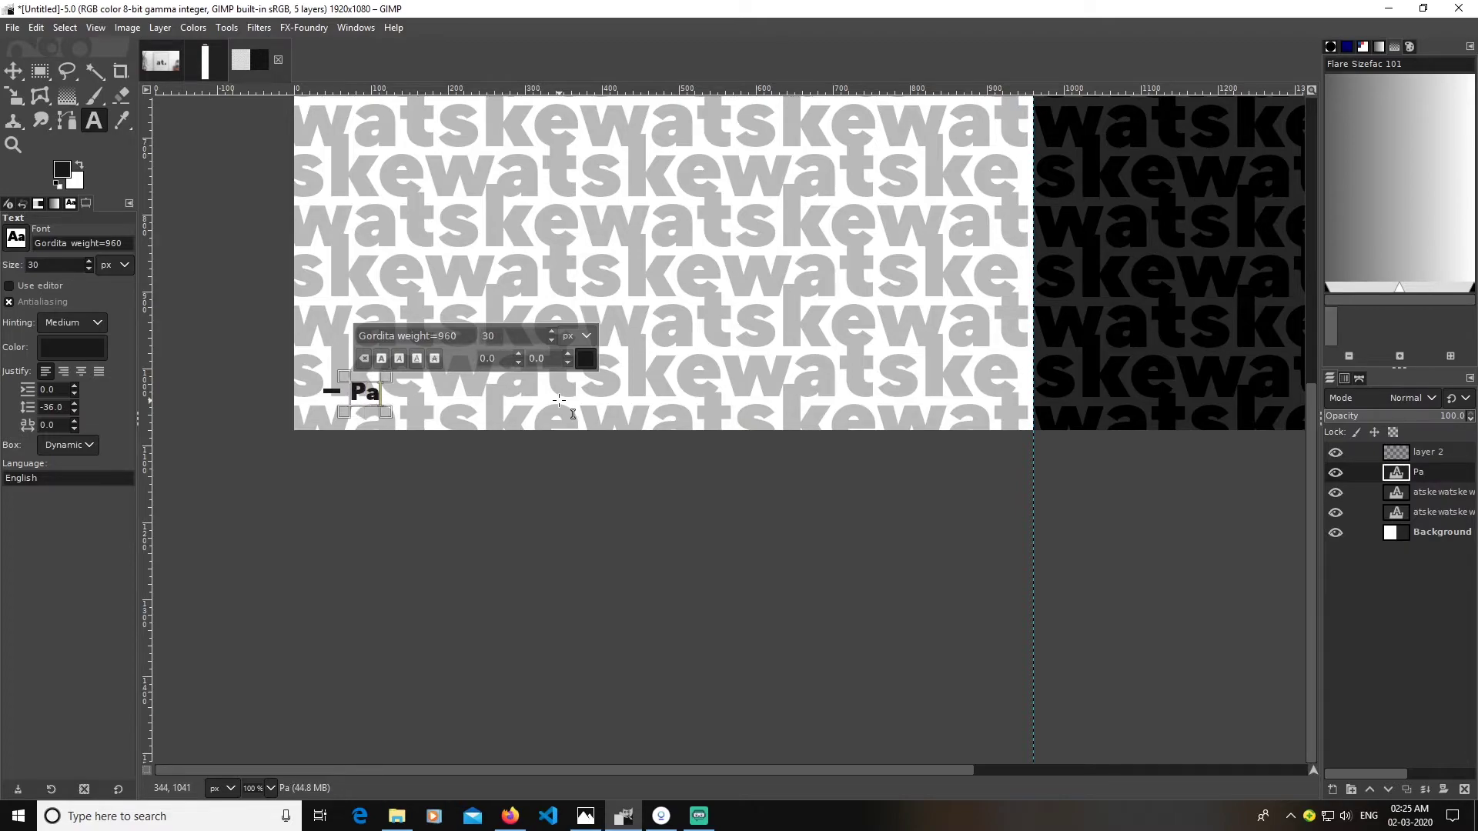
key("BackSpace")
key("BackSpace")
key("BackSpace")
key("BackSpace")
key("BackSpace")
type("Att")
key("BackSpace")
key("BackSpace")
type("TTERN")
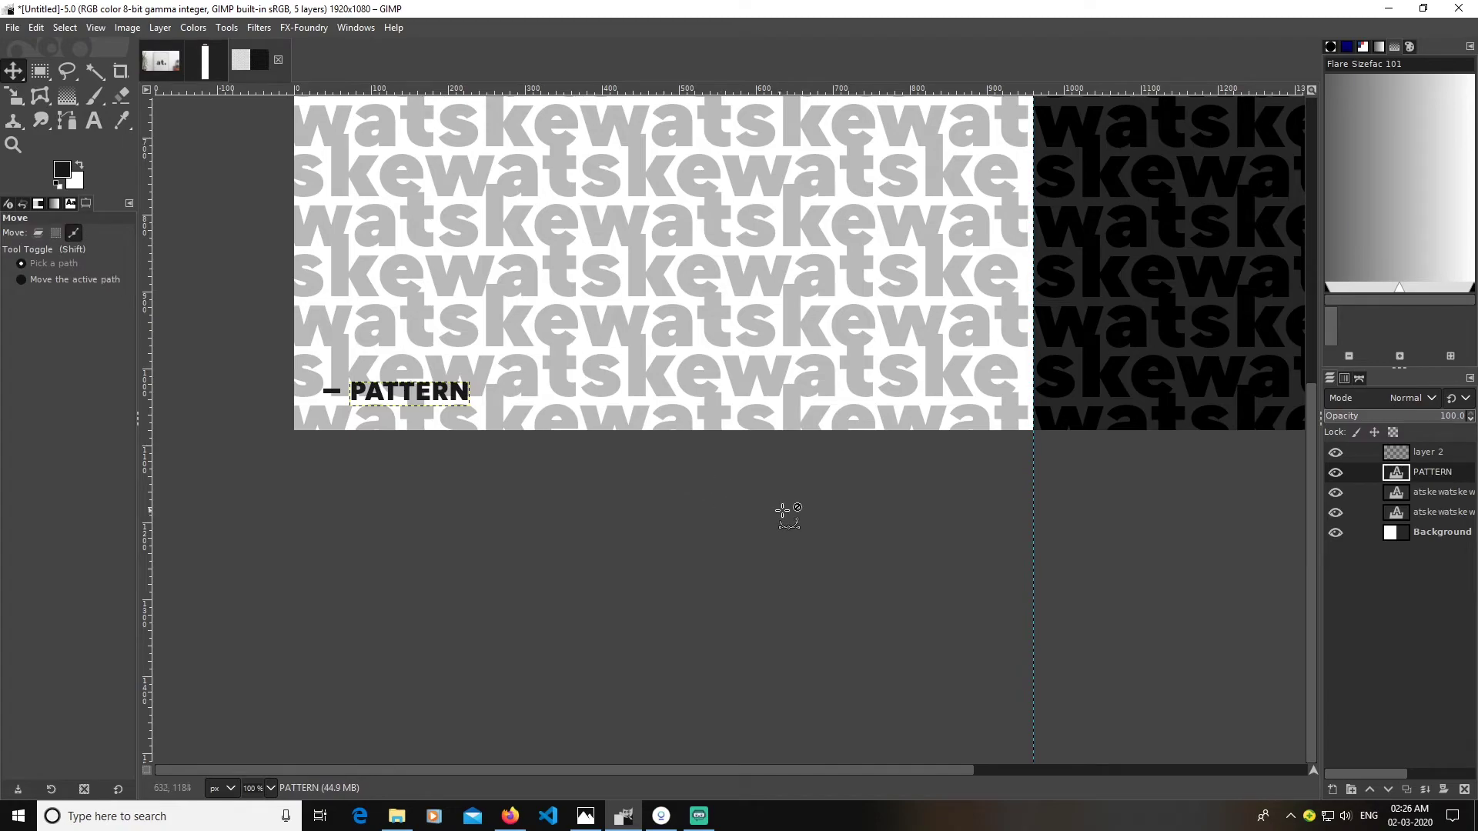
- Create a new 1920 × 1080 px image and fill its background with the near-black foreground colour
scroll(785, 512, "down", 3)
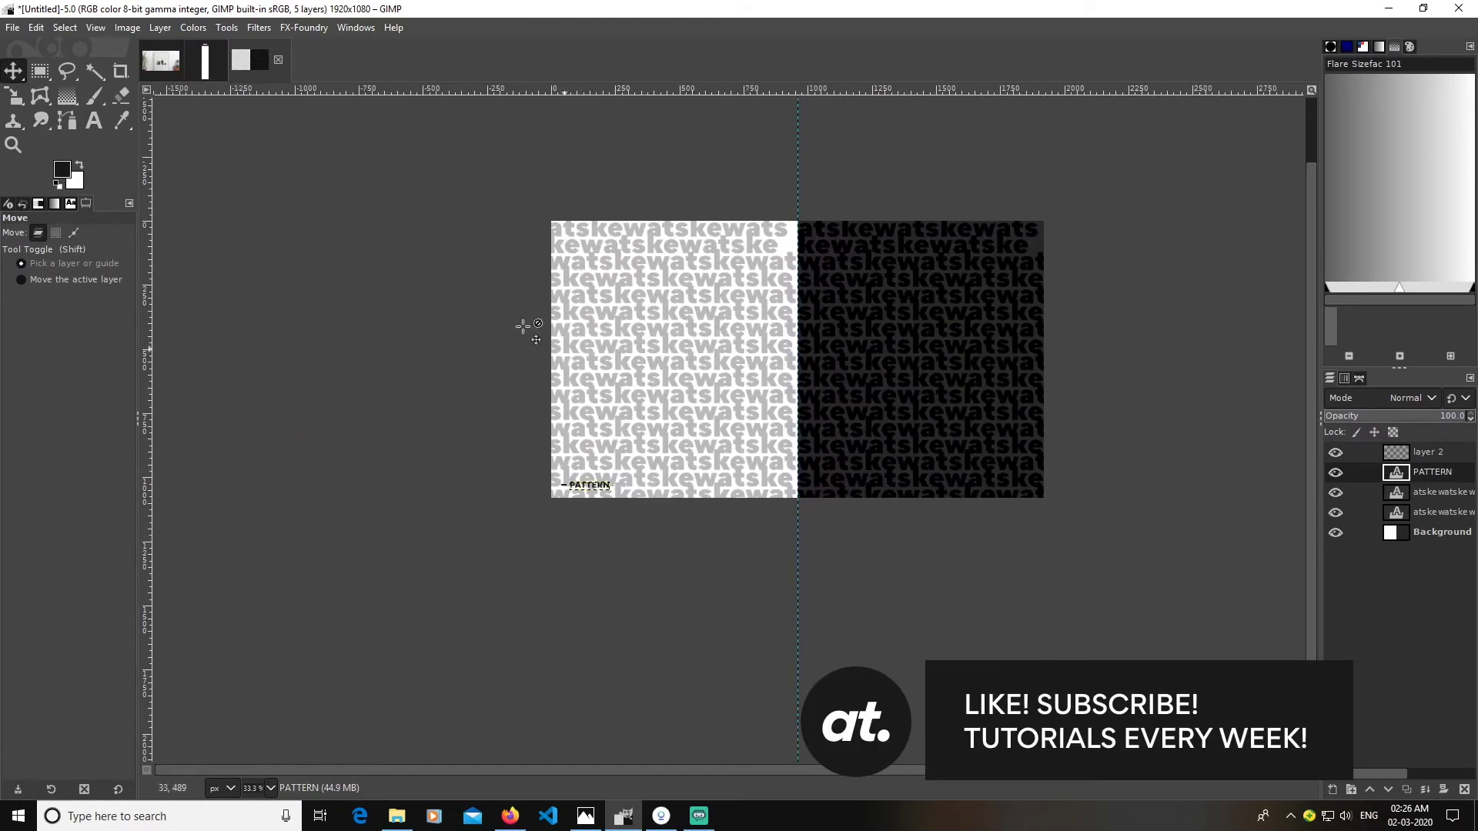
left_click(17, 33)
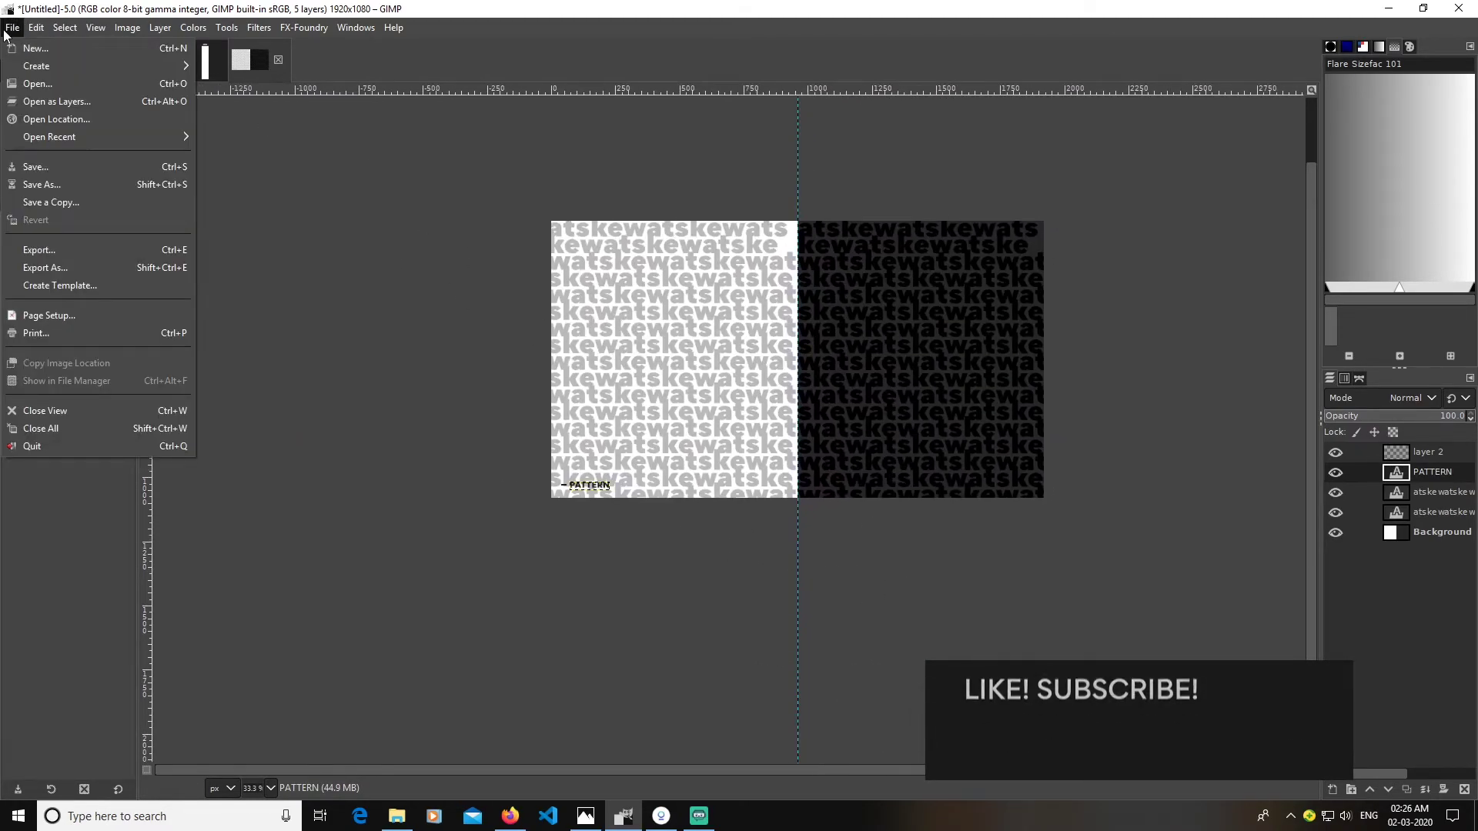
left_click(26, 49)
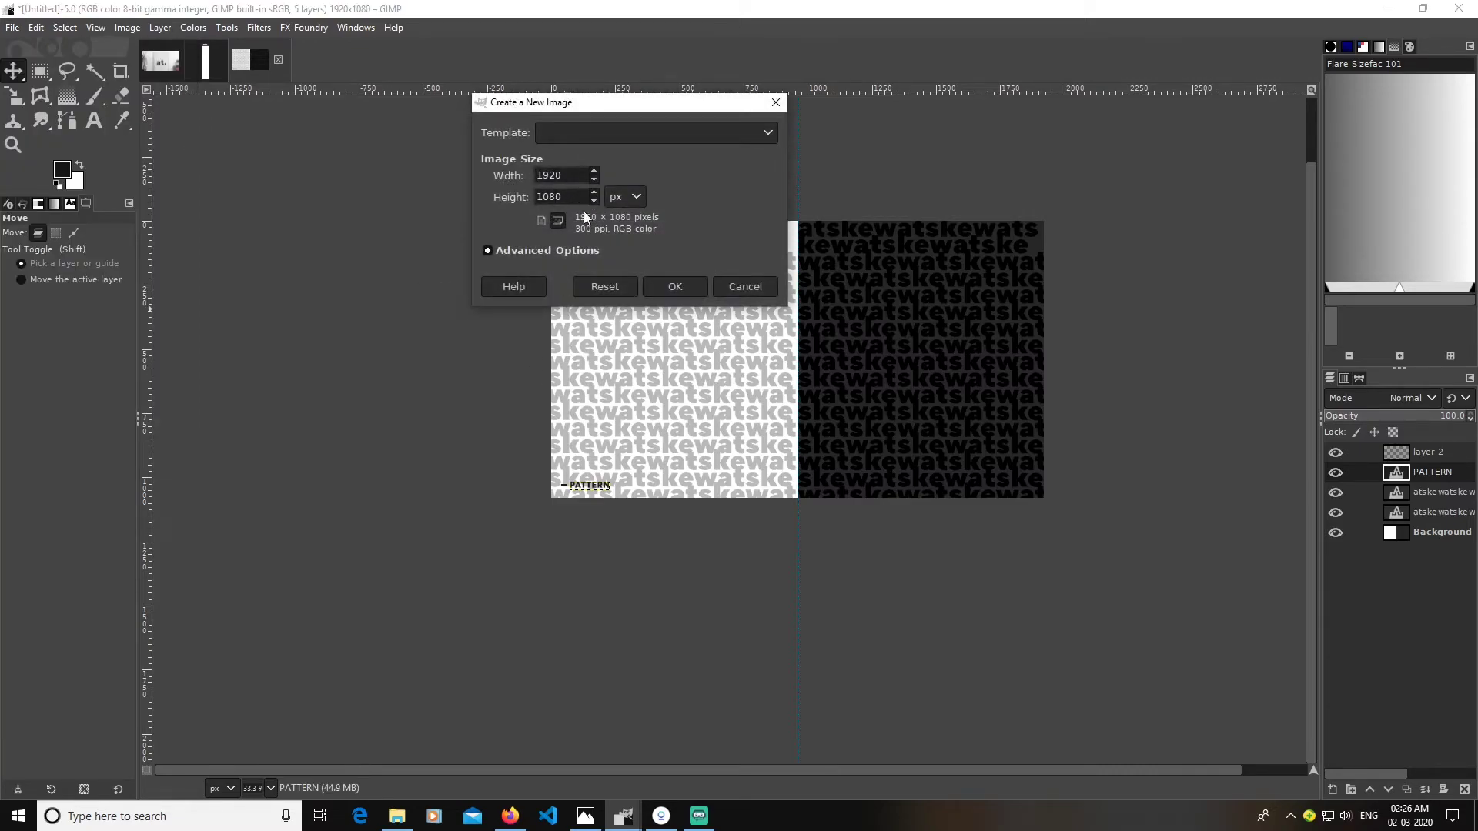
left_click(658, 285)
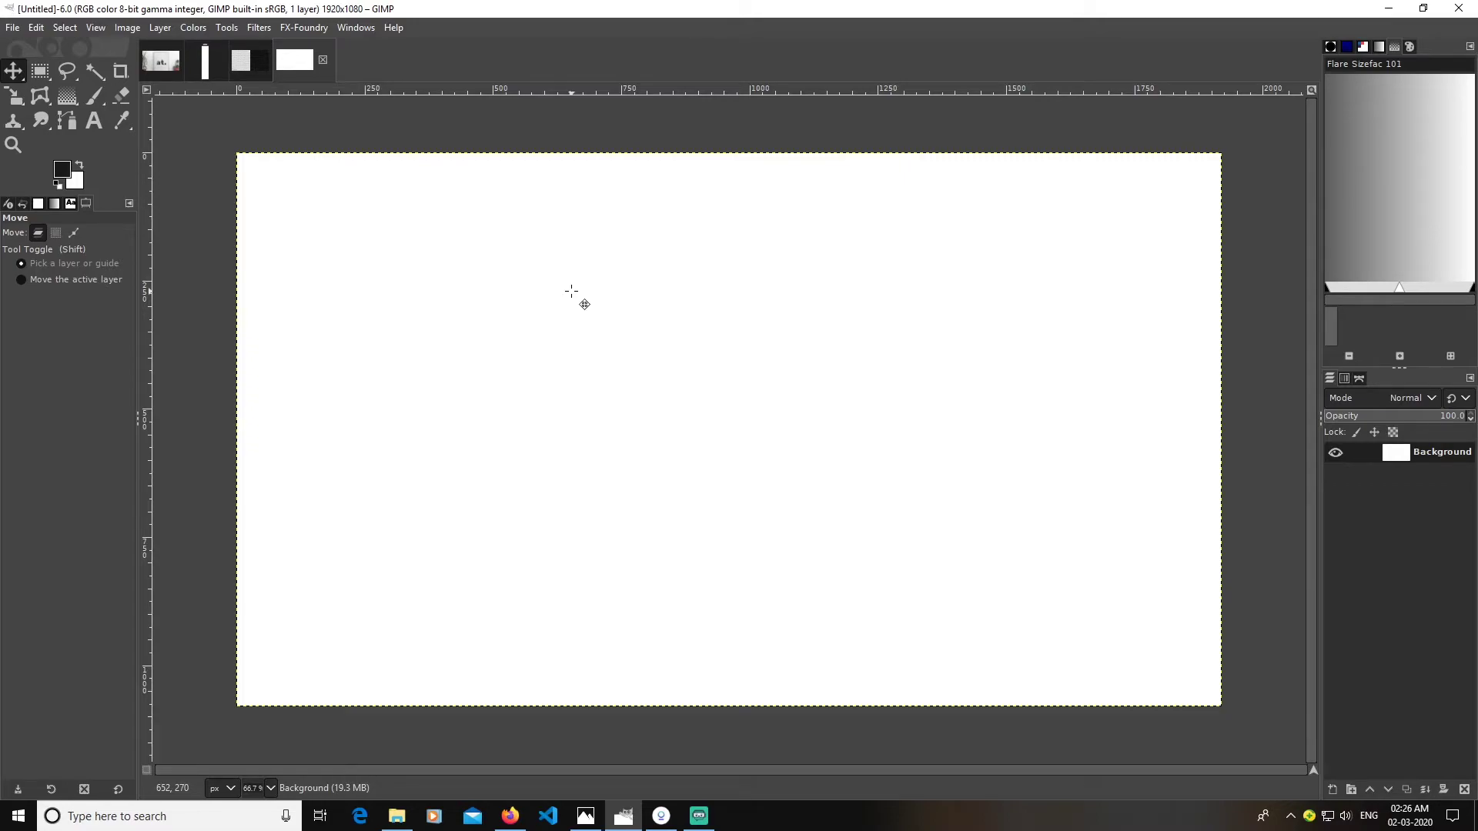
left_click(36, 29)
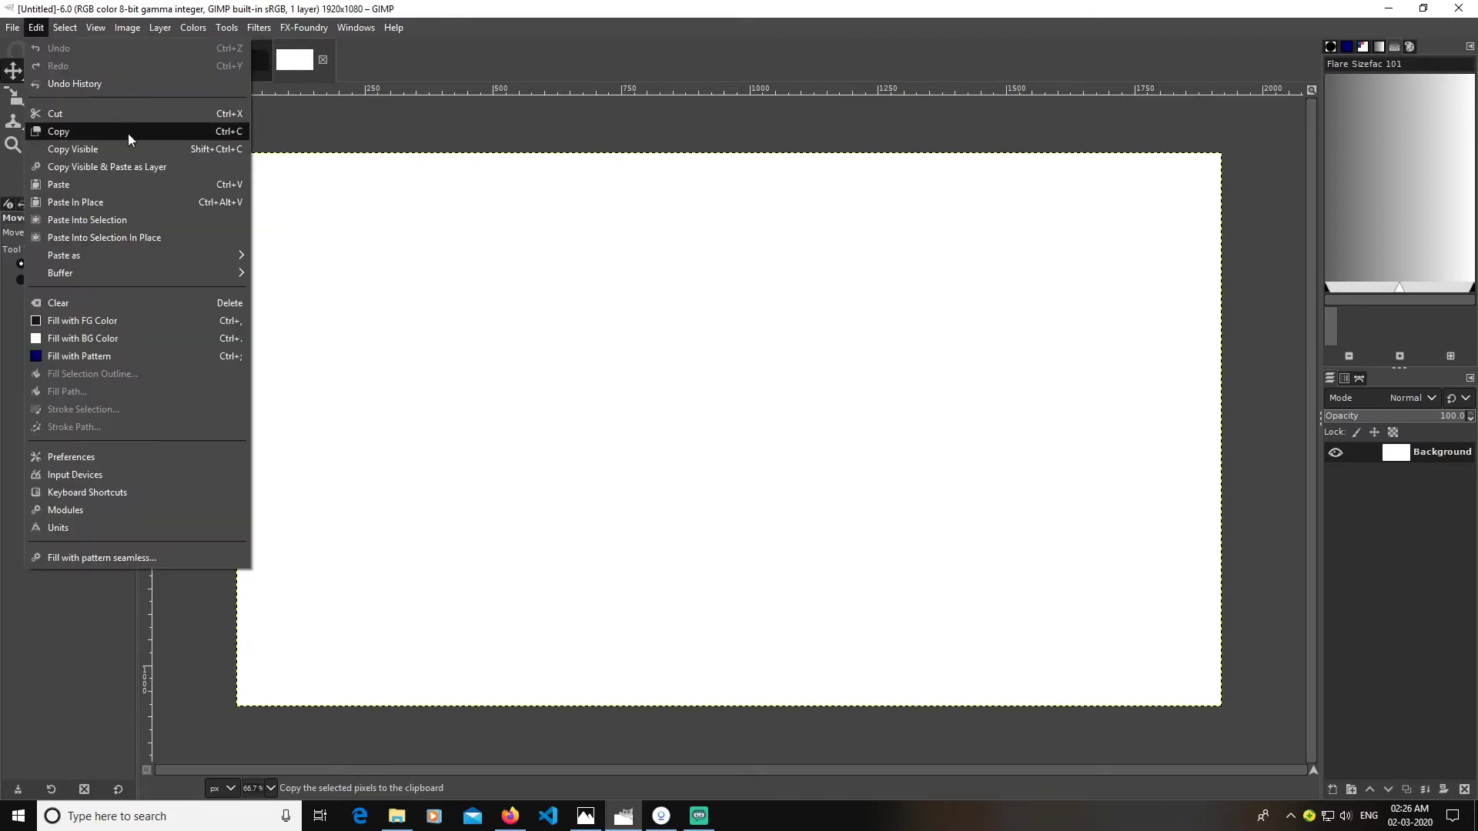
left_click(129, 326)
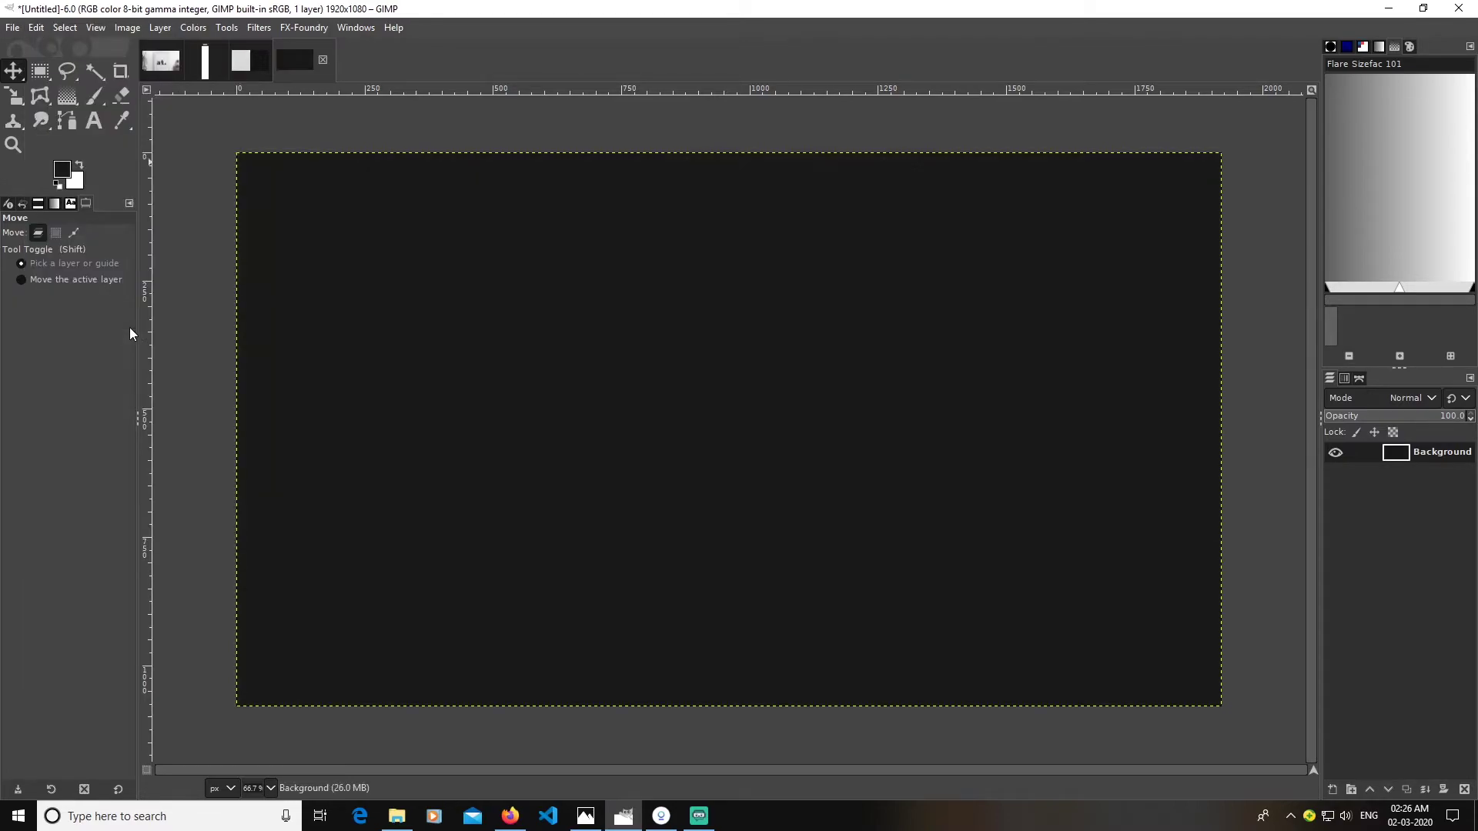
- Add the text atskew near the middle of the near-black canvas and colour it white (ffffff)
left_click(94, 121)
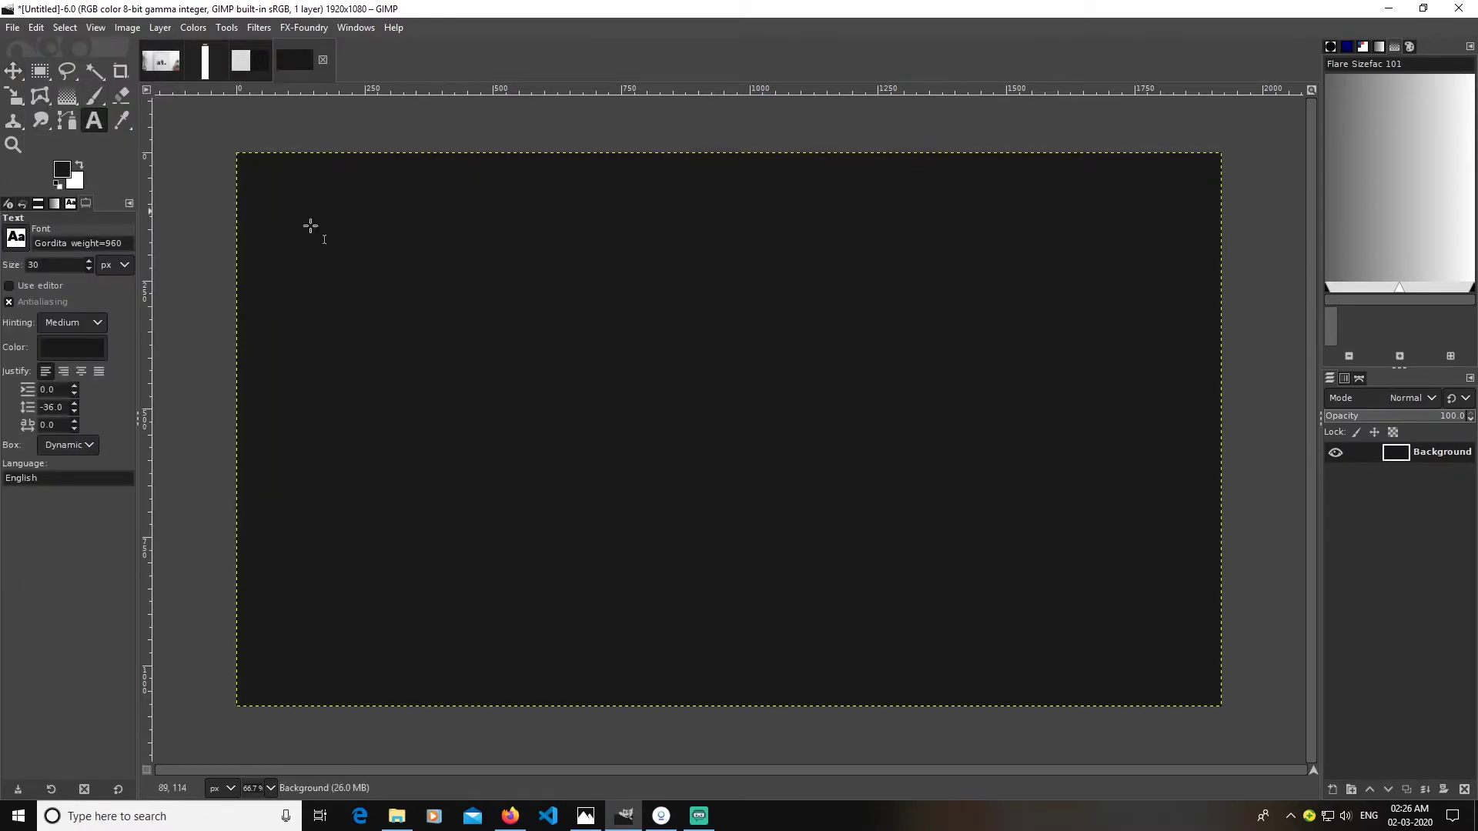
left_click(634, 411)
type("ats")
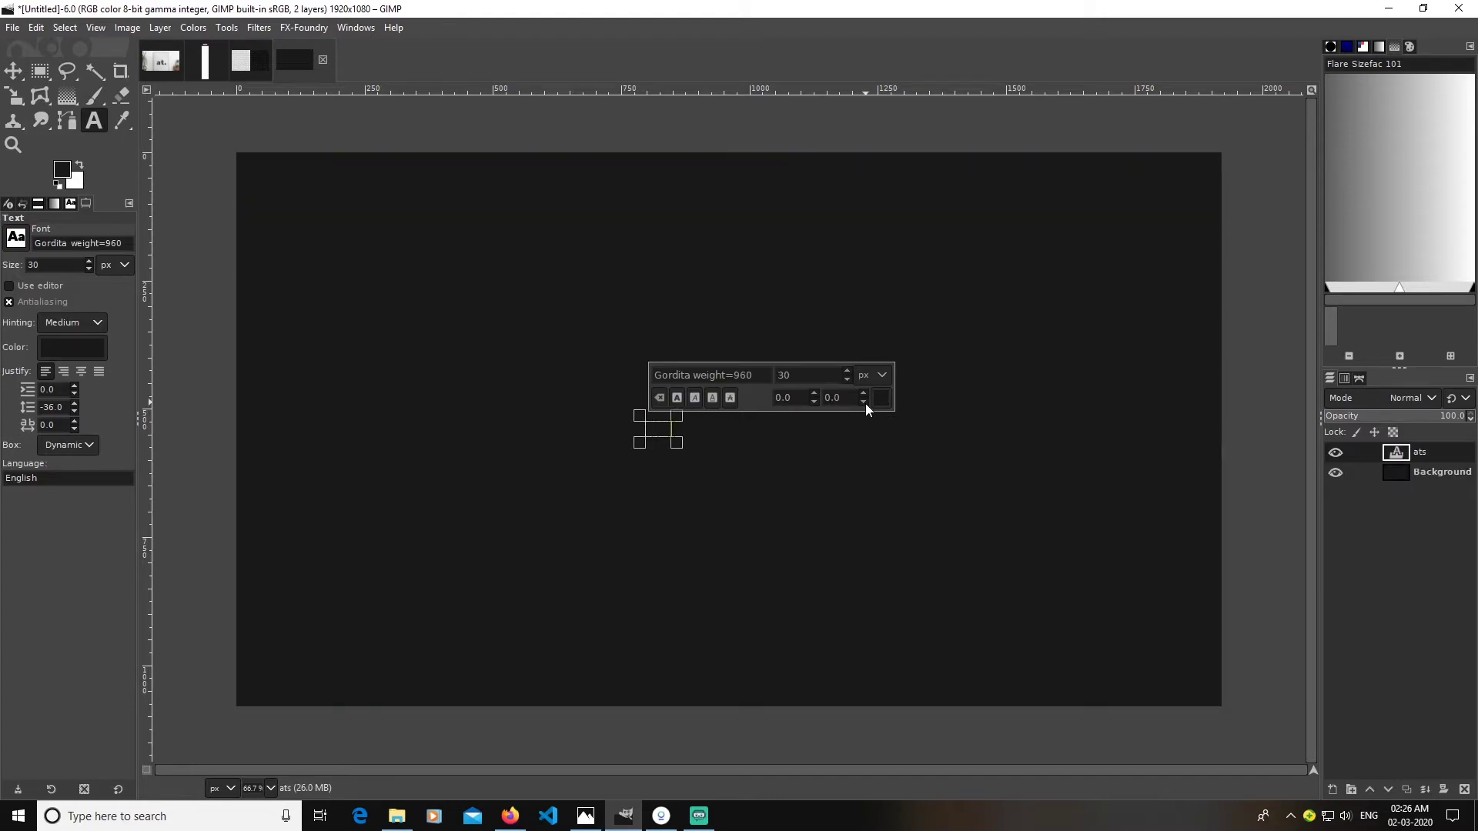
type("kew")
left_click(66, 348)
left_click(237, 435)
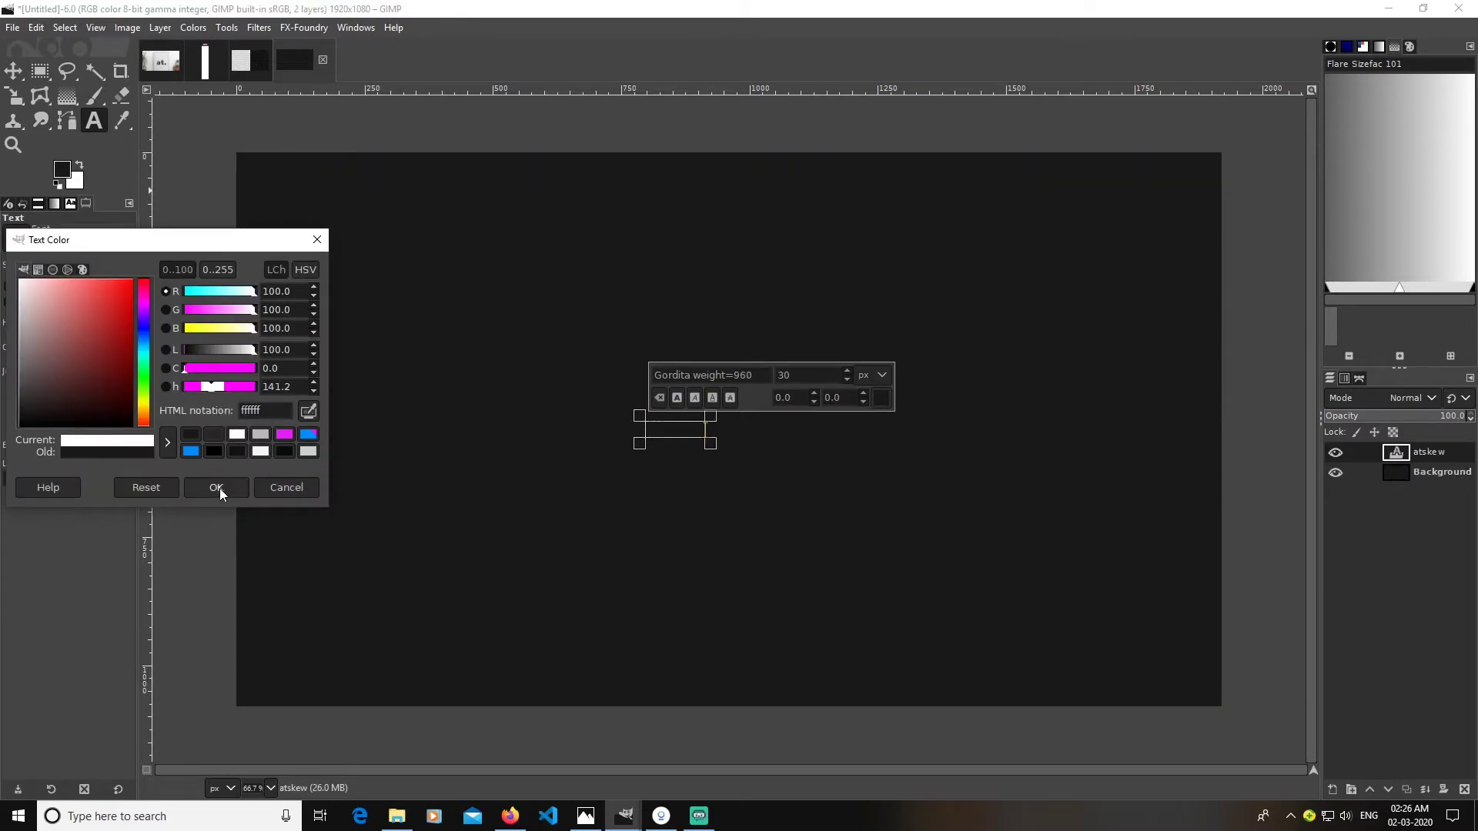
left_click(216, 487)
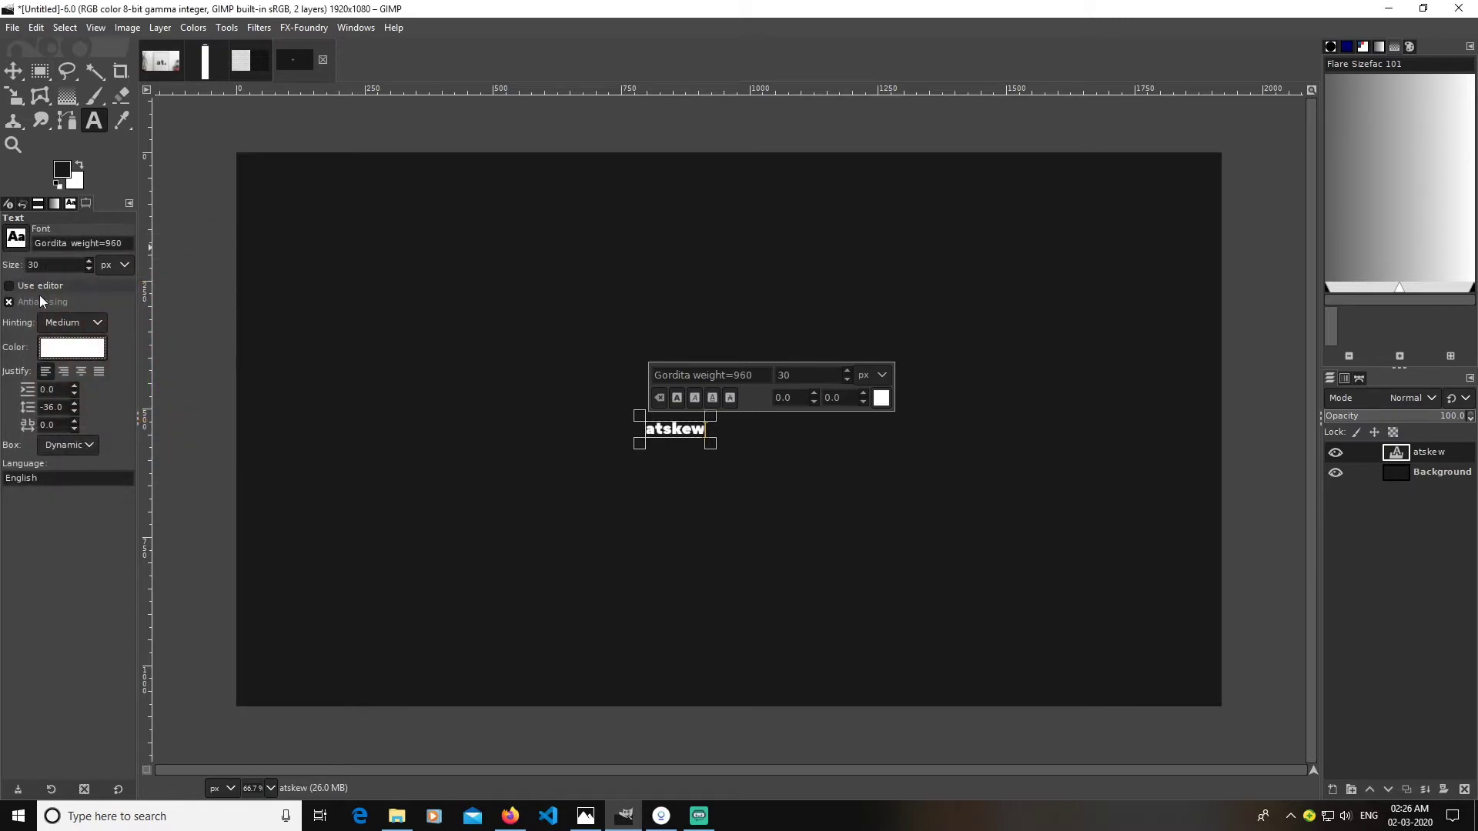
- Enlarge the atskew text to 300 px and move it to about the centre of the canvas
double_click(32, 265)
key("Return")
left_click(13, 71)
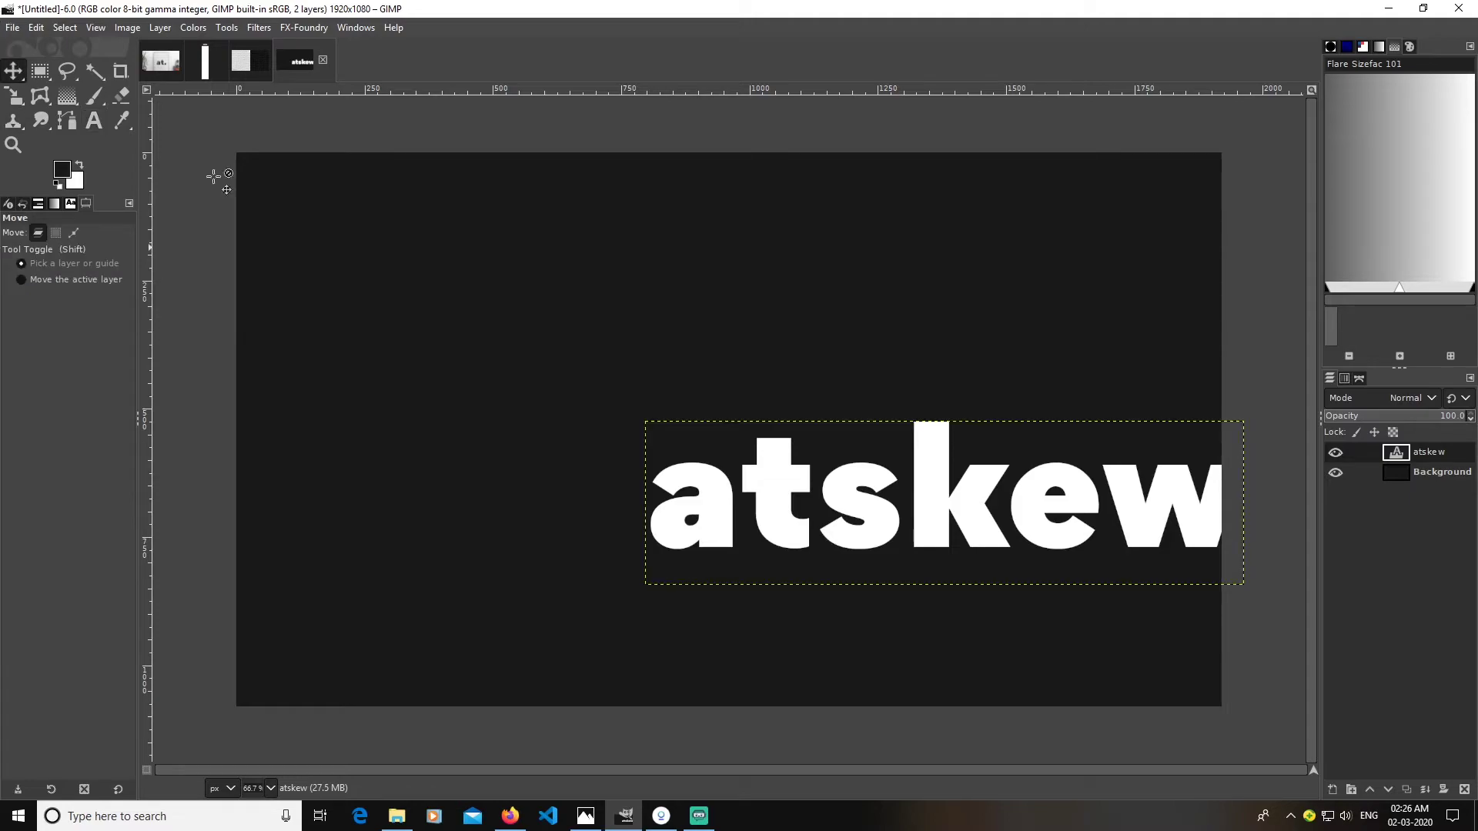
left_click_drag(967, 508, 770, 454)
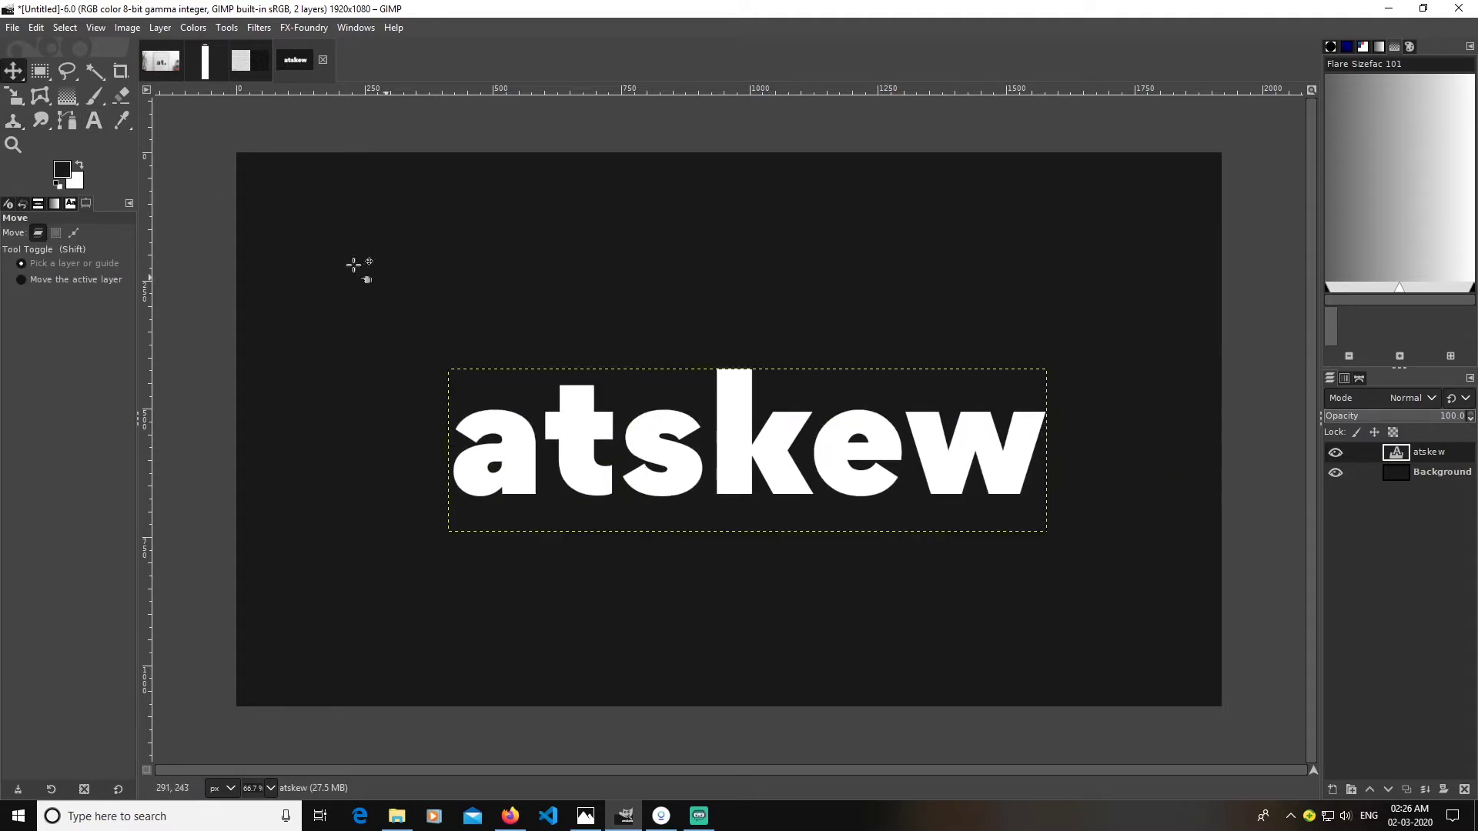
- Set the atskew text size to 200 px and move the text to the canvas centre
left_click(93, 120)
left_click(619, 432)
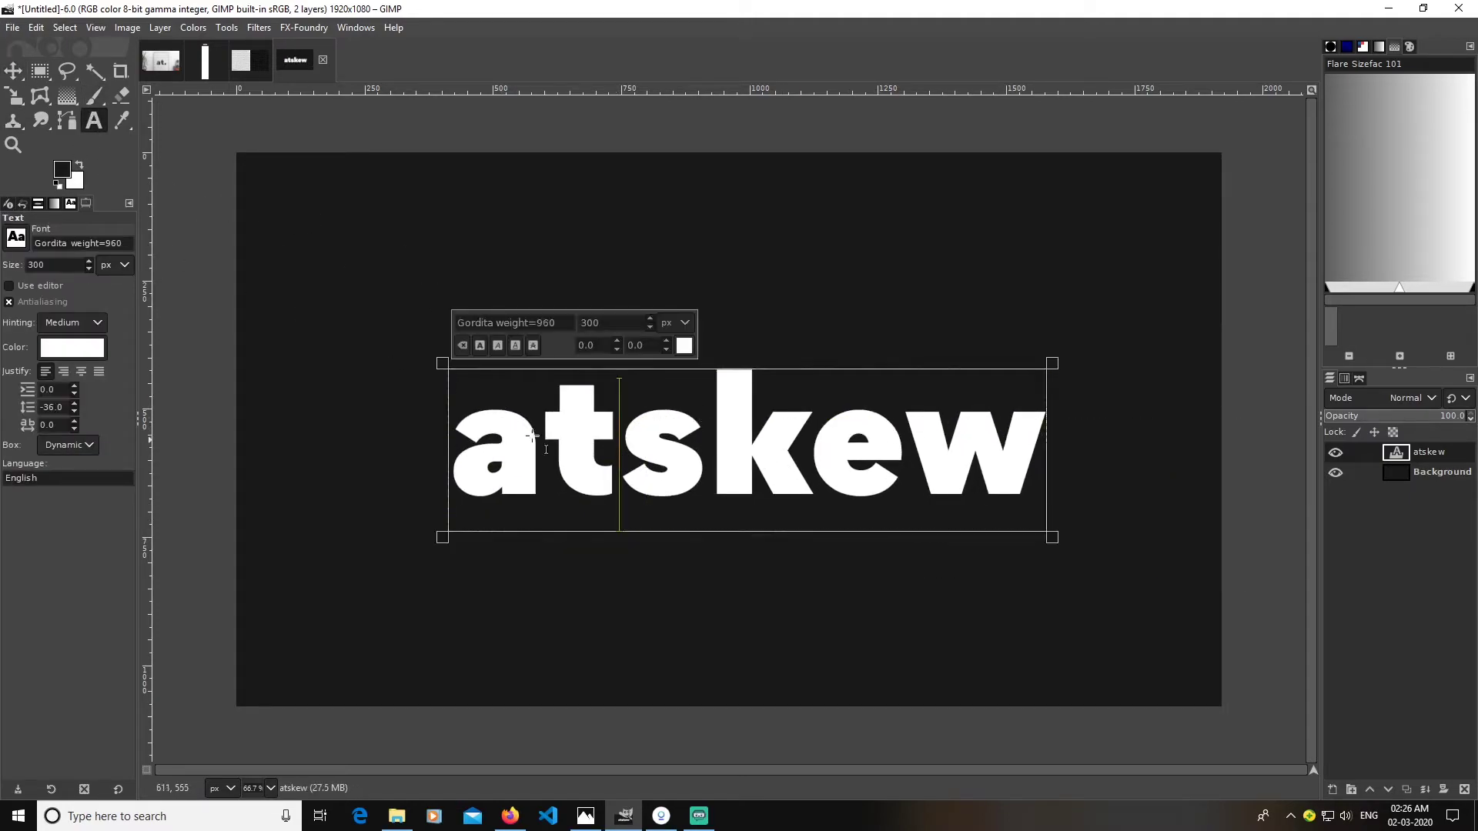
type("250")
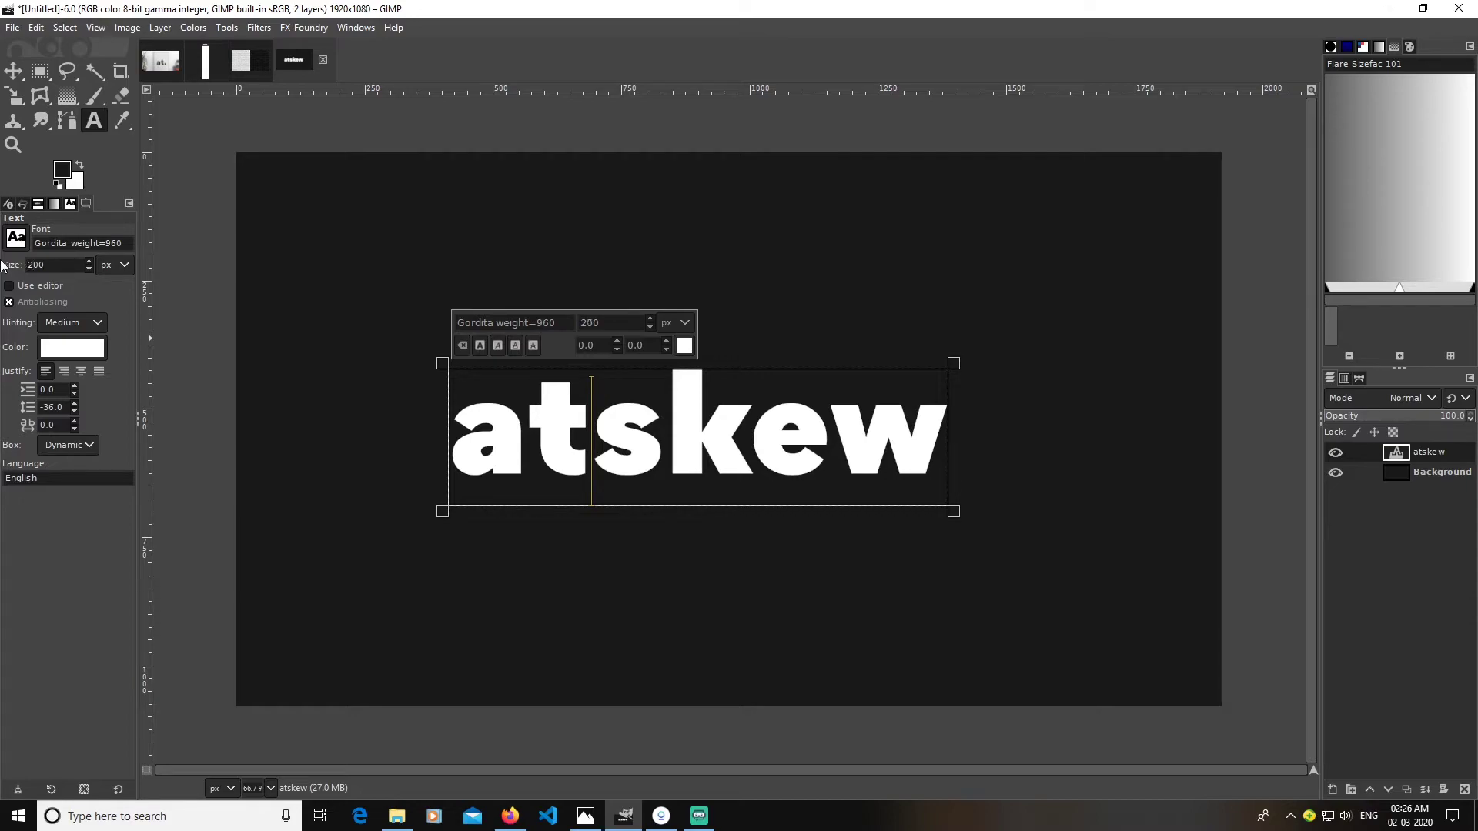
left_click(13, 71)
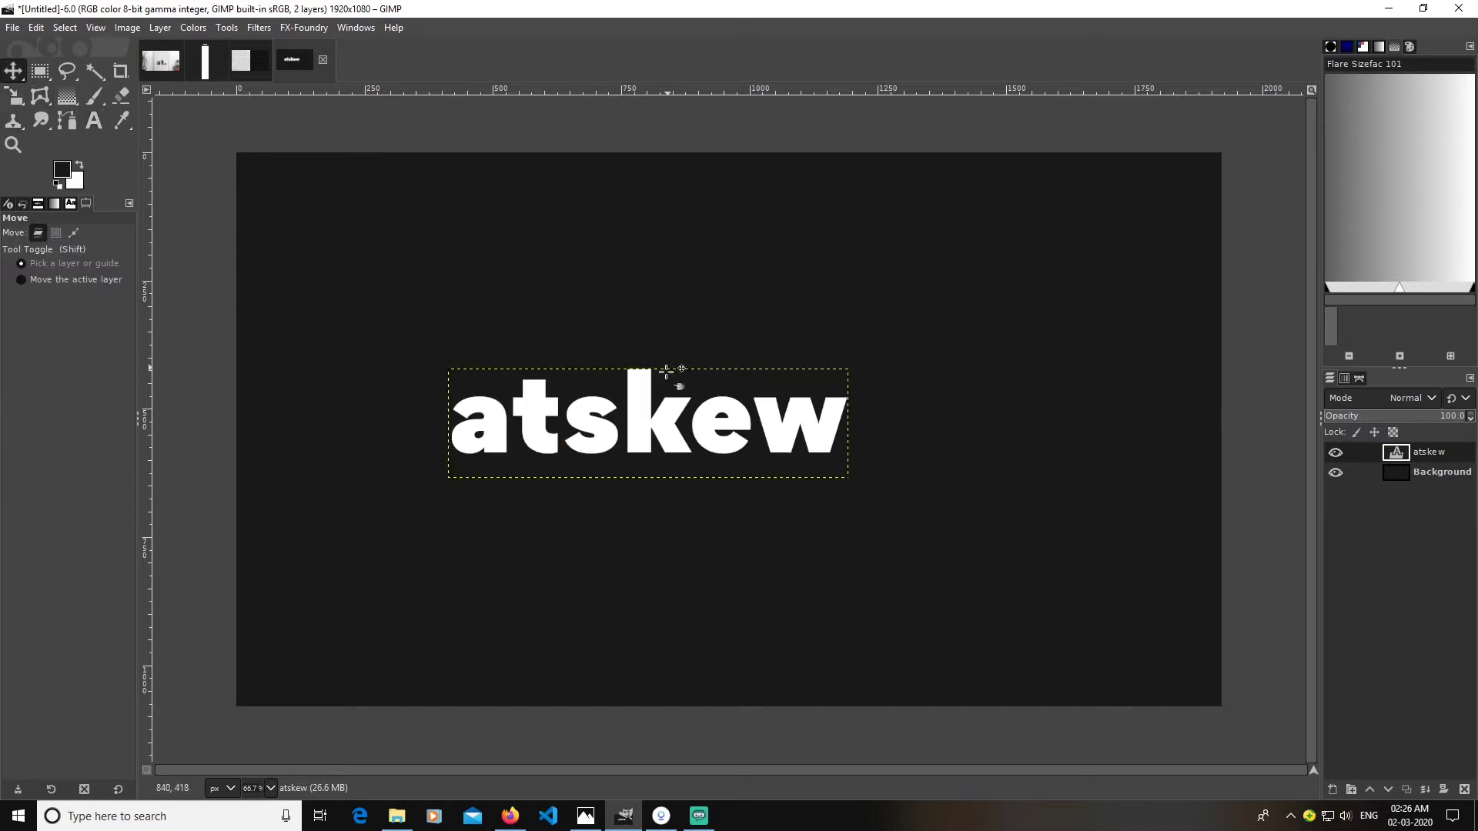
left_click_drag(653, 425, 751, 461)
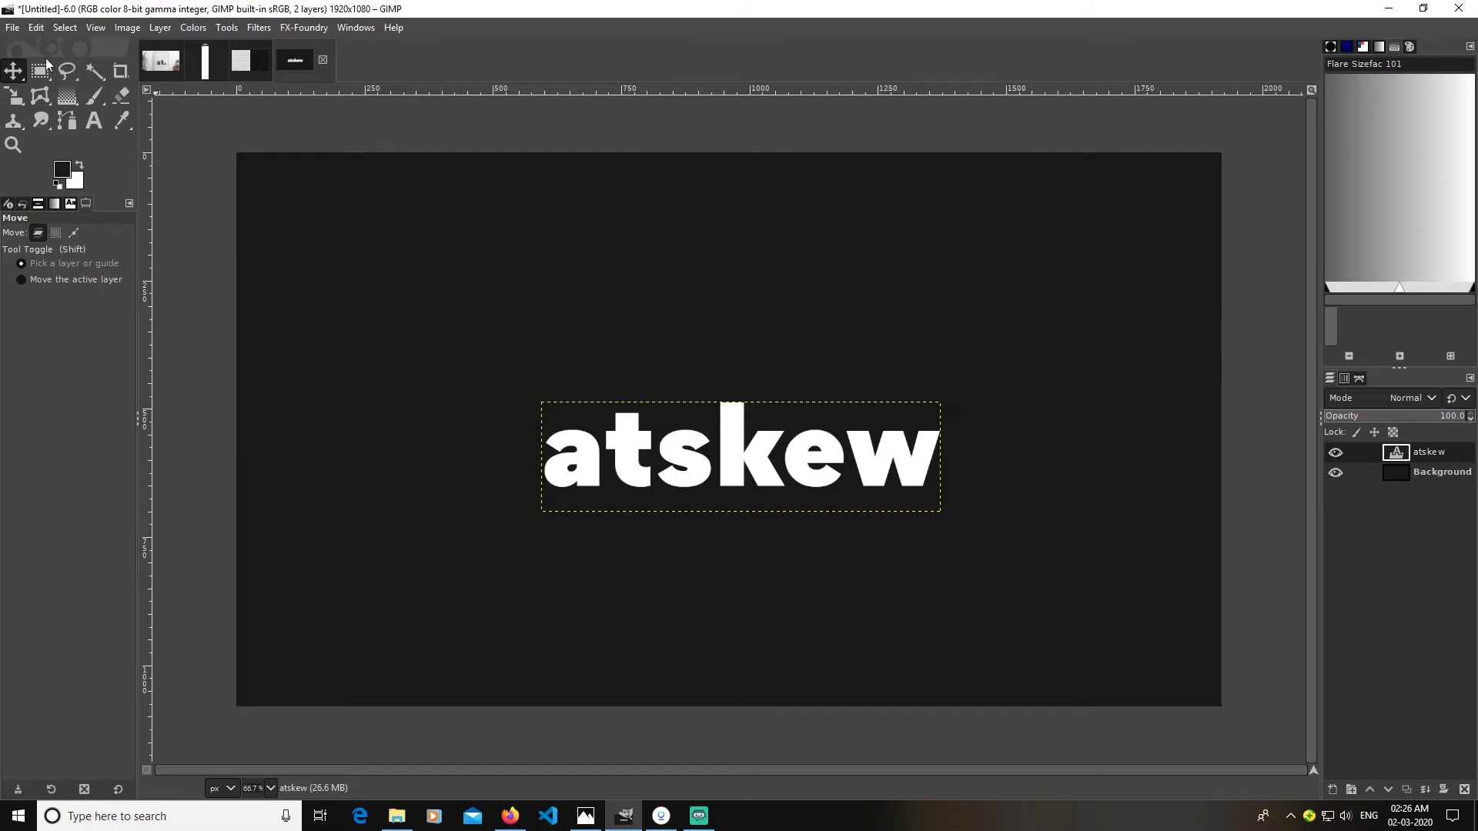
- Turn the letter shapes of the atskew layer into a selection with Alpha to Selection
right_click(1397, 454)
left_click(1345, 567)
- Try shrinking the atskew letter selection by 10 px, and undo the shrink
left_click(61, 31)
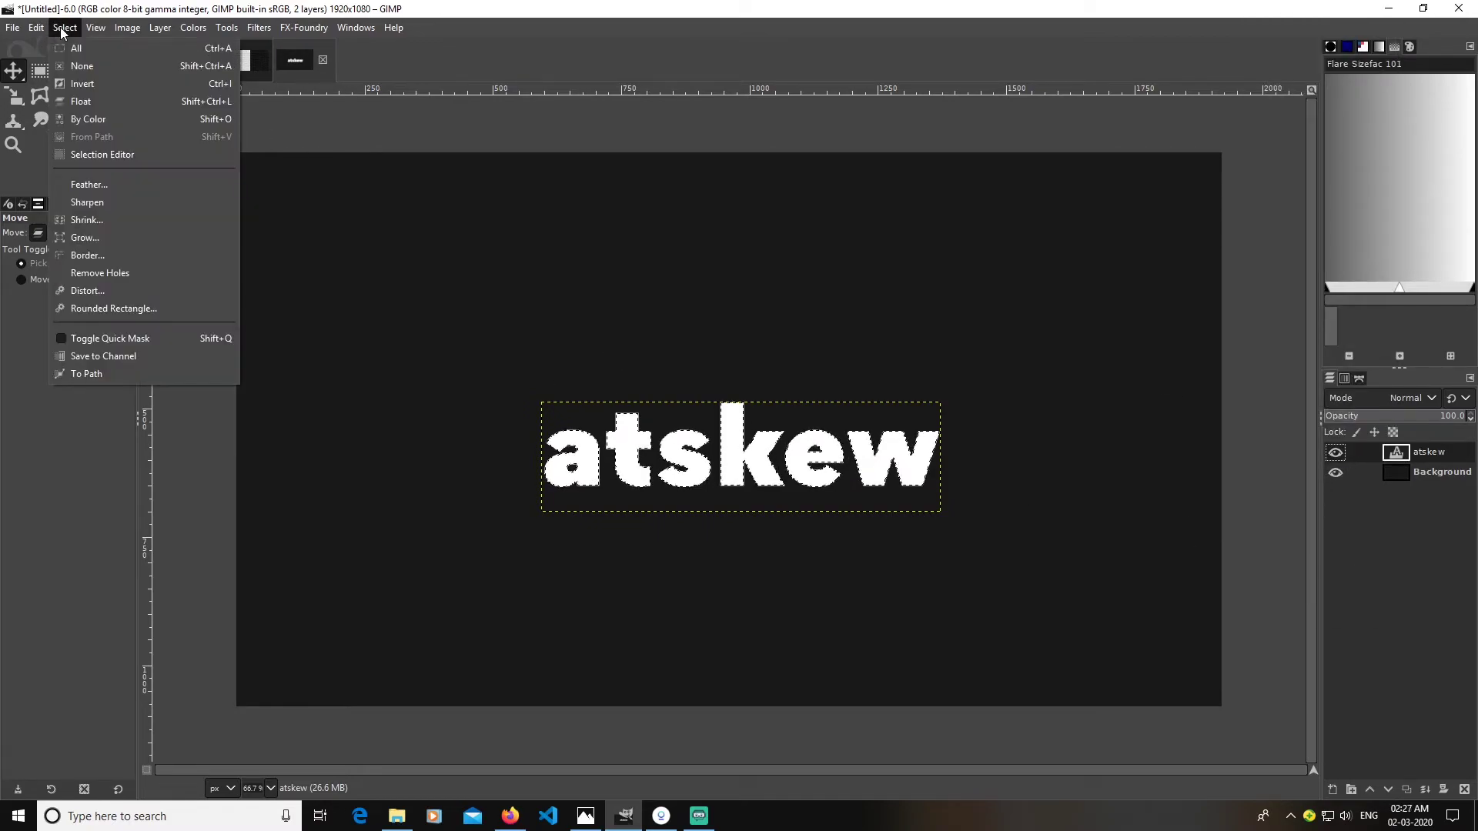
left_click(102, 219)
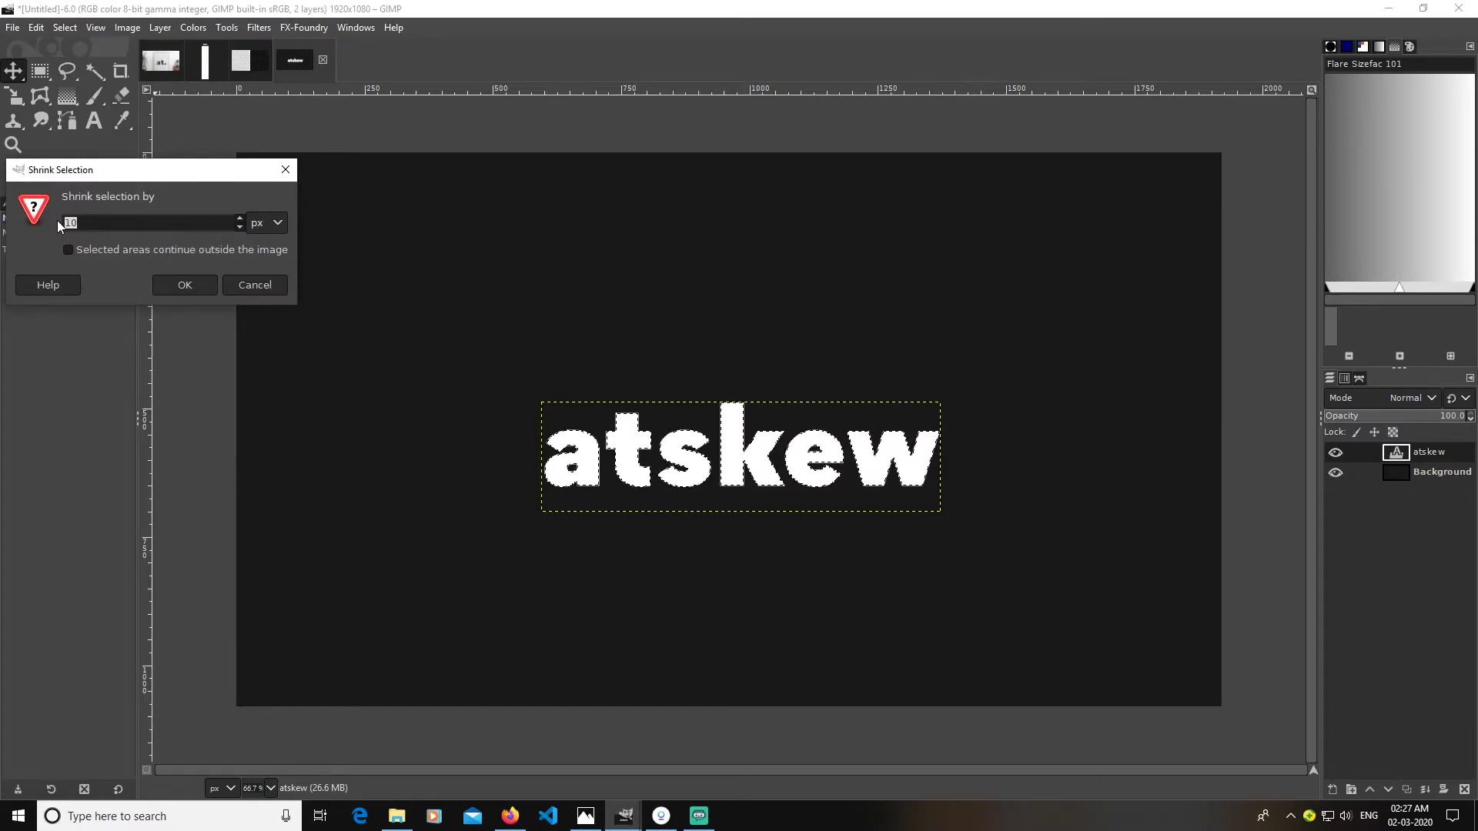
left_click(187, 283)
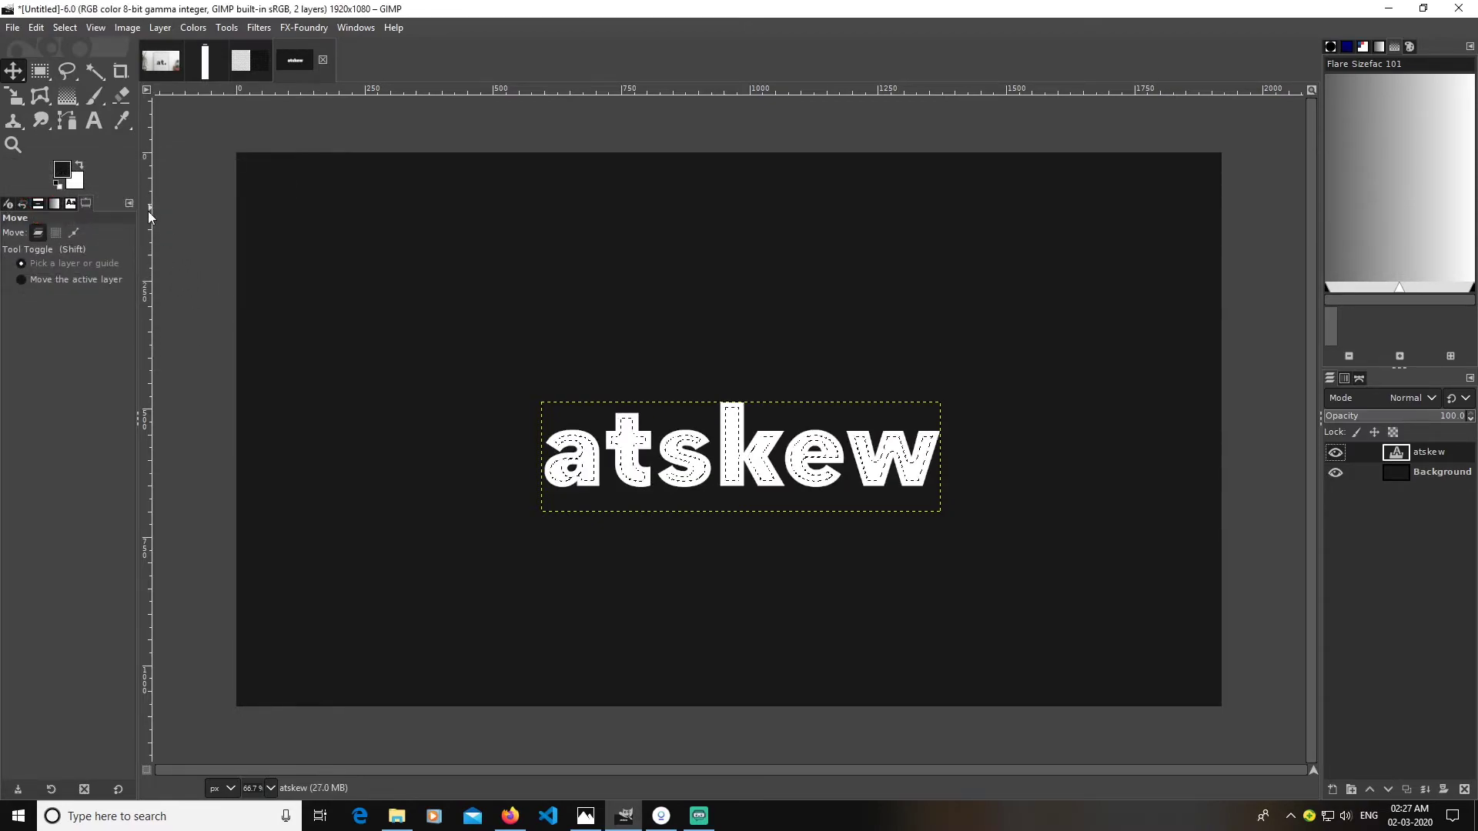
key("ctrl+z")
- Try an outlined atskew by shrinking the letter selection 5 px and deleting the interior, then clear the selection
left_click(62, 27)
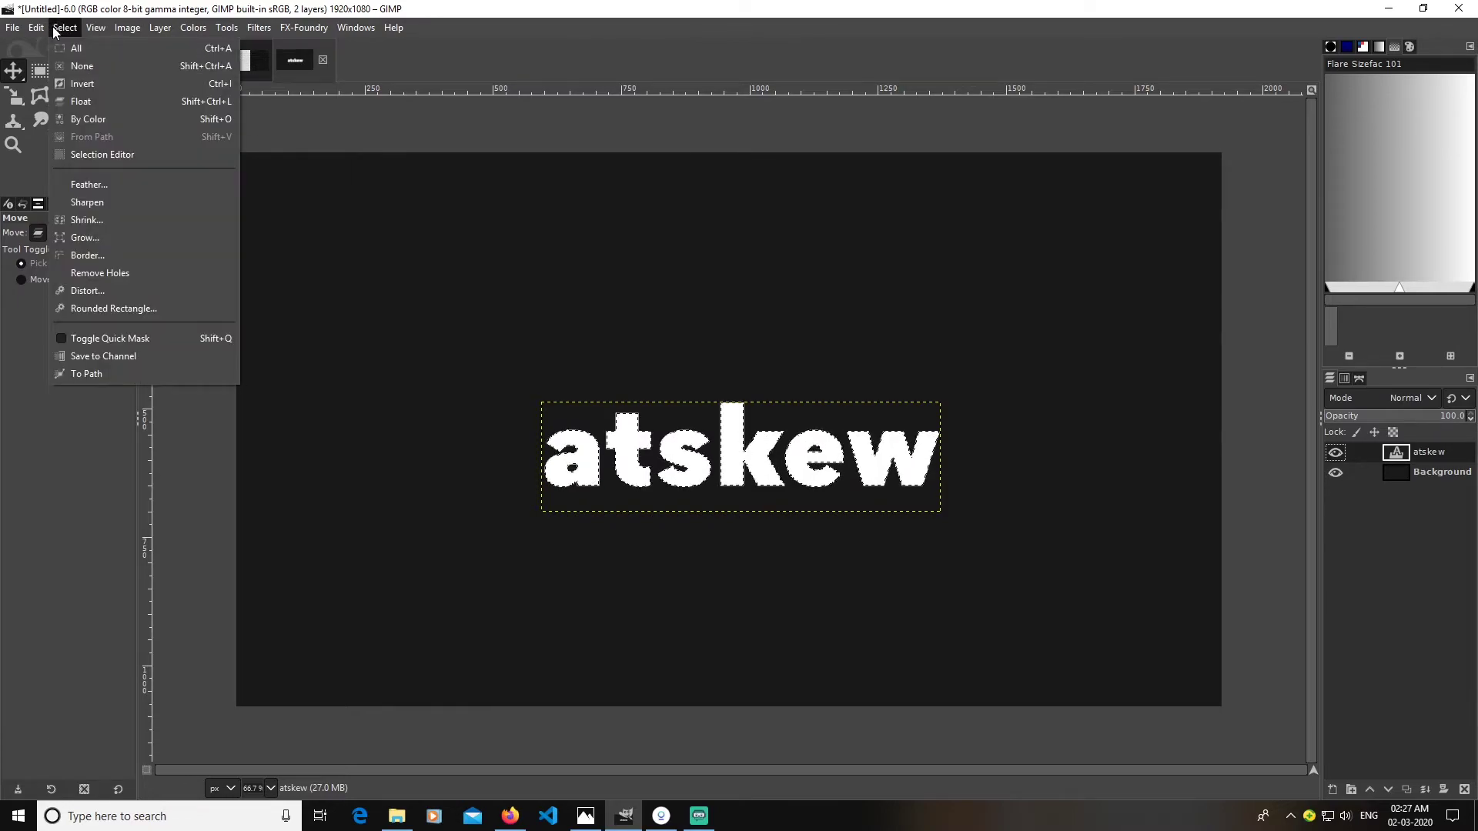
left_click(106, 221)
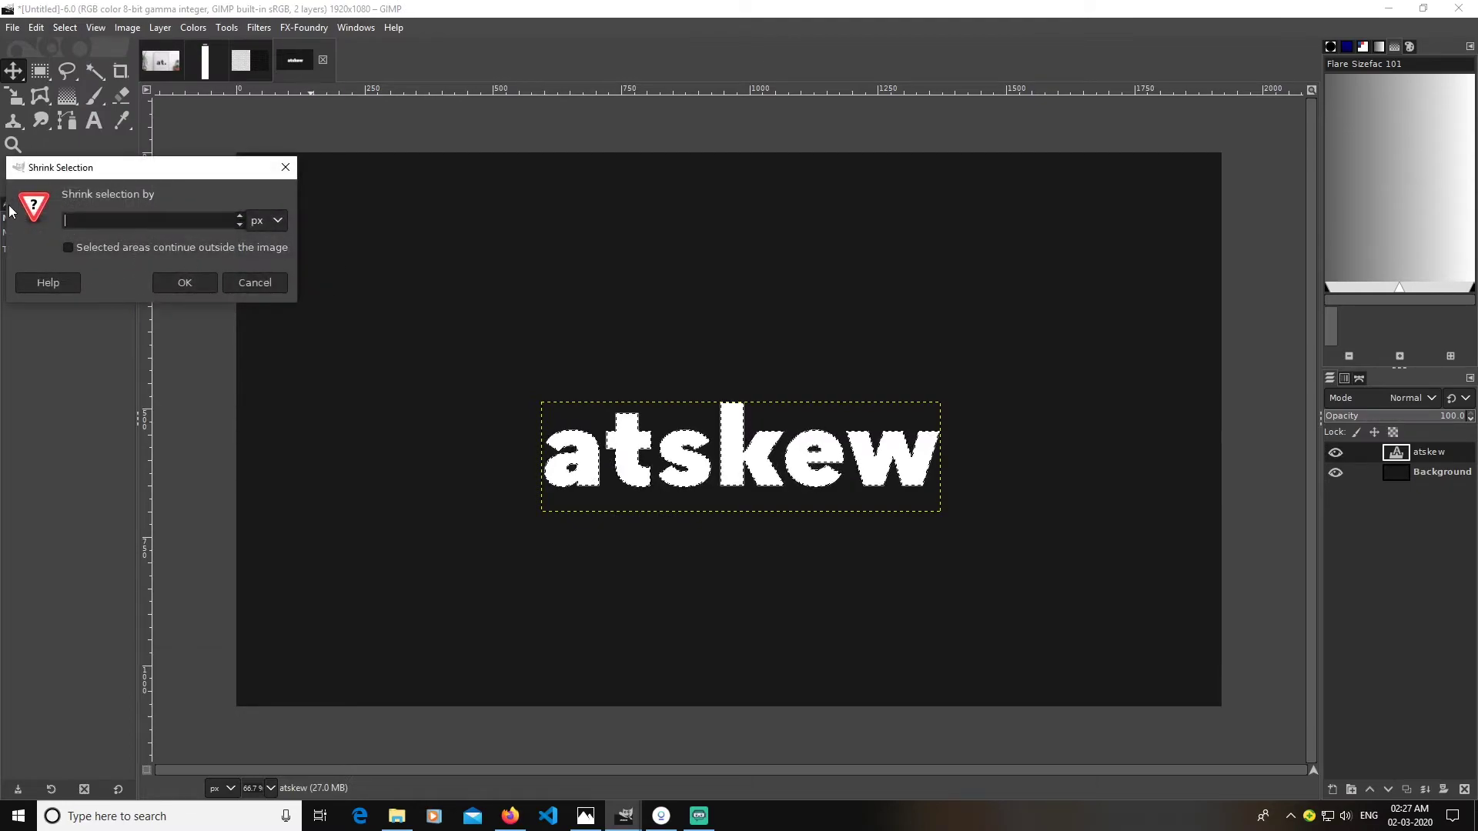
key("Return")
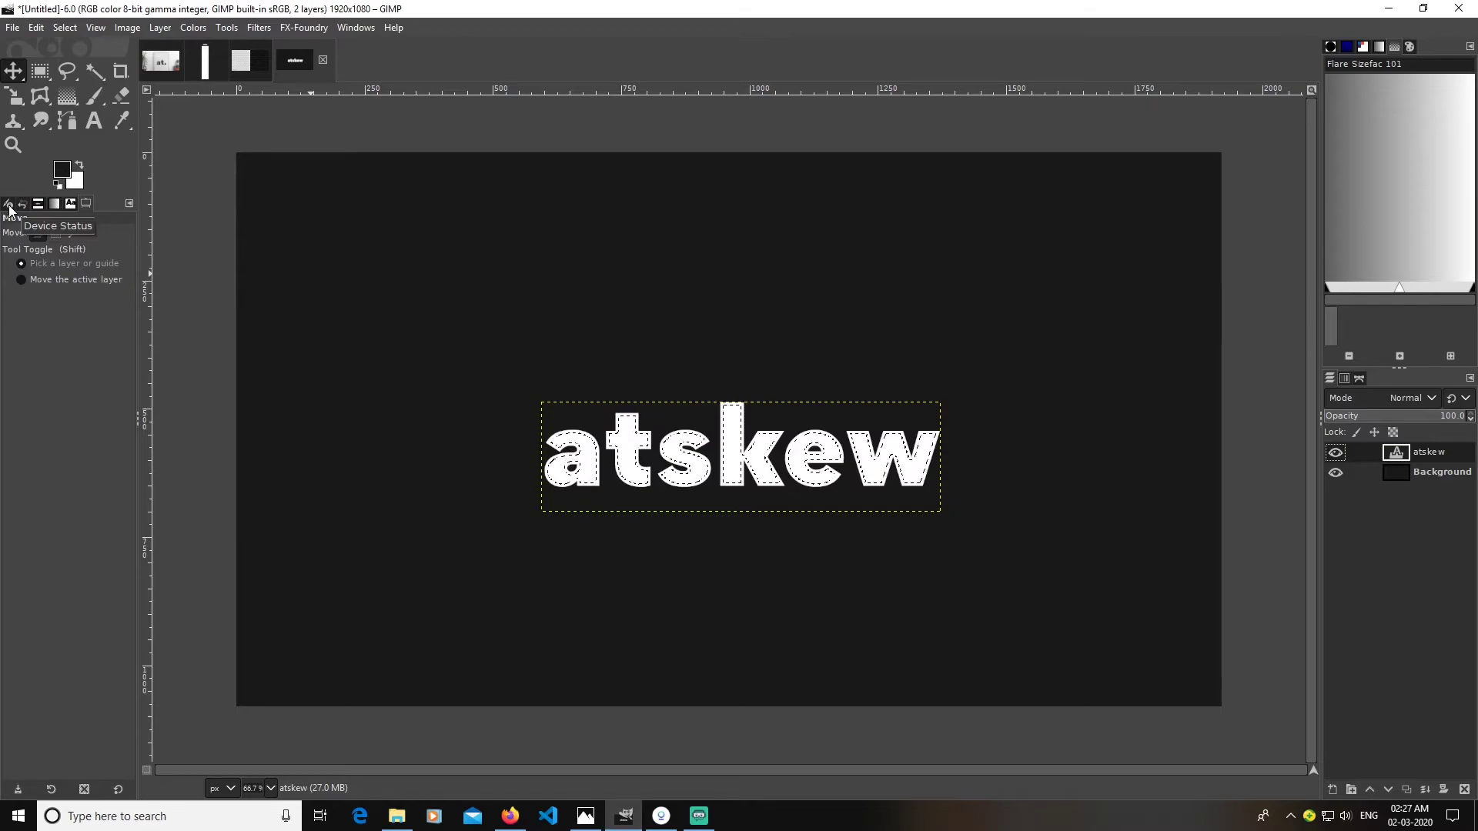
key("Delete")
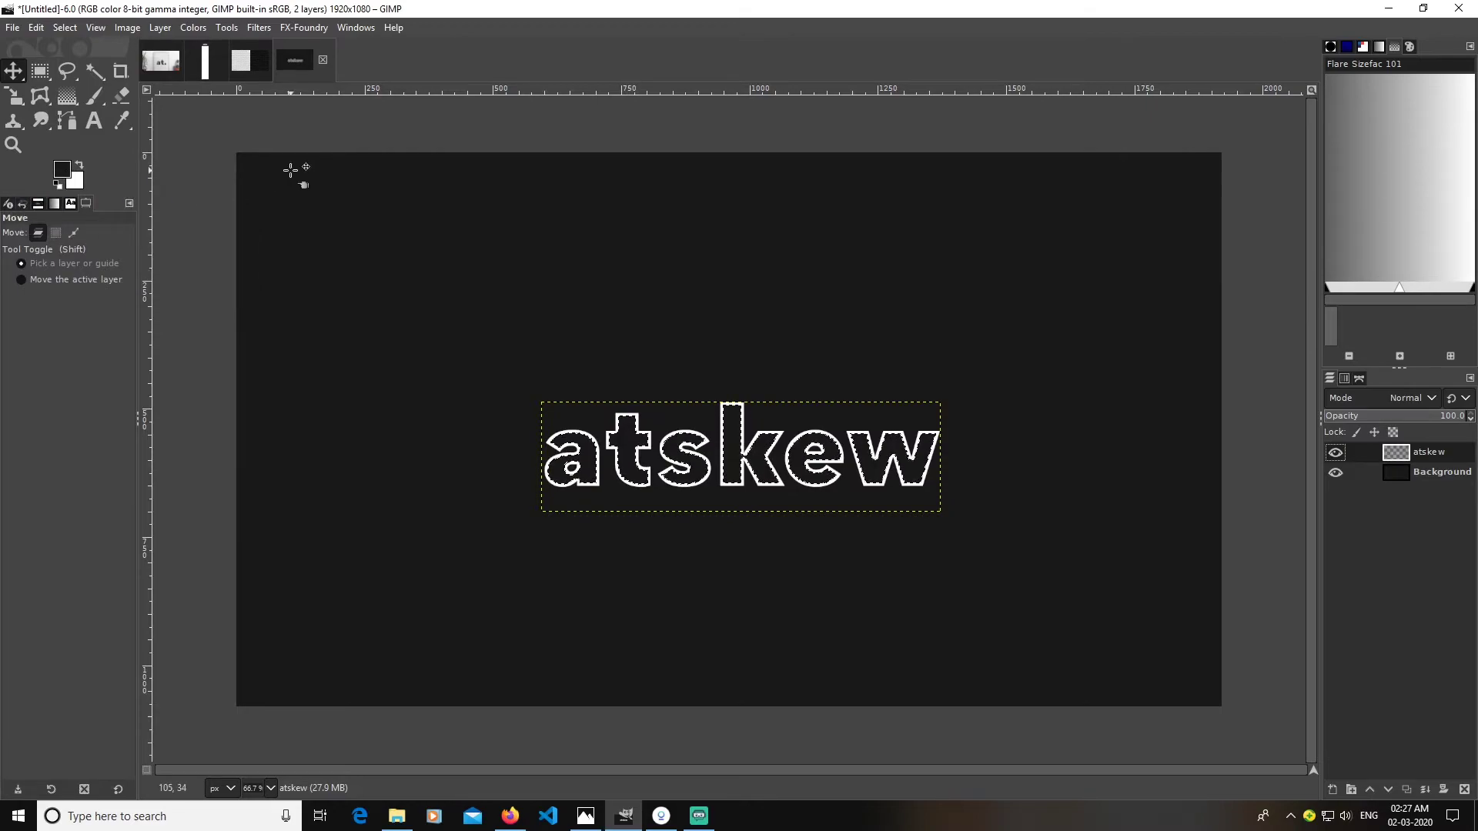
left_click(64, 26)
left_click(73, 77)
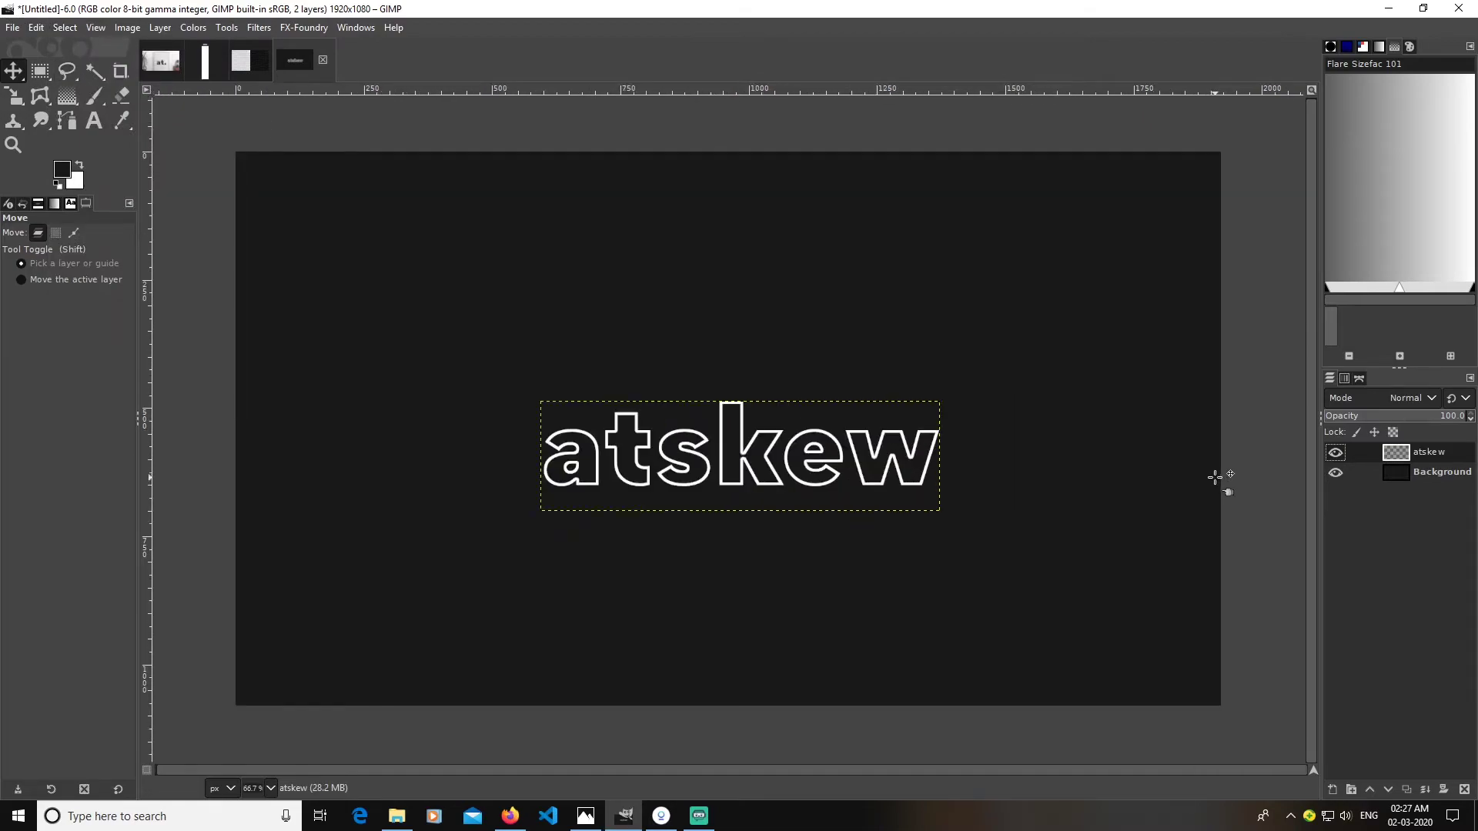
- Undo the interior deletion and the selection shrink, back to the filled atskew letters with their full selection
scroll(1249, 505, "down", 1)
scroll(1248, 505, "up", 2)
scroll(1248, 505, "down", 1)
left_click(55, 28)
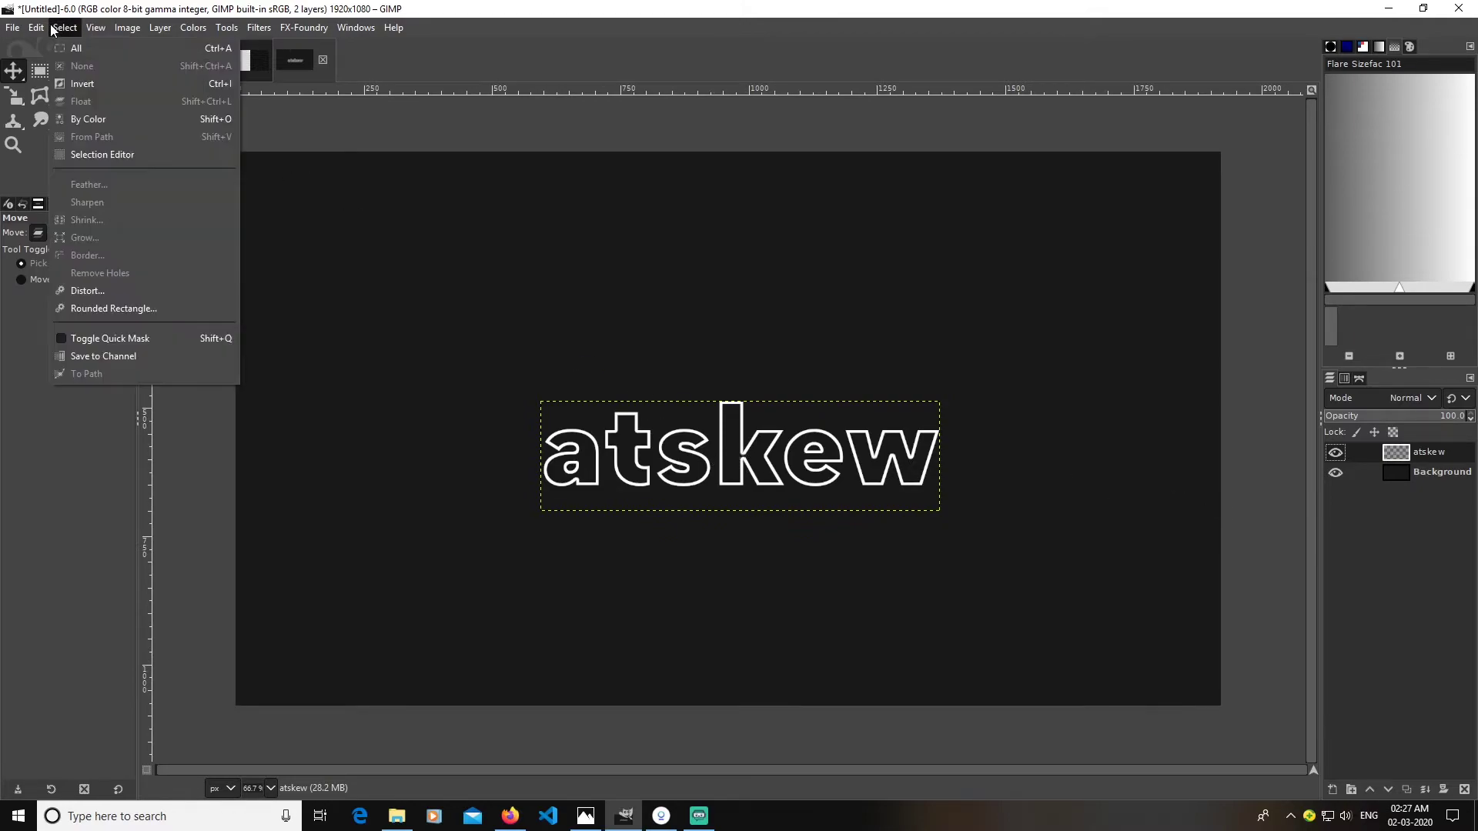
left_click(608, 114)
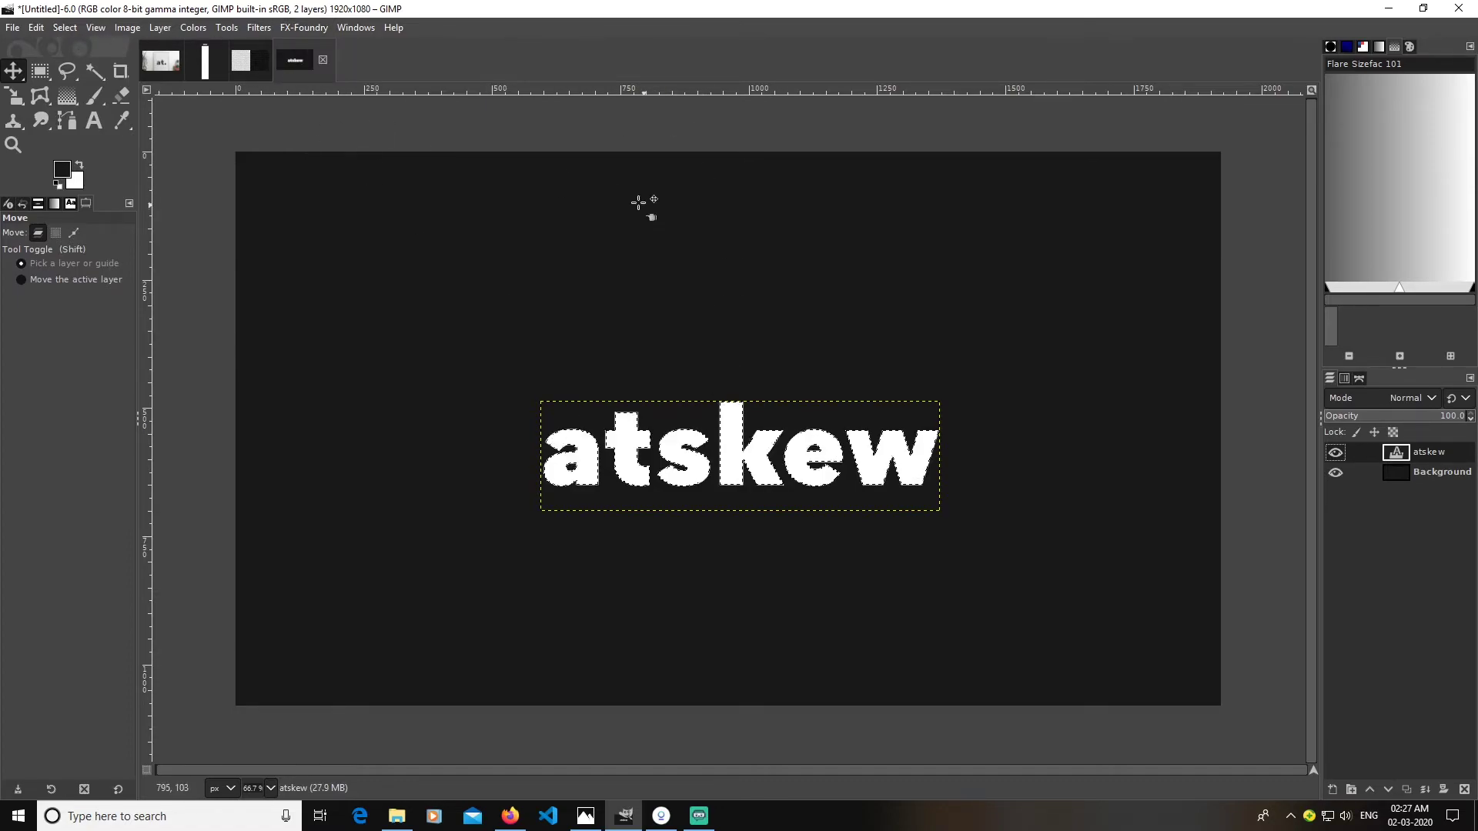
- Shrink the atskew letter selection by 3 px
left_click(66, 29)
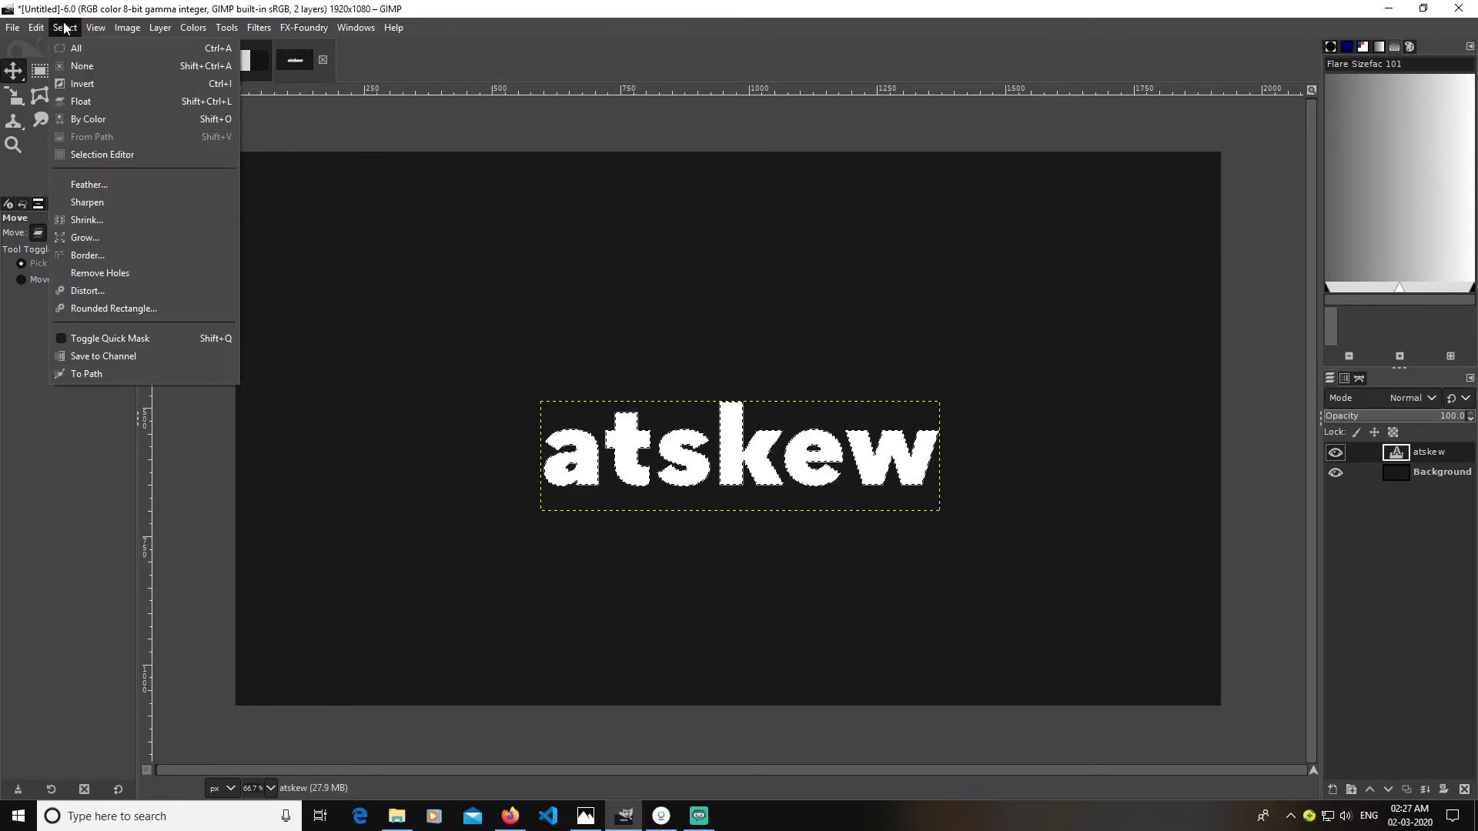
left_click(70, 220)
type("5")
key("BackSpace")
type("3")
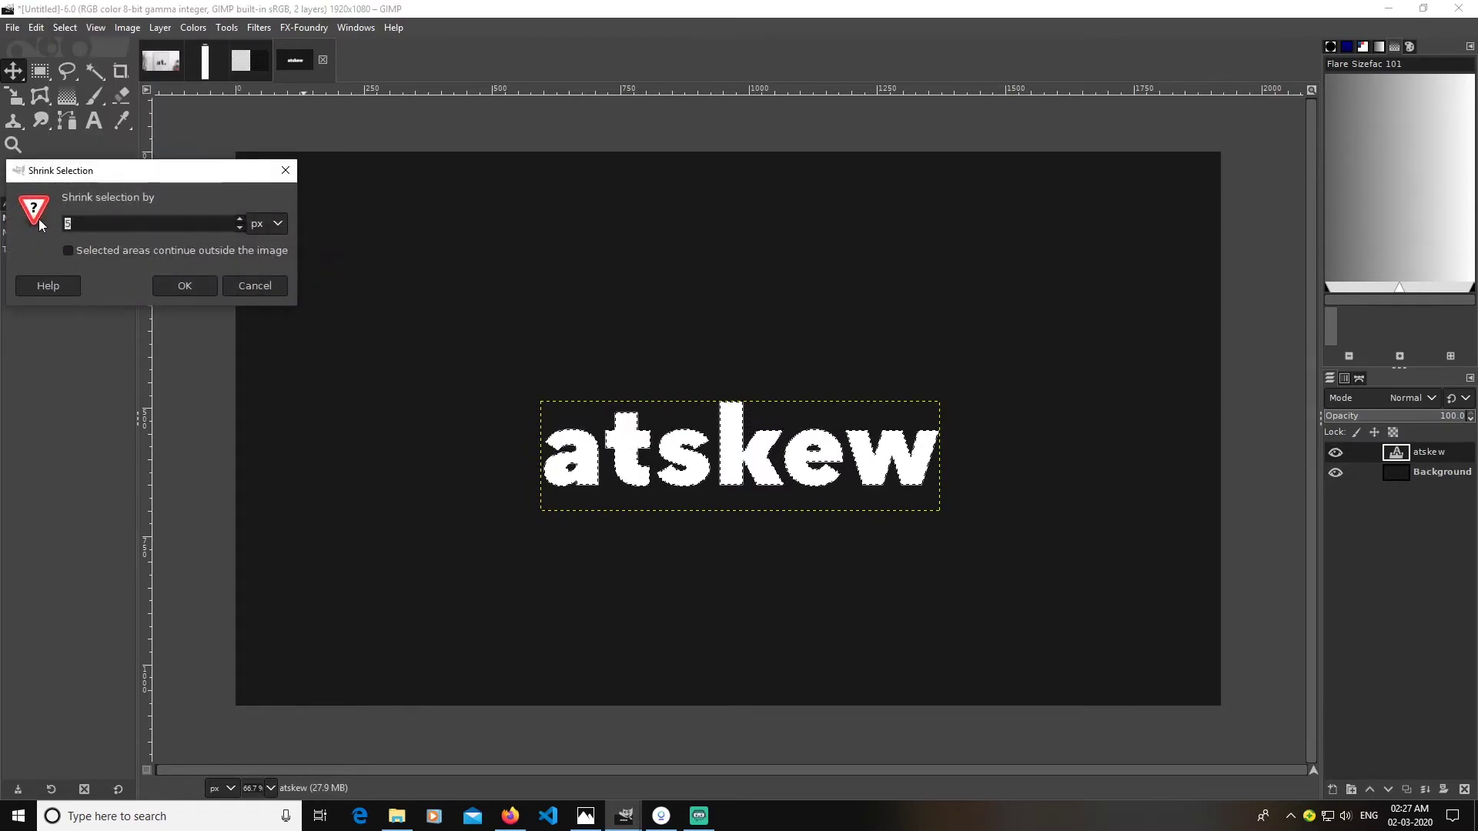
left_click(183, 285)
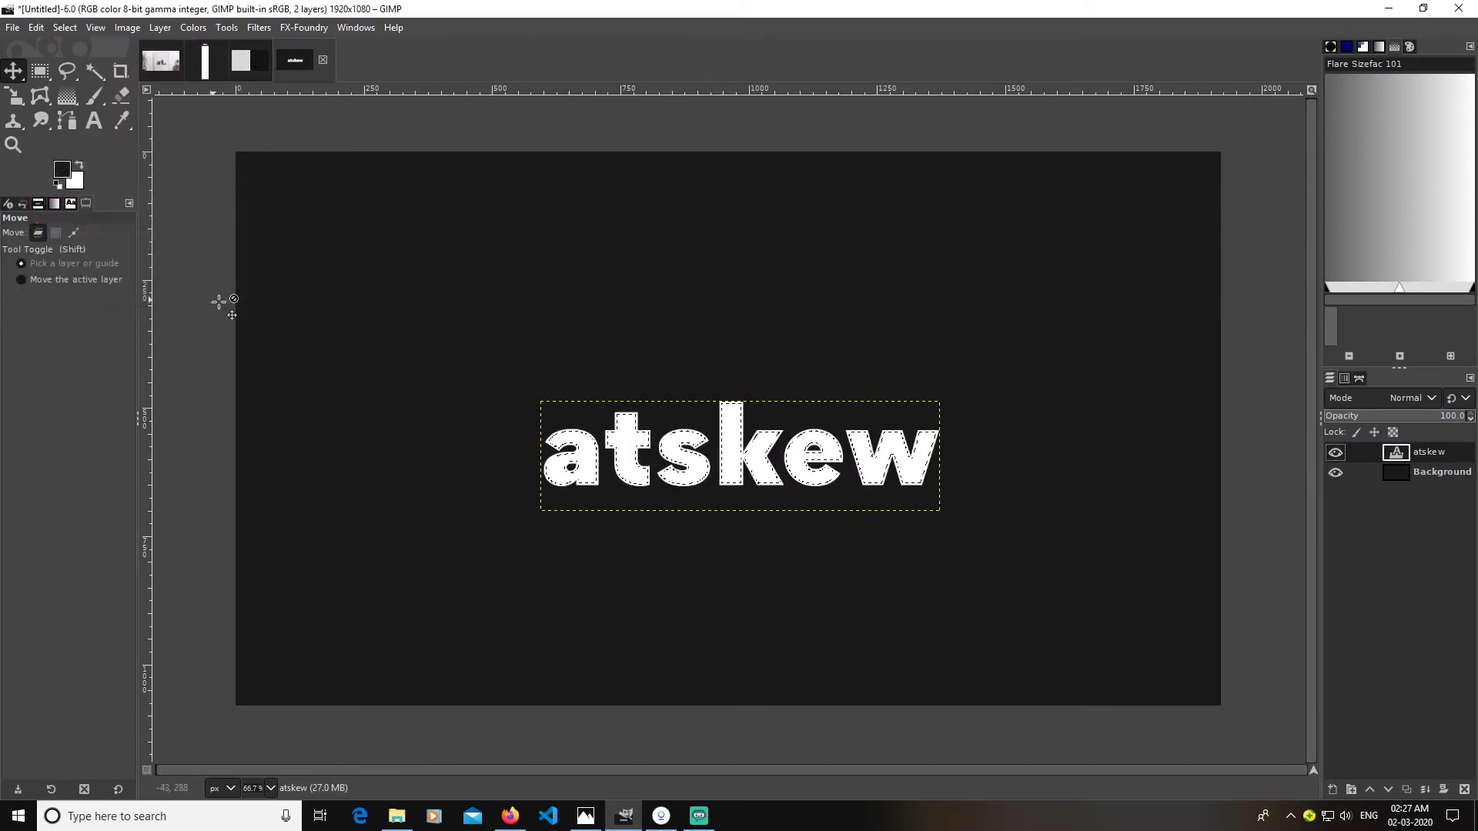
- Delete the interior of the atskew letters to leave a thin white outline, and clear the selection
key("Delete")
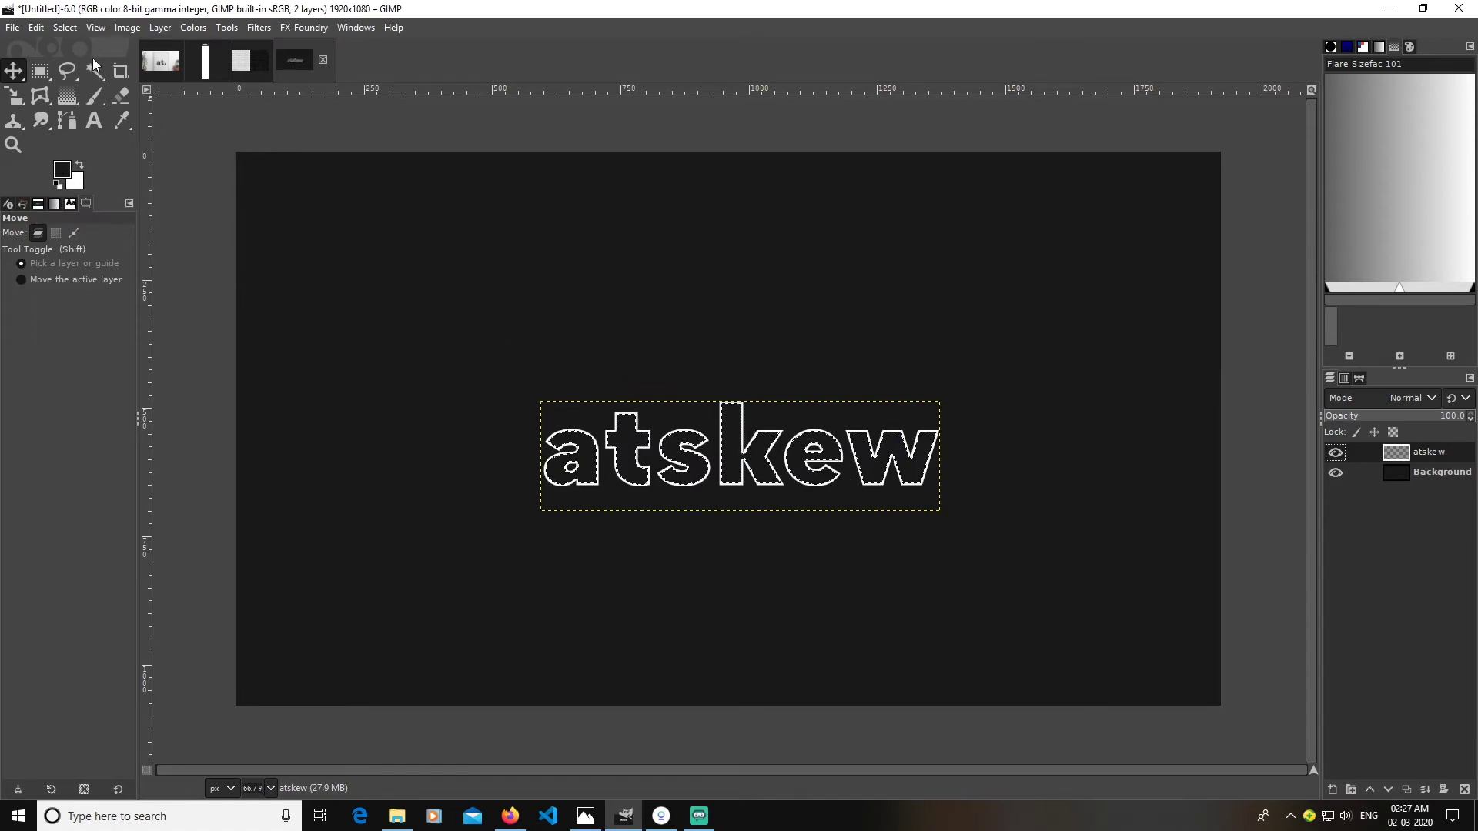
left_click(65, 28)
left_click(77, 62)
- Switch to the reference presentation screenshot in Photos and examine its logo, outline, typography, pattern and mockup sections
left_click(585, 815)
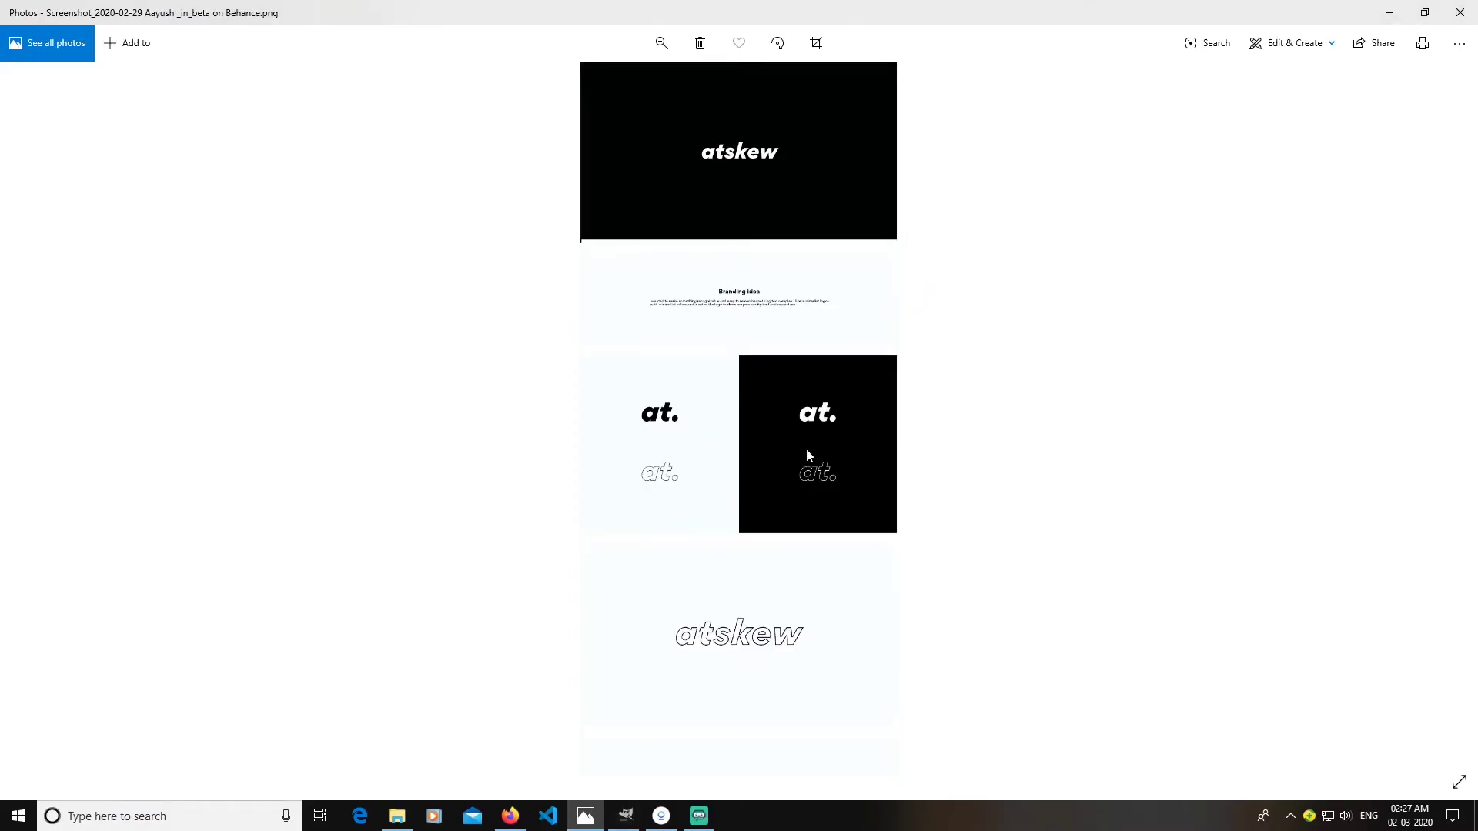
scroll(752, 516, "down", 5)
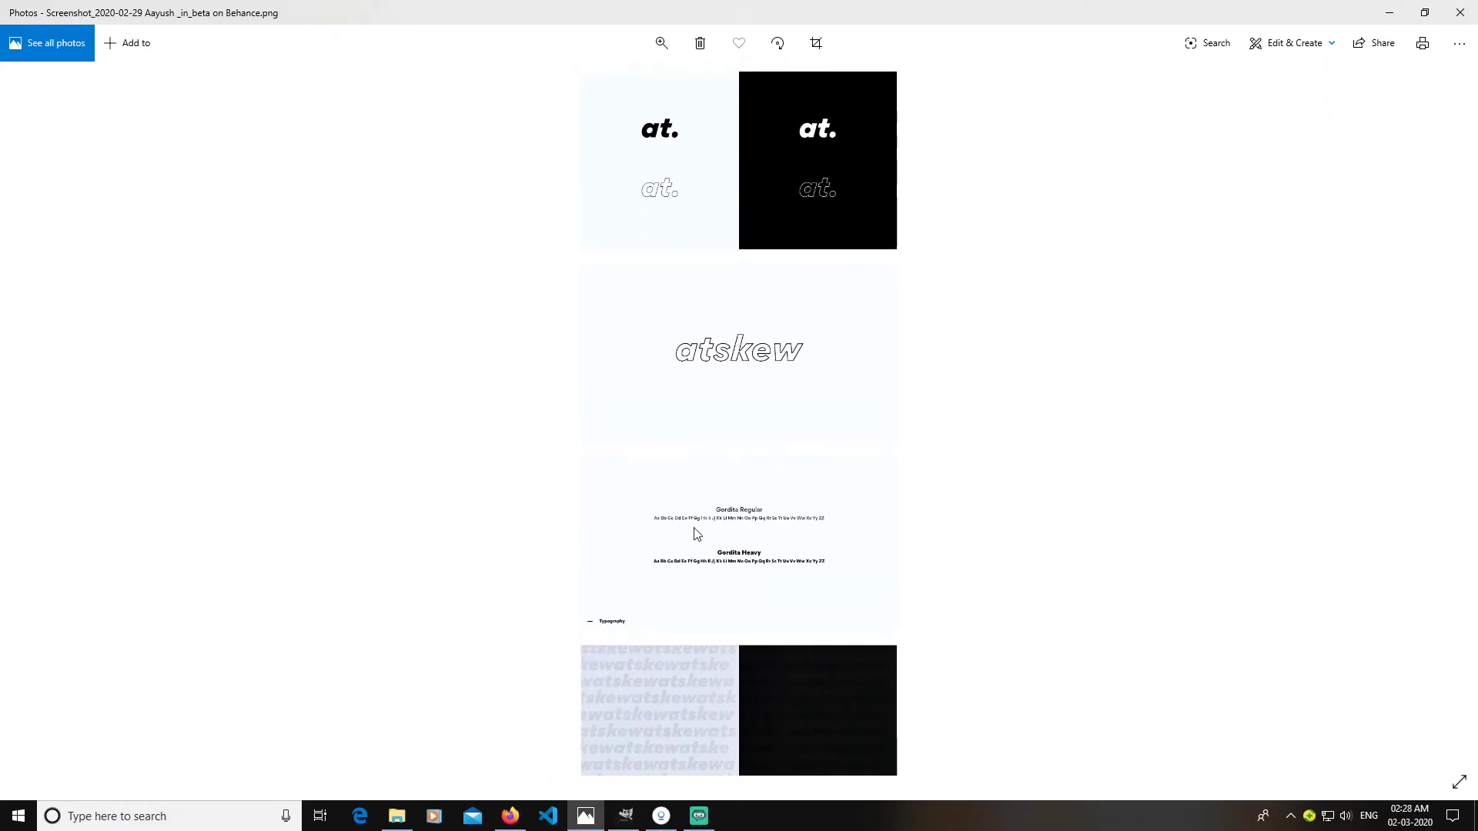
scroll(697, 534, "down", 1)
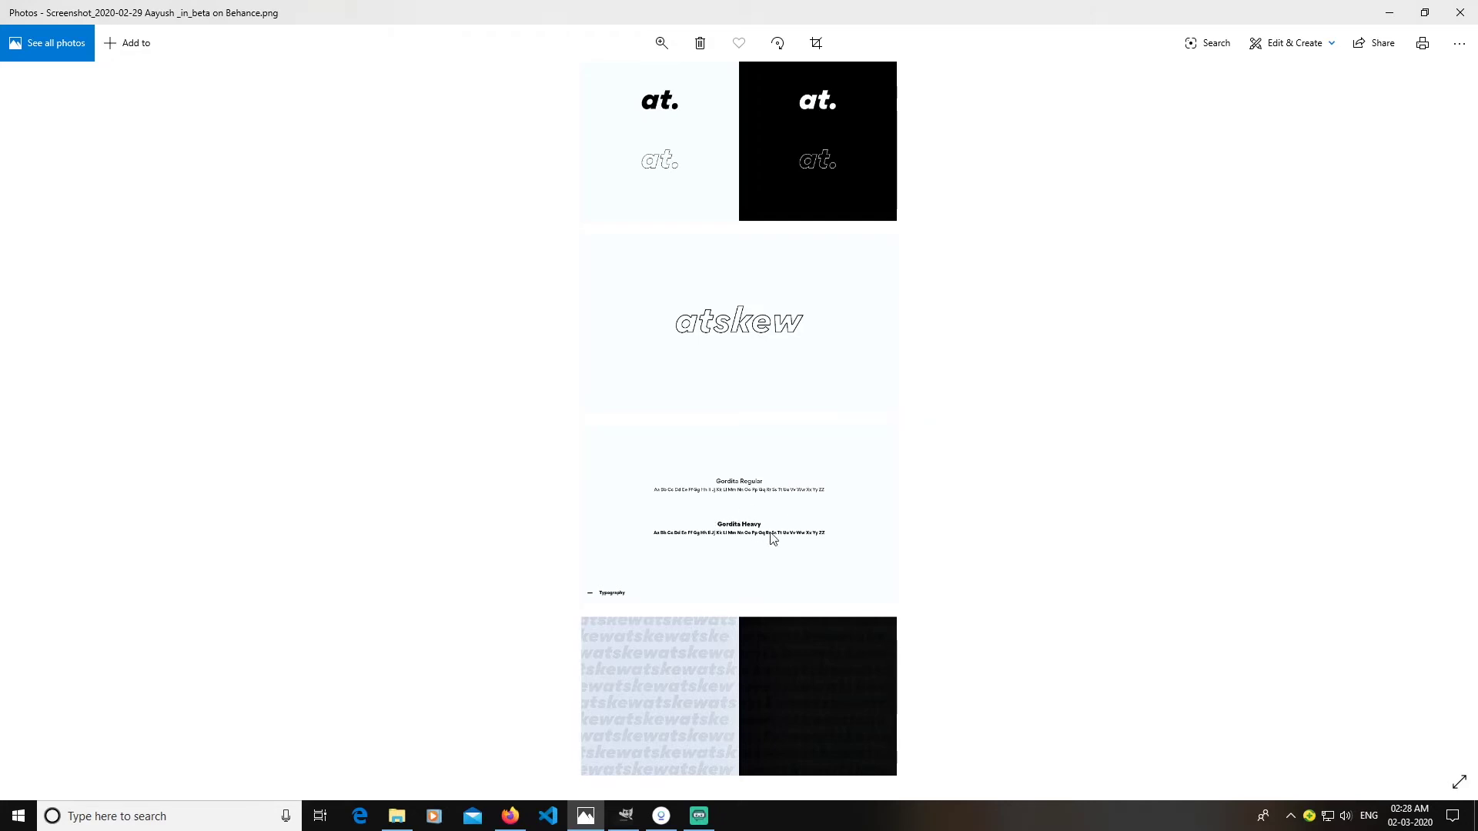
scroll(772, 538, "down", 3)
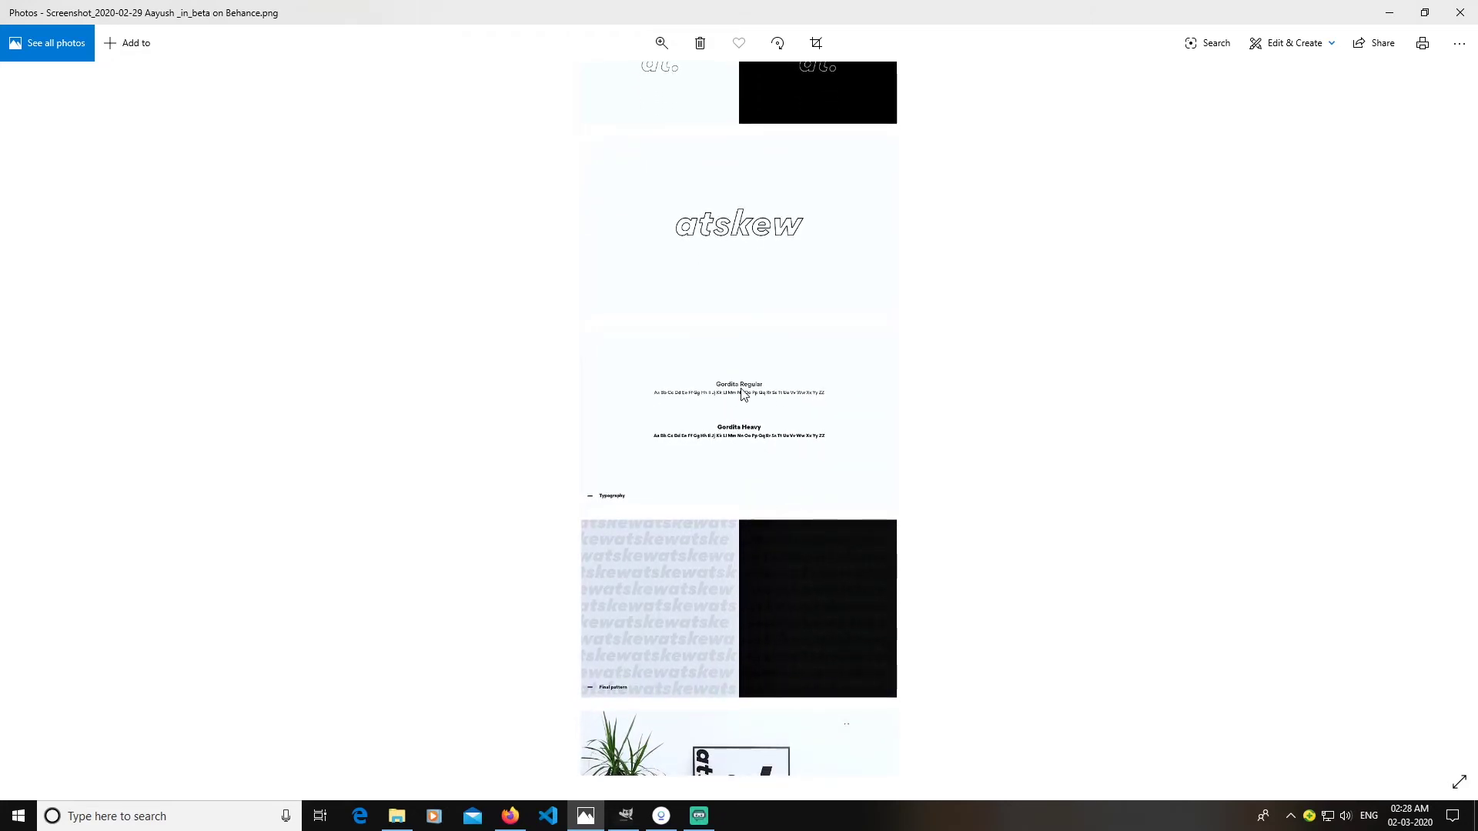
scroll(706, 396, "down", 1)
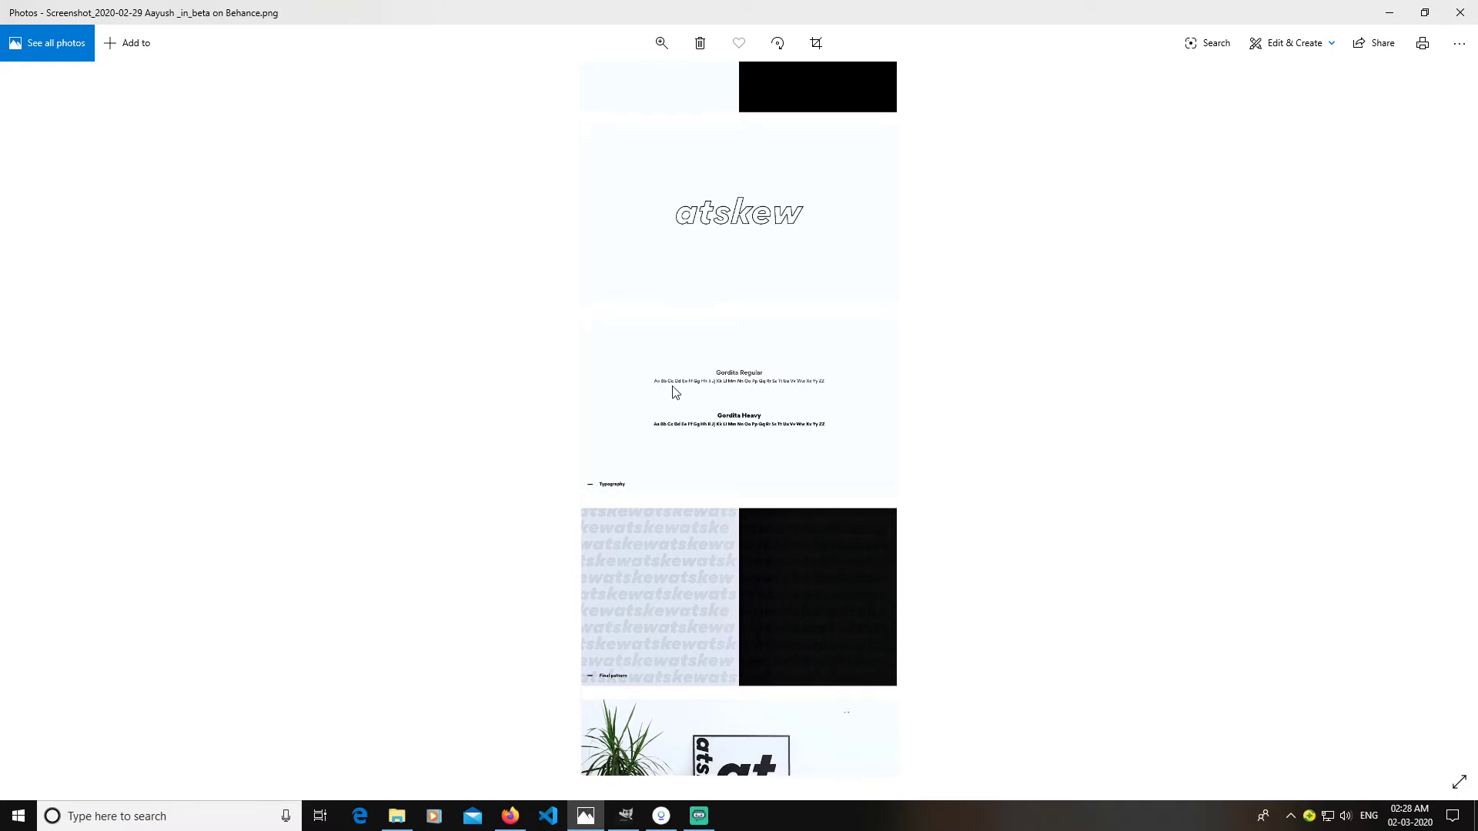
scroll(686, 391, "down", 5)
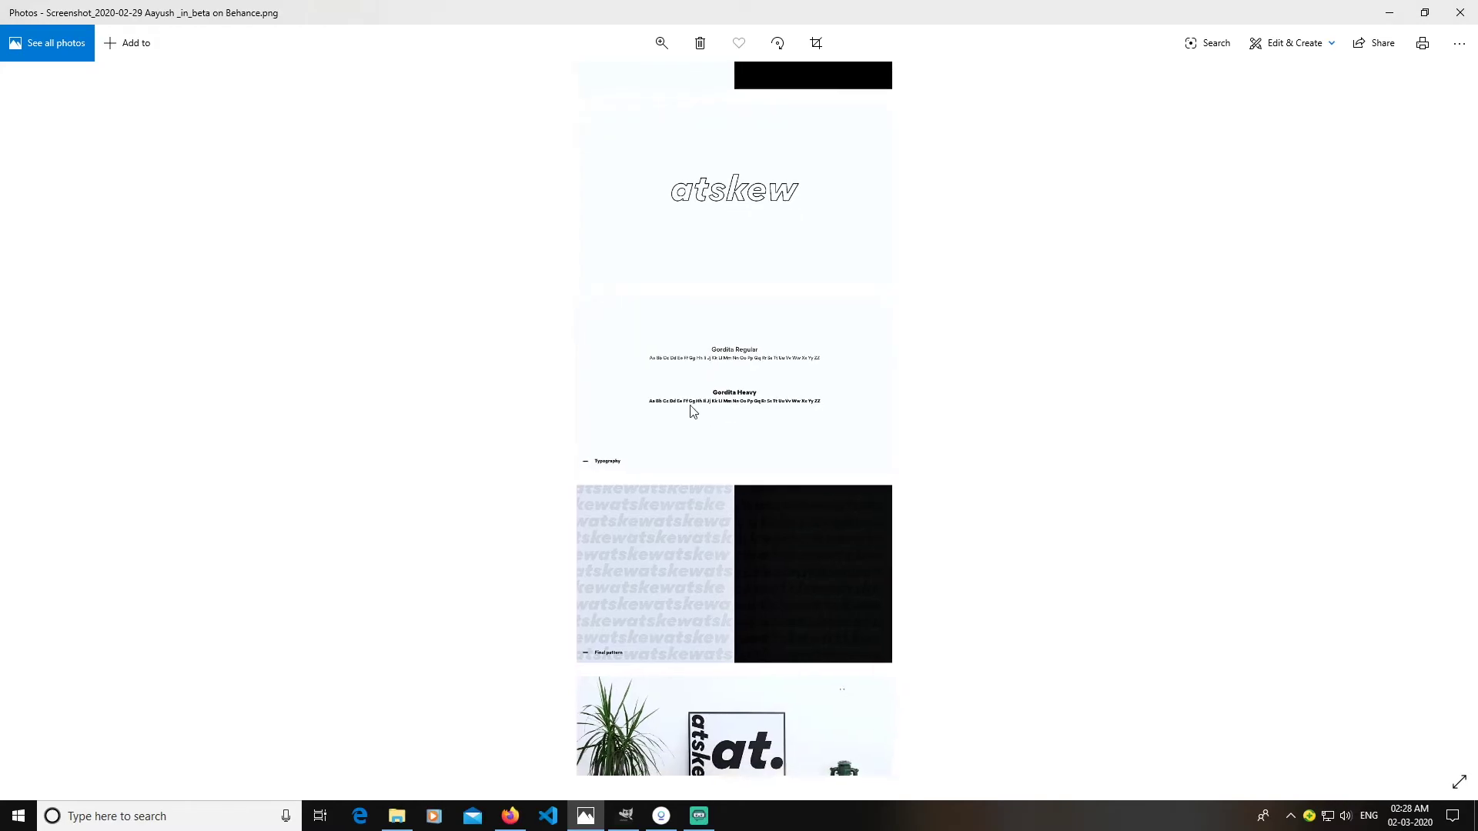
scroll(758, 589, "down", 2)
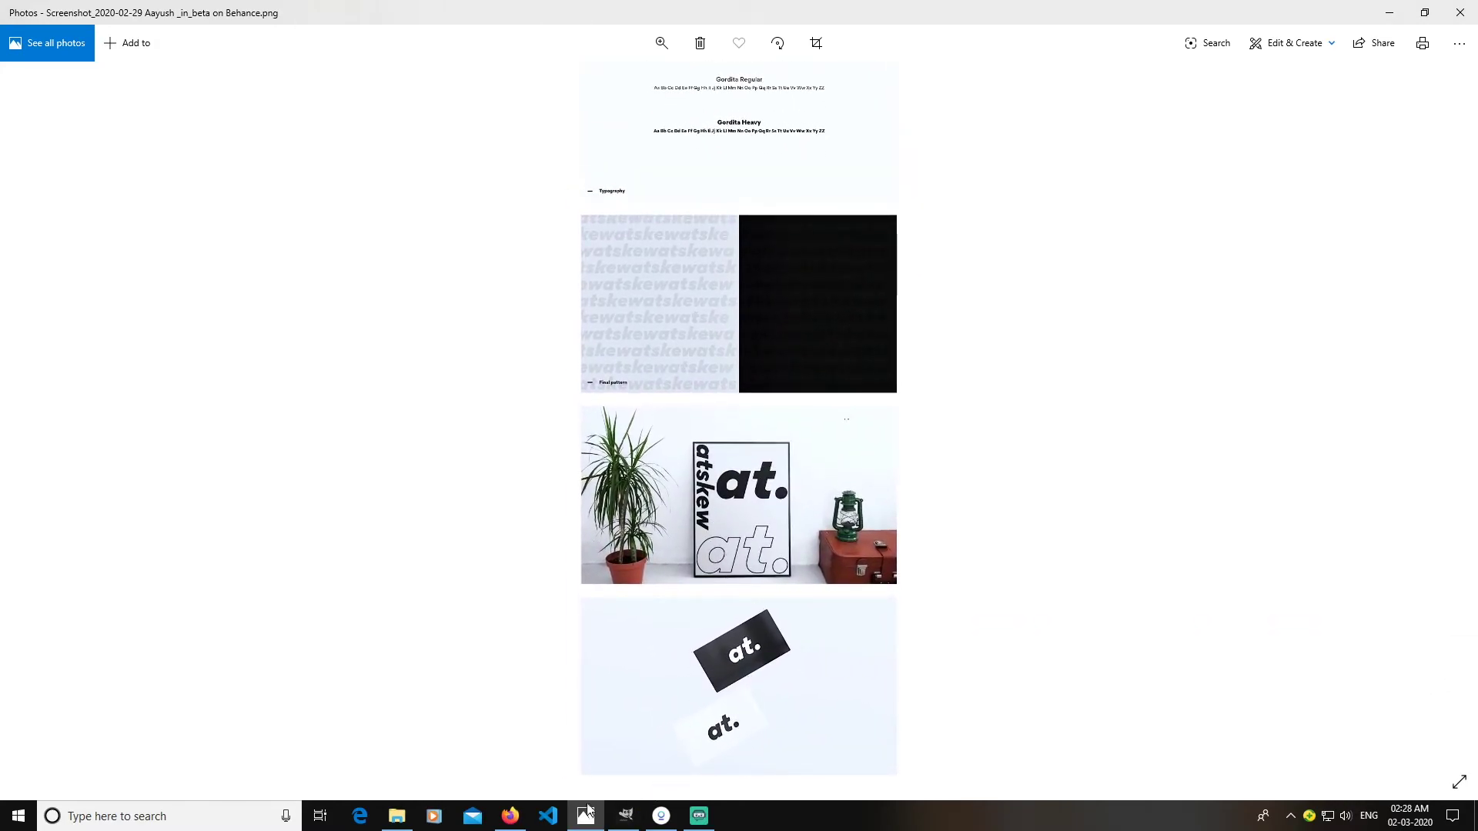
left_click(511, 816)
left_click(512, 816)
scroll(772, 627, "up", 5)
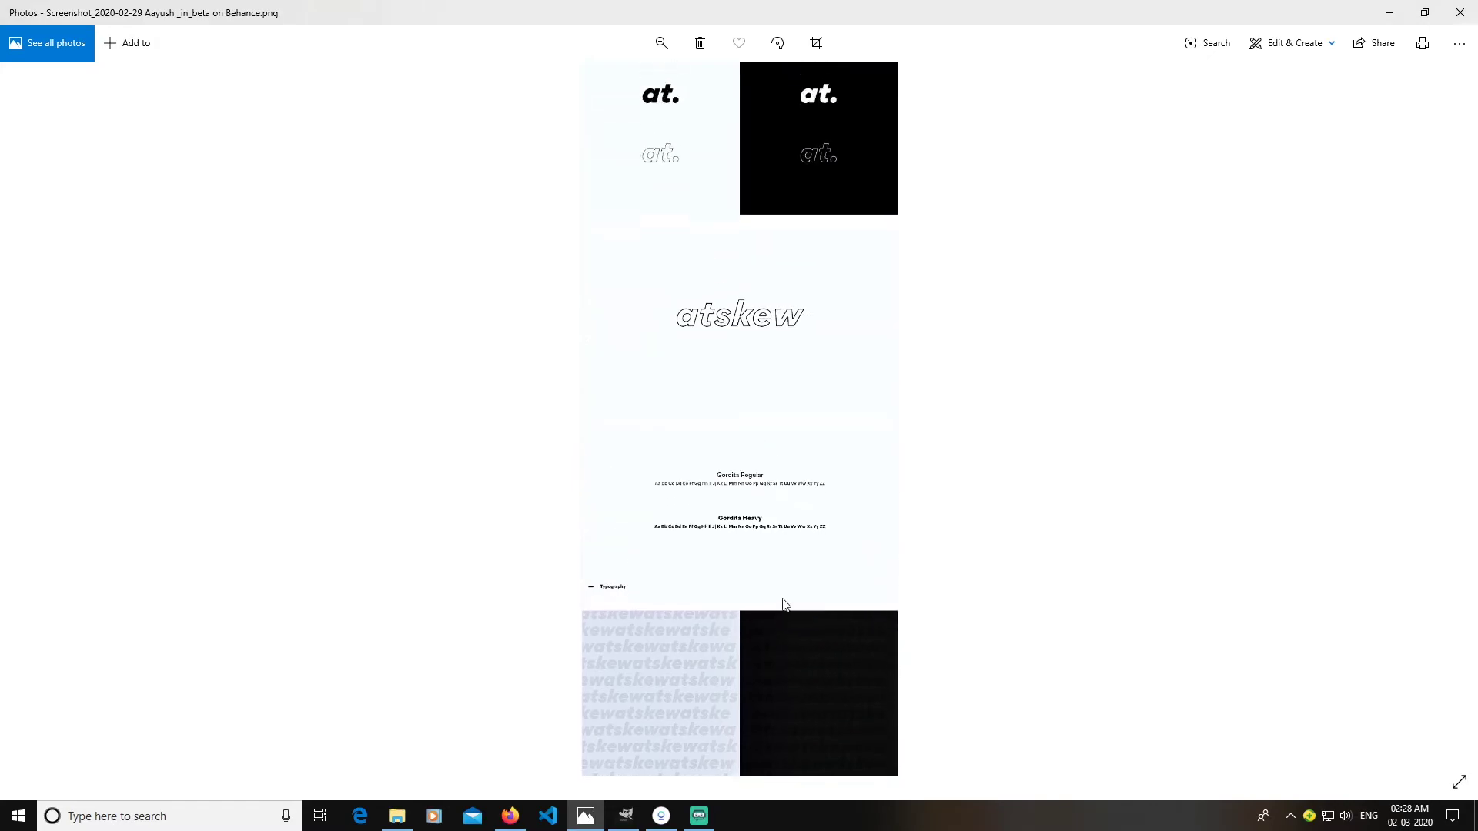
- Switch to Behance in Station, open the account's profile and start creating a new project
left_click(661, 818)
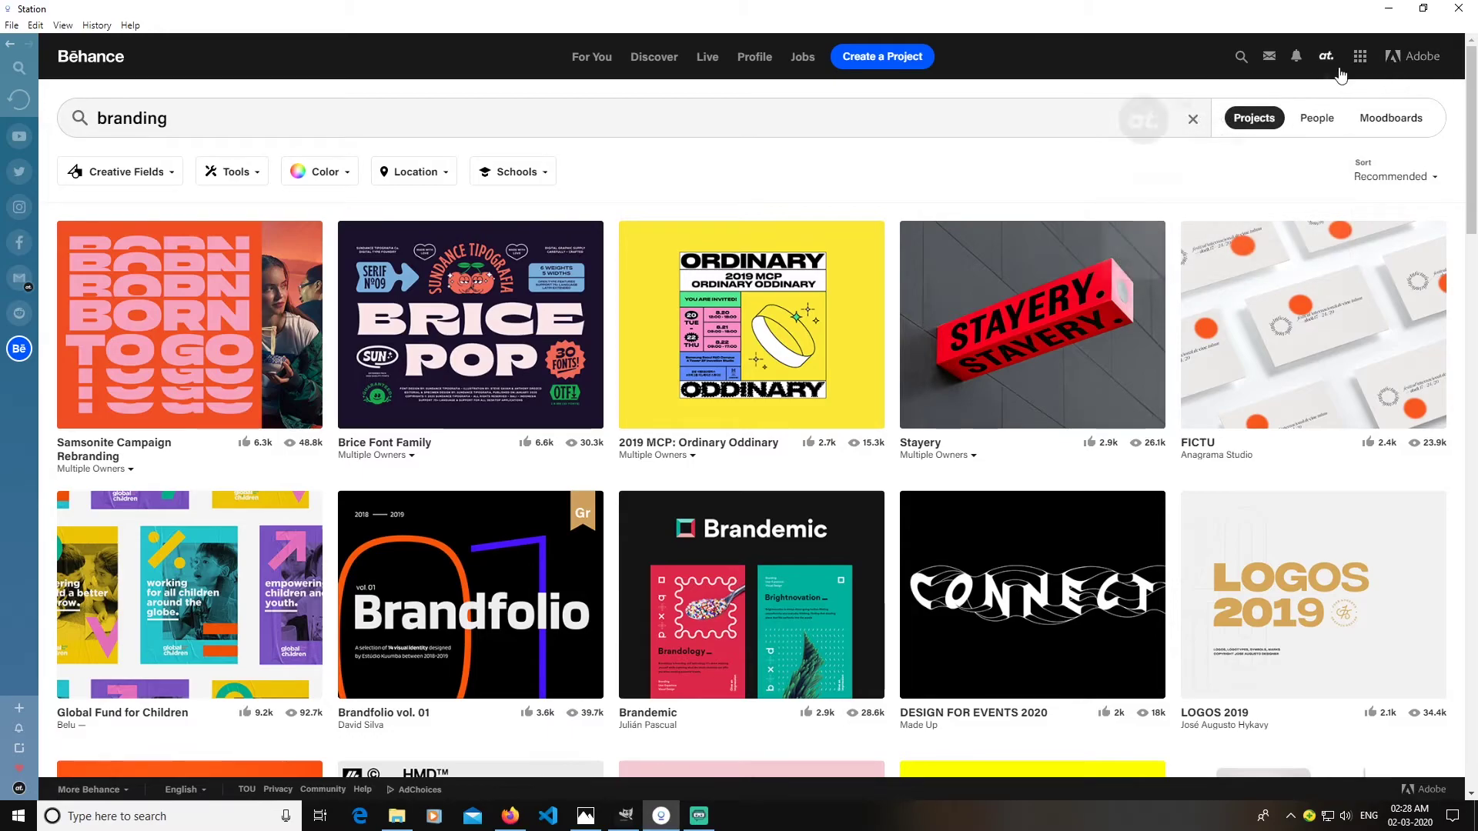
mouse_move(1326, 56)
left_click(1148, 182)
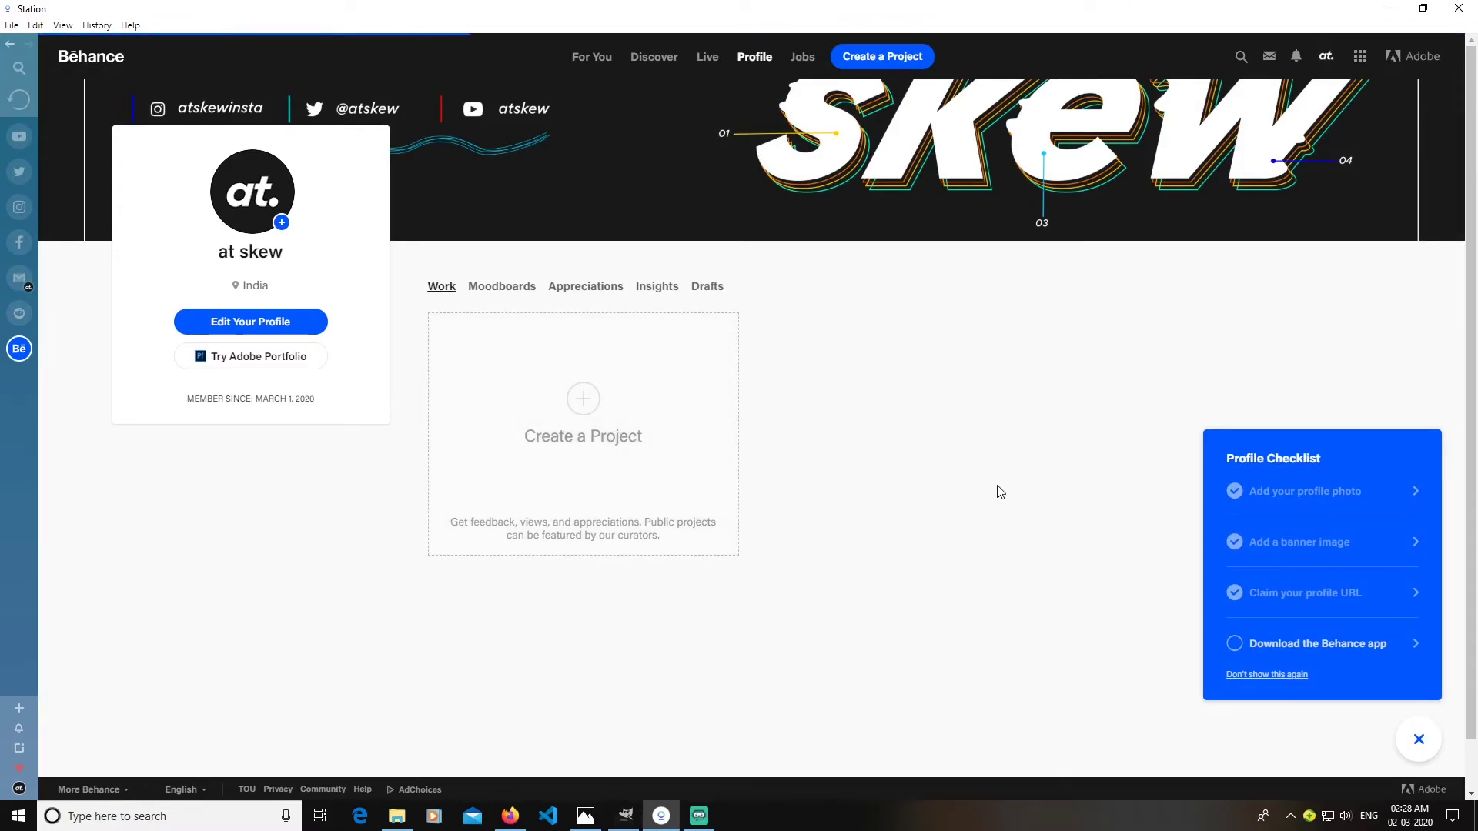
left_click(585, 433)
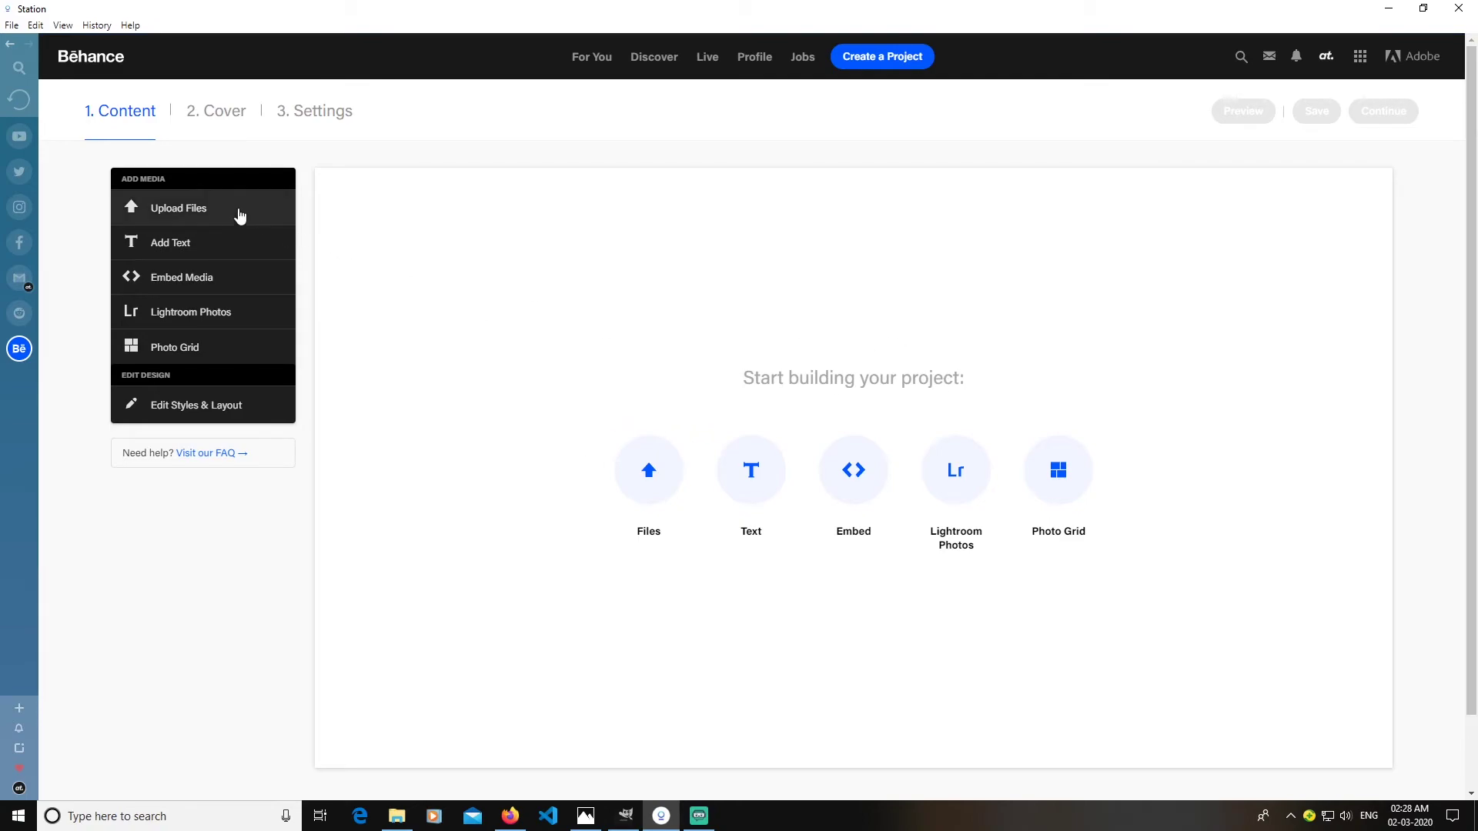
- Upload branding1.png through branding8.png from the Documents folder into the new project
left_click(240, 215)
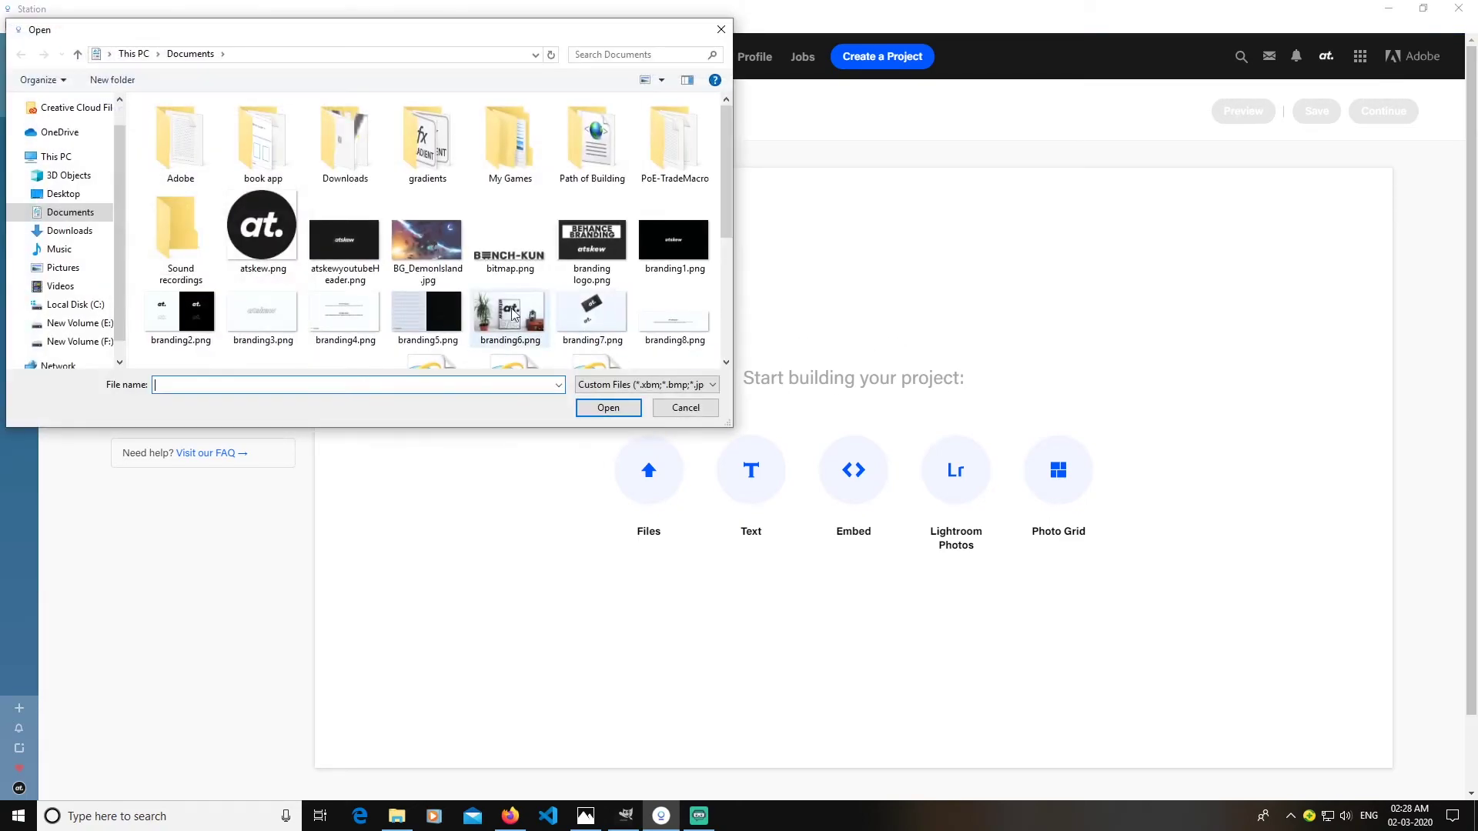
scroll(493, 281, "down", 3)
scroll(500, 278, "up", 3)
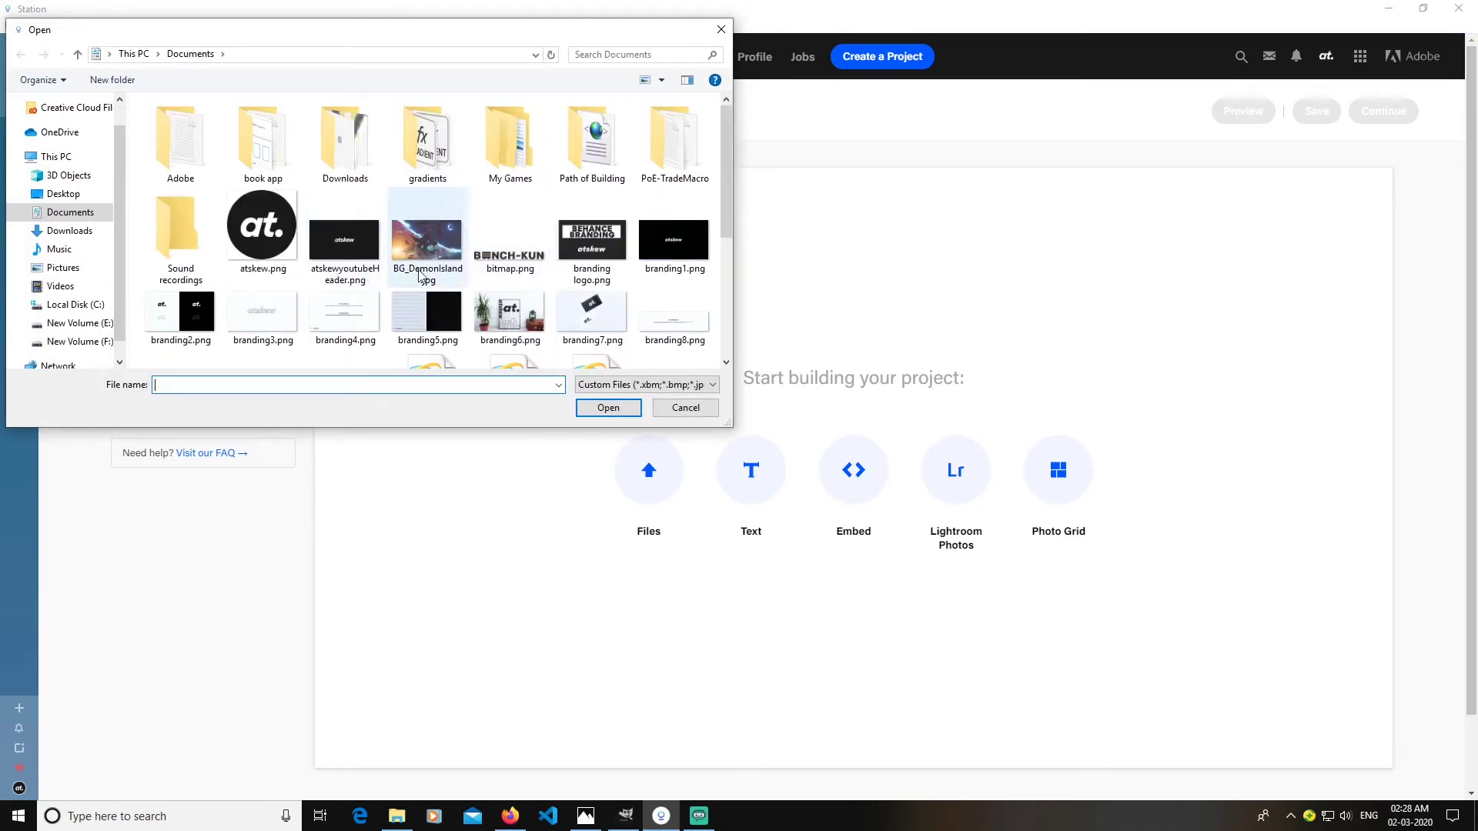
left_click(335, 270)
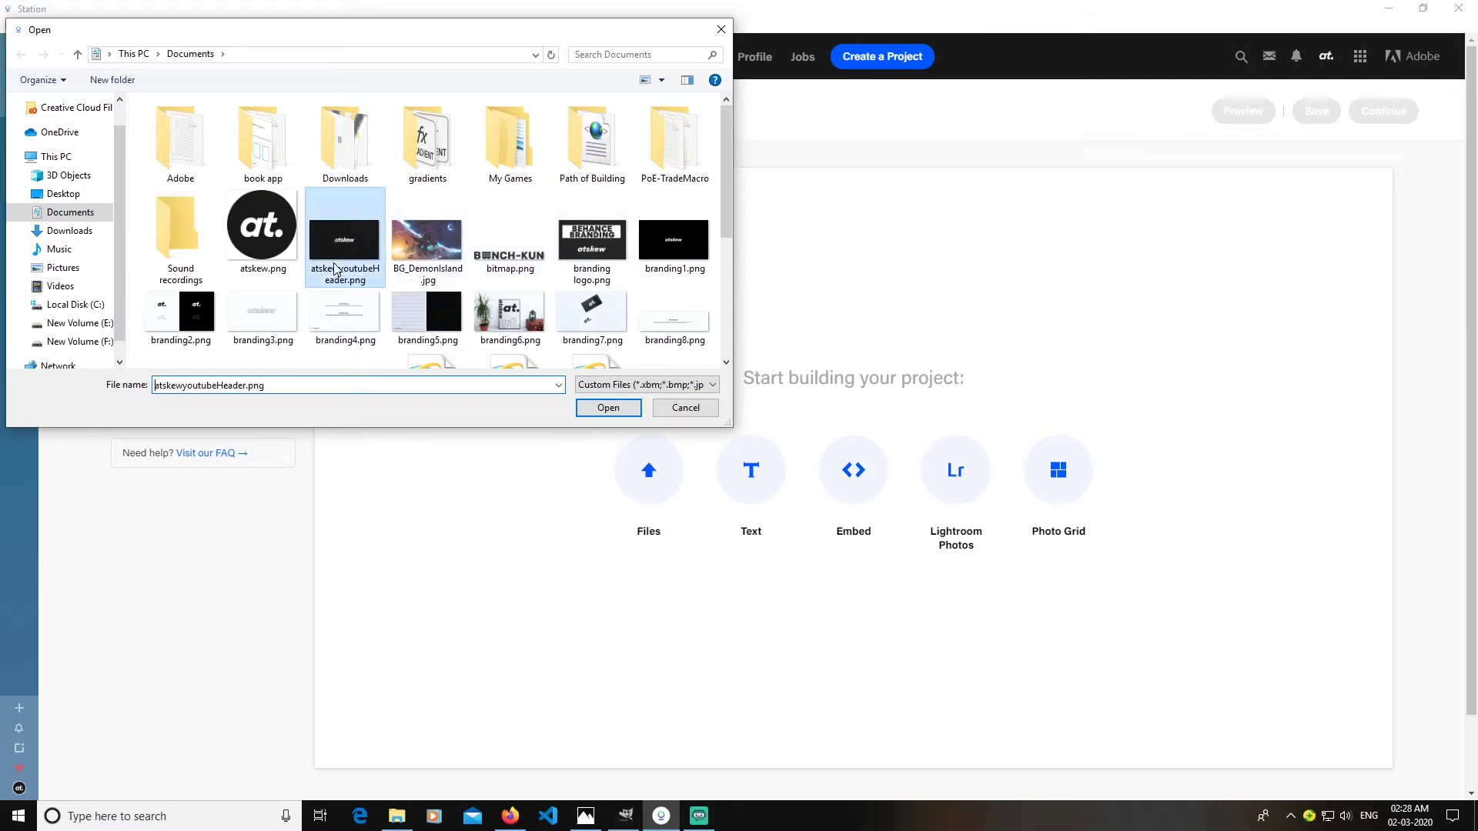
left_click(676, 285)
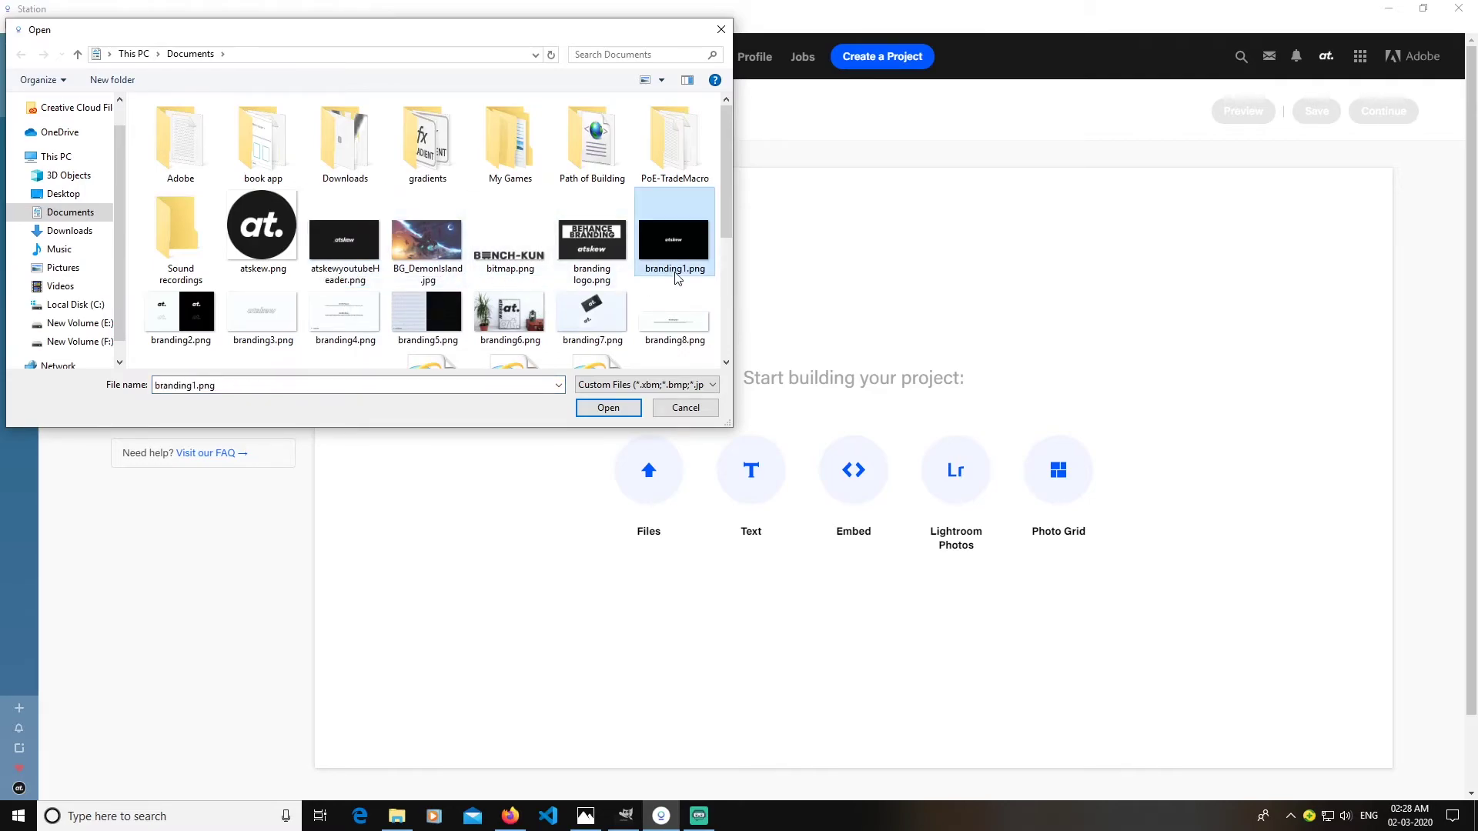
left_click(194, 329, "ctrl")
left_click(263, 318, "ctrl")
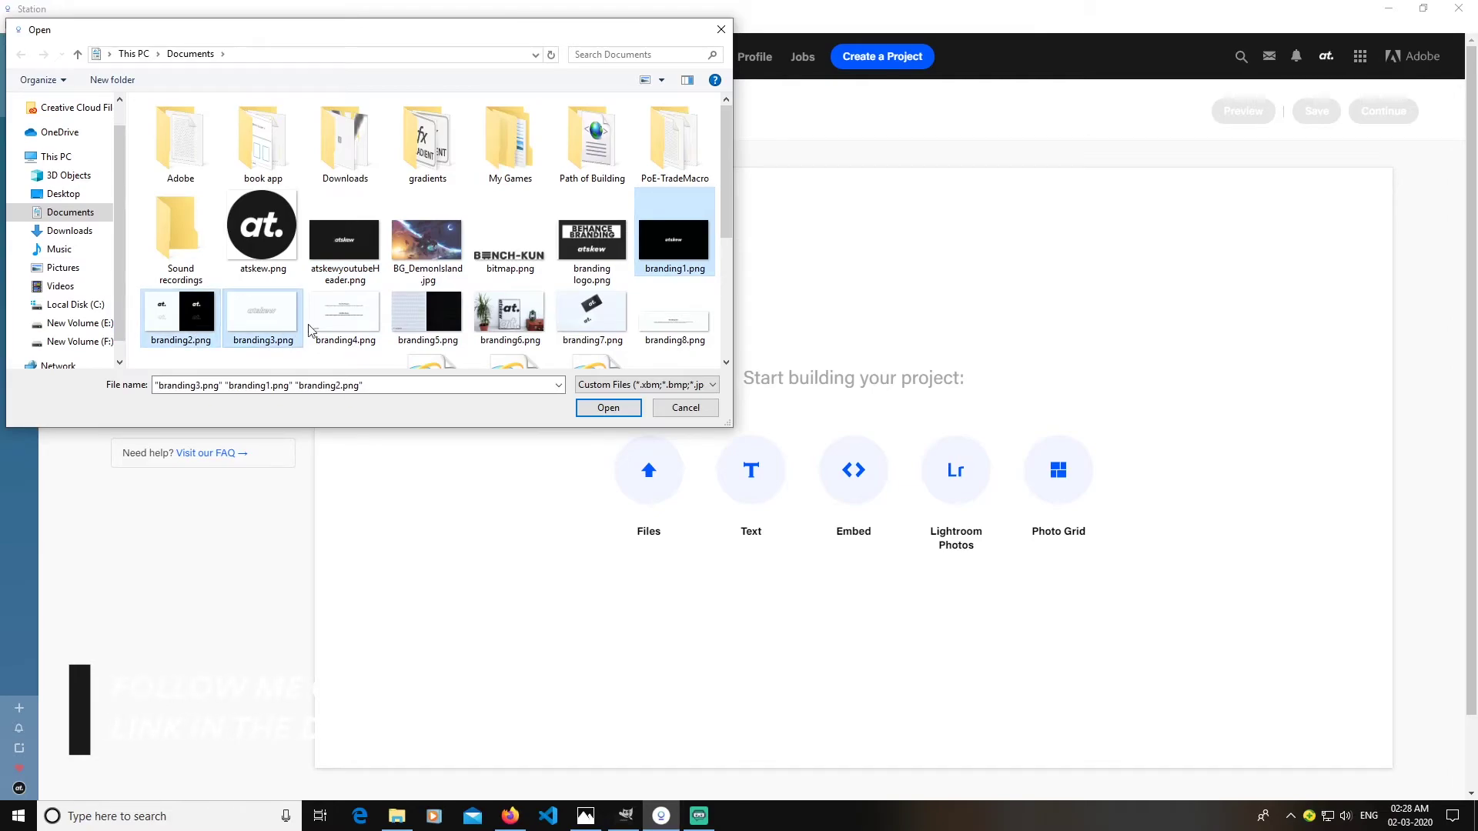
left_click(346, 318, "ctrl")
left_click(433, 329, "ctrl")
left_click(510, 318, "ctrl")
left_click(592, 318, "ctrl")
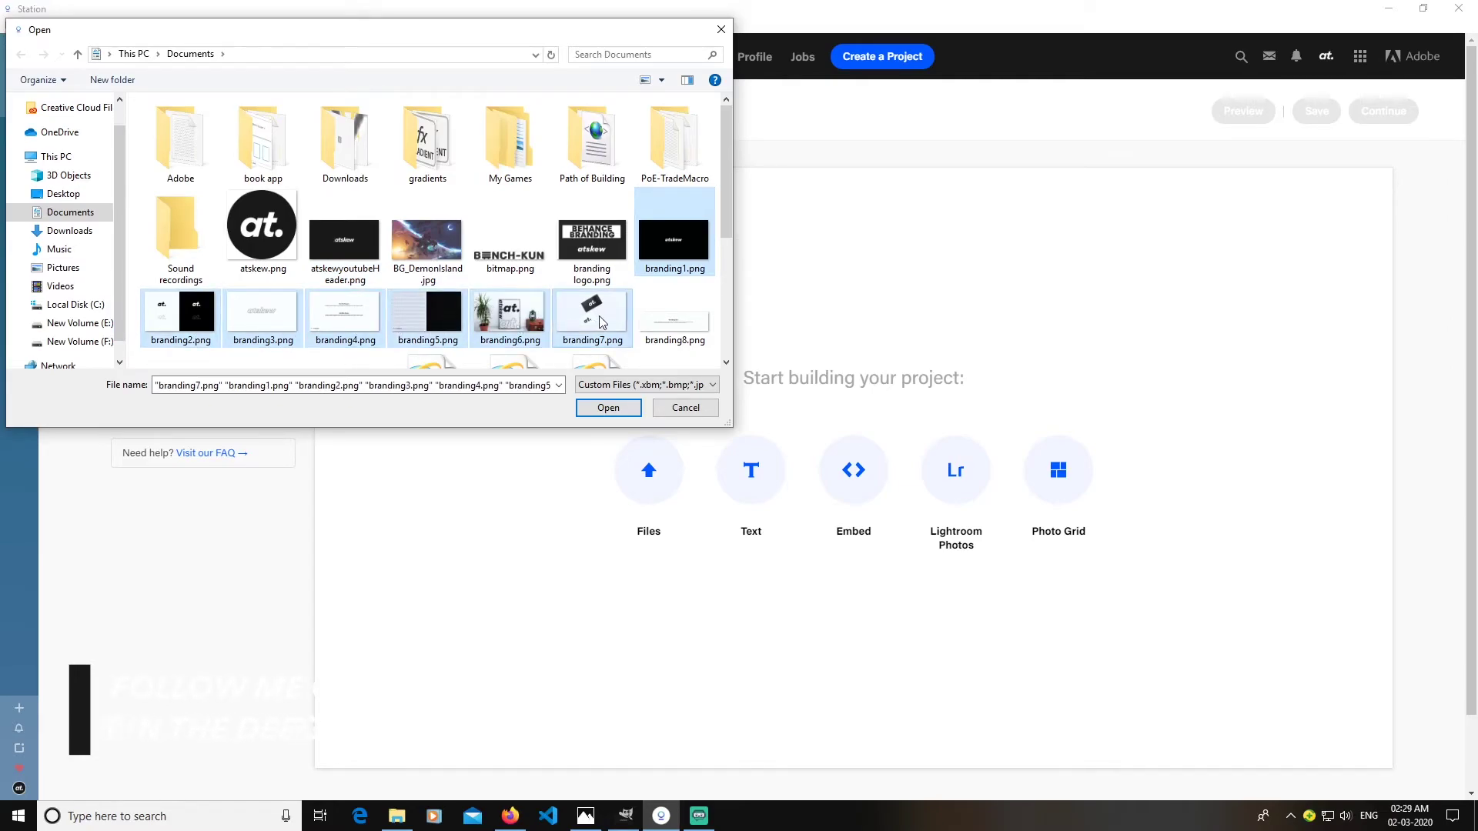
left_click(674, 317, "ctrl")
left_click_drag(727, 225, 732, 257)
left_click(607, 407)
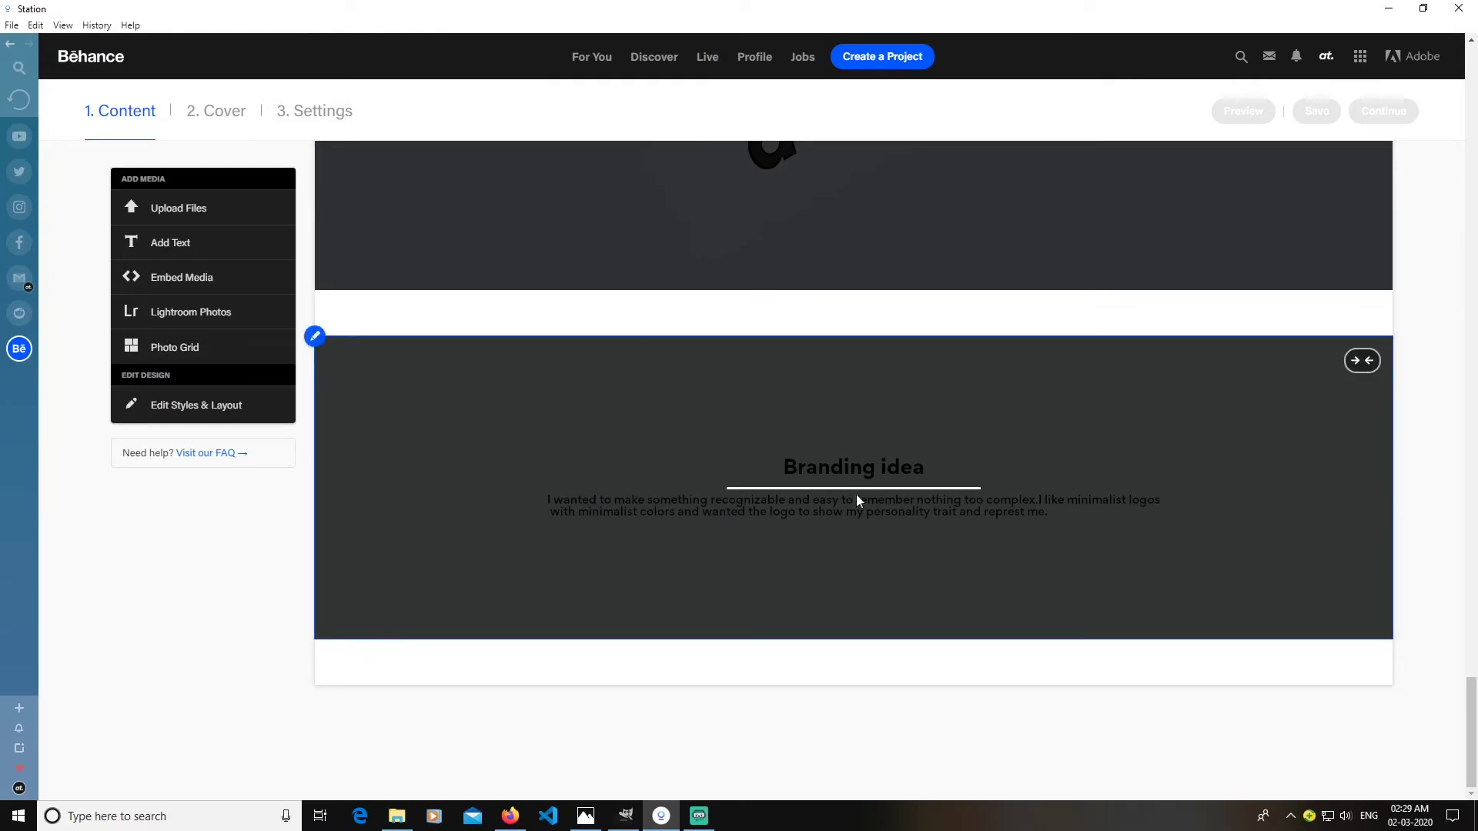
- Reorder the project content so the Branding idea panel comes second, directly after the black atskew panel, and save the new order
scroll(962, 415, "up", 10)
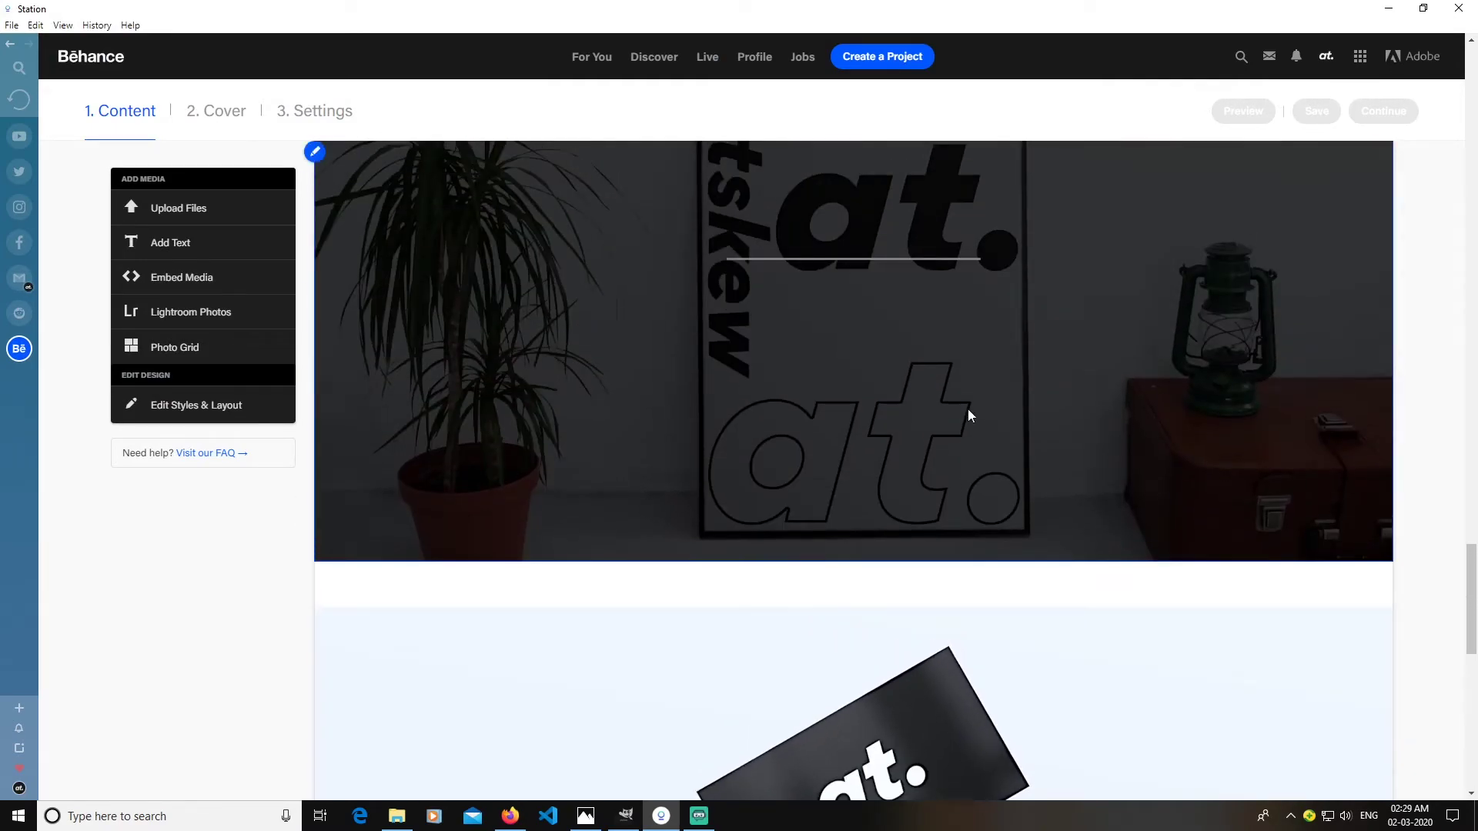
scroll(982, 436, "up", 10)
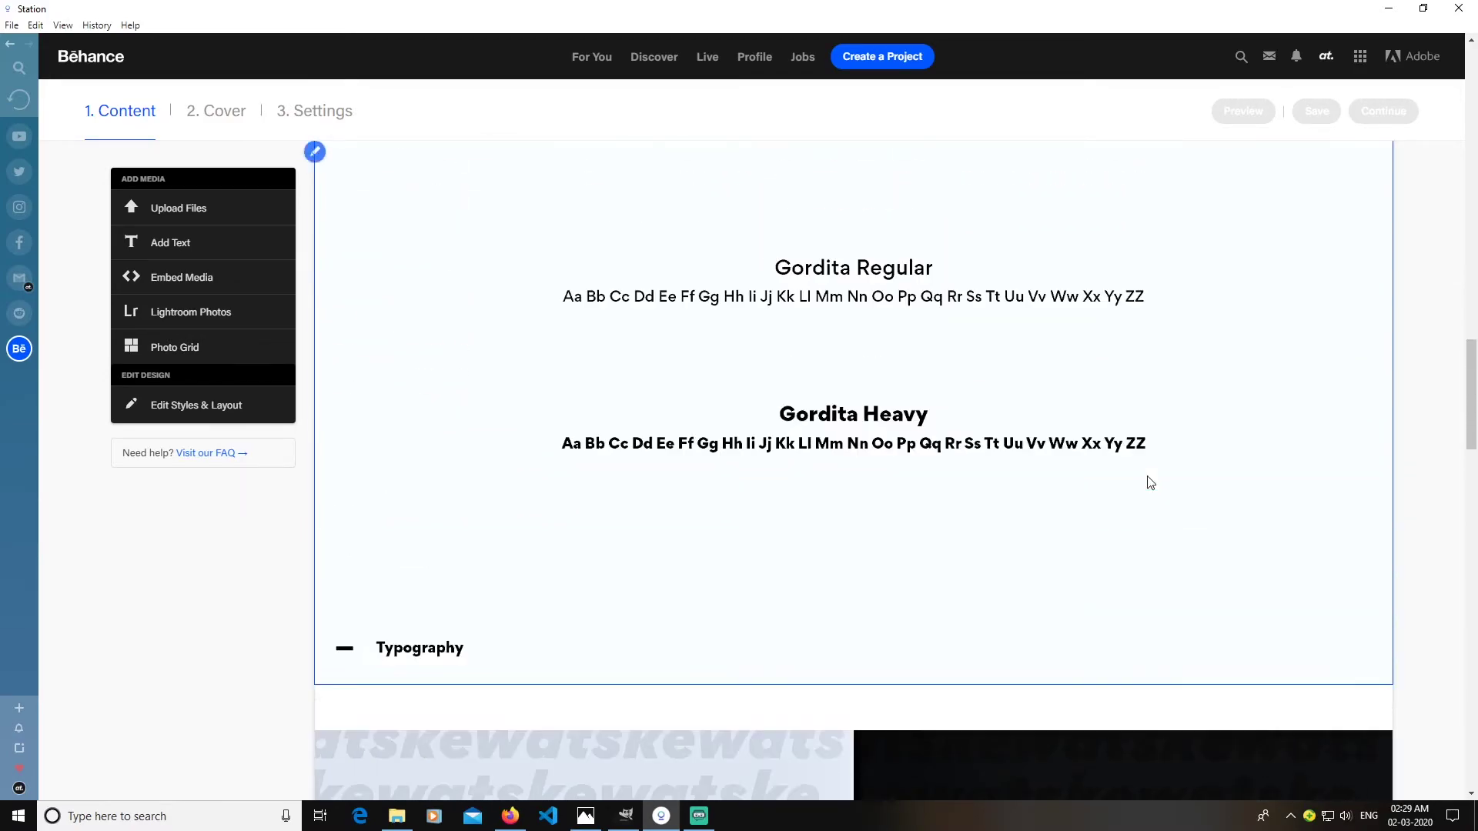
scroll(1080, 455, "down", 10)
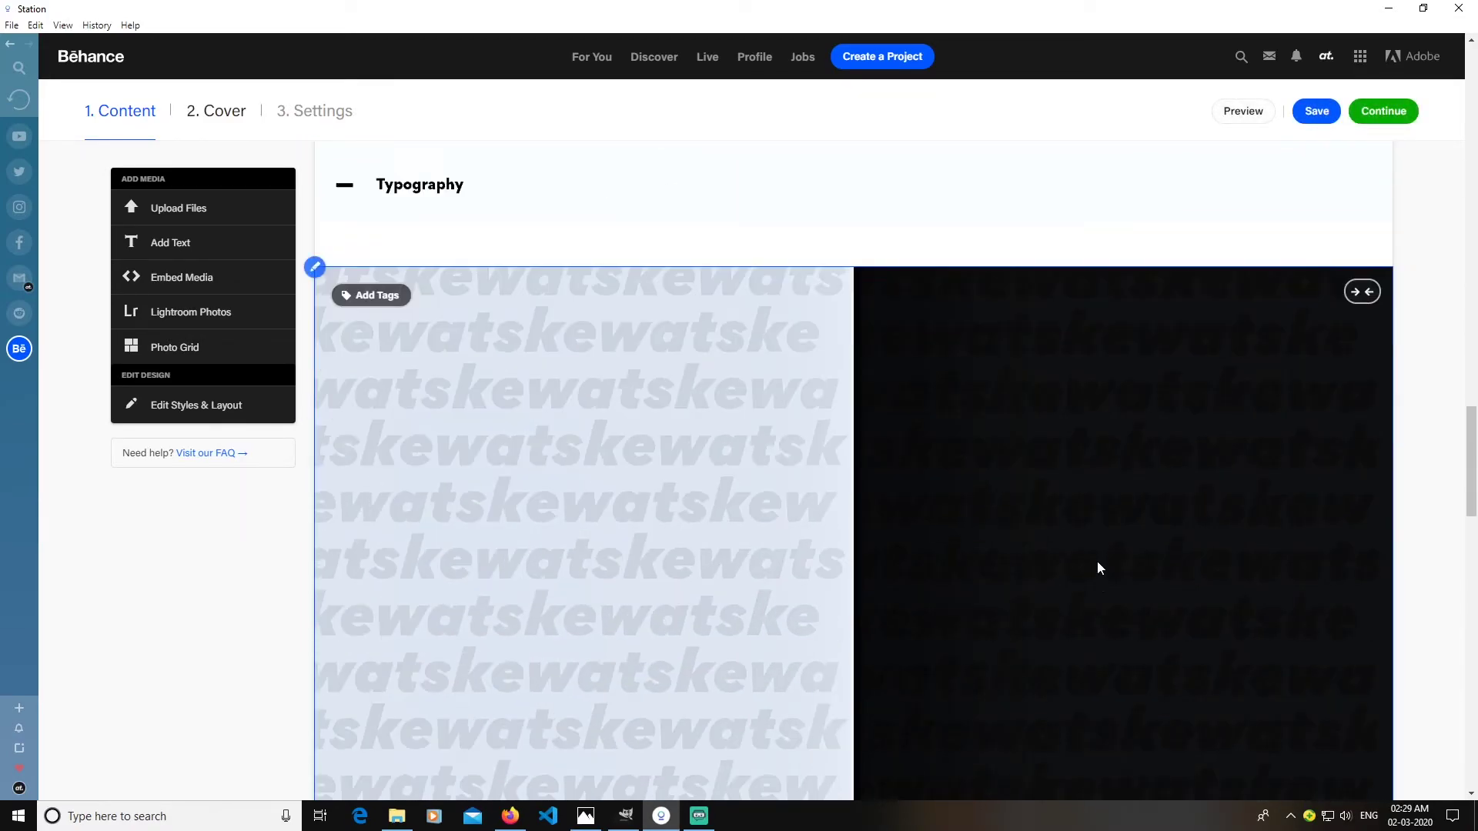
scroll(1097, 637, "down", 15)
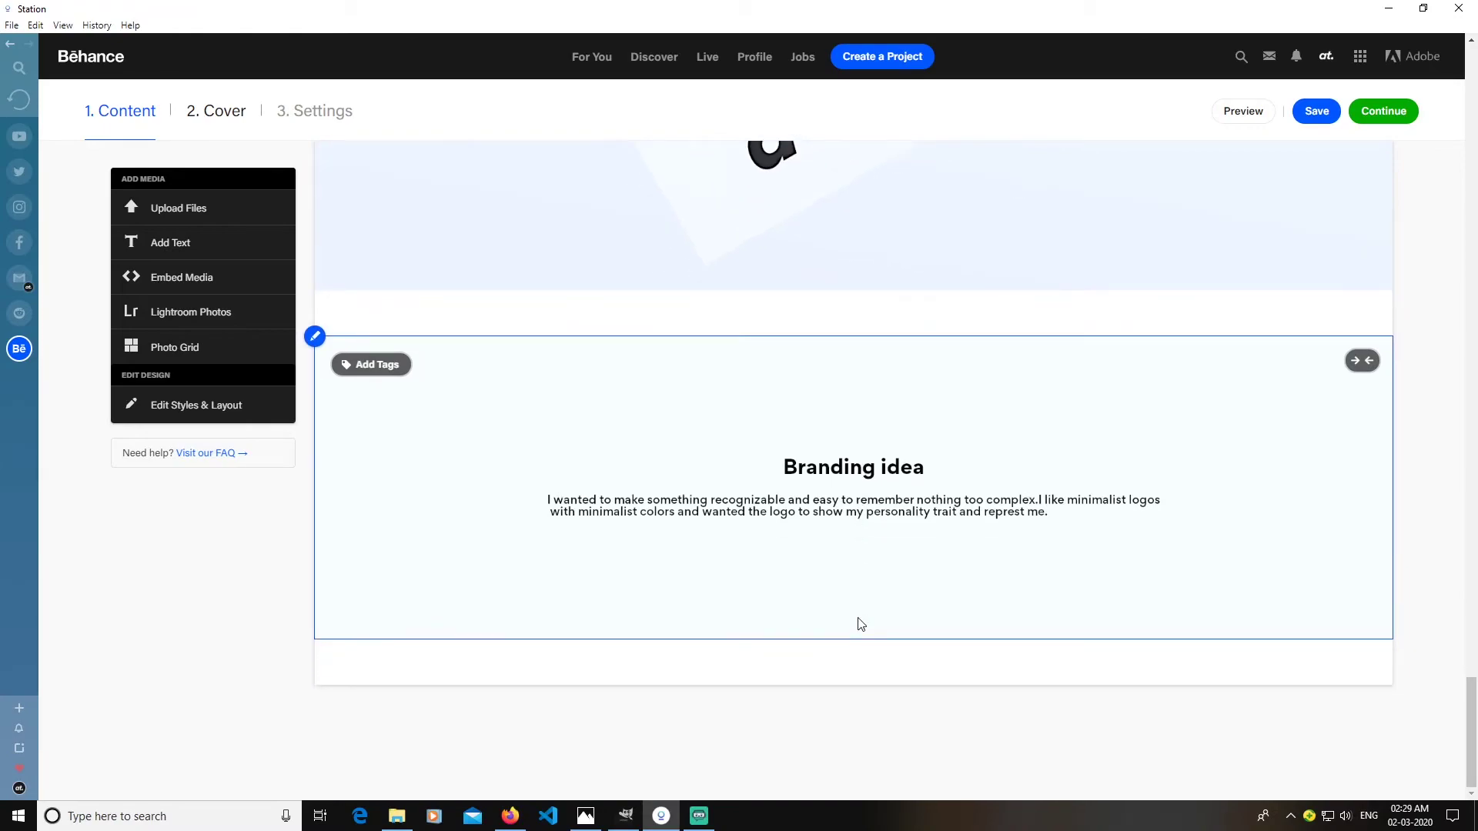
left_click(314, 337)
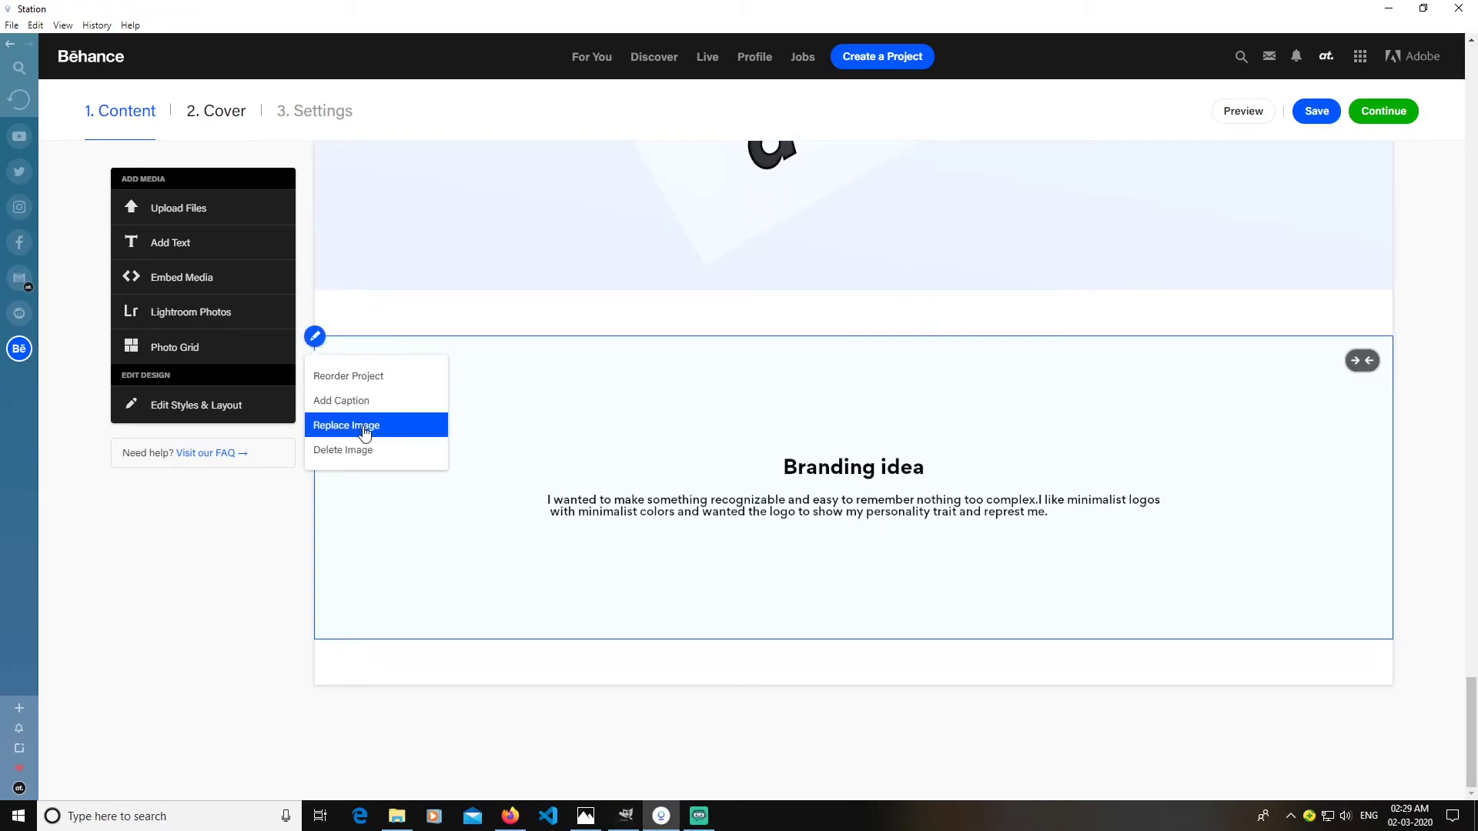
left_click(361, 380)
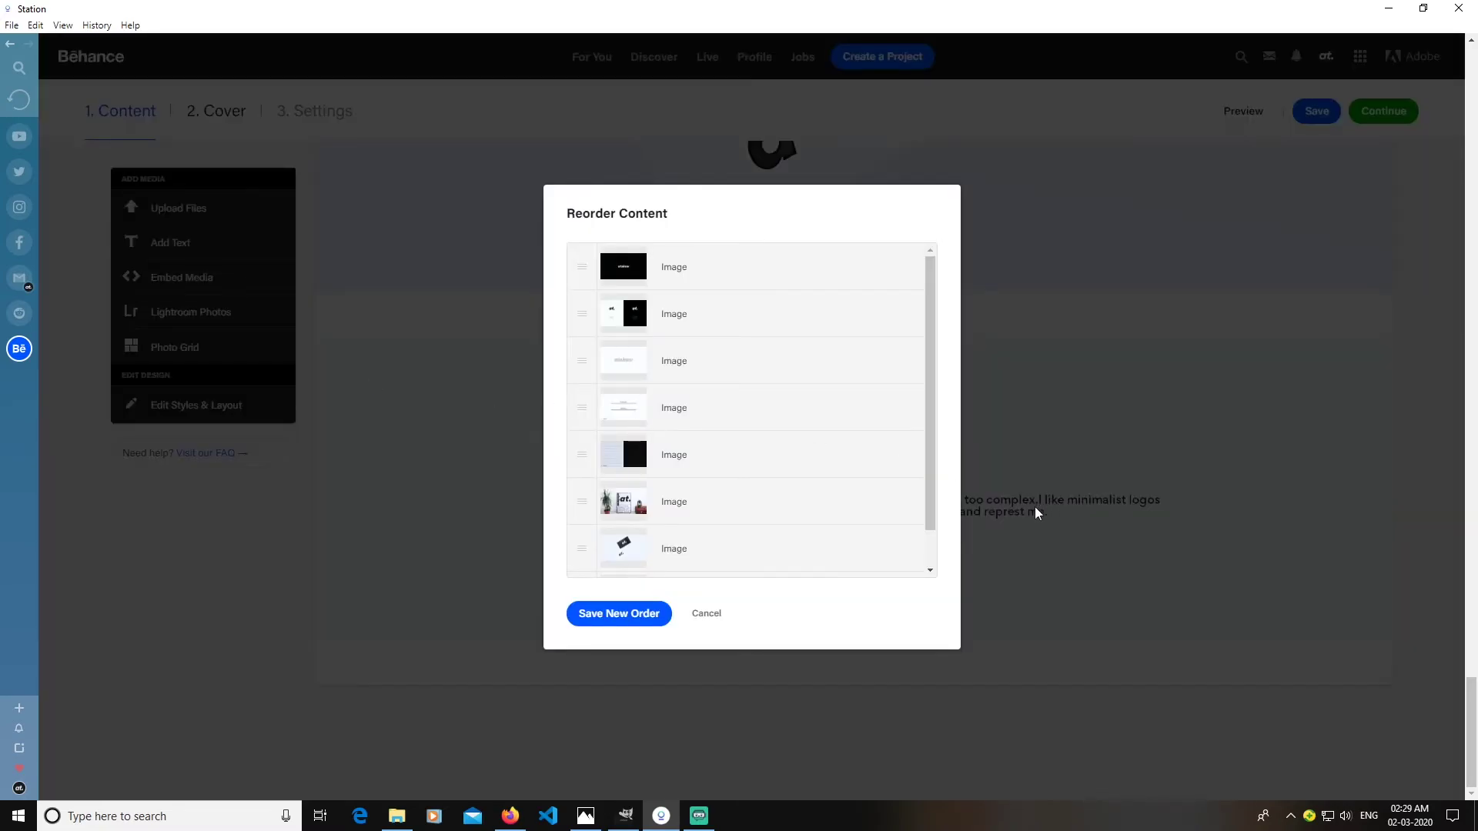
scroll(711, 489, "down", 1)
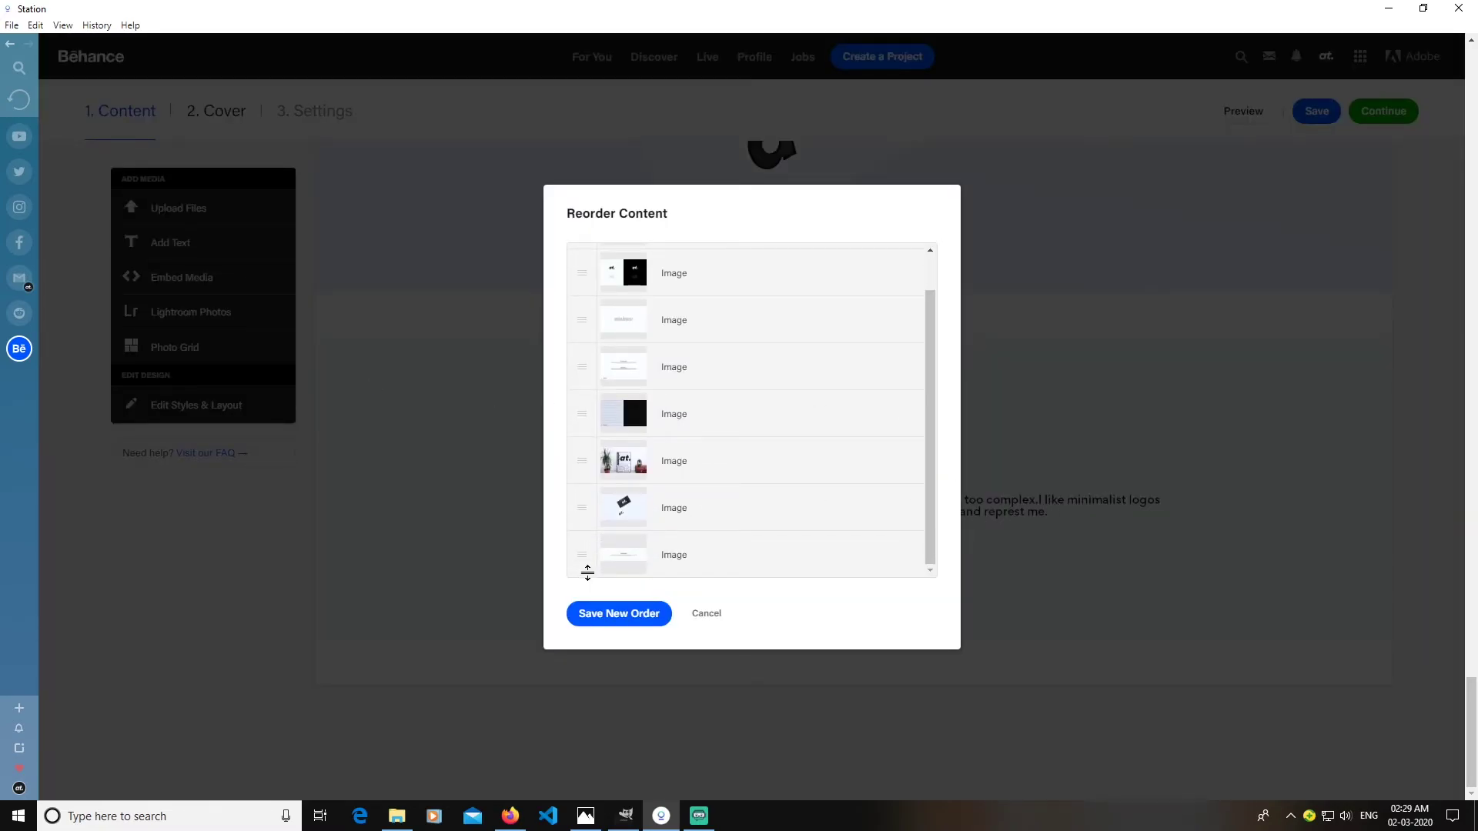
left_click_drag(581, 554, 576, 318)
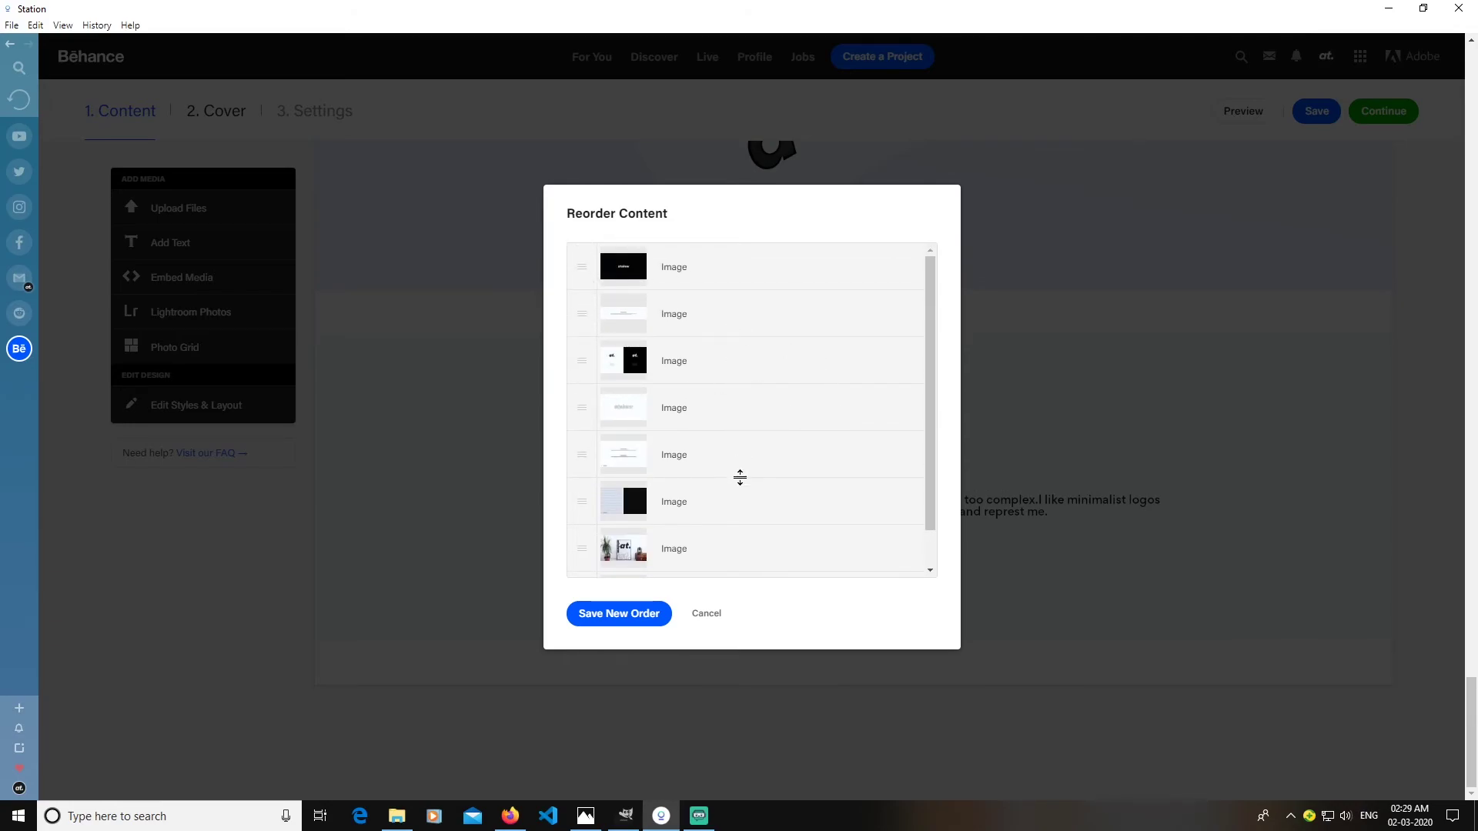
left_click(635, 615)
- Examine the reordered panels in the editor and in the full project preview, and return to the editor
scroll(837, 573, "up", 15)
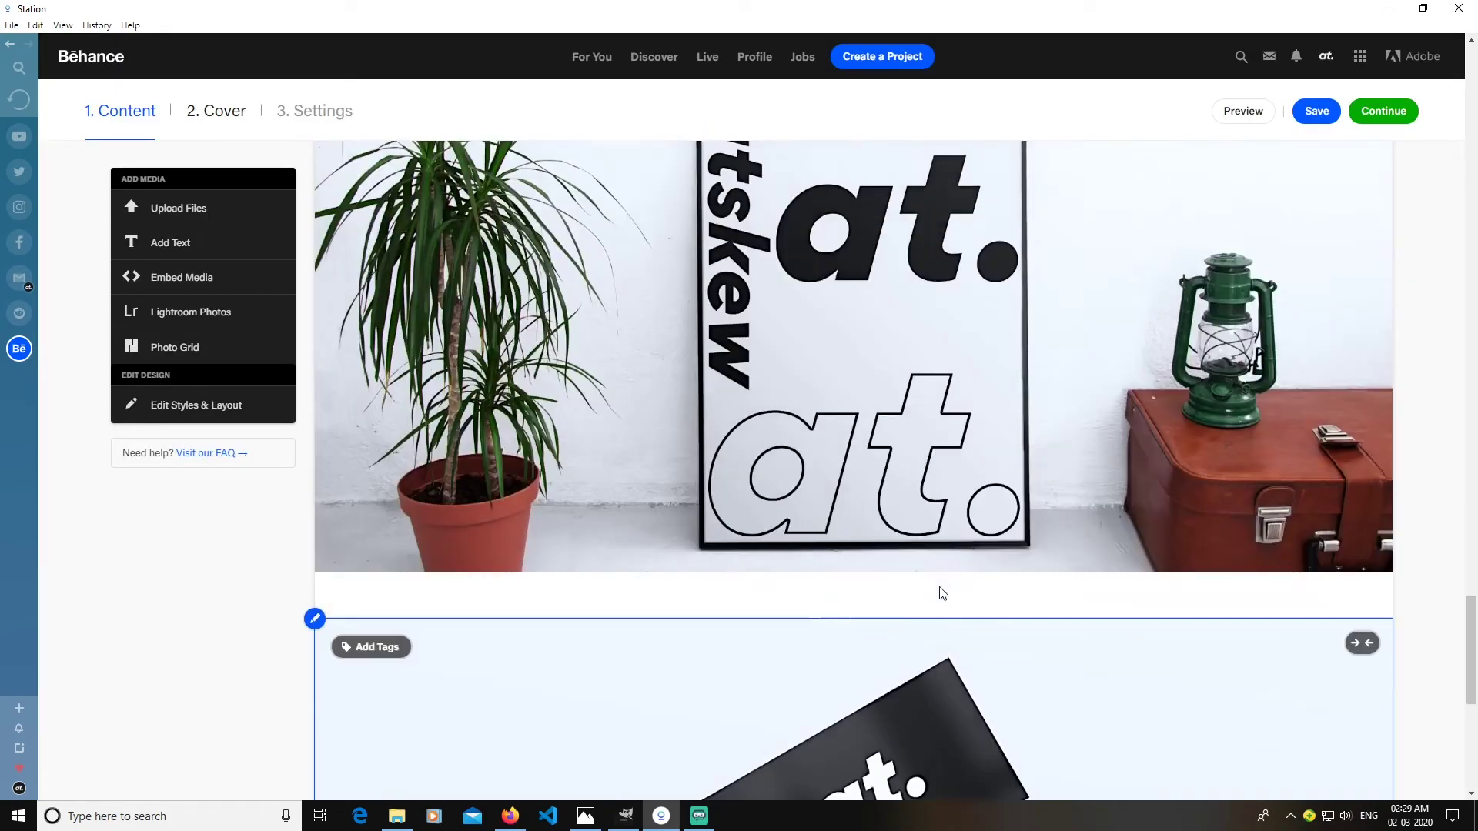
left_click_drag(1475, 547, 1444, 117)
scroll(1390, 385, "down", 15)
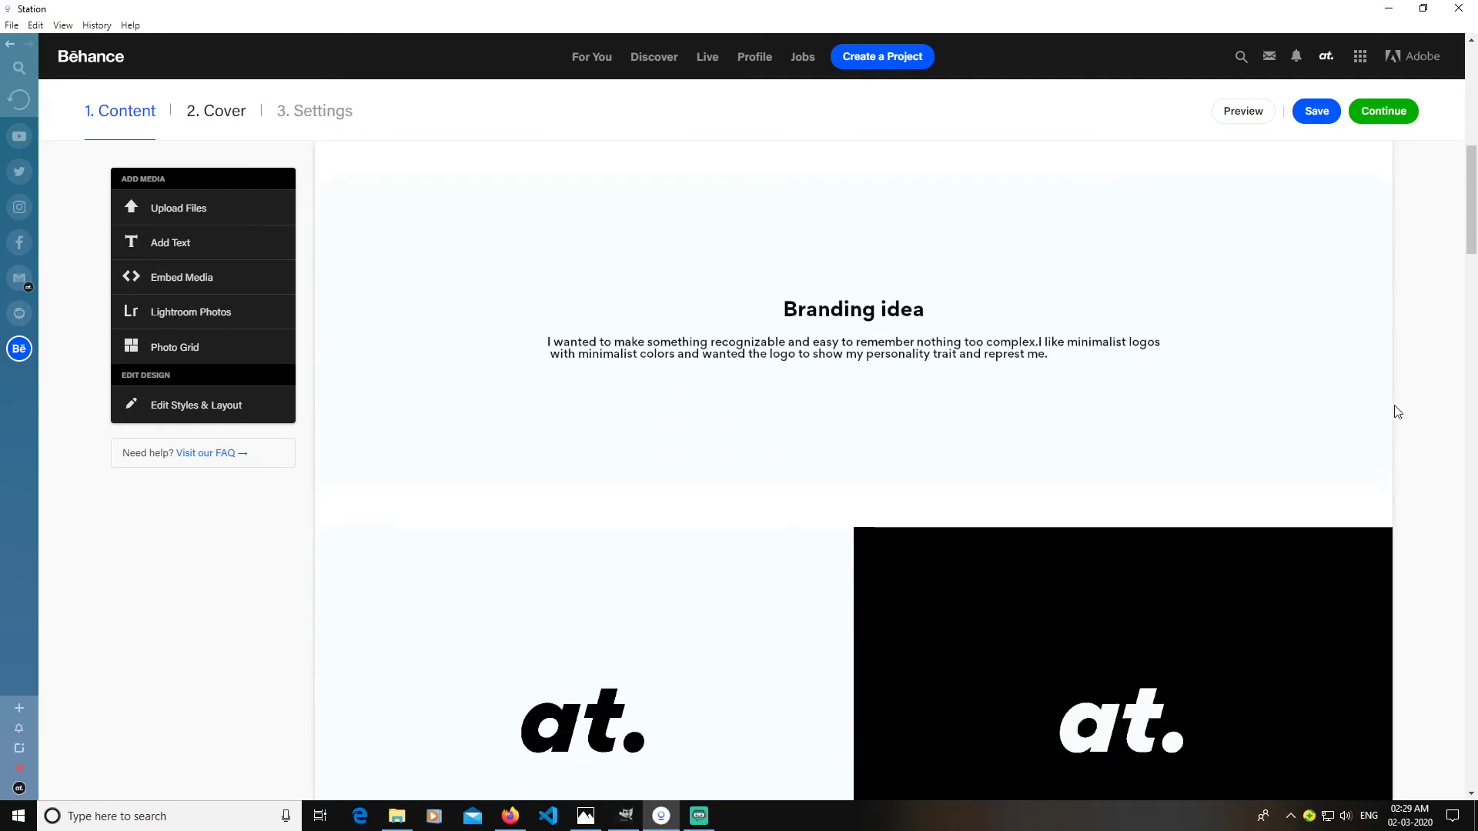
scroll(1390, 457, "down", 15)
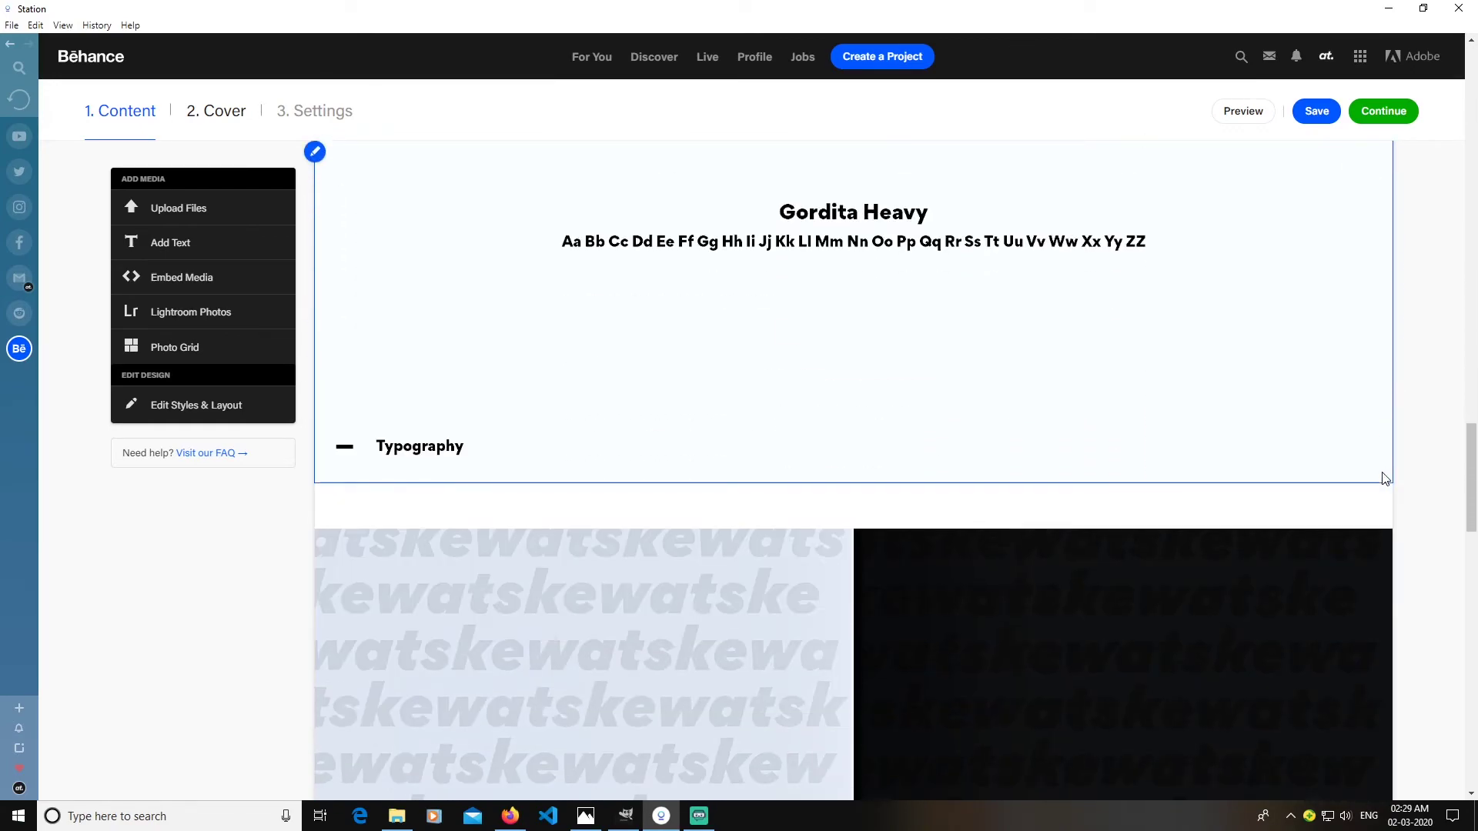
scroll(1377, 541, "down", 10)
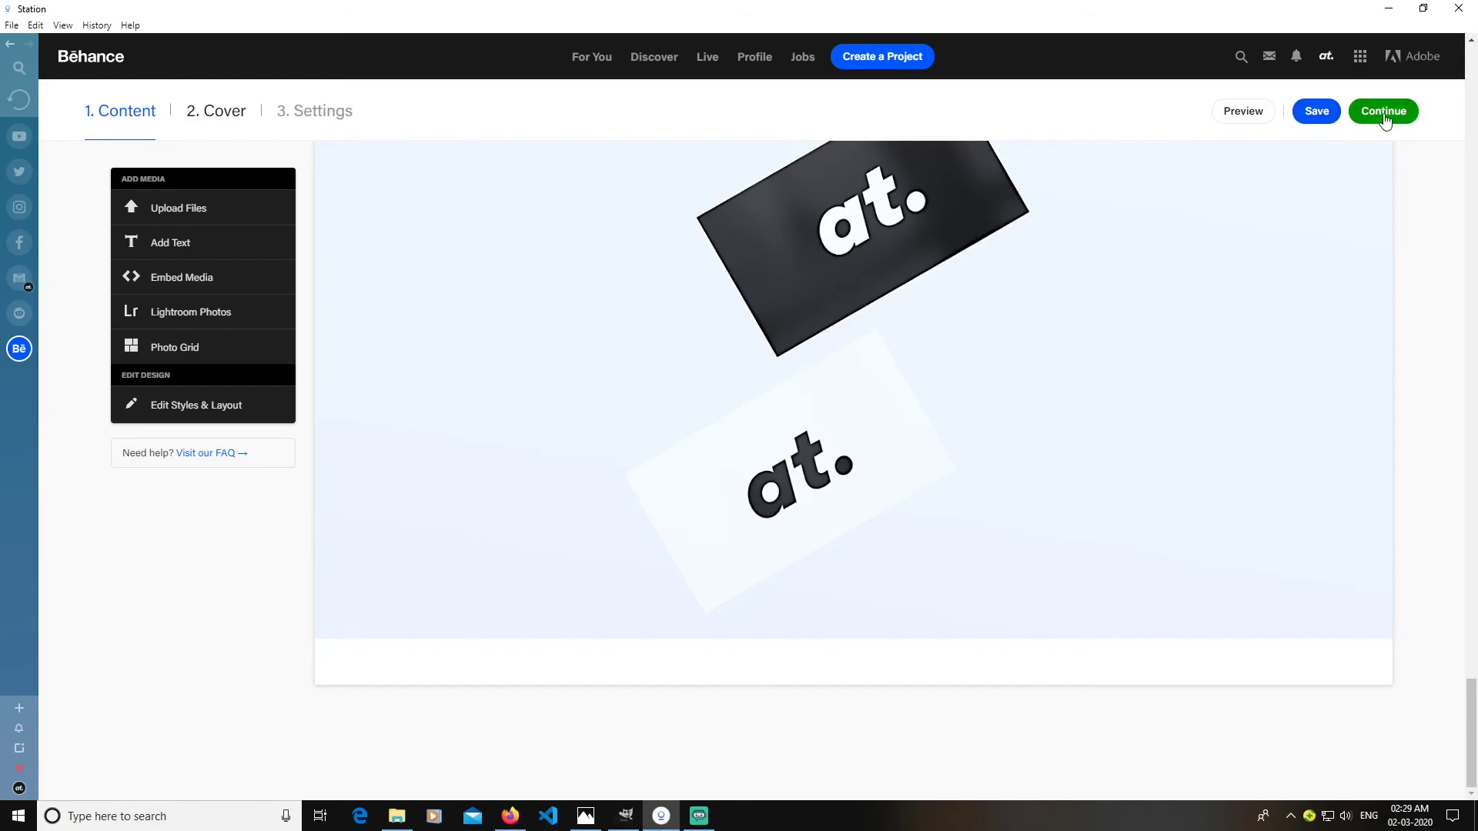
left_click(1255, 113)
scroll(1101, 420, "down", 5)
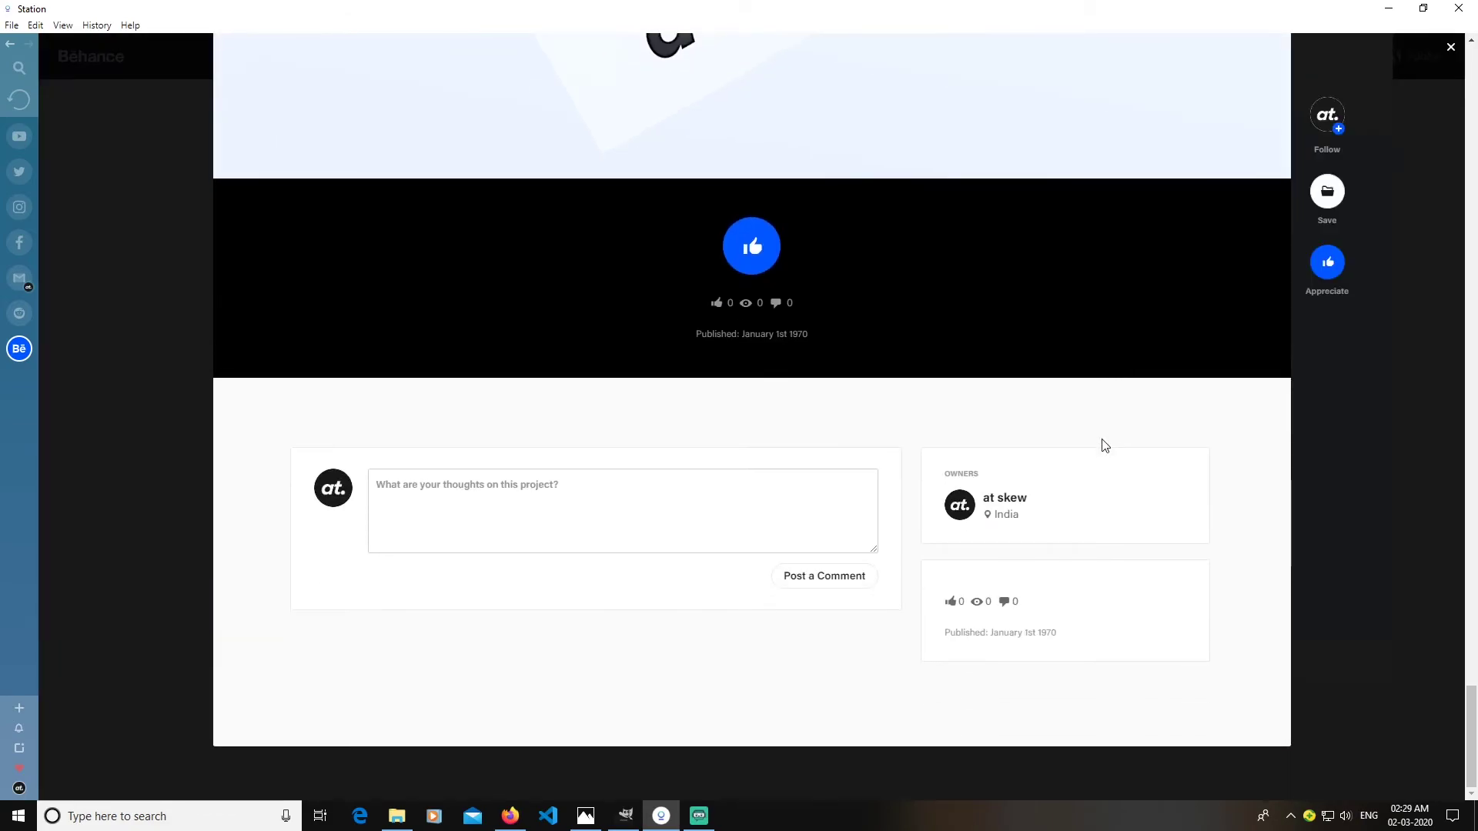
scroll(1101, 440, "up", 12)
scroll(1101, 439, "up", 15)
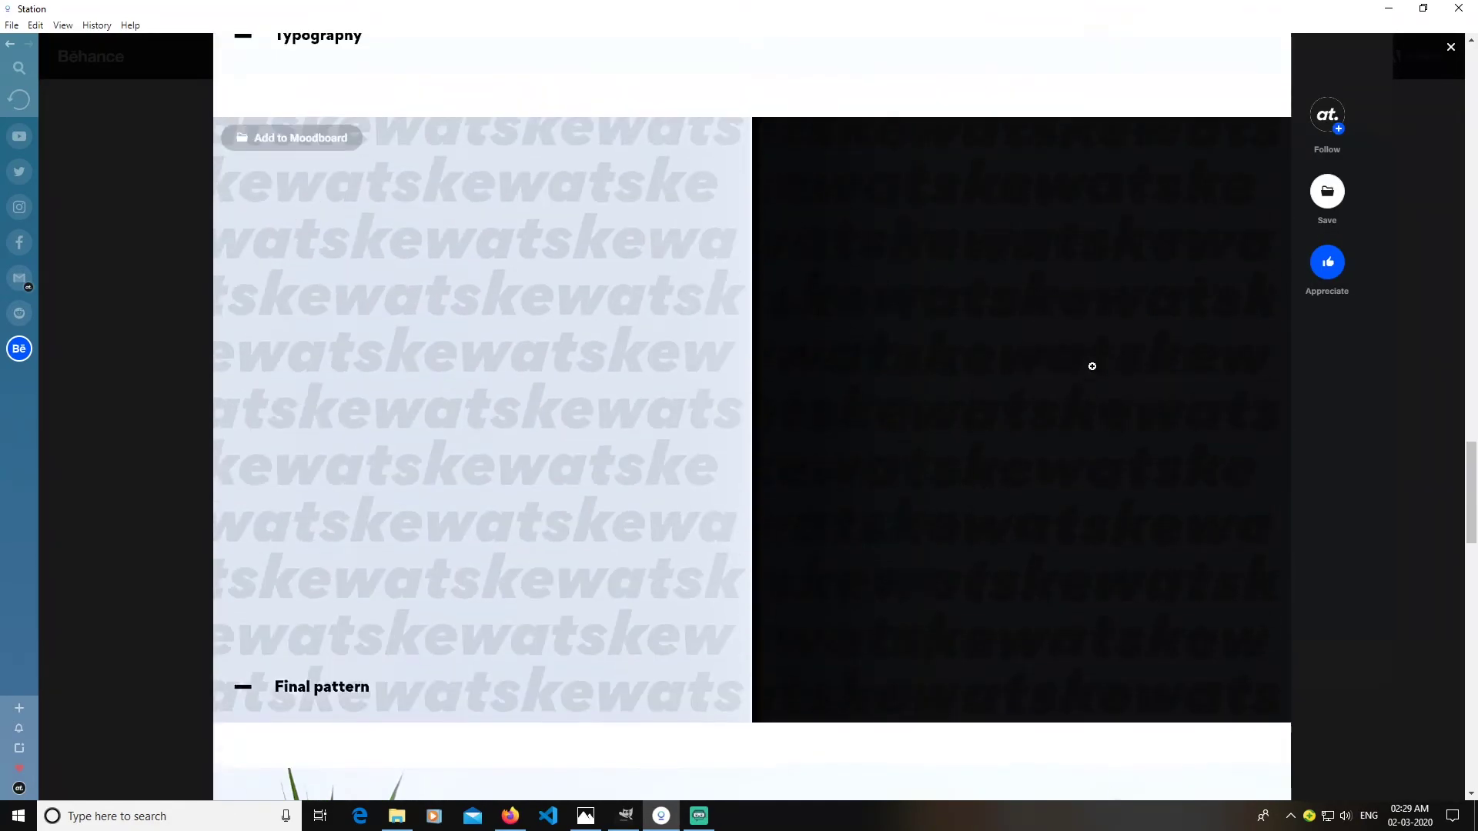
scroll(1093, 365, "up", 15)
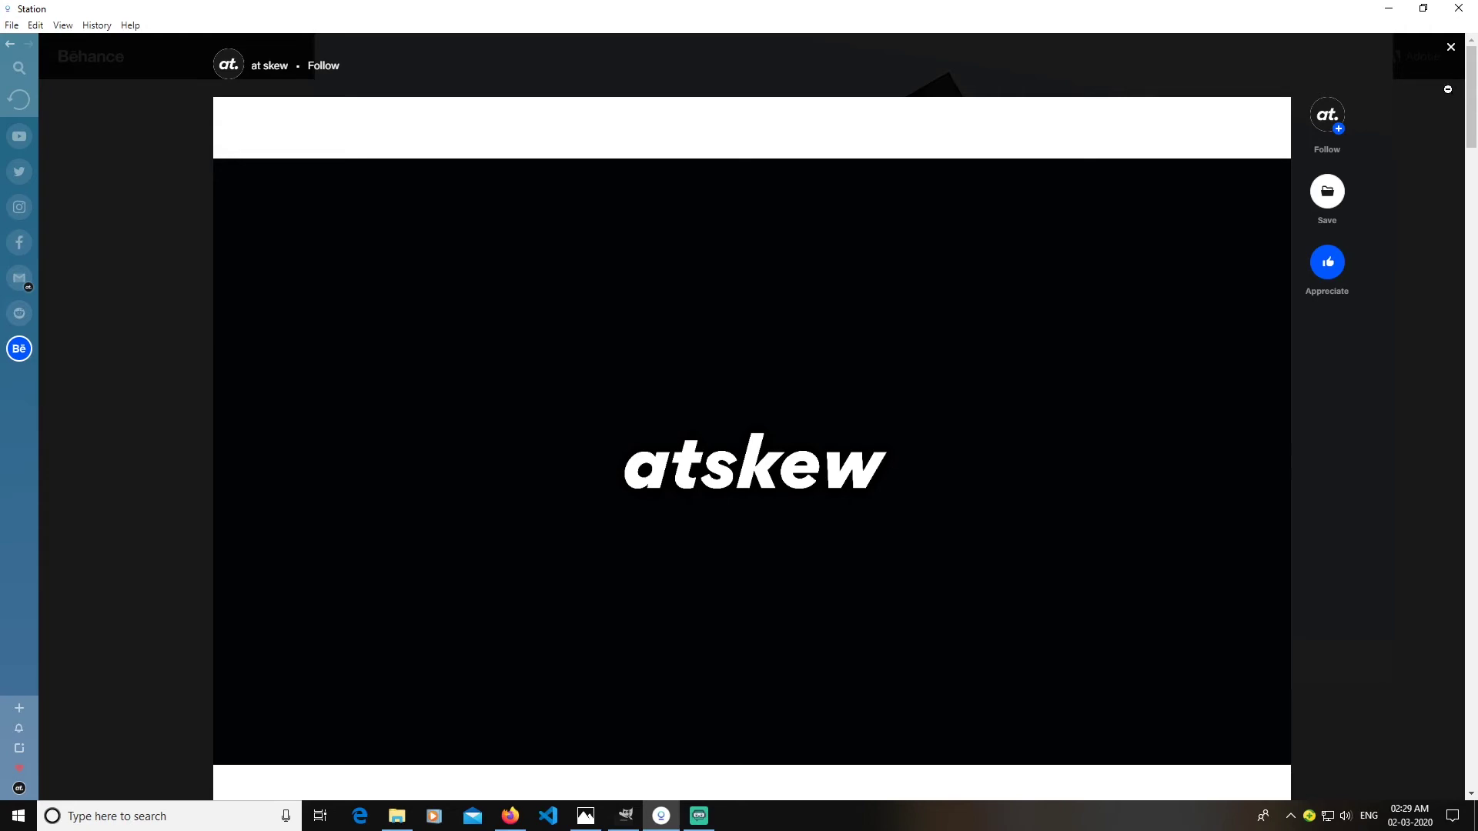
left_click(1452, 48)
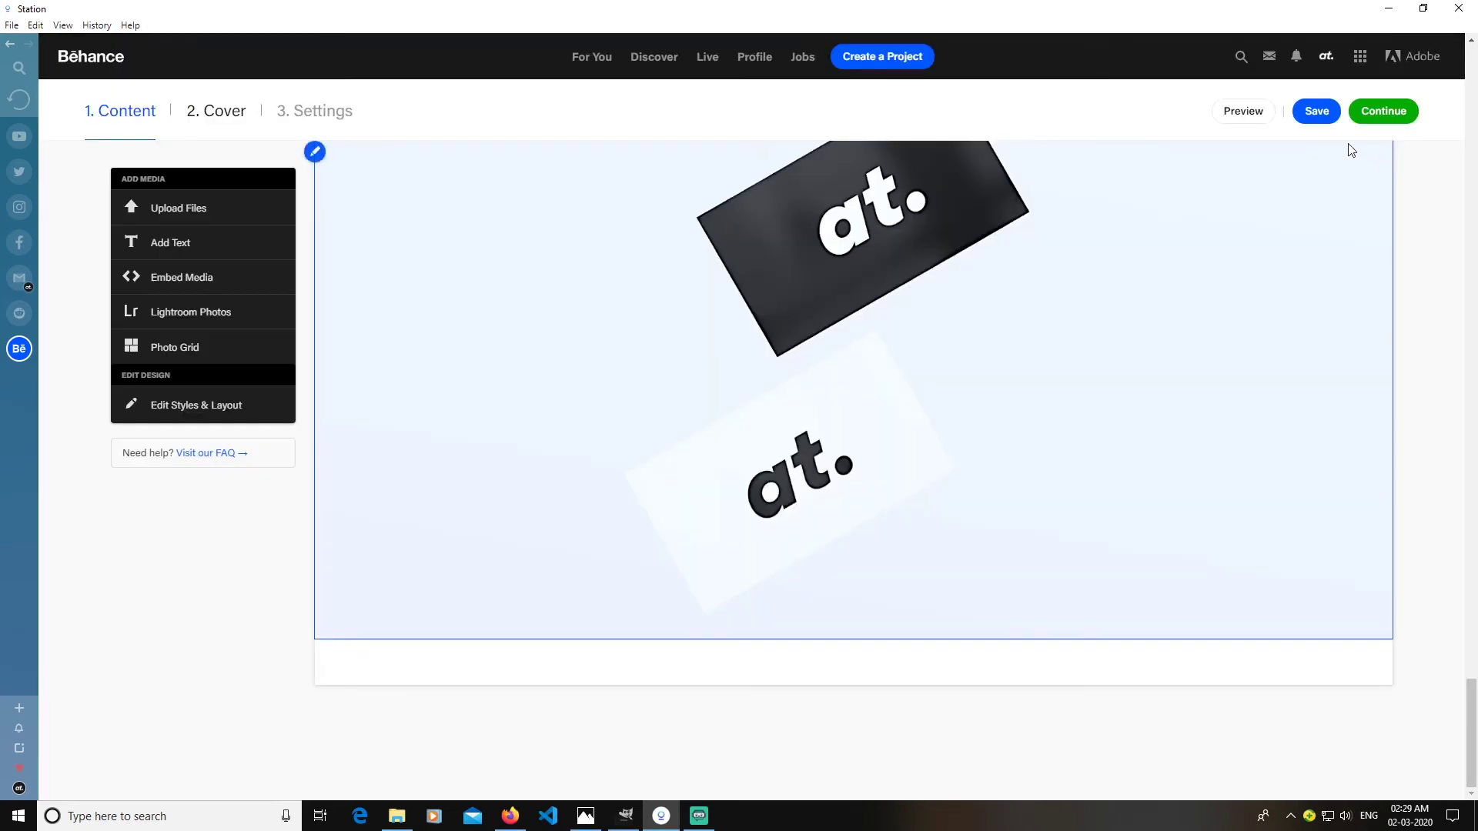
- Choose the outlined atskew panel as the project cover, title the project "Persnal Branding", and continue to the project settings
left_click(1378, 111)
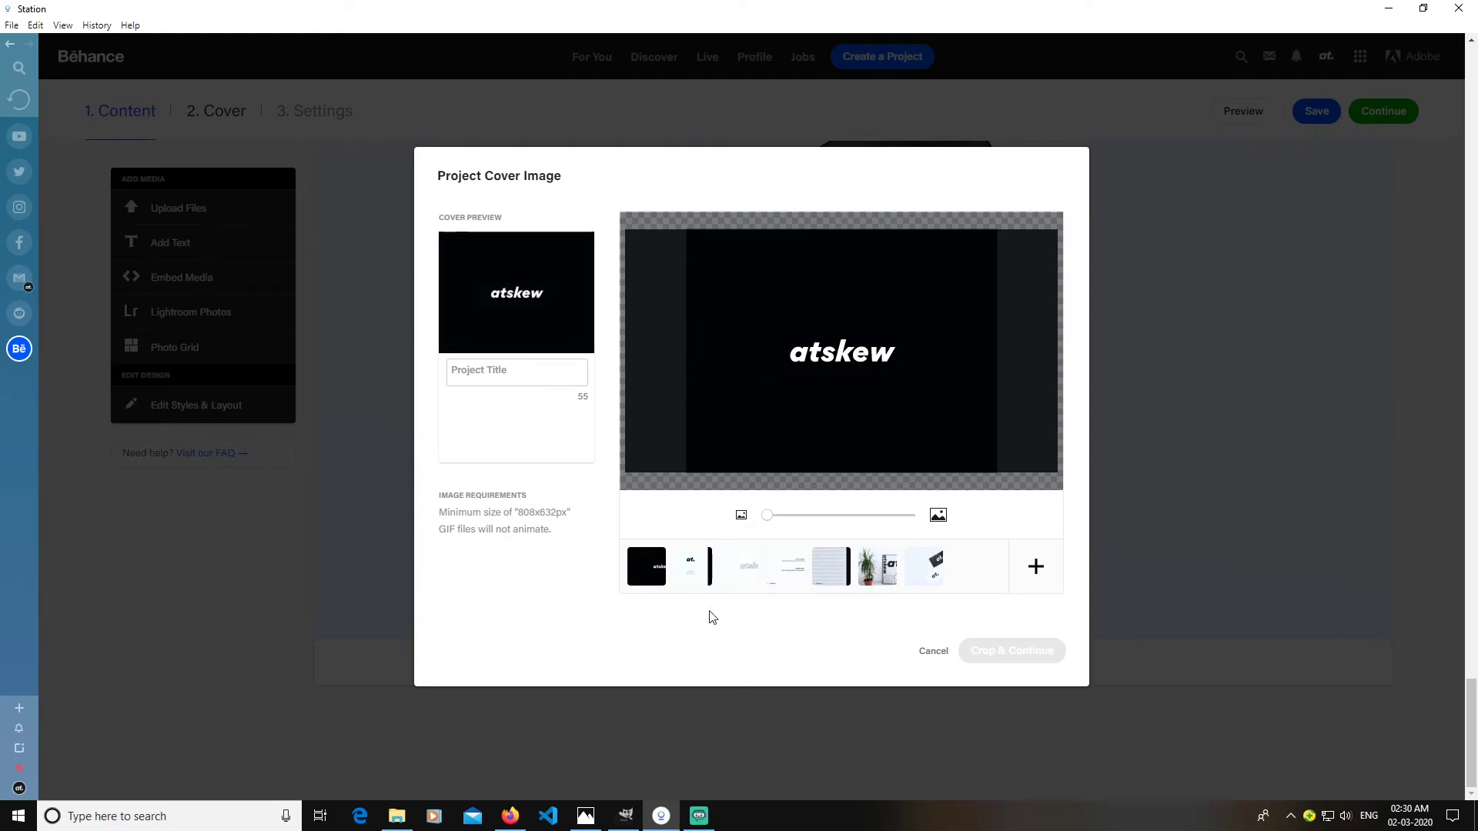
left_click(745, 576)
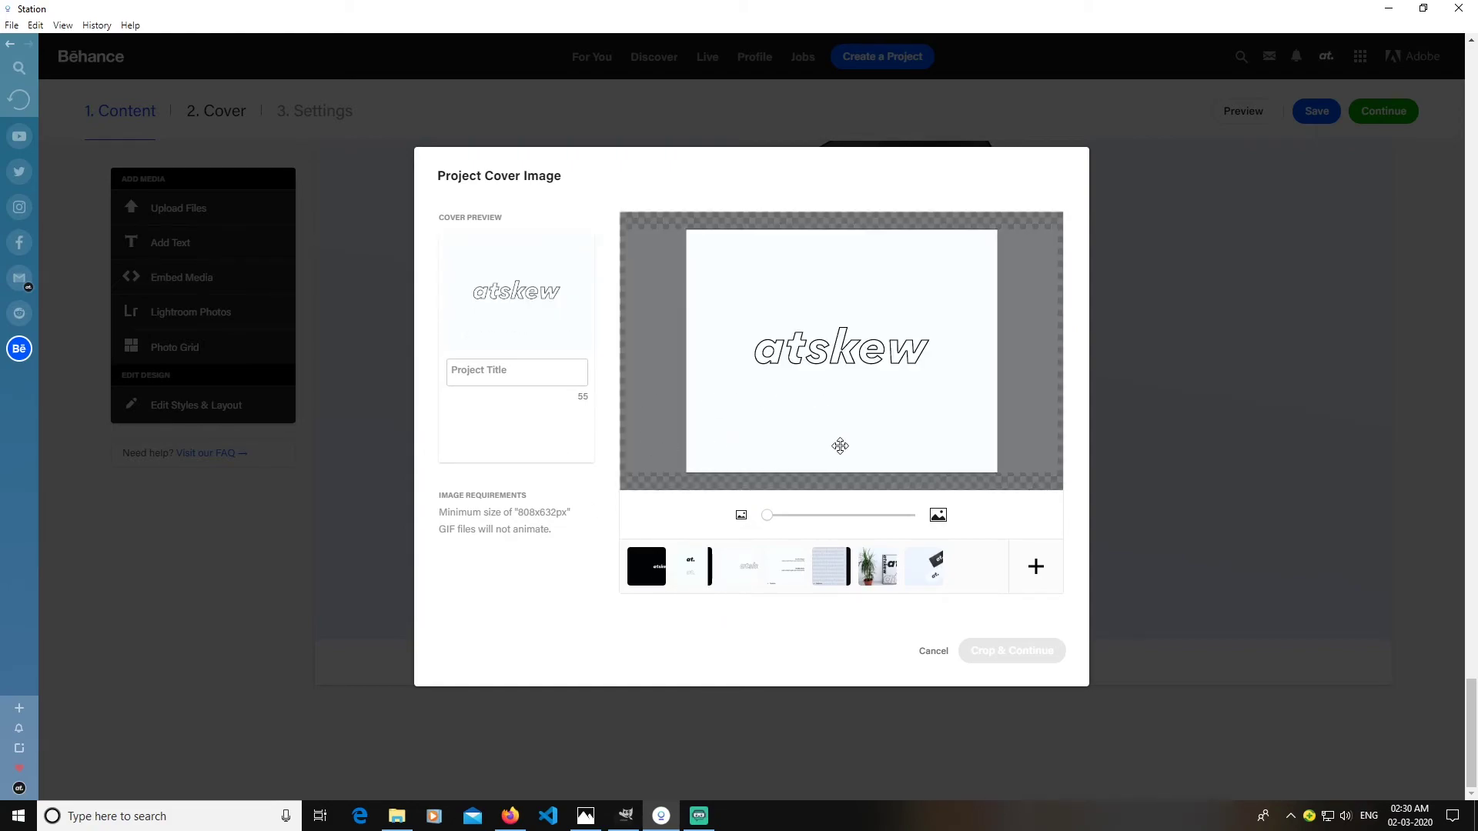
left_click(513, 361)
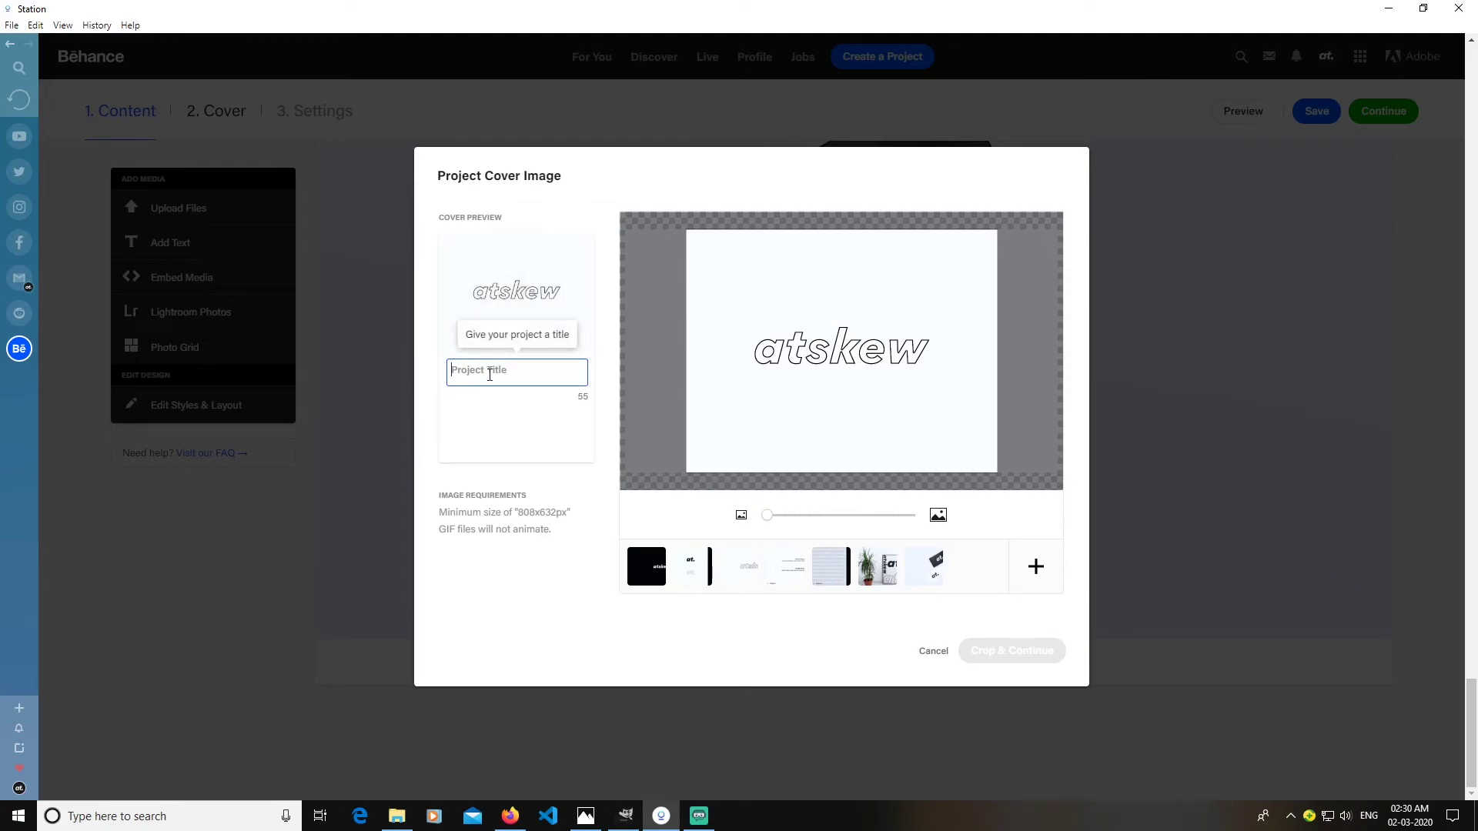
type("Persnal Branding")
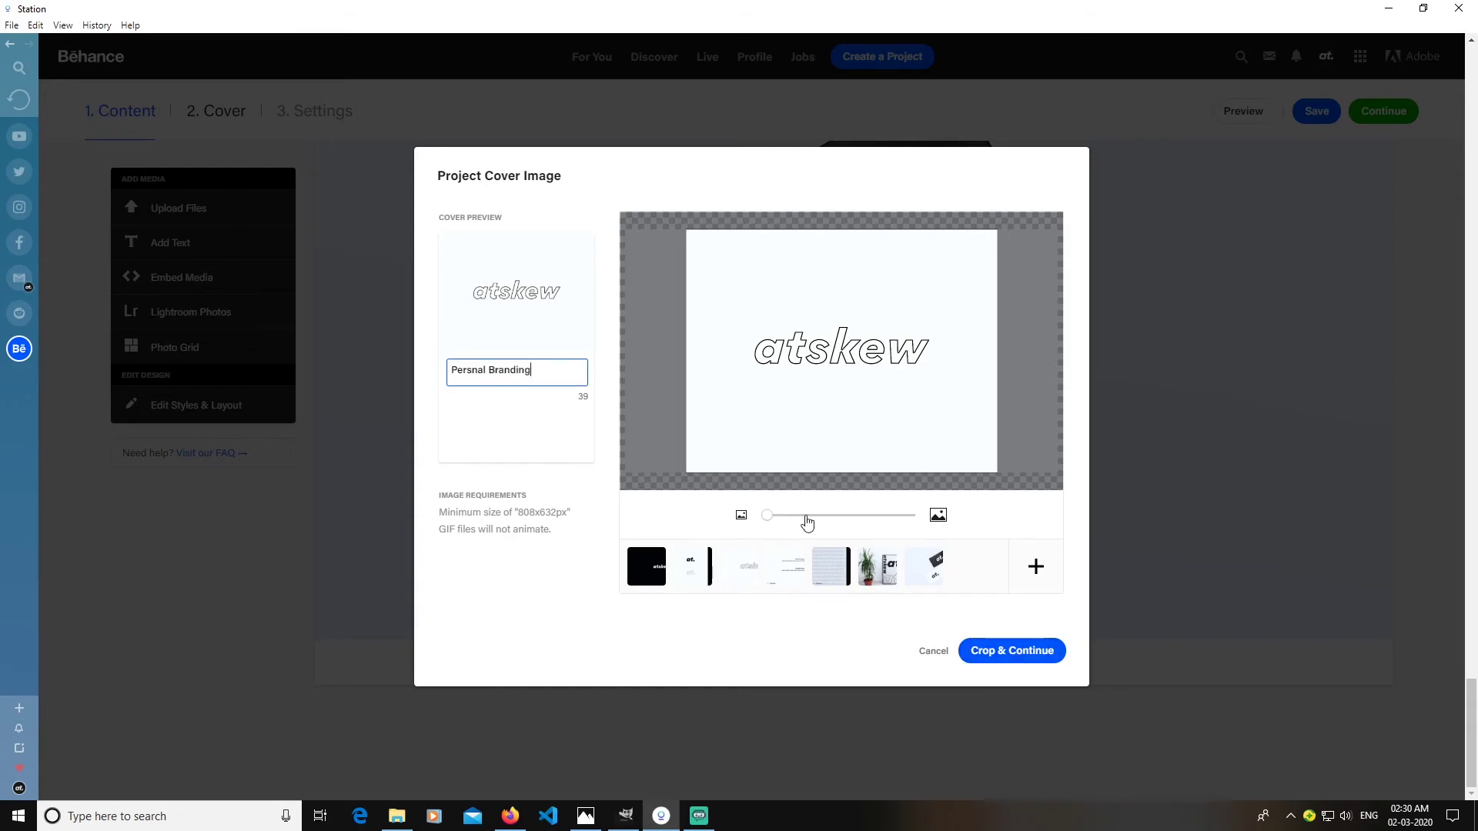
left_click(1005, 651)
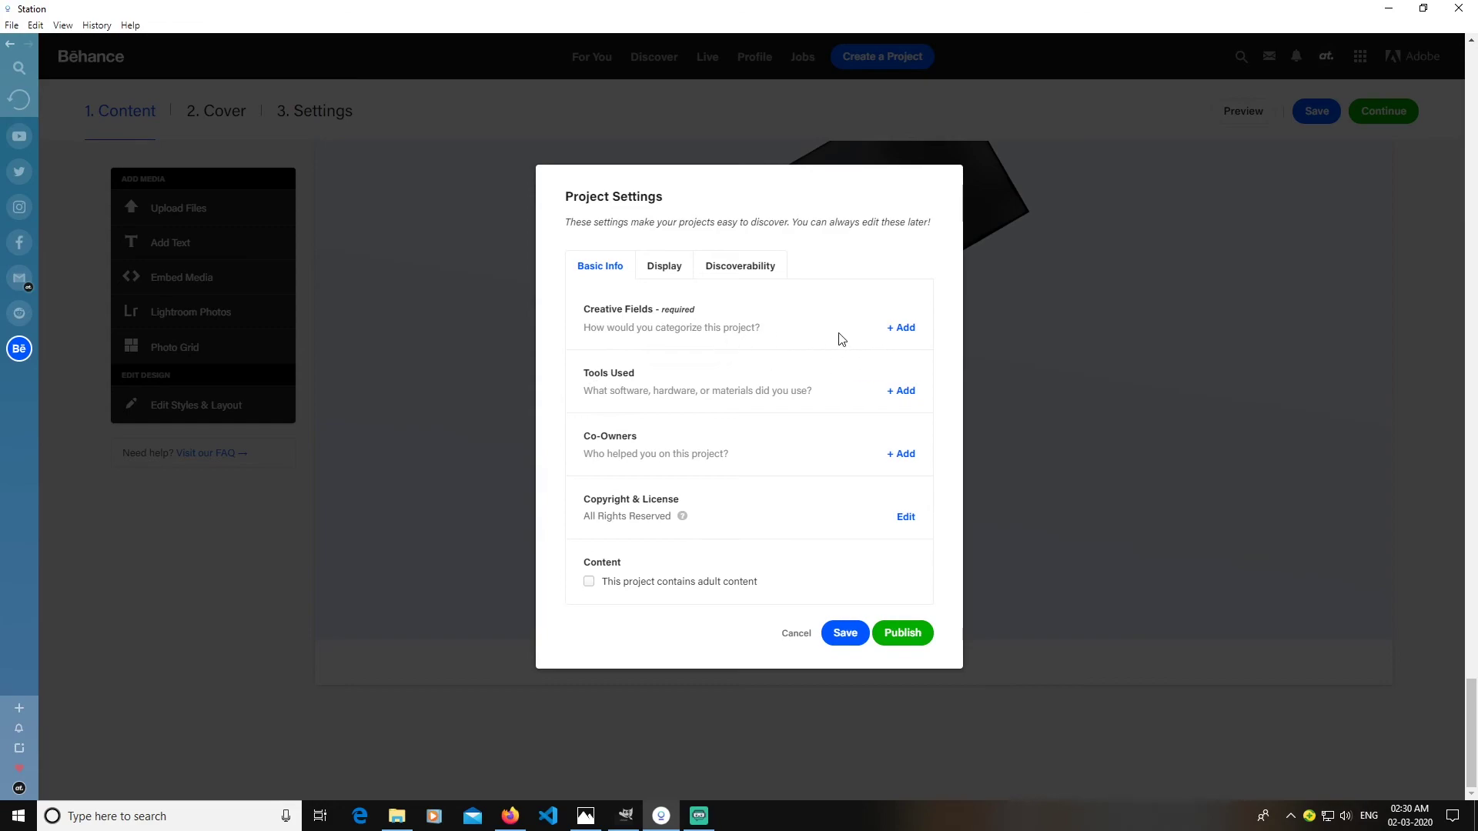
- Add GIMP and Inkscape as the tools used on the project
left_click(897, 392)
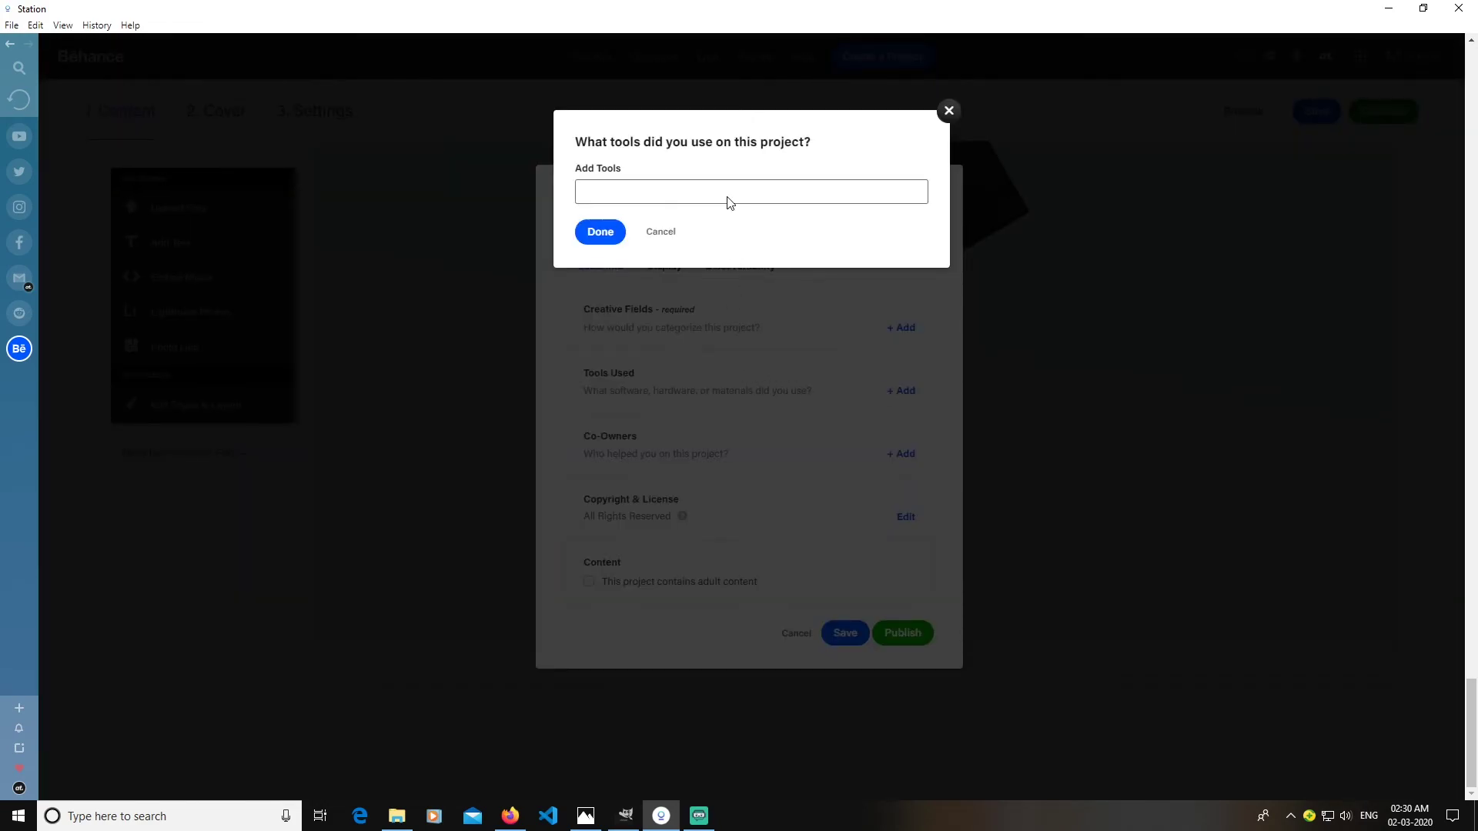
type("gimp")
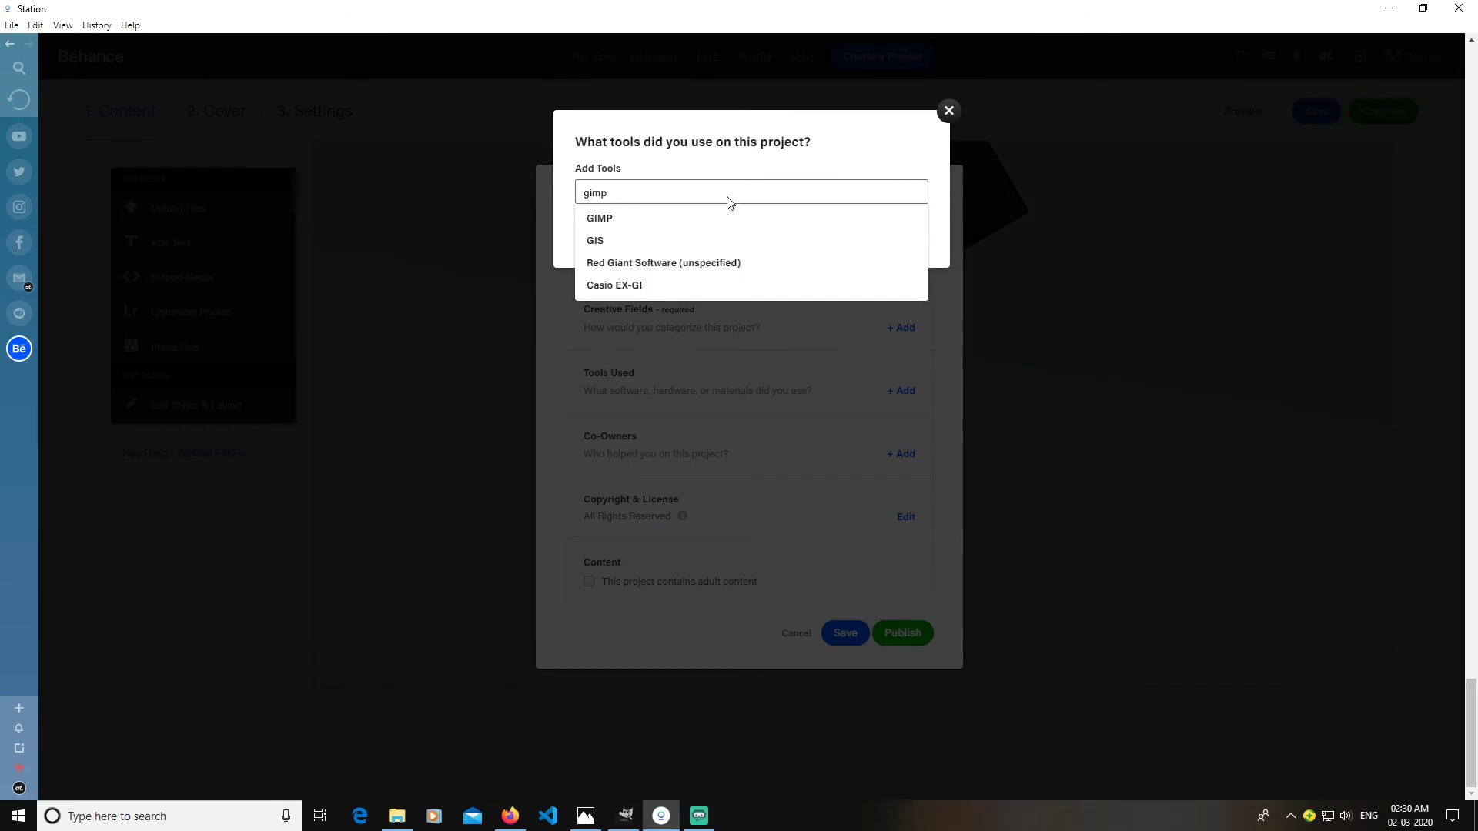
left_click(686, 226)
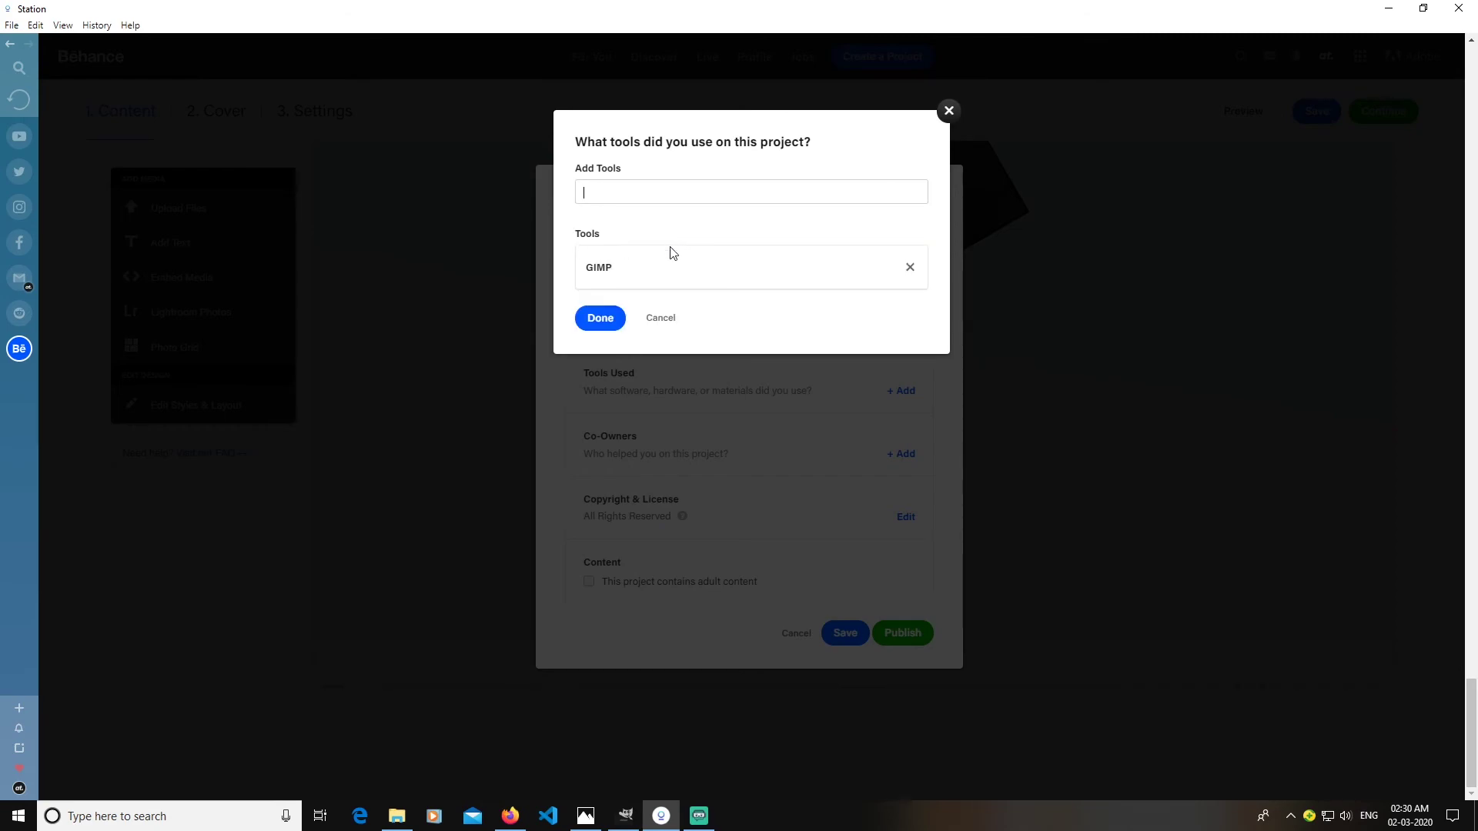
left_click(657, 193)
type("o")
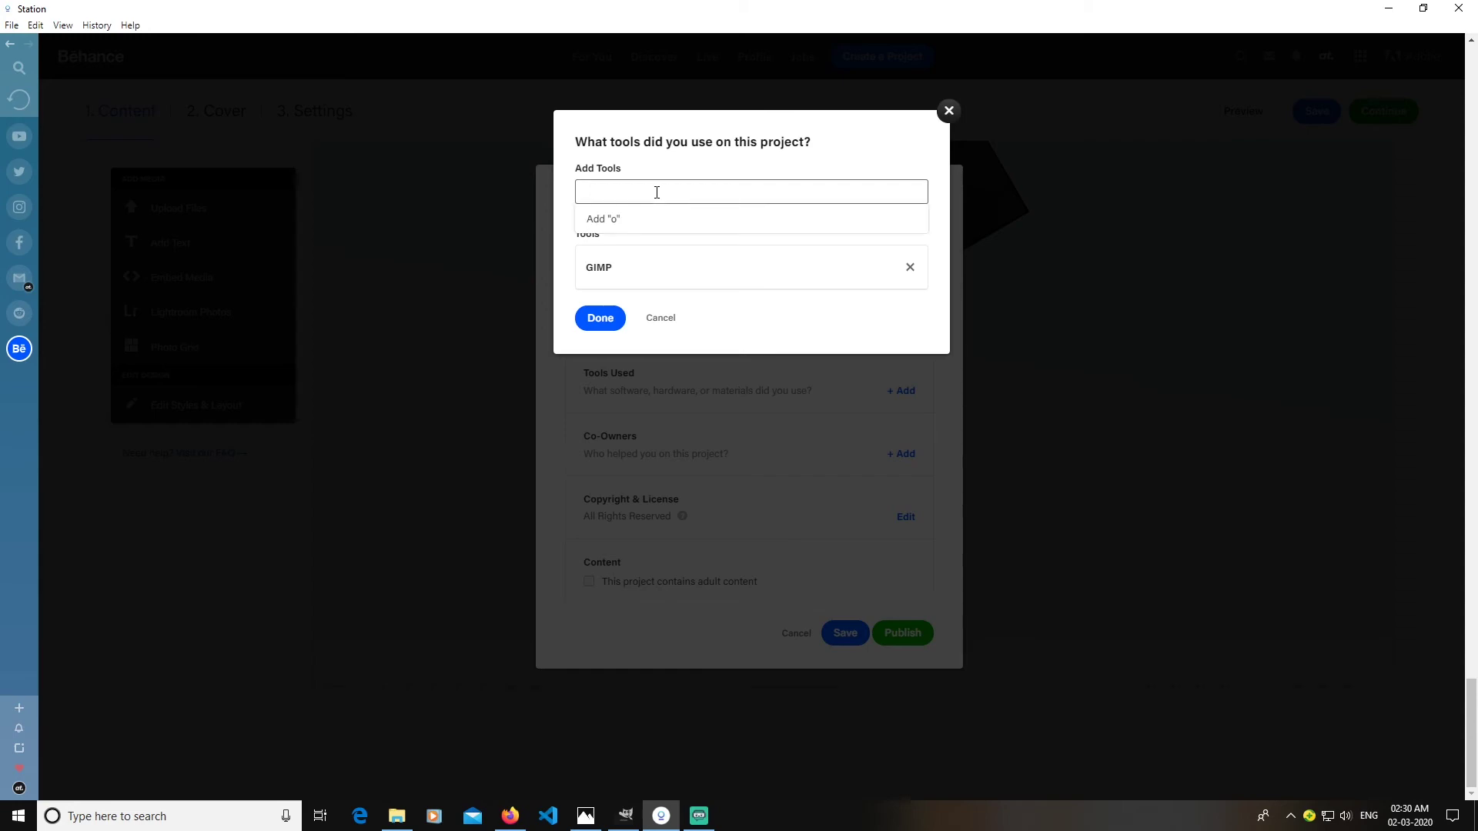
key("BackSpace")
type("inkscape")
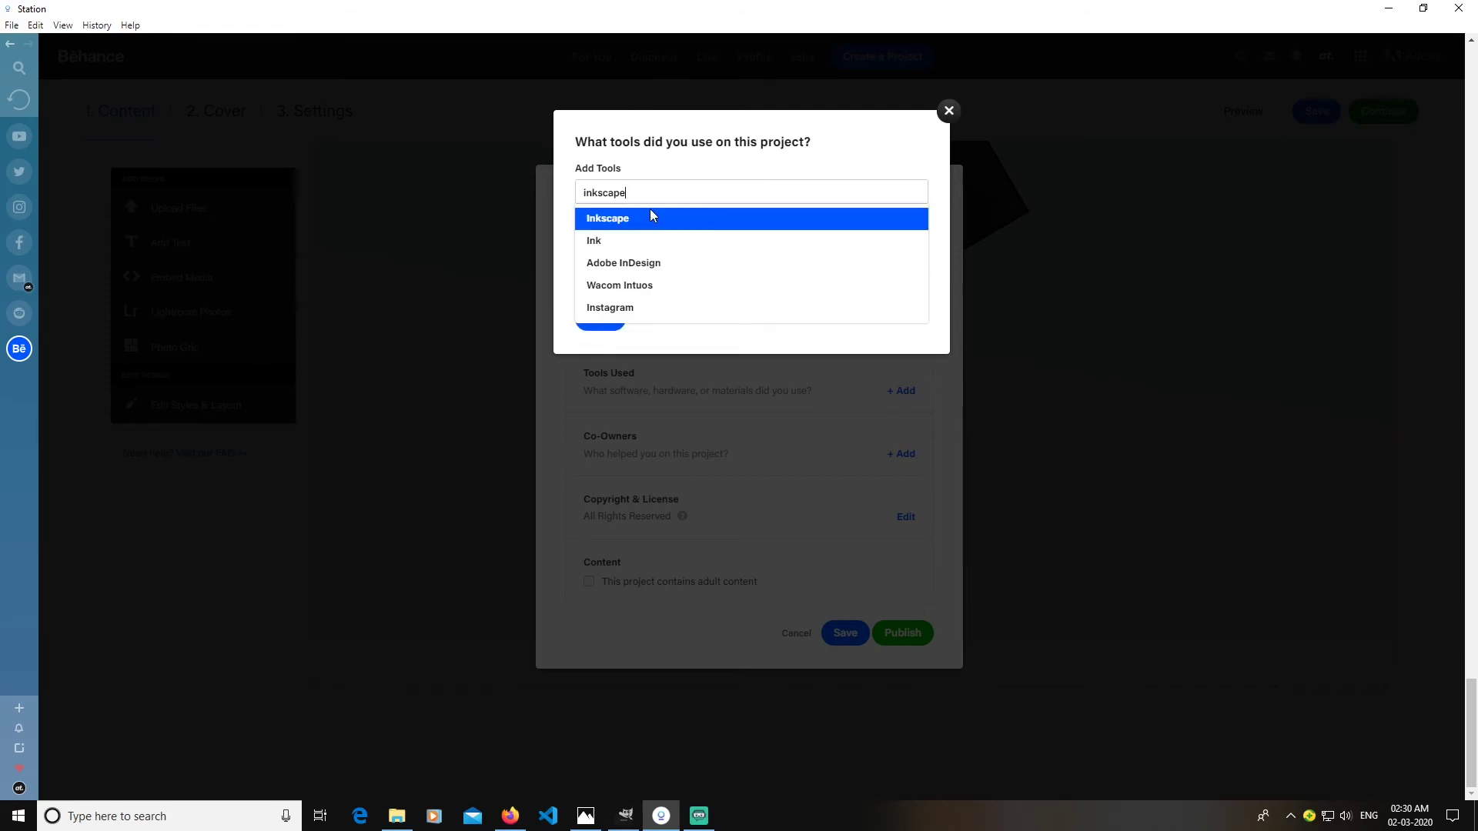
left_click(648, 219)
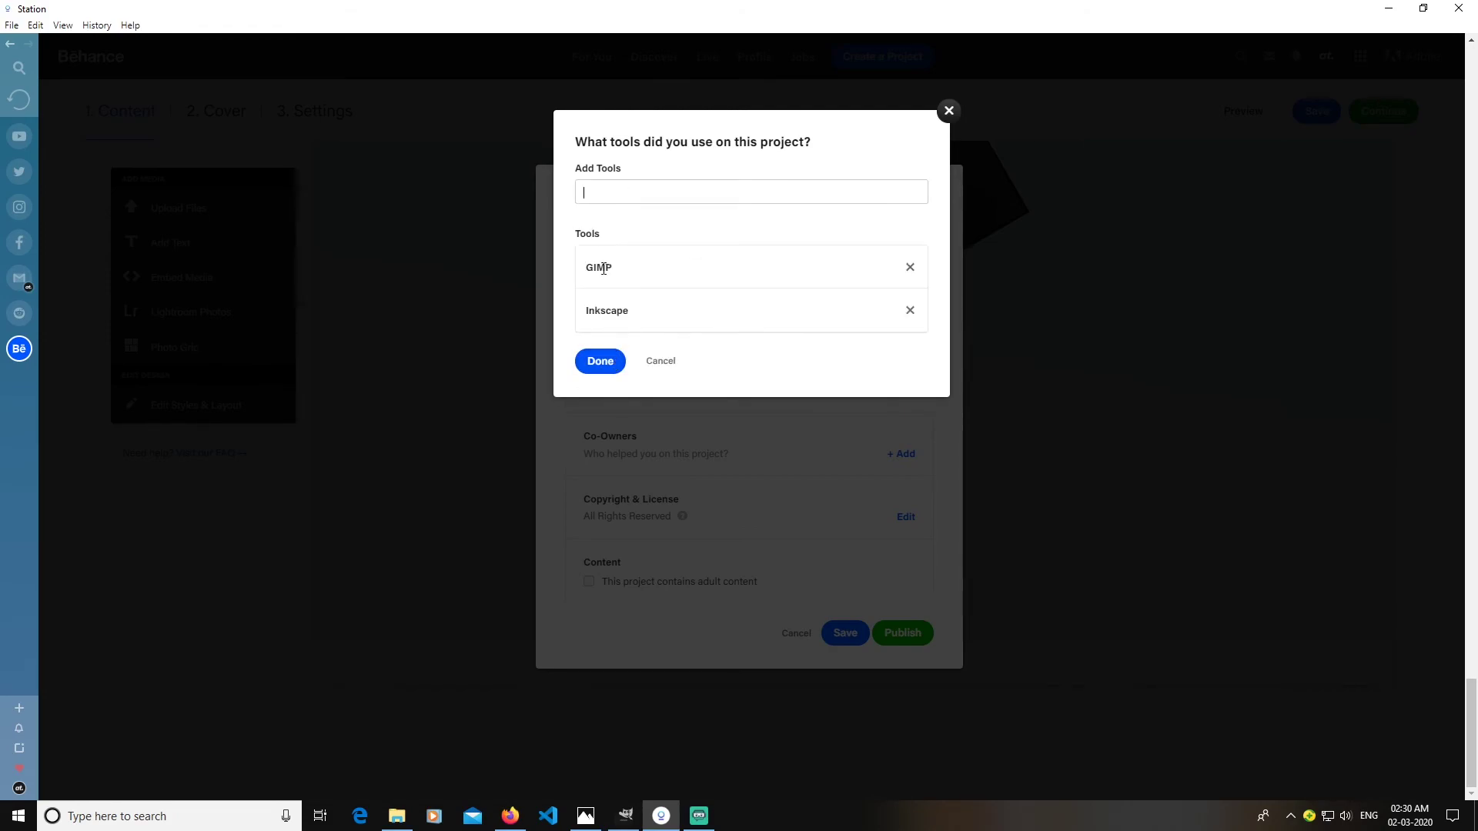
left_click(592, 361)
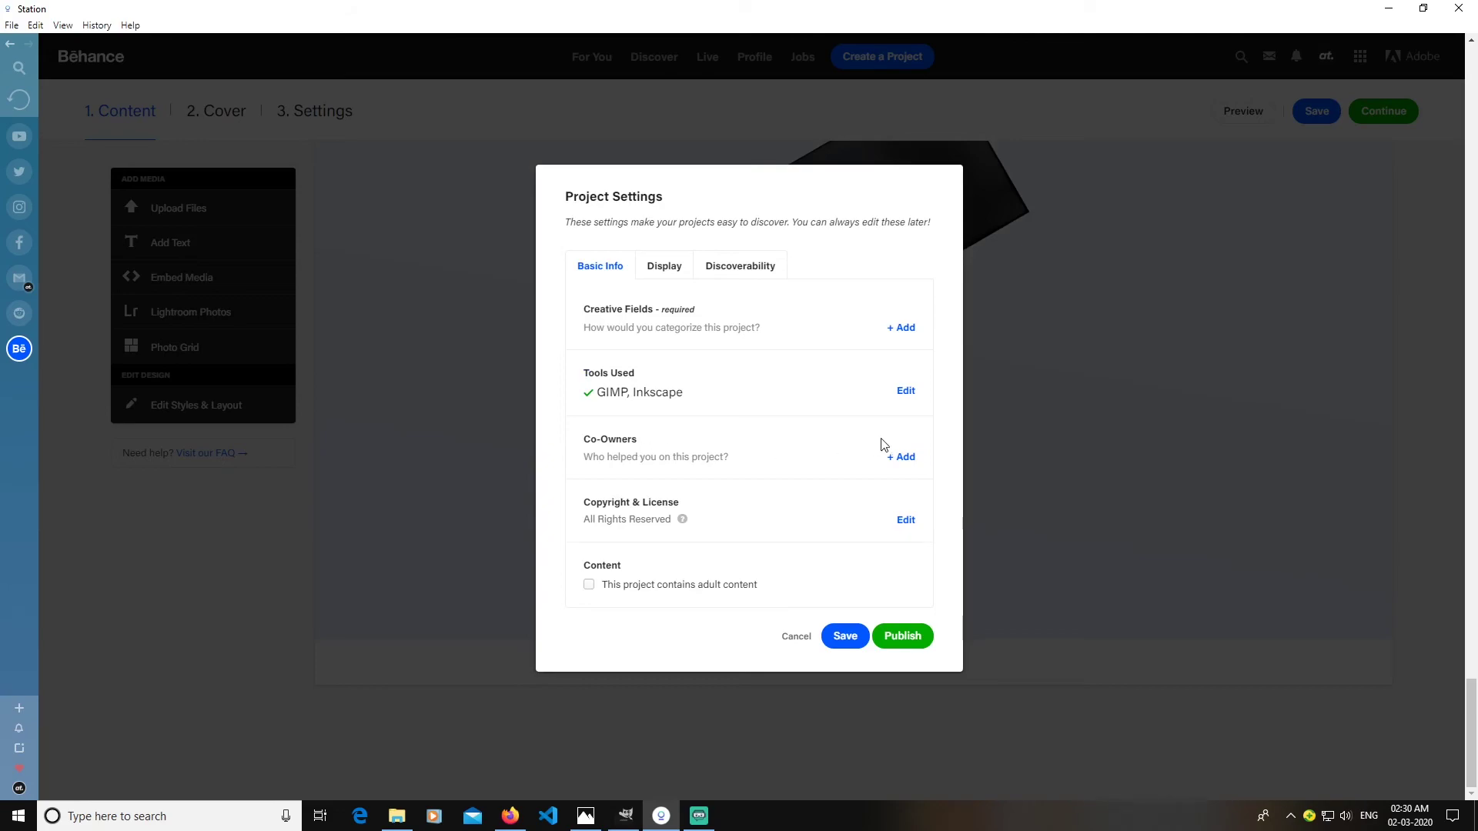
- Check the co-owner options and the copyright and license options in the project settings
left_click(901, 460)
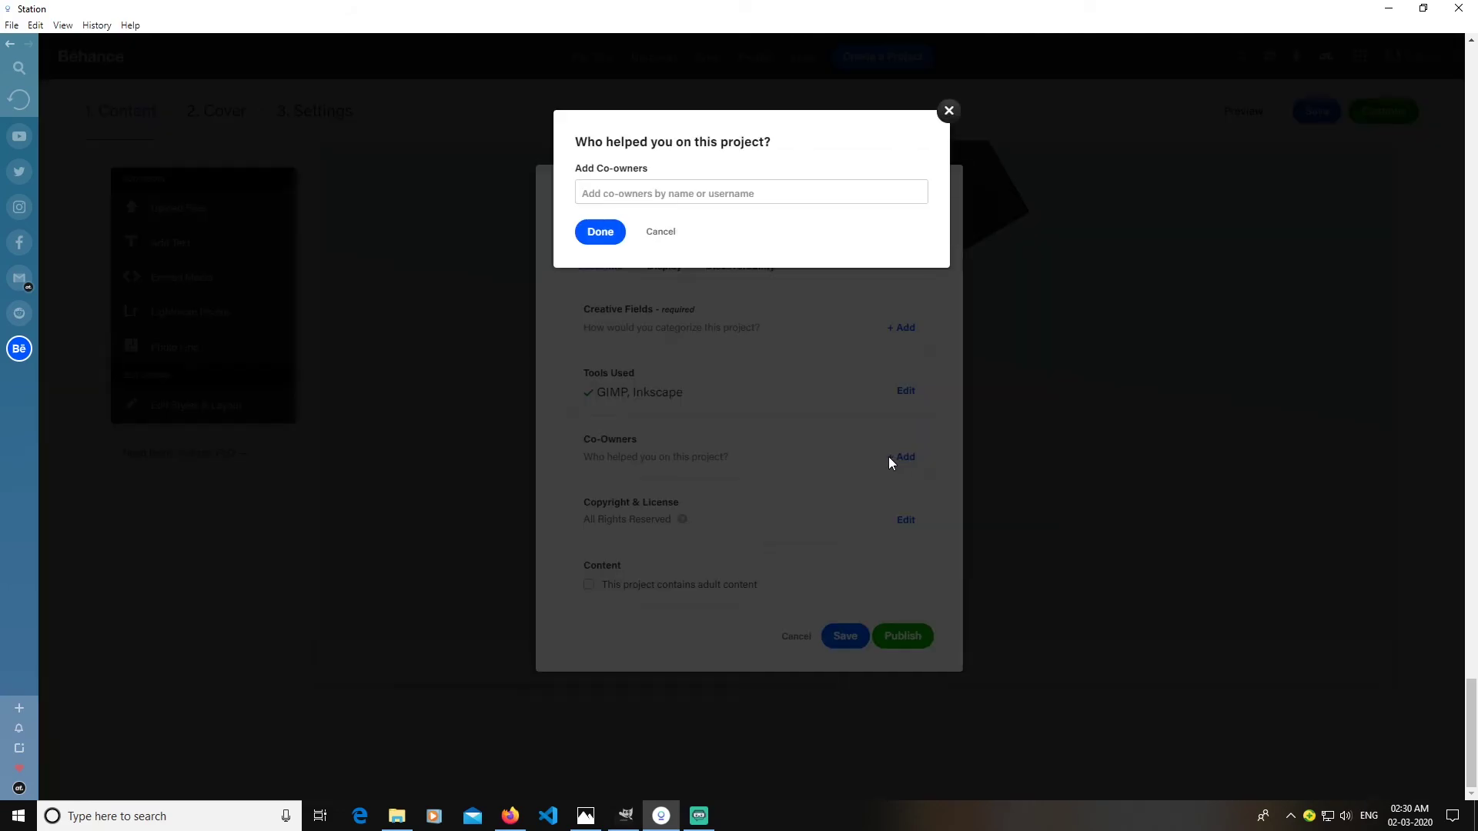
left_click(946, 112)
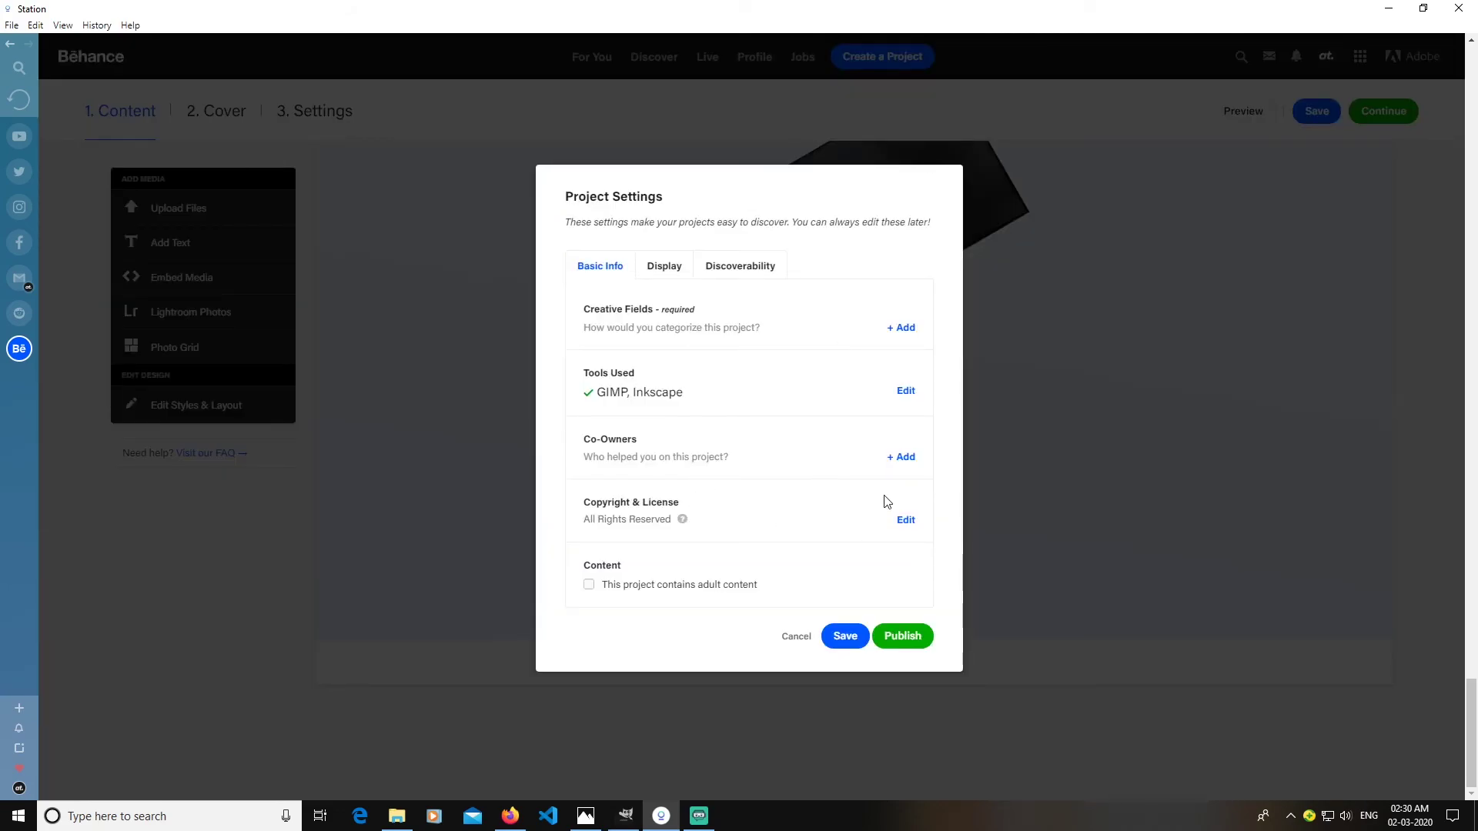
left_click(905, 521)
left_click(670, 516)
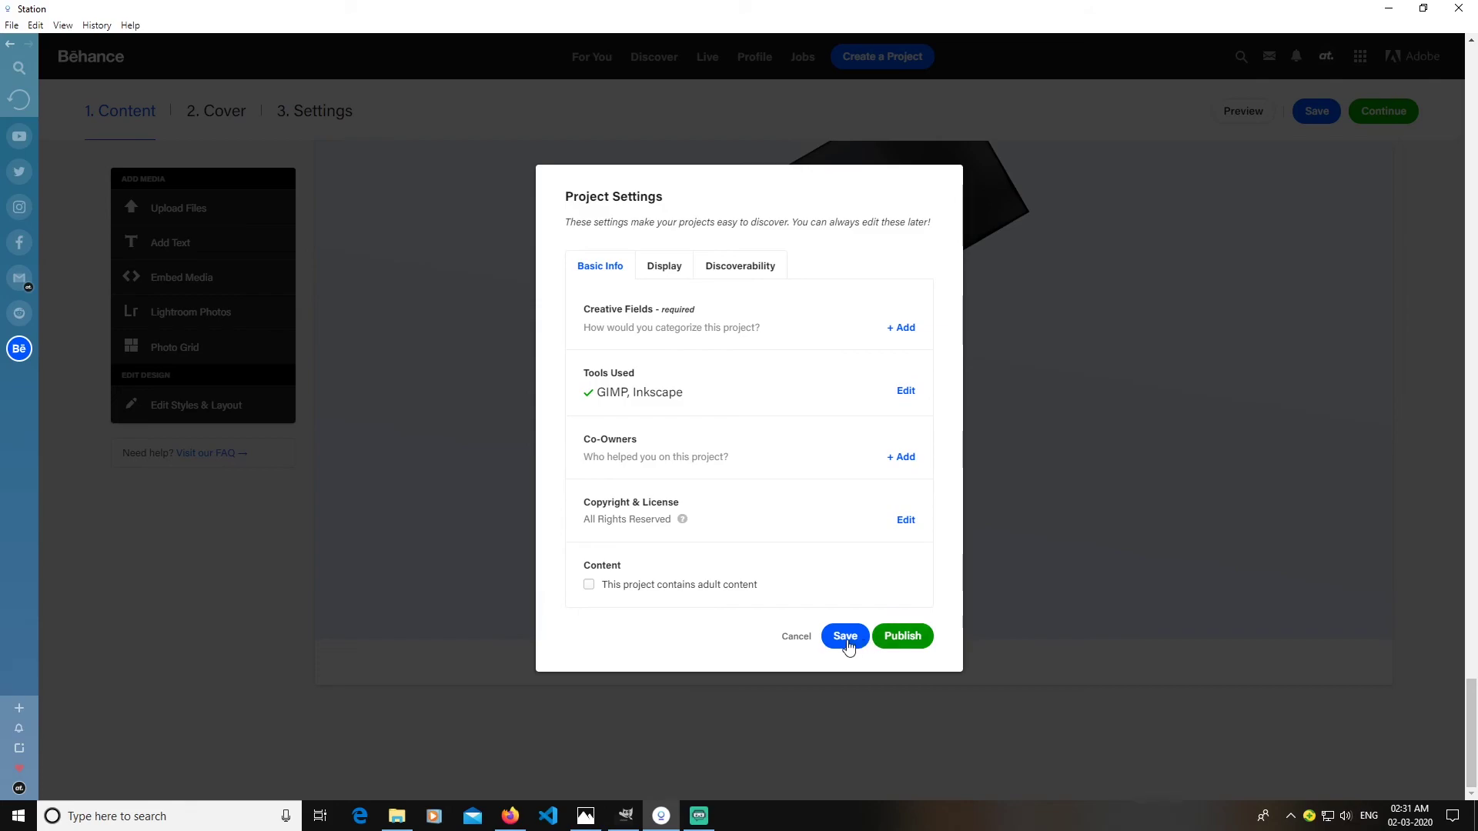
- Assign Branding and Graphic Design as the project's creative fields, publish the project, and dismiss the promotion dialog
left_click(901, 638)
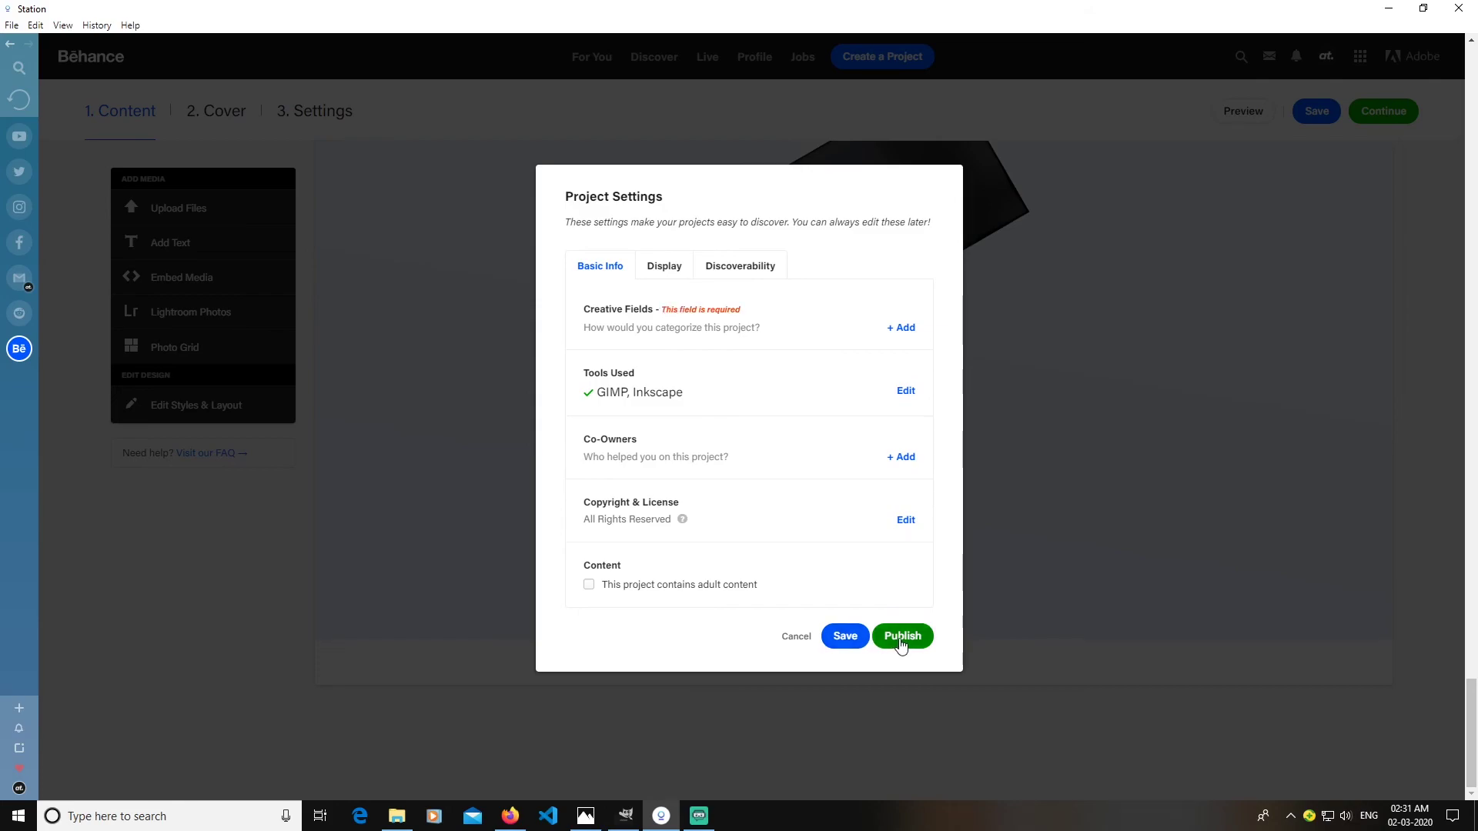
left_click(898, 330)
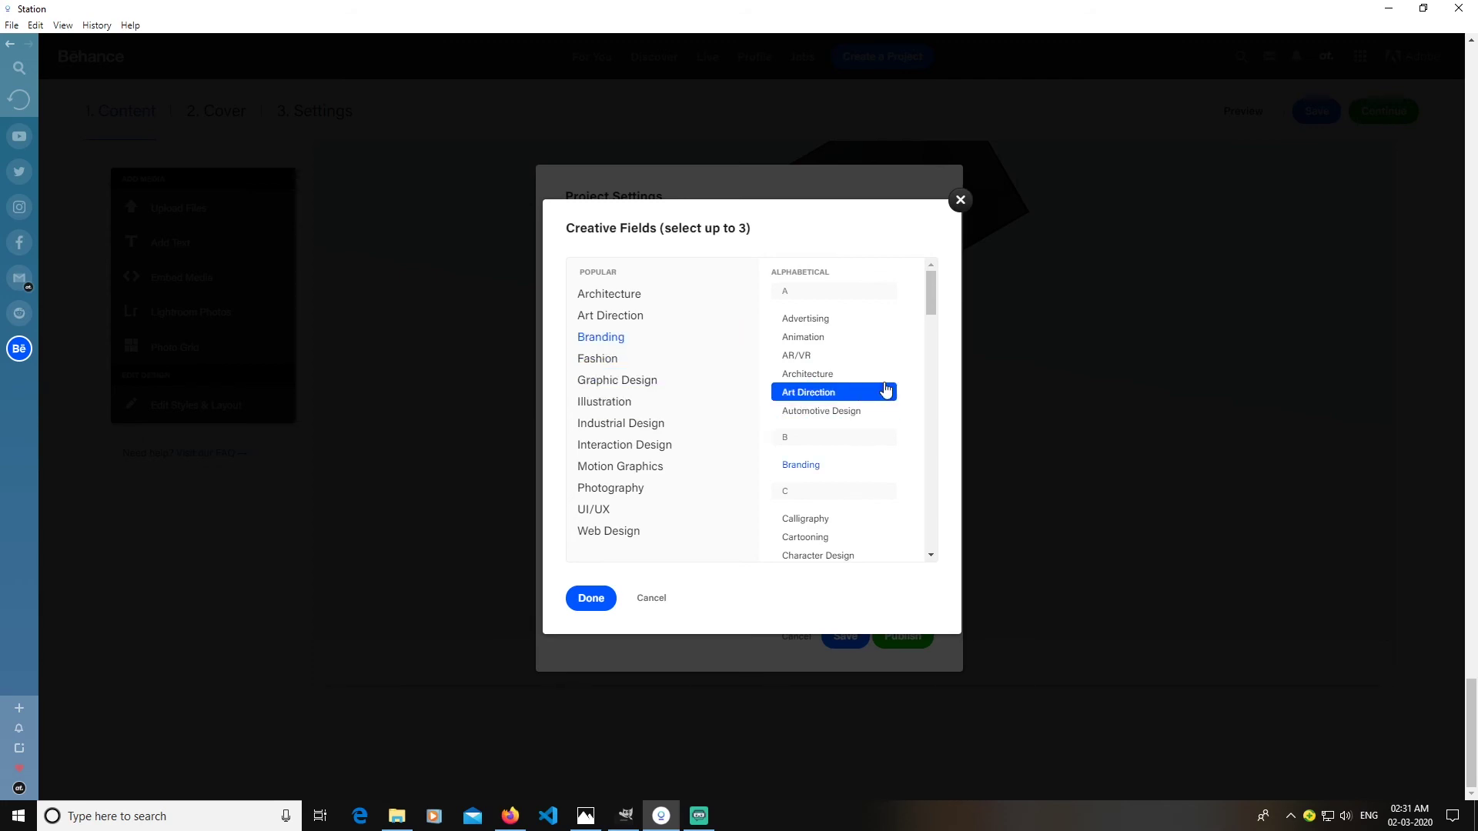
left_click(651, 387)
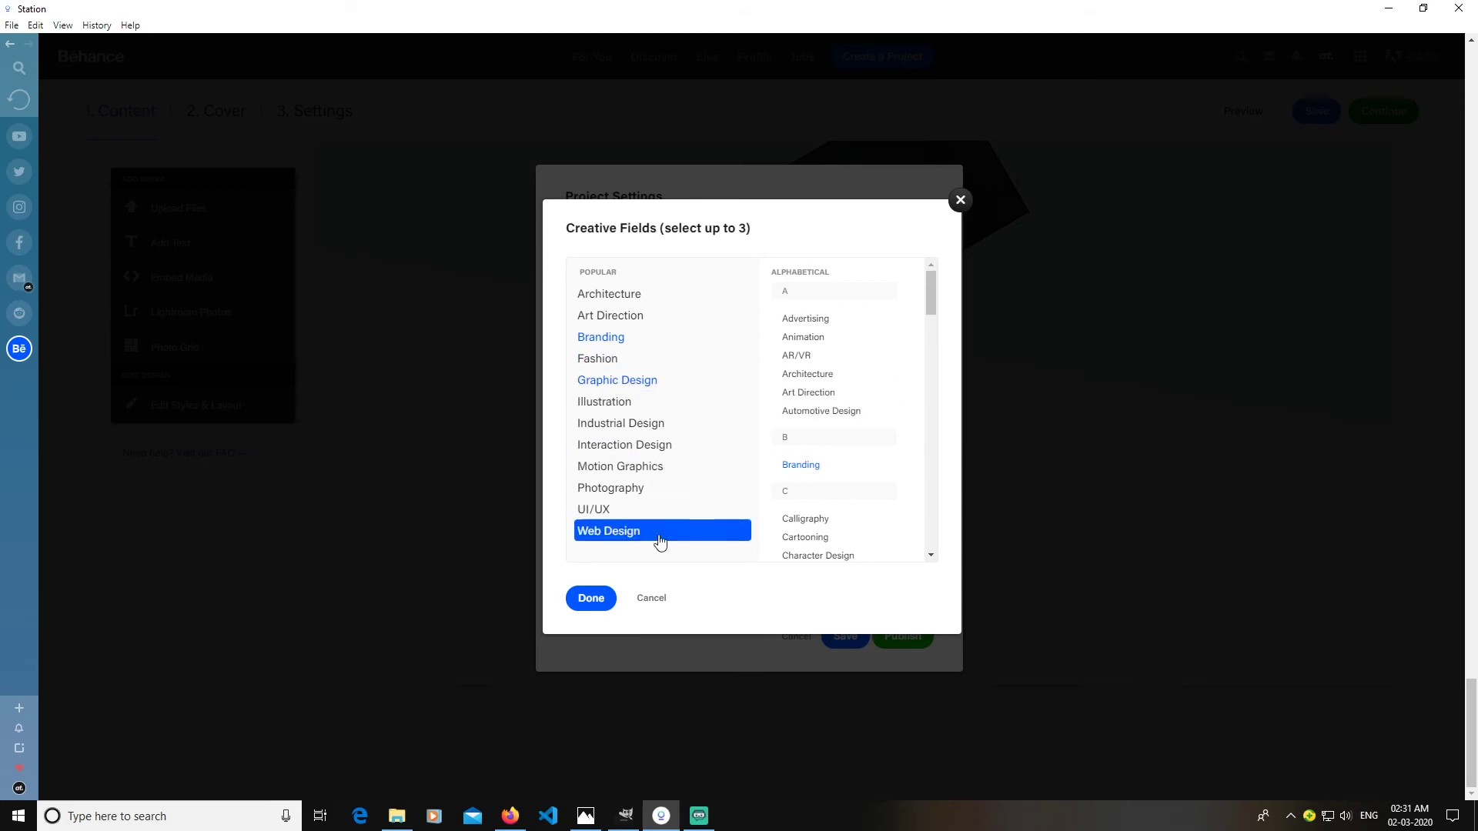
left_click(591, 597)
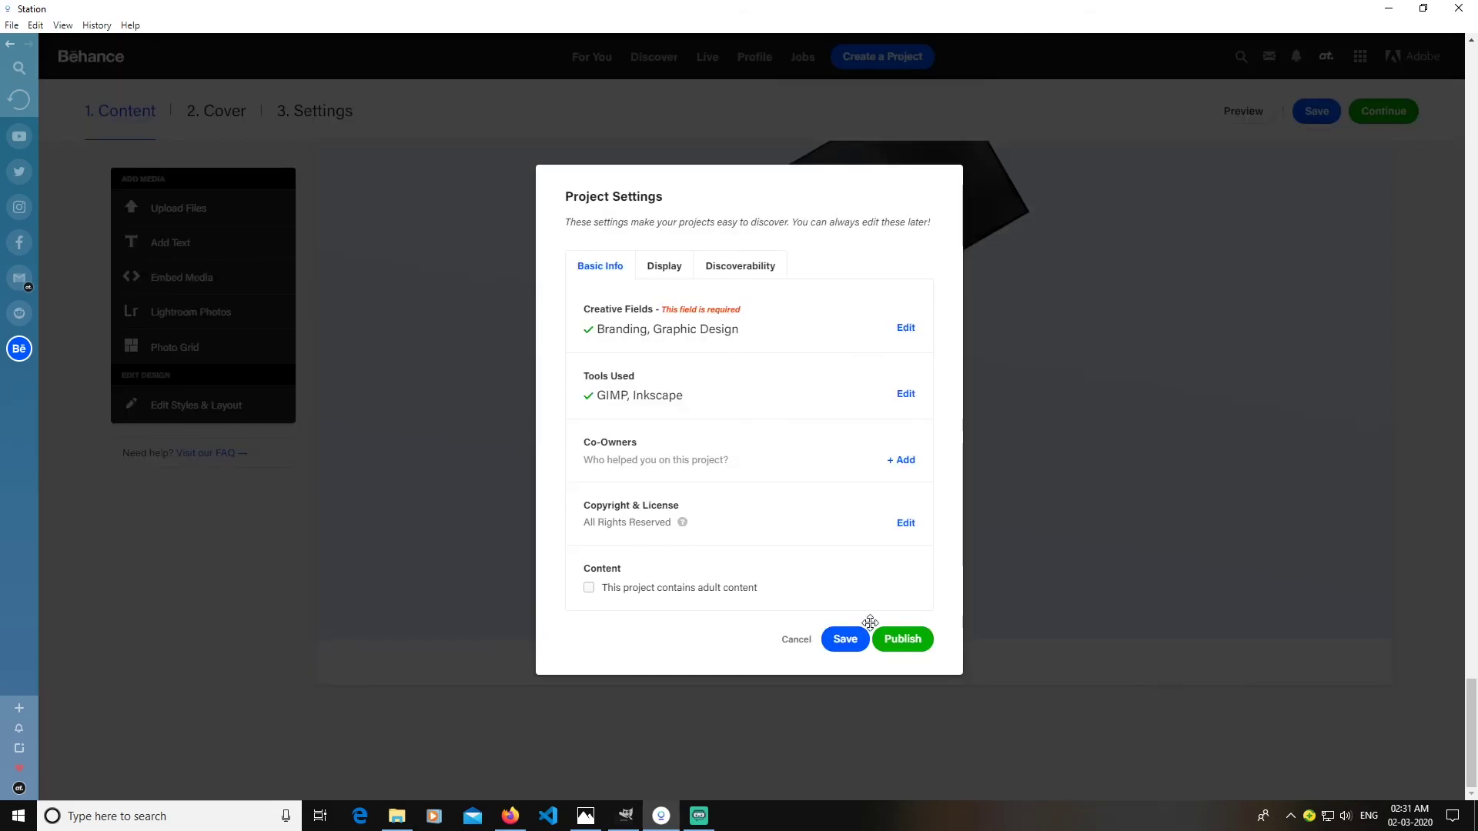
left_click(897, 640)
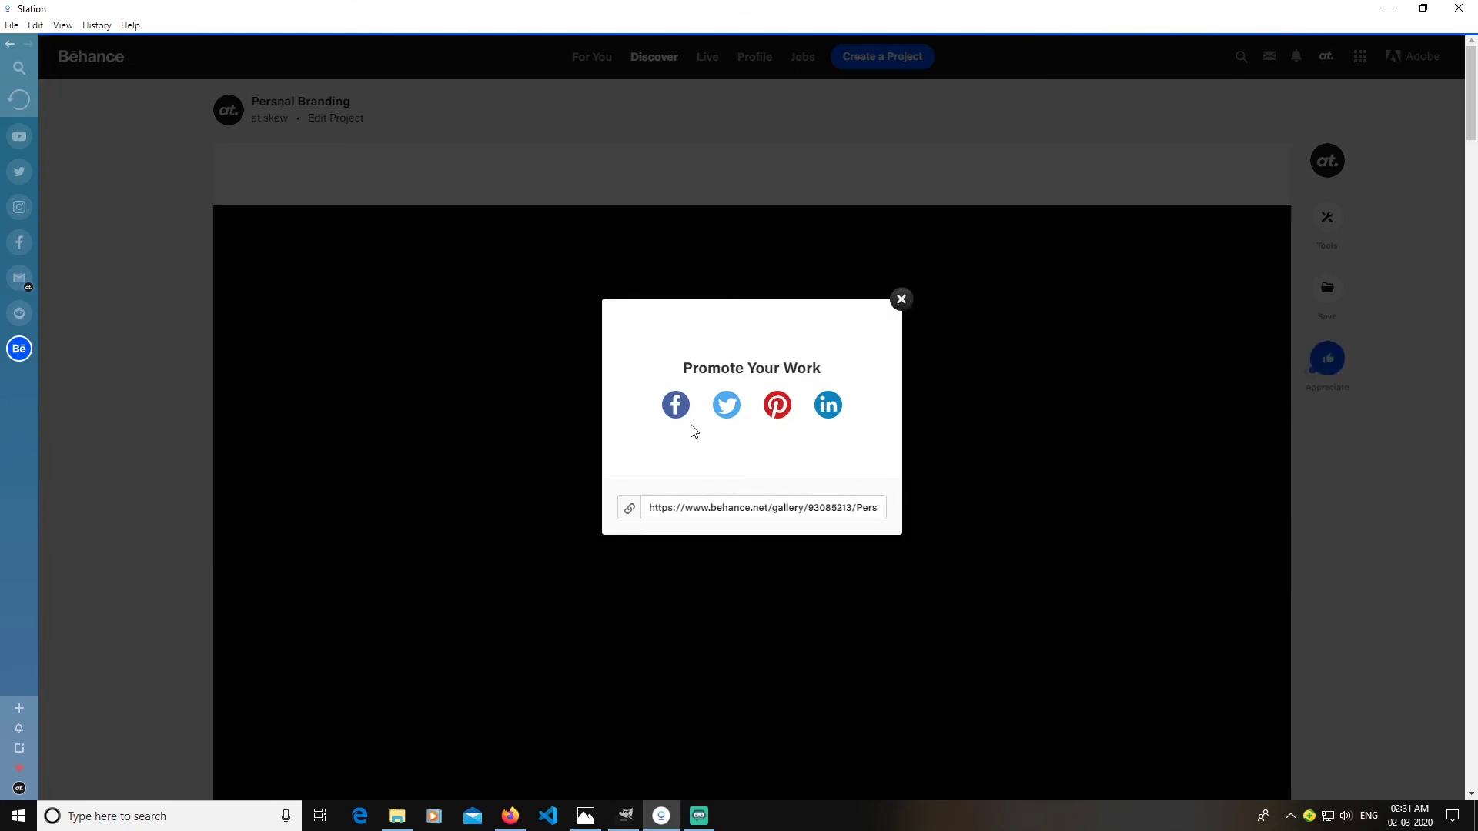
left_click(901, 299)
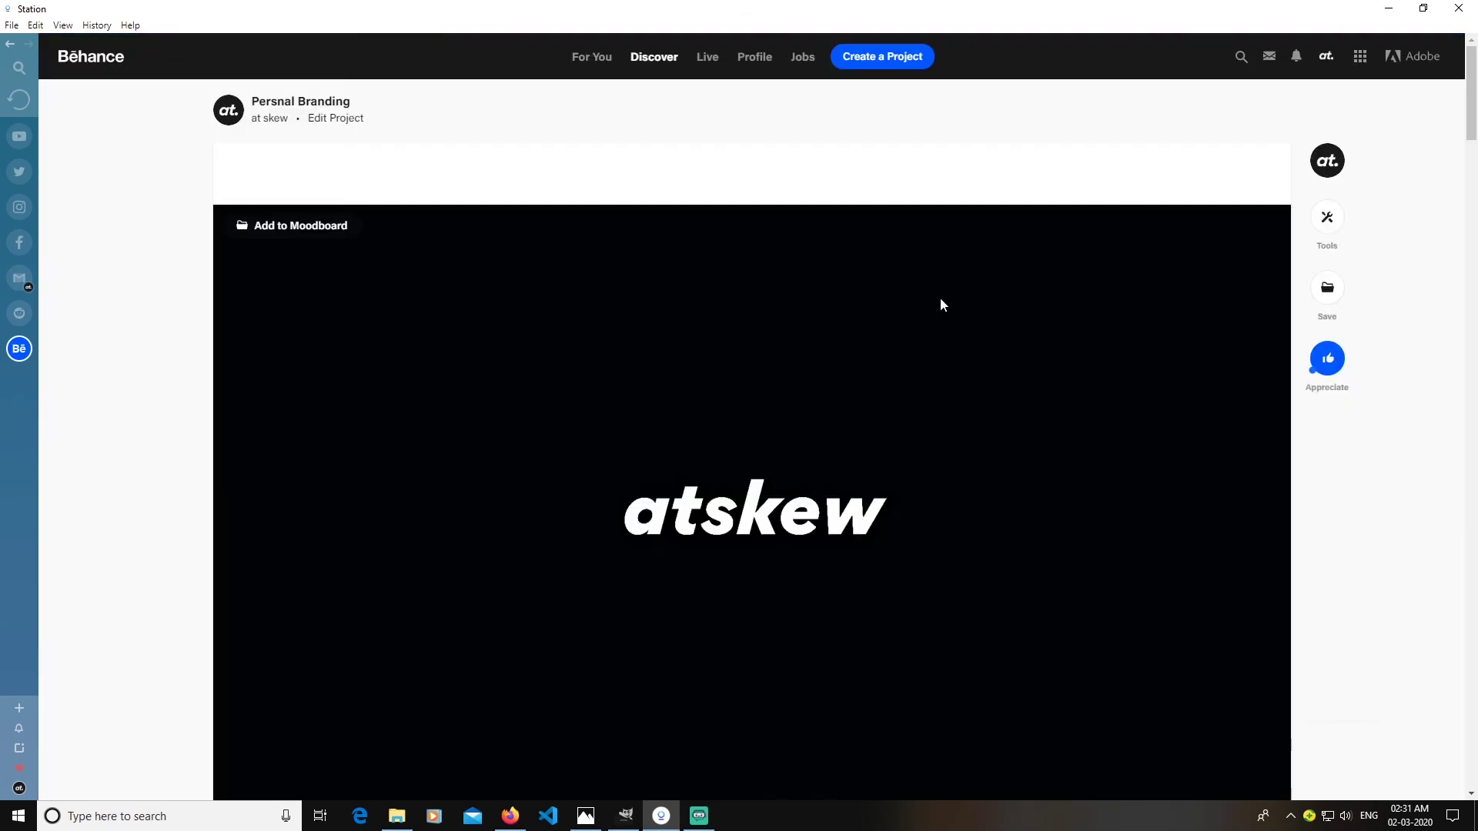
- Examine the published project page from the black atskew panel down past the Final pattern panel
scroll(1230, 425, "down", 13)
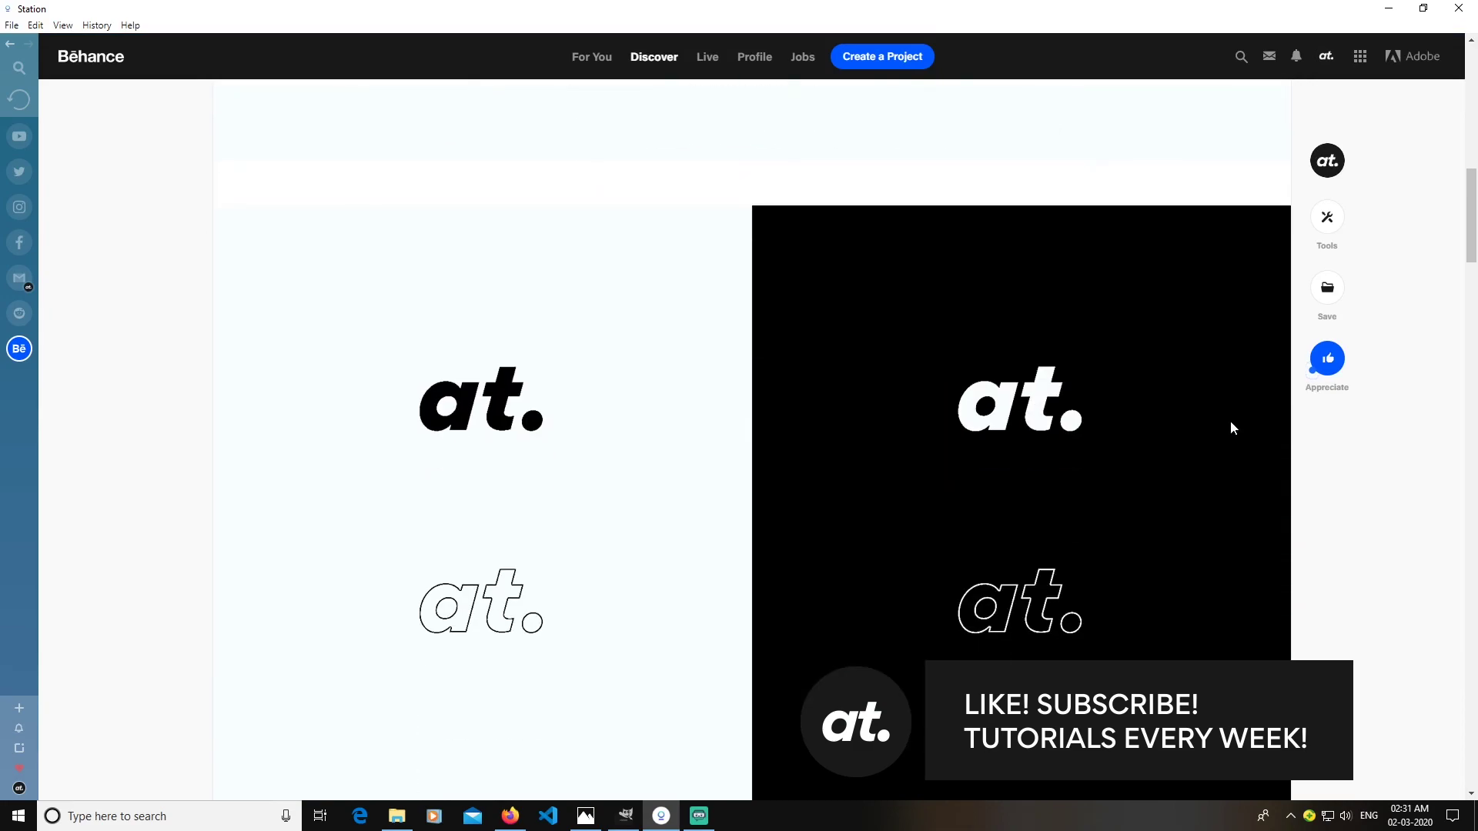
scroll(1230, 425, "down", 7)
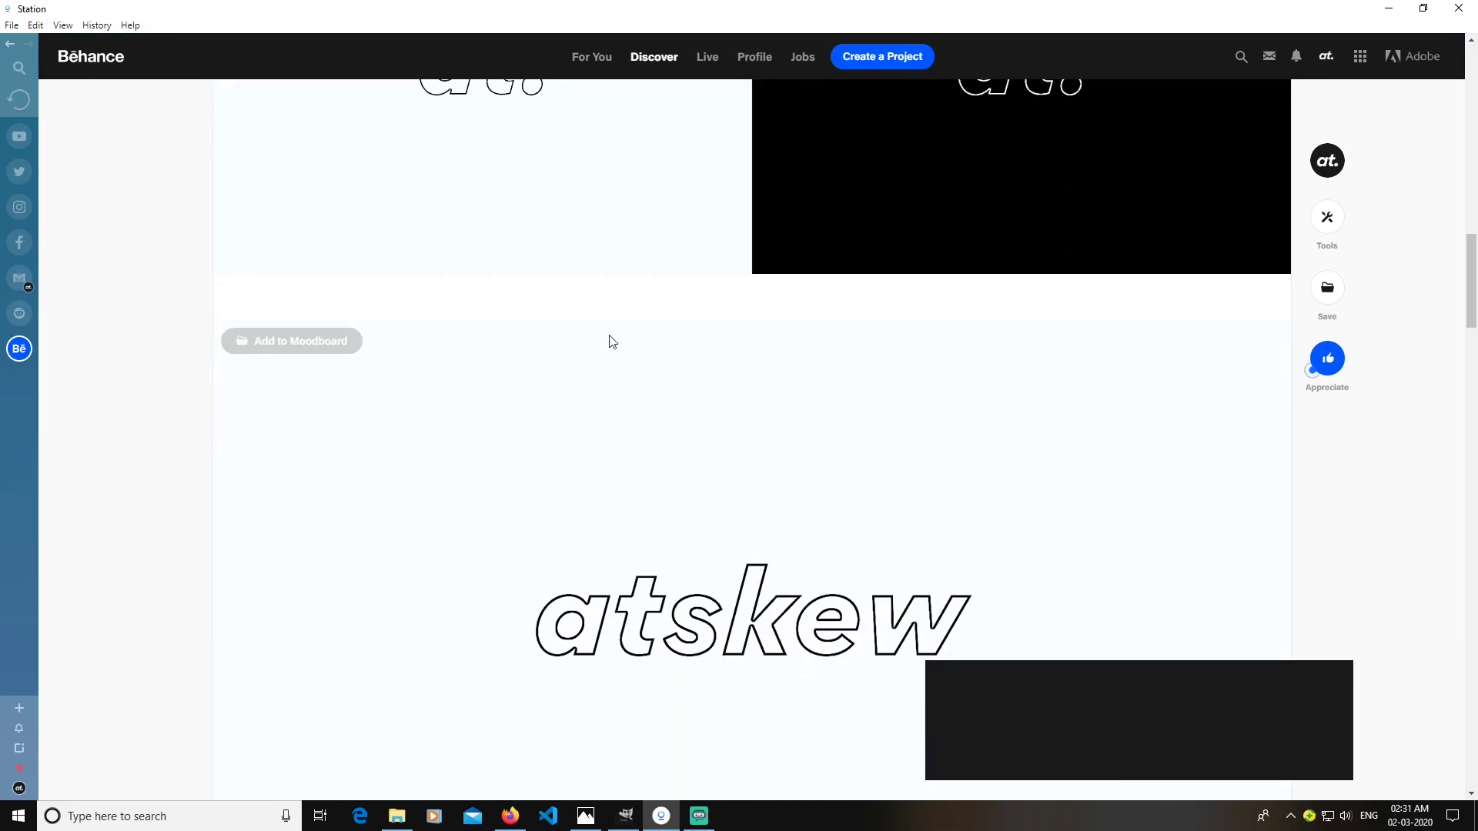
scroll(400, 290, "down", 5)
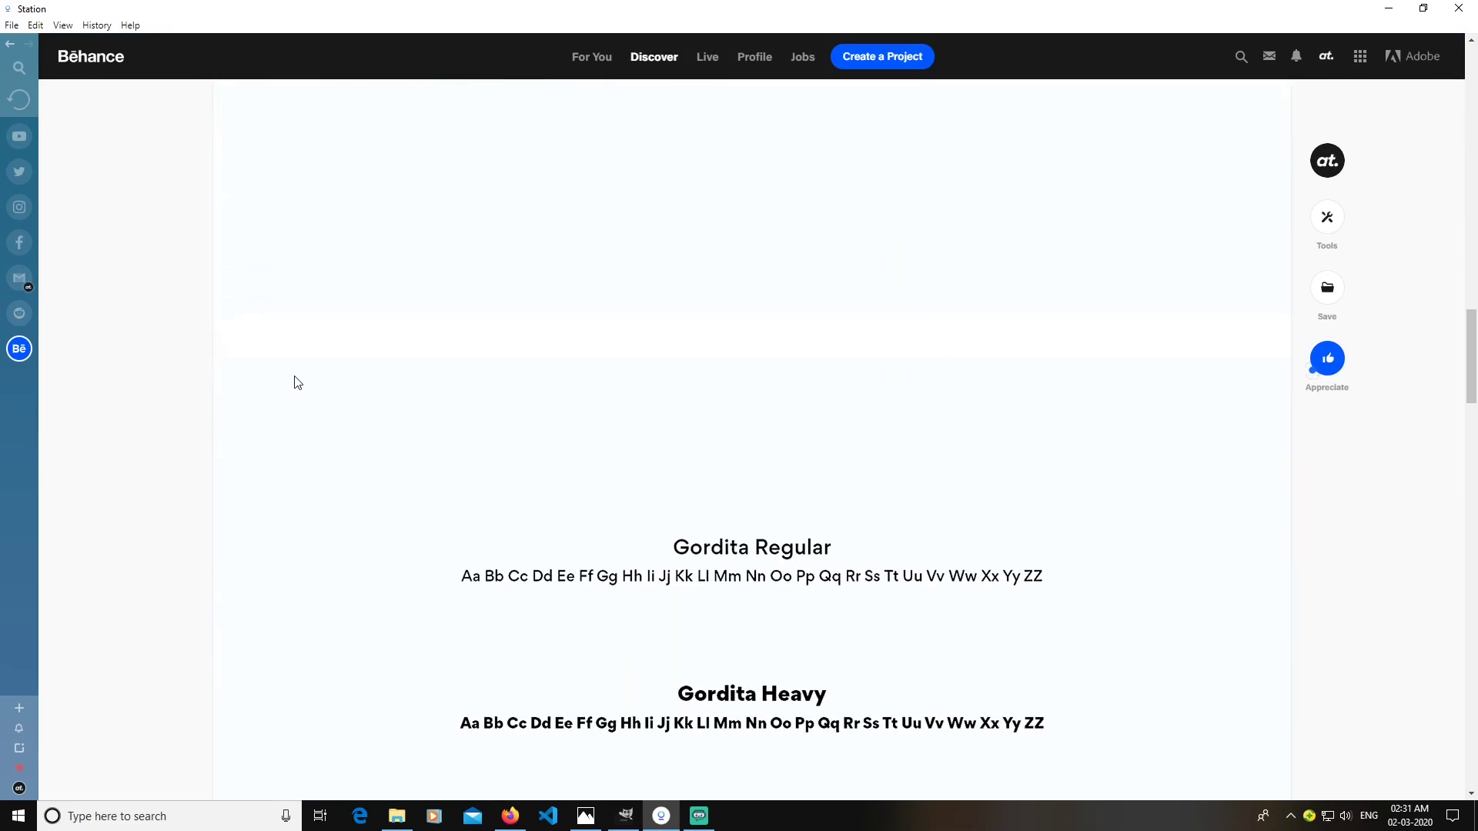
scroll(296, 384, "down", 11)
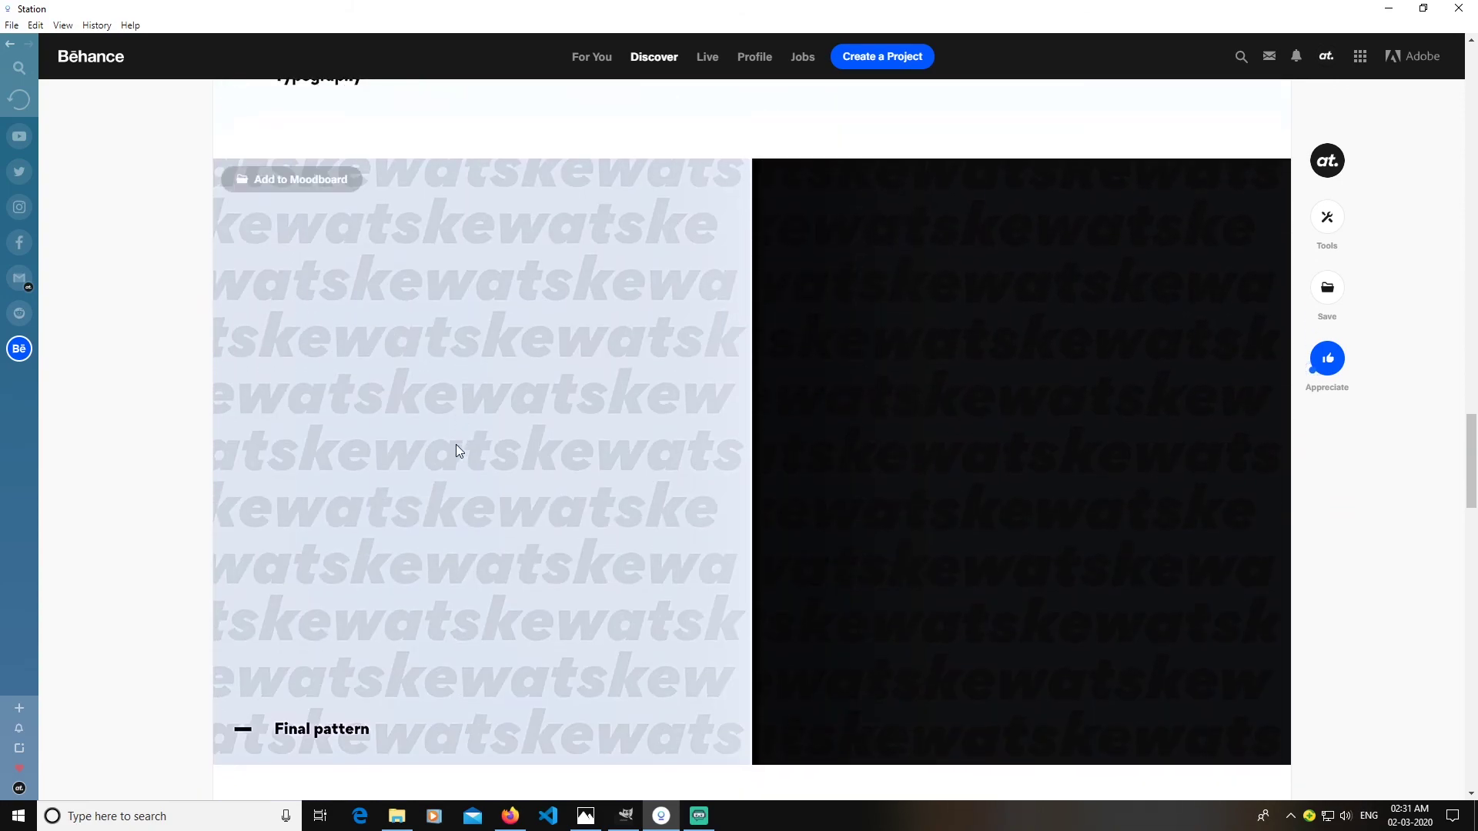
scroll(456, 450, "down", 3)
- Switch to GIMP and review the tall 1920x10800 layout, the atskew pattern image and the outlined atskew image
left_click(625, 816)
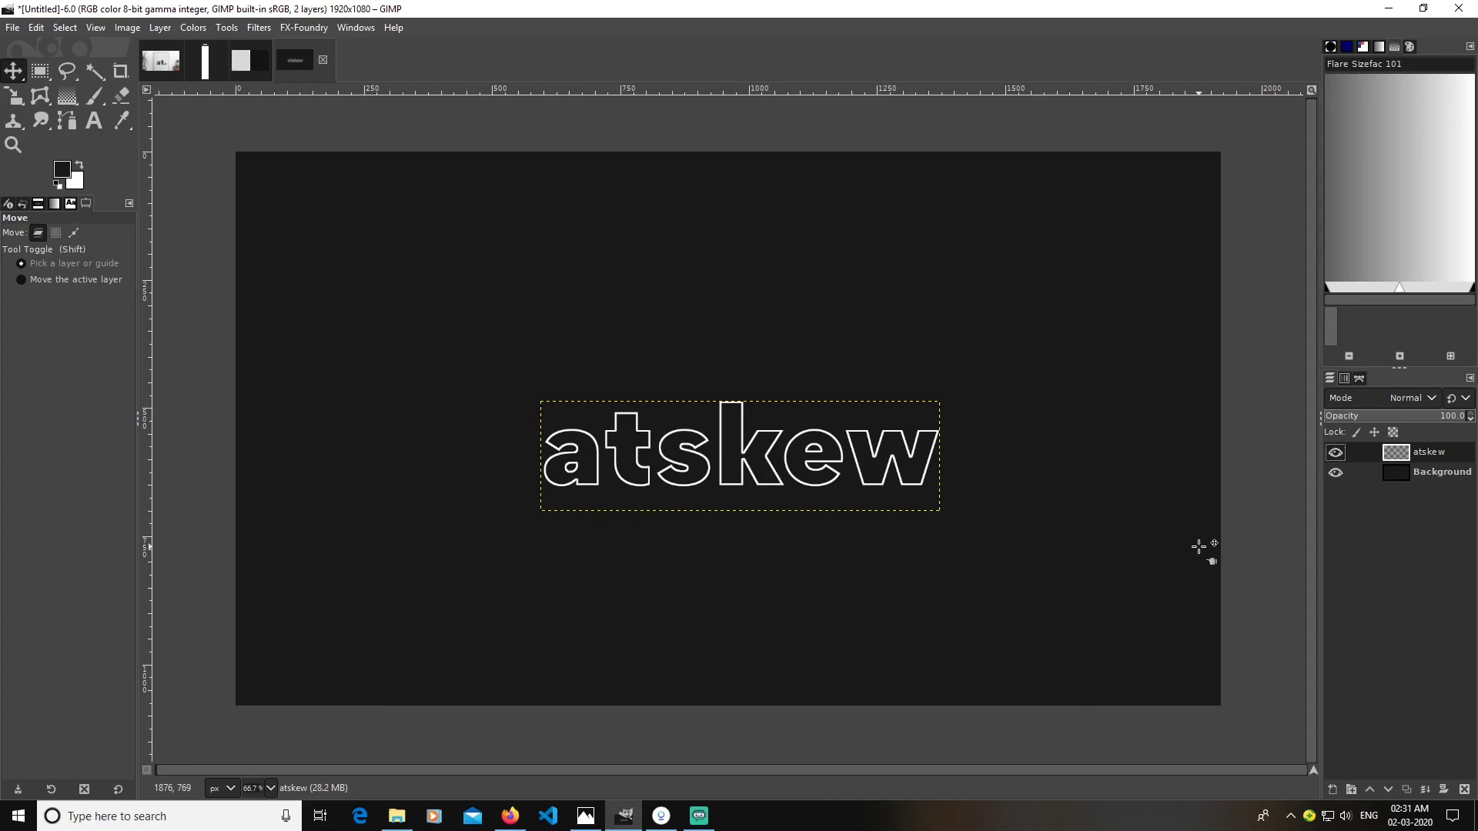
left_click(204, 65)
scroll(1070, 408, "down", 5)
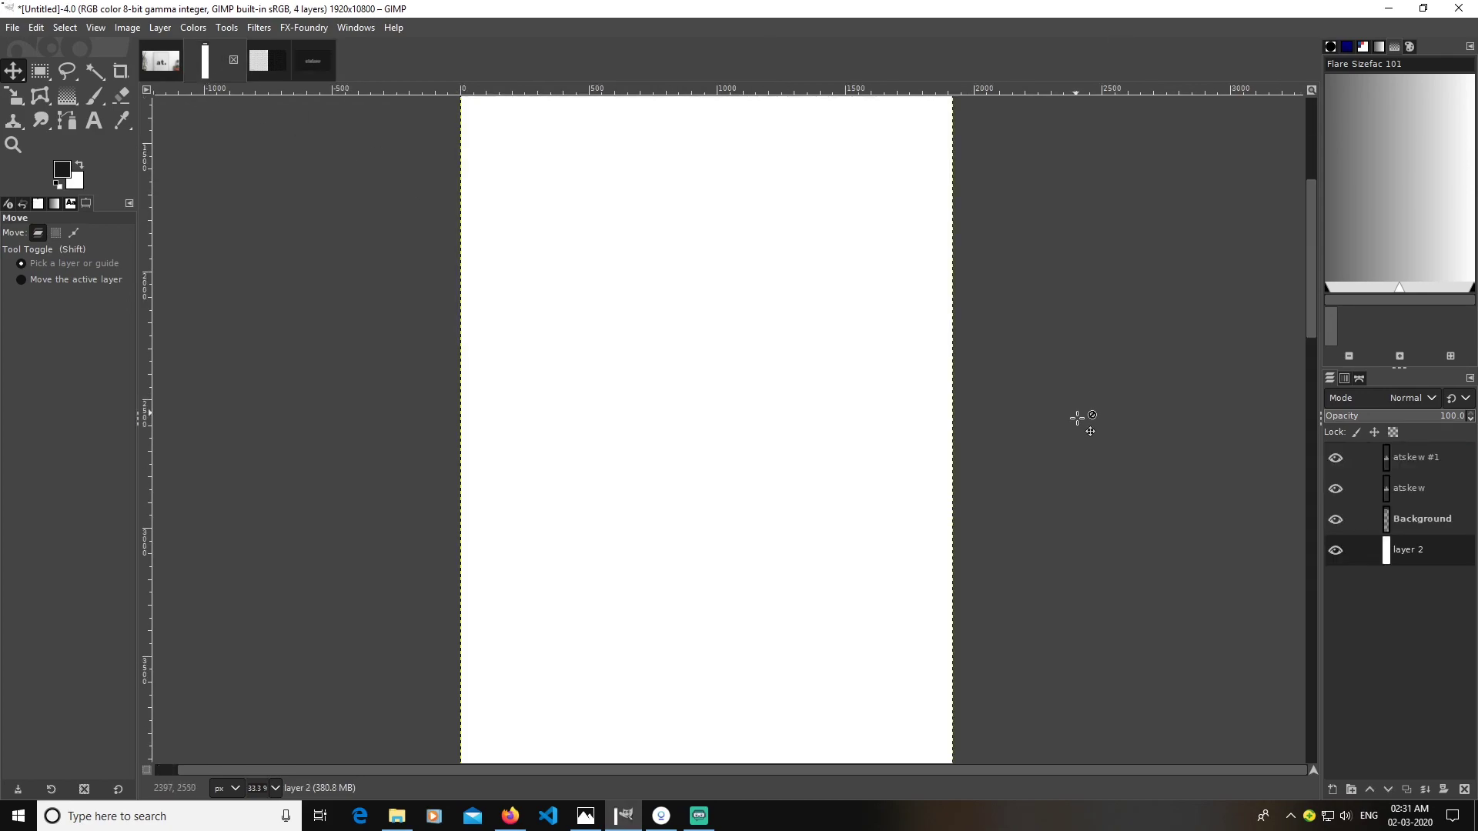
scroll(1080, 458, "down", 5)
scroll(1081, 464, "up", 15)
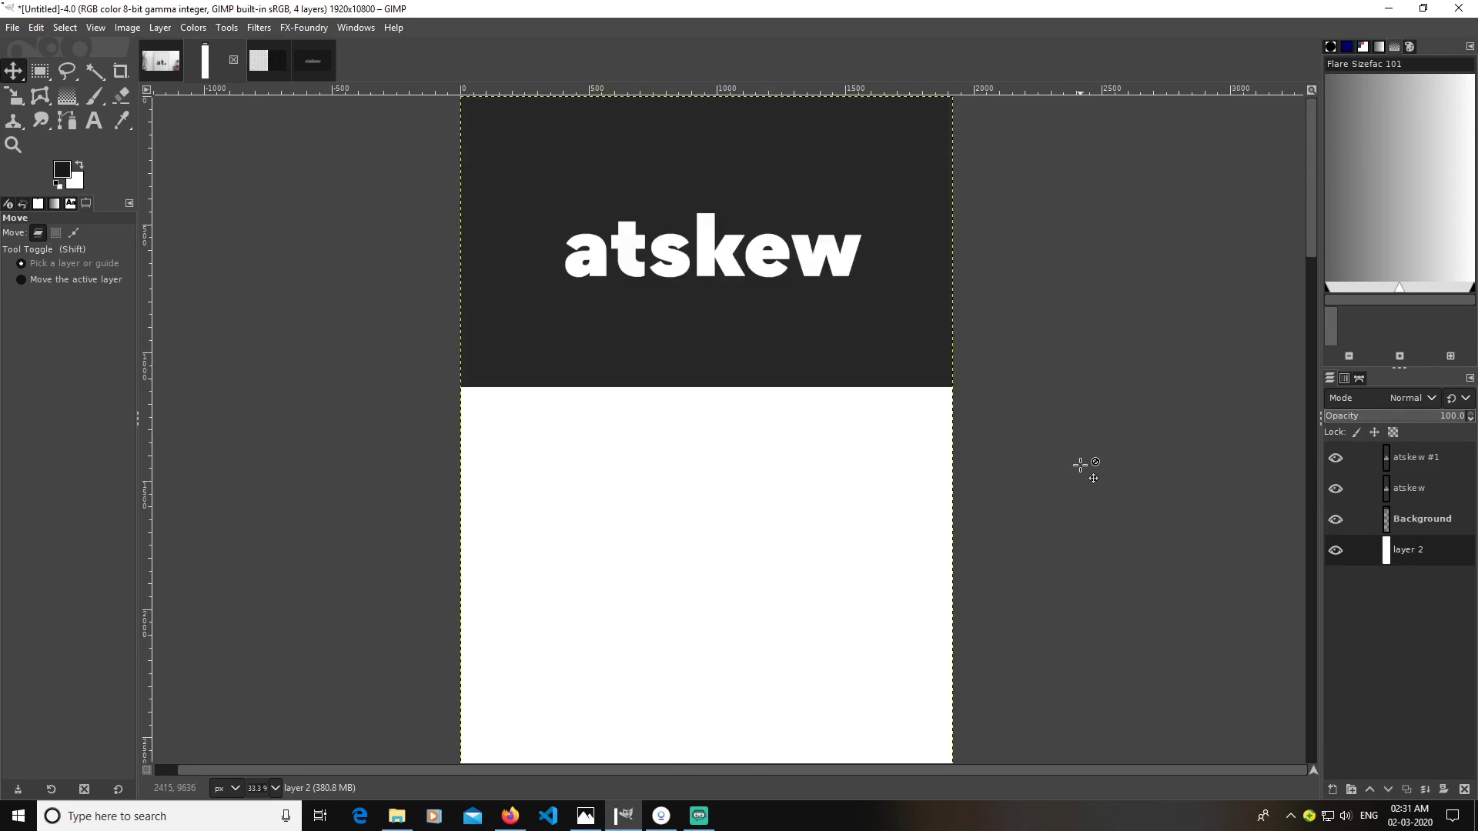
scroll(1081, 465, "down", 5)
scroll(1080, 465, "down", 5)
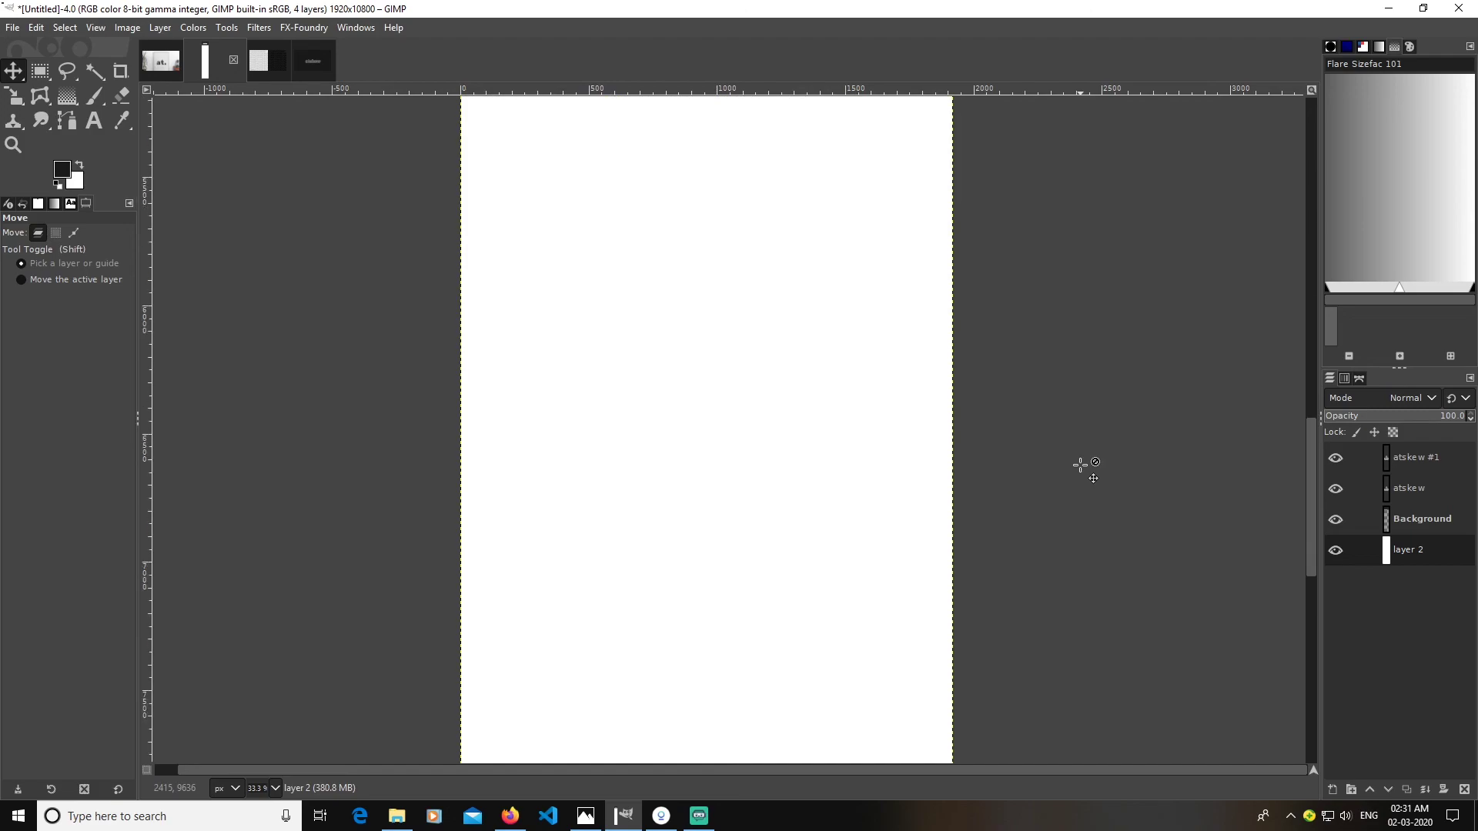
left_click(256, 72)
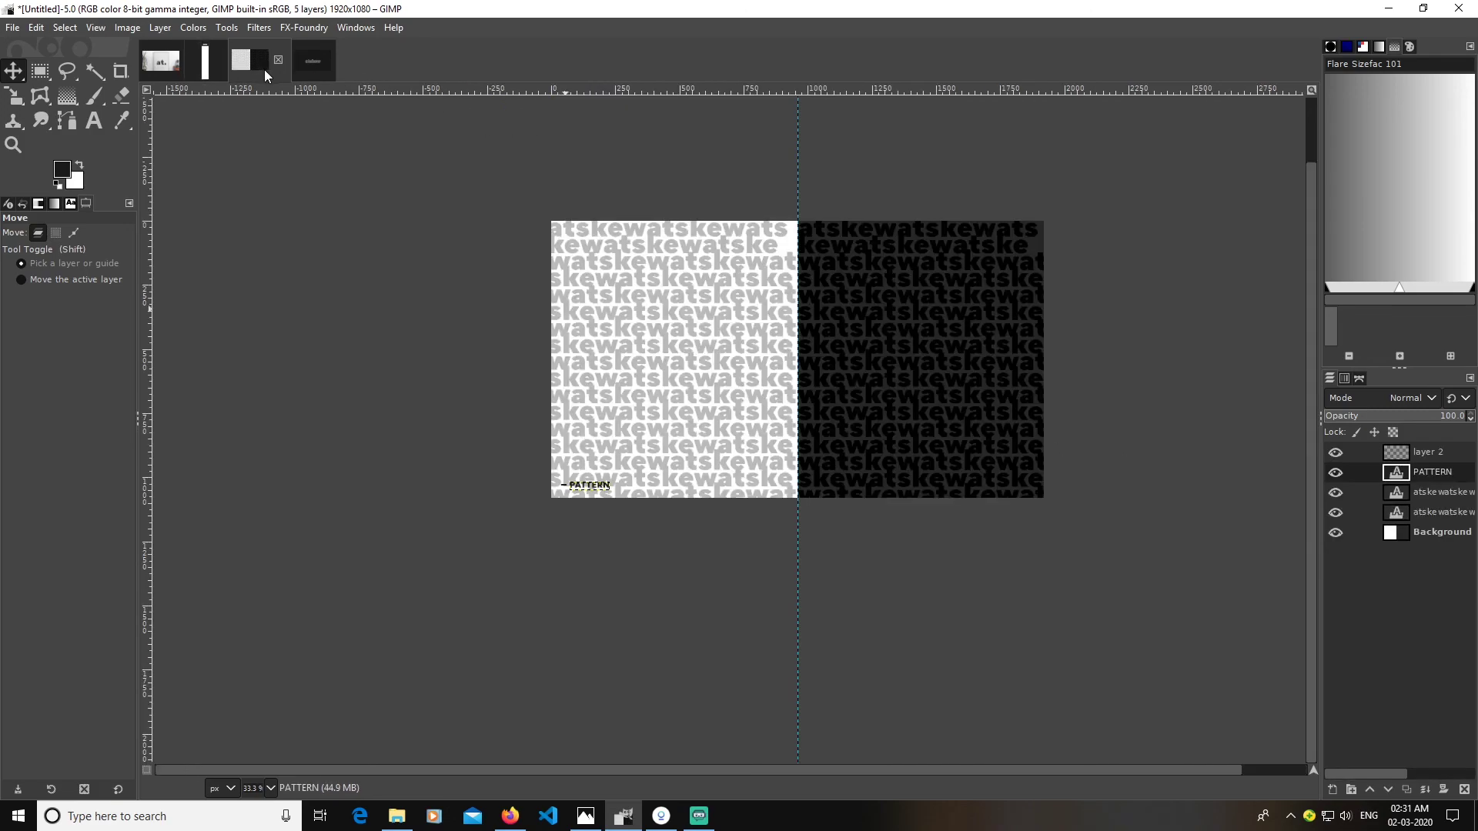
left_click(305, 71)
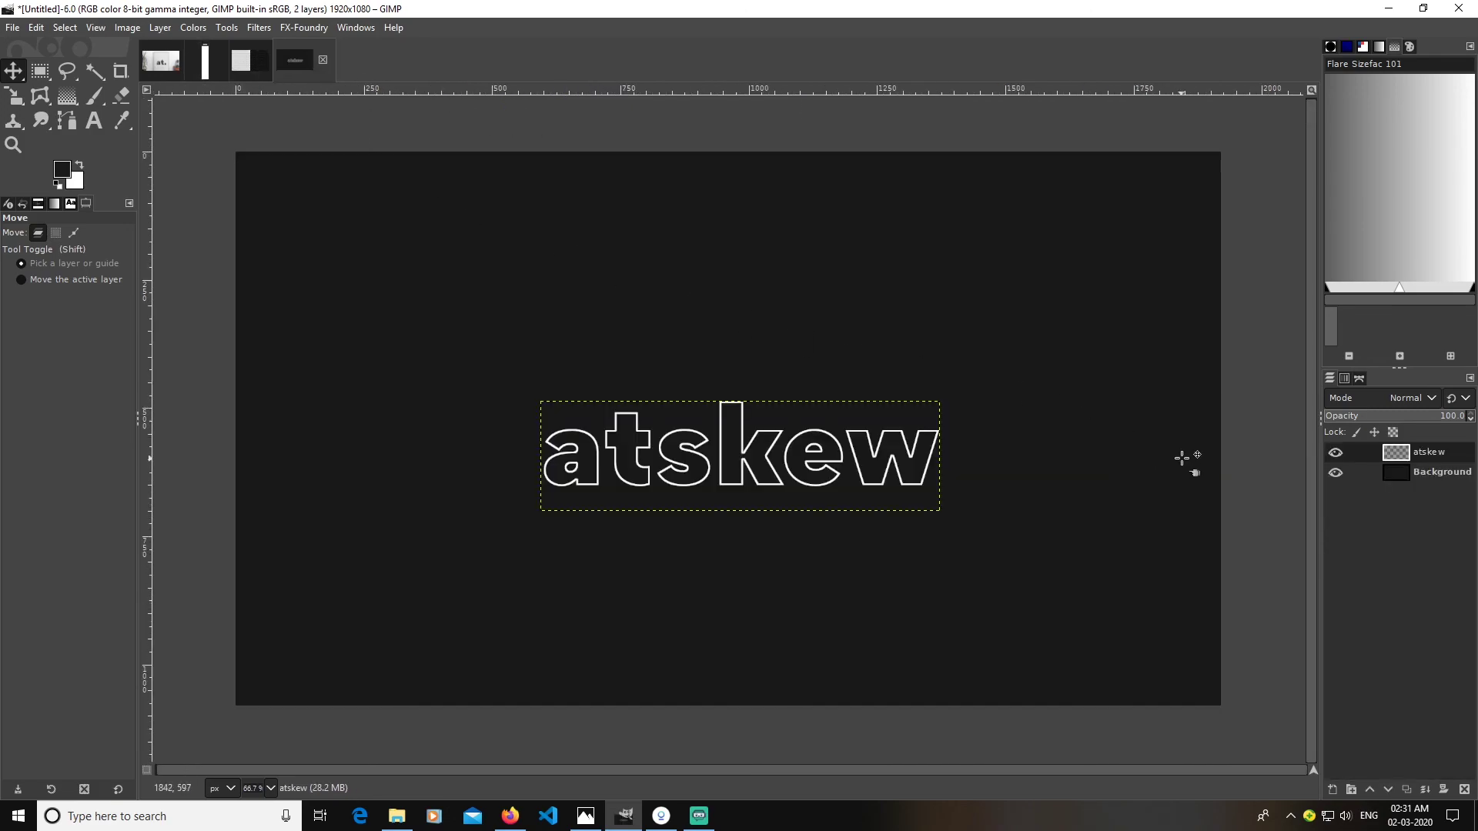